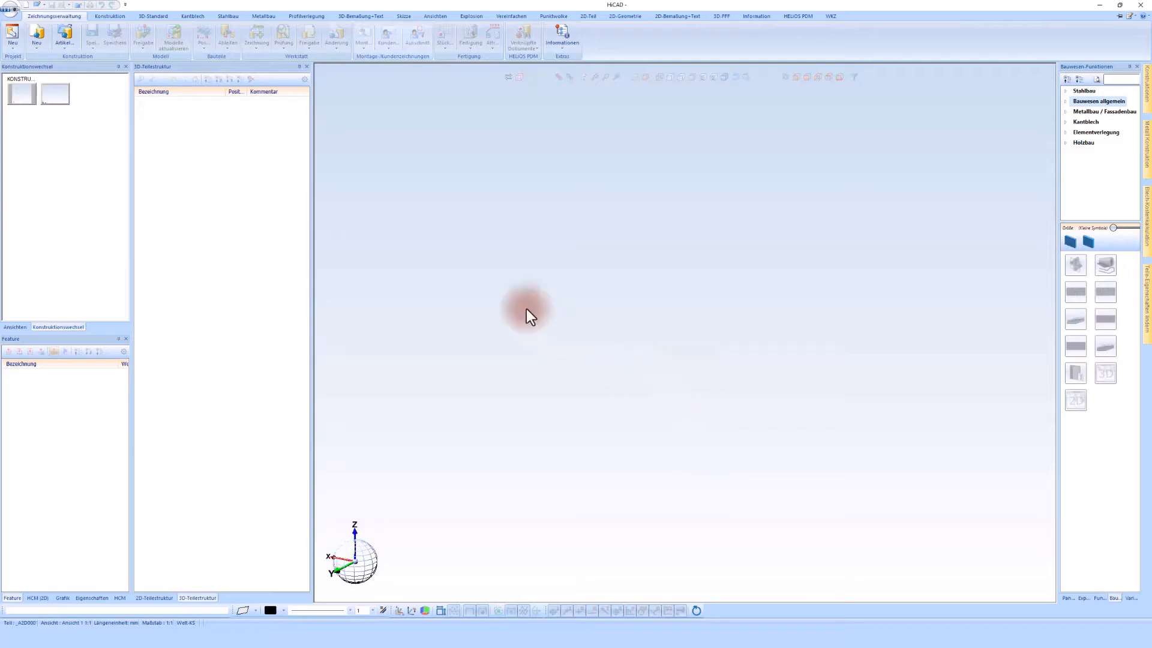
- Create project 230530 assigned to 05 Projekte 2023 with the commission Fassade
left_click(14, 35)
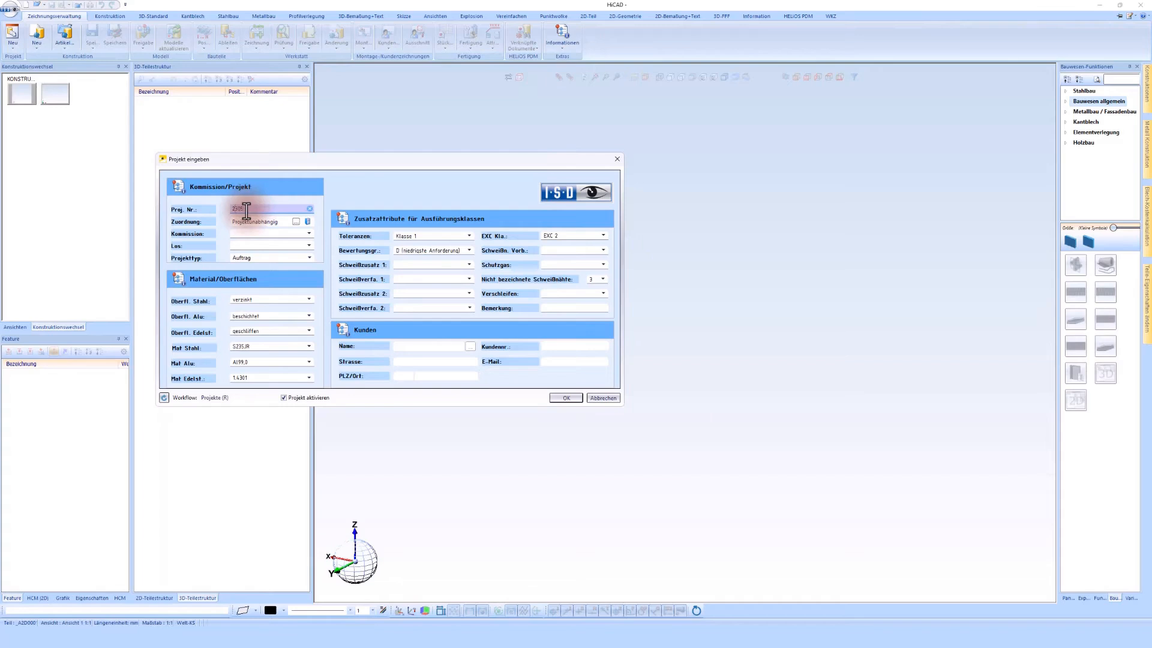
type("230530")
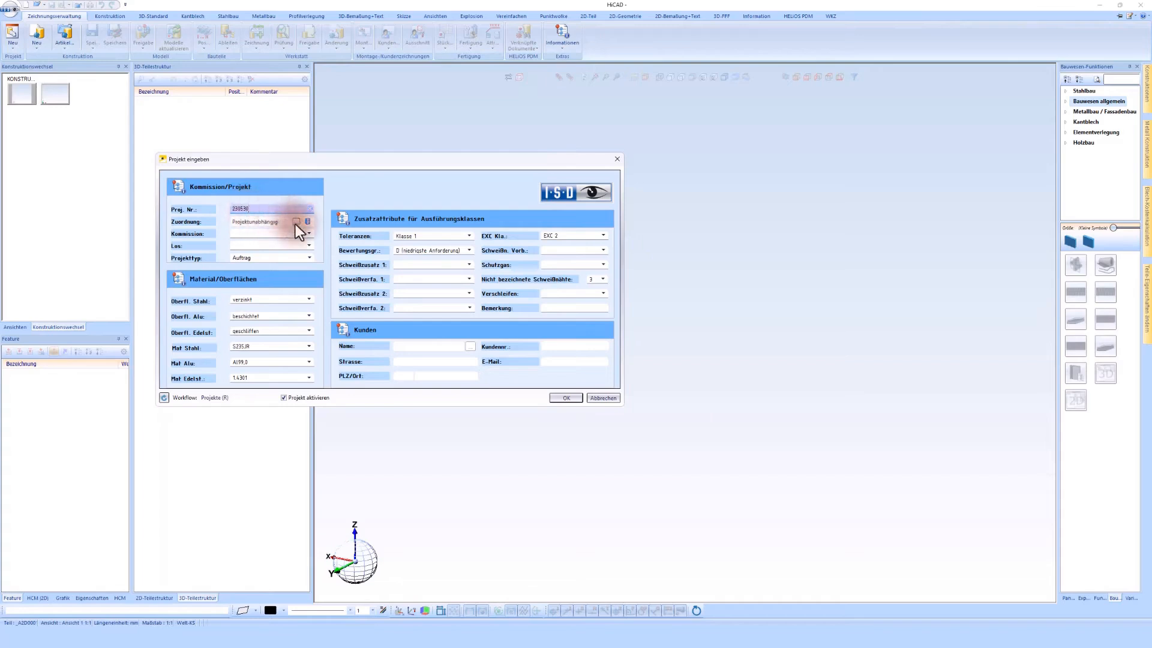
left_click(295, 224)
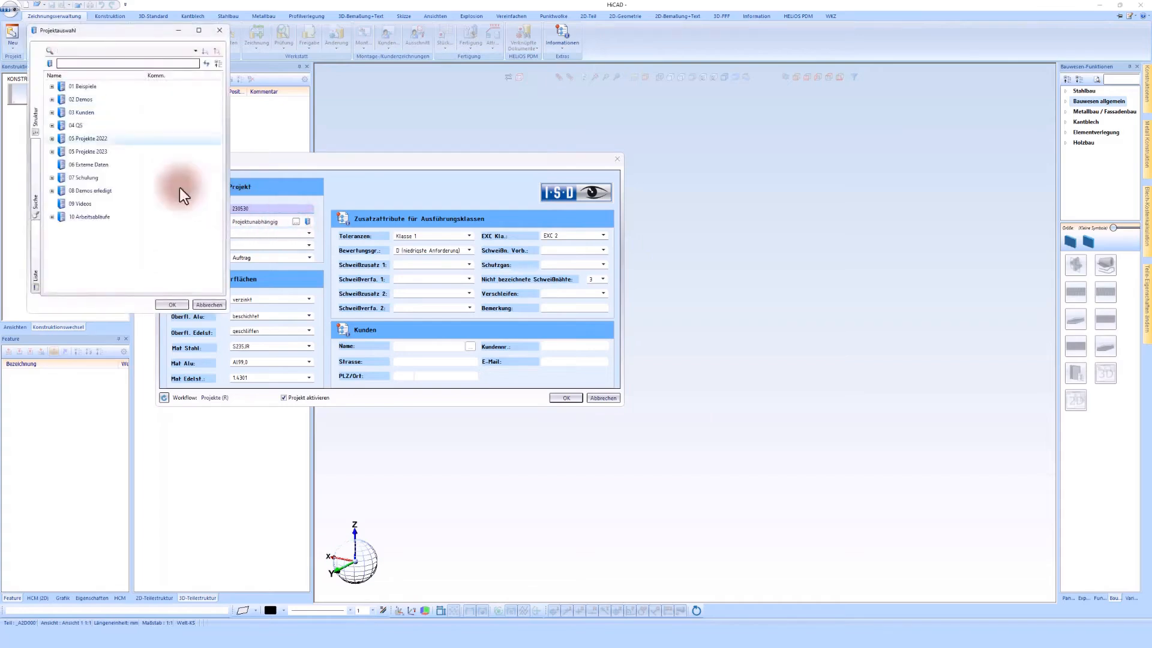
left_click(79, 153)
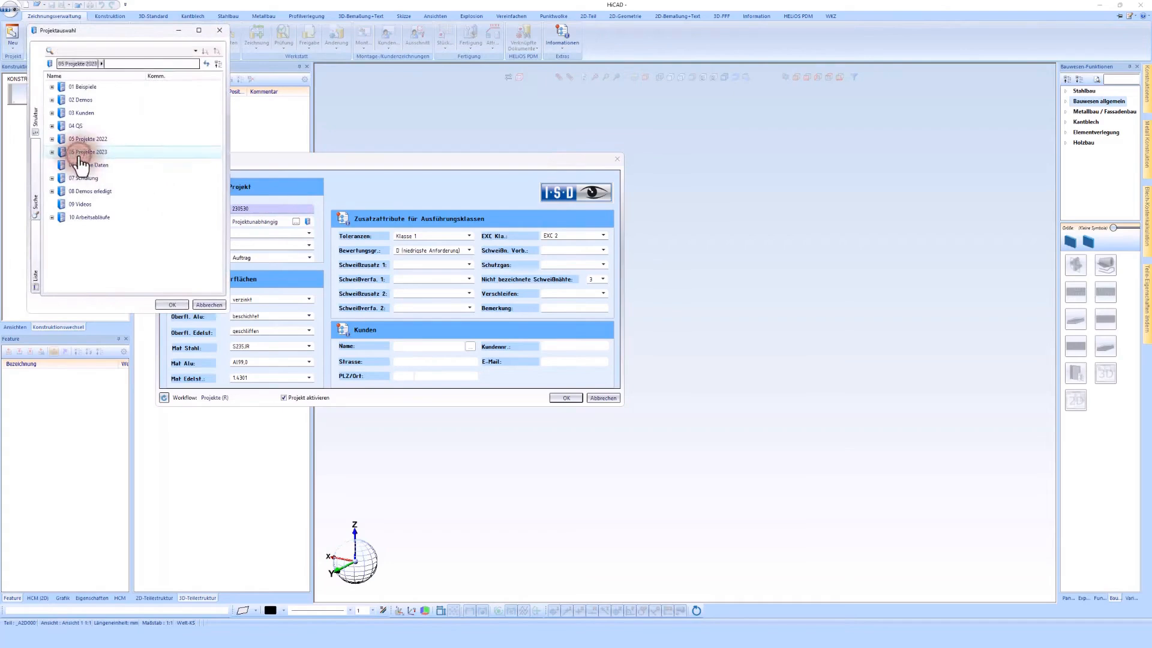
left_click(171, 305)
type("Fass")
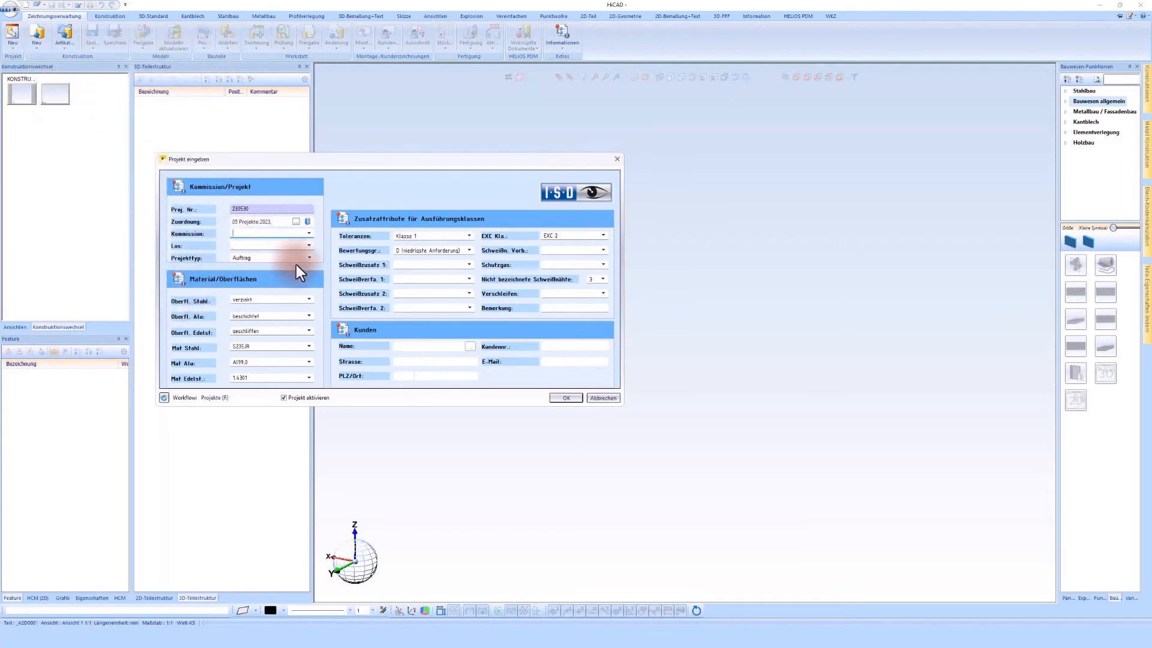
type("ade")
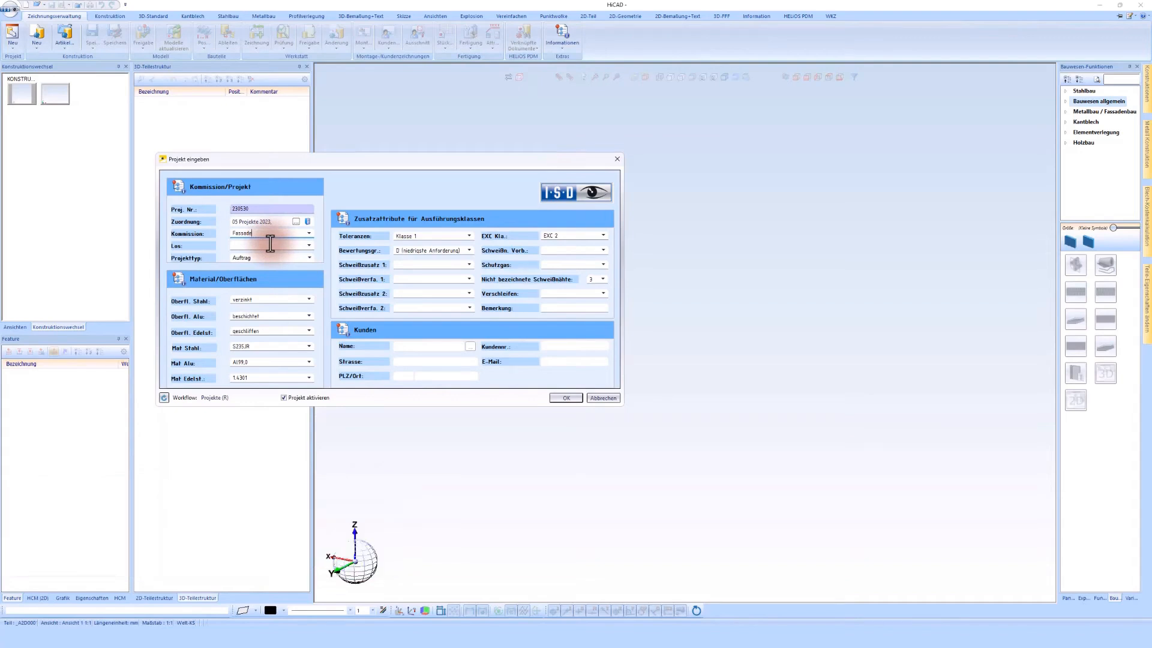
left_click(566, 399)
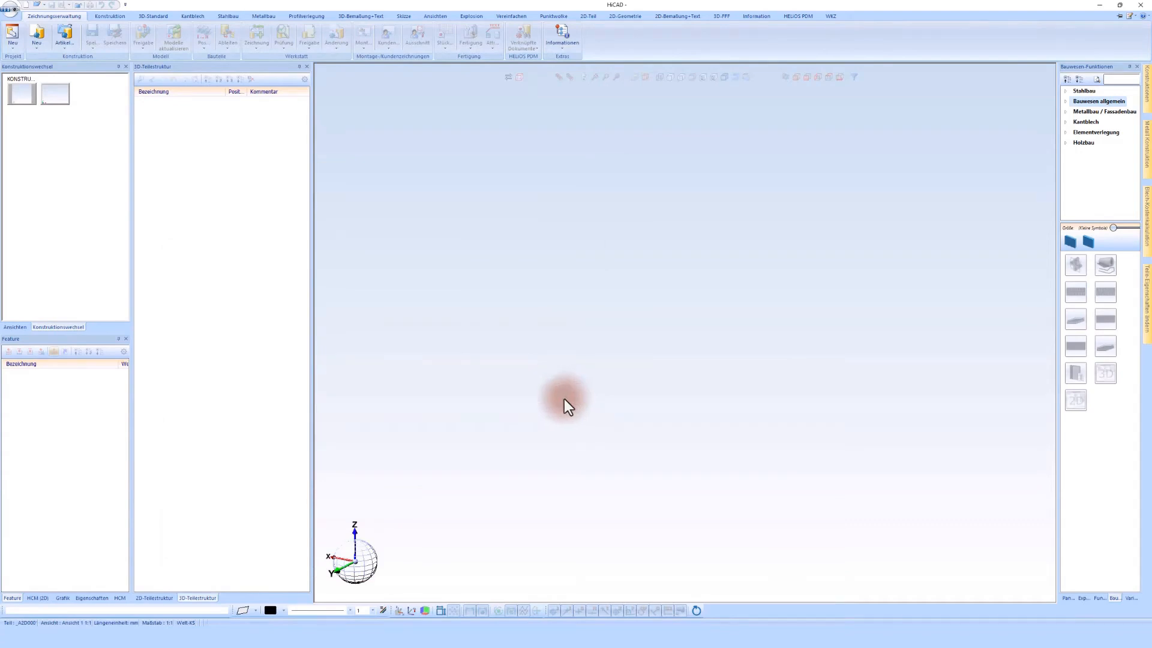
- Create a new article-linked construction document with the designation Gesamtmodell and accept the Hauptbaugruppe attributes
left_click(37, 34)
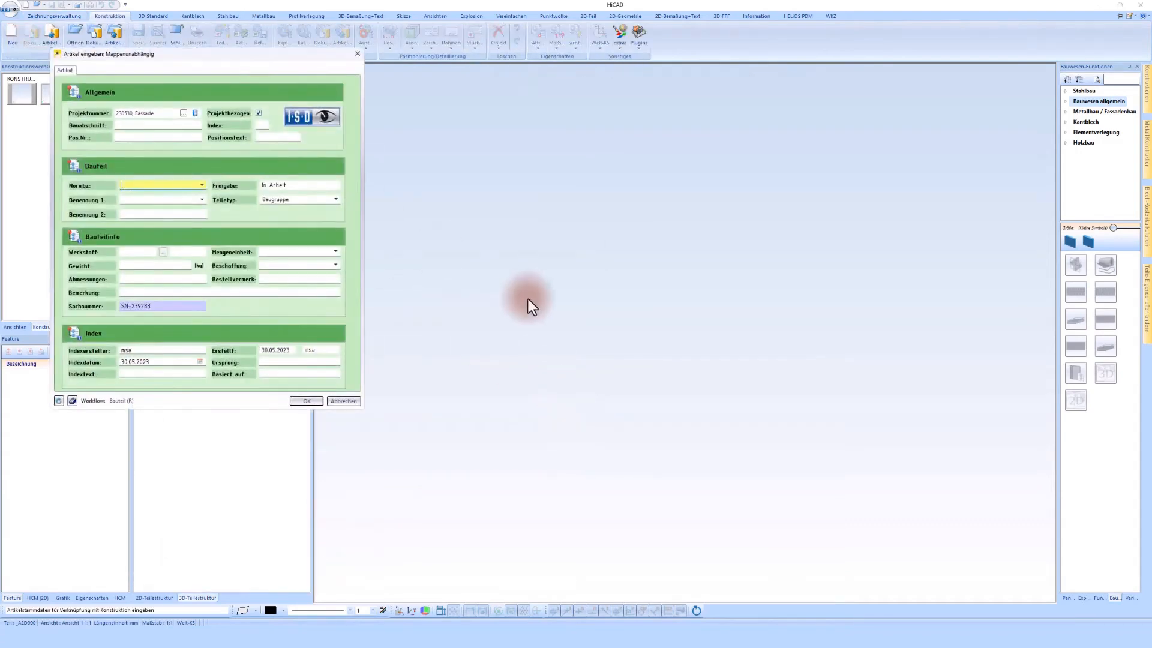
left_click(307, 402)
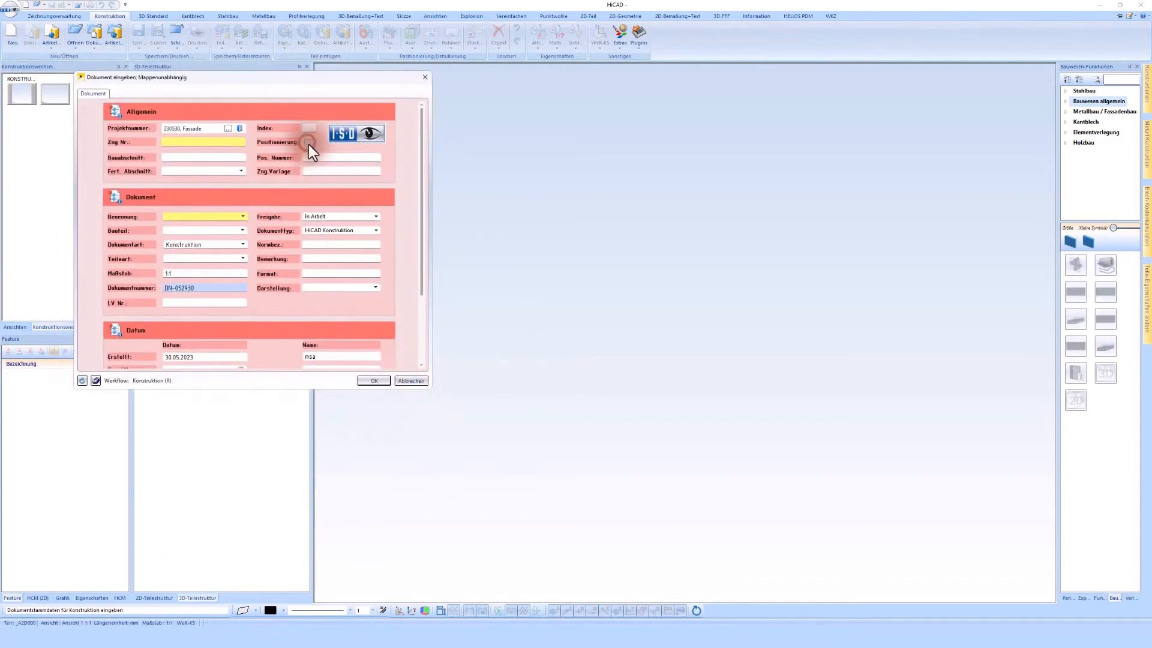
left_click(179, 217)
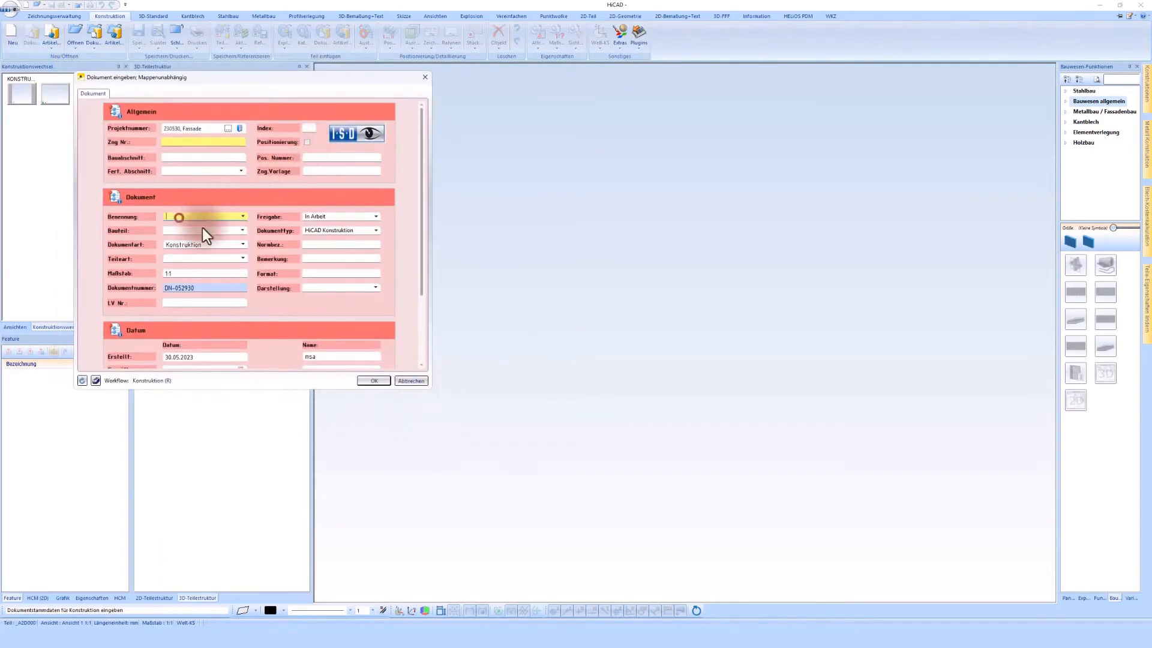
type("Ge")
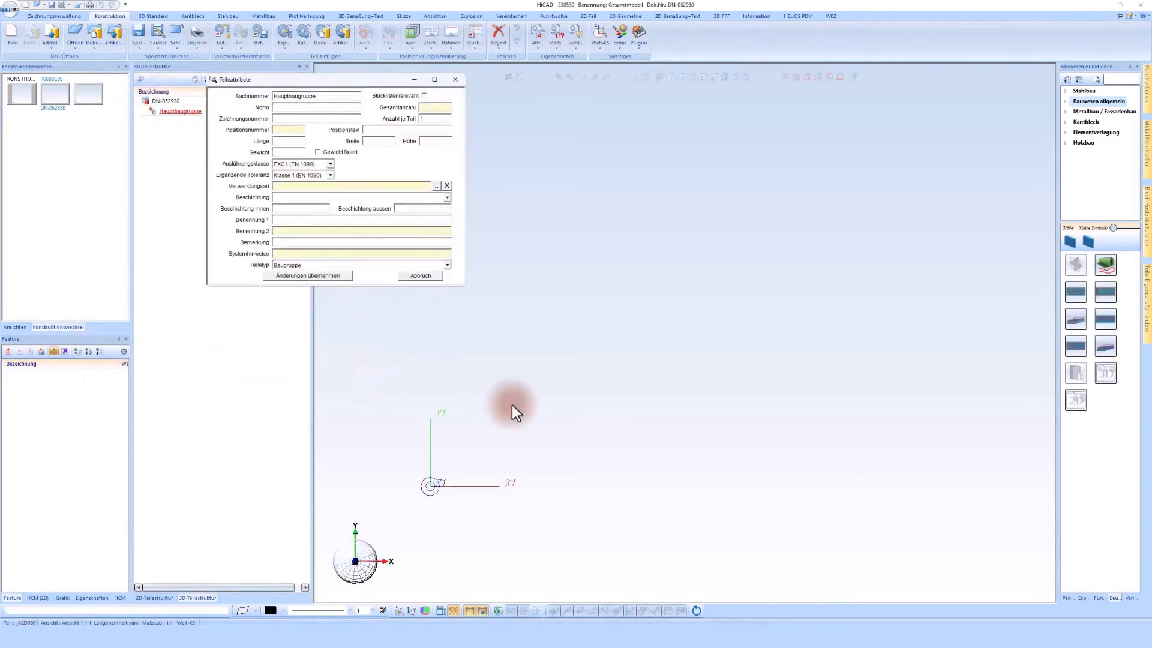
left_click(313, 276)
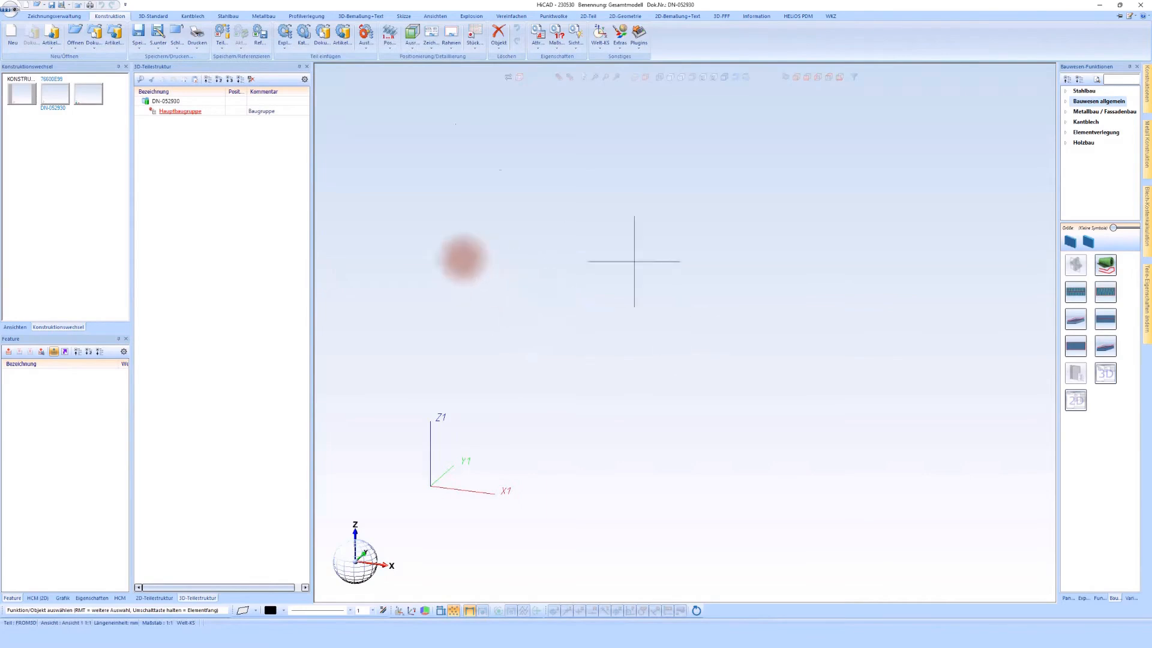
- Add a sub-assembly named Bauseits under Hauptbaugruppe, excluded from the bill of materials and of part type Strukturbaugruppe
right_click(188, 112)
mouse_move(244, 196)
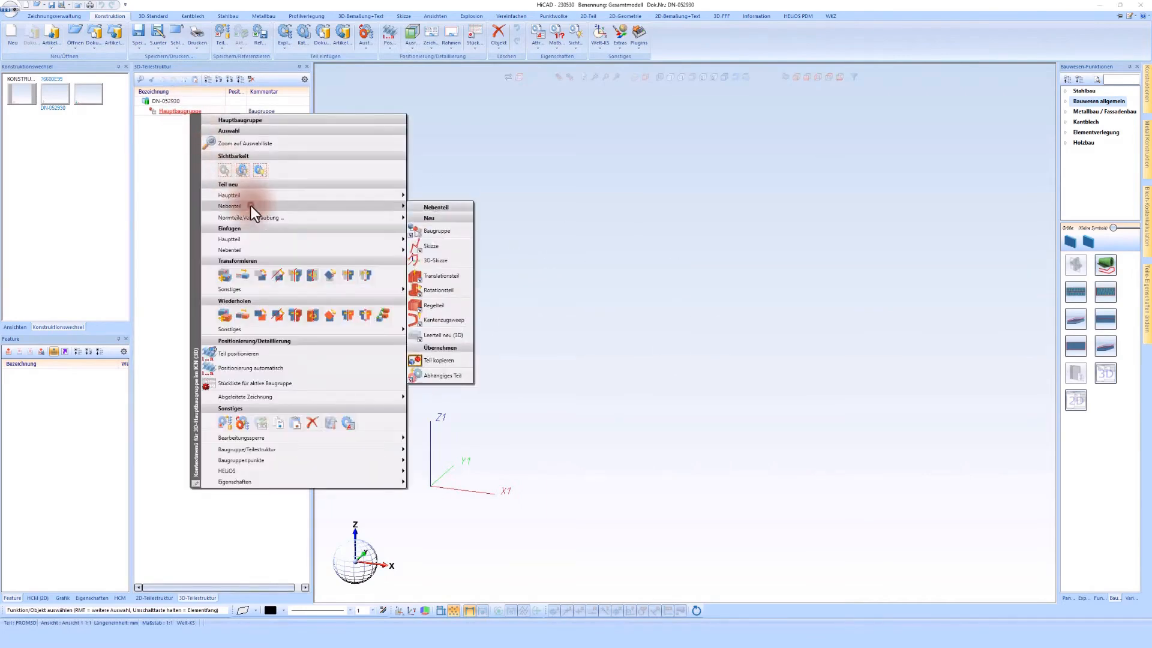
left_click(459, 227)
left_click(282, 96)
type("Bauseits")
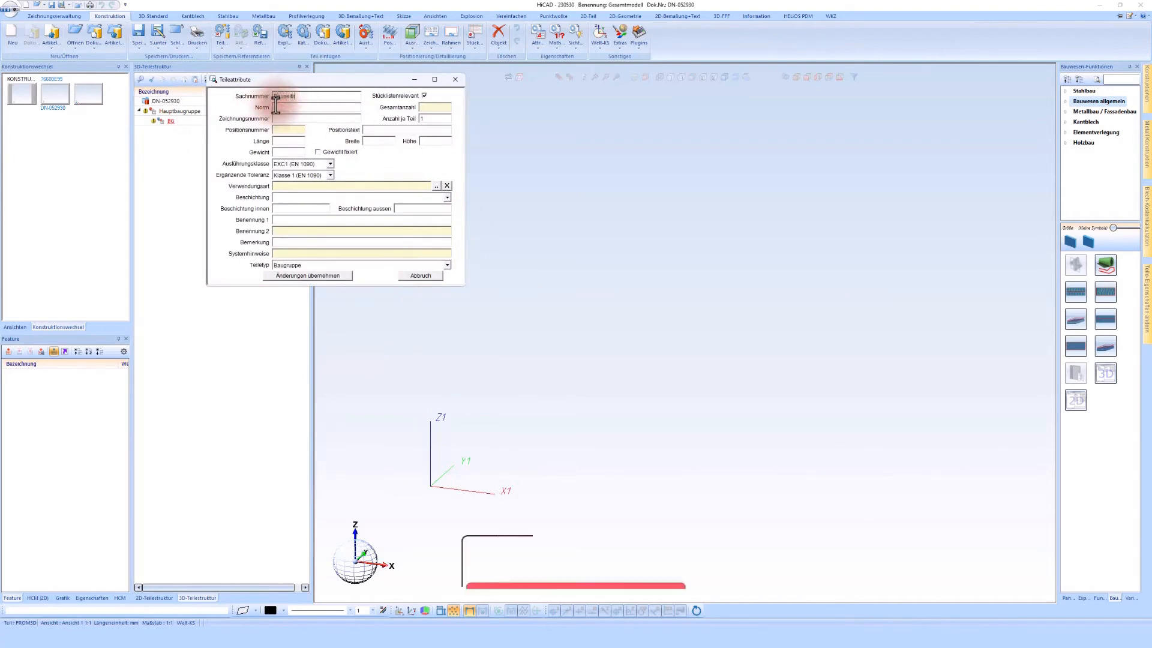
left_click(426, 98)
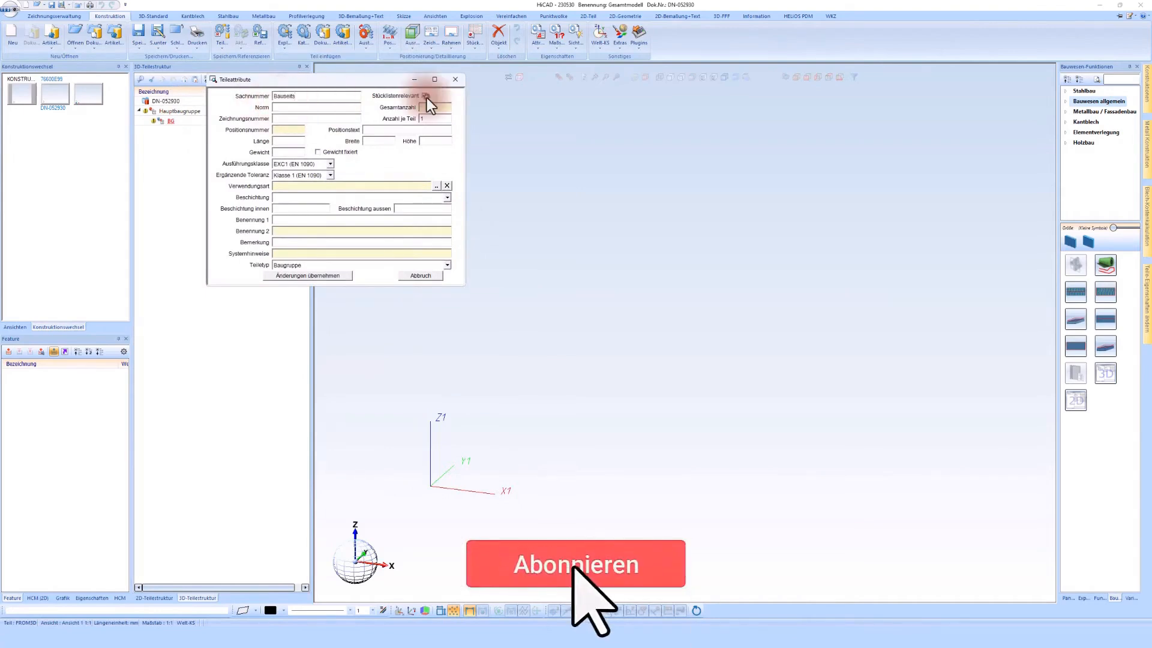
left_click(327, 265)
left_click(325, 330)
left_click(334, 275)
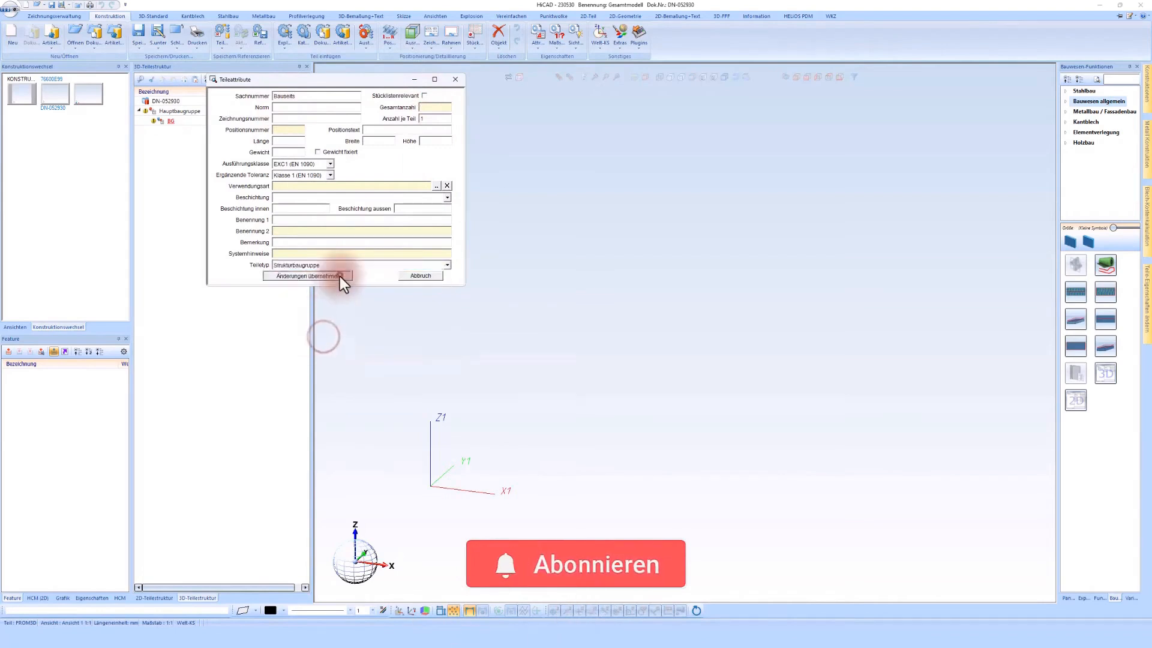
left_click(507, 268)
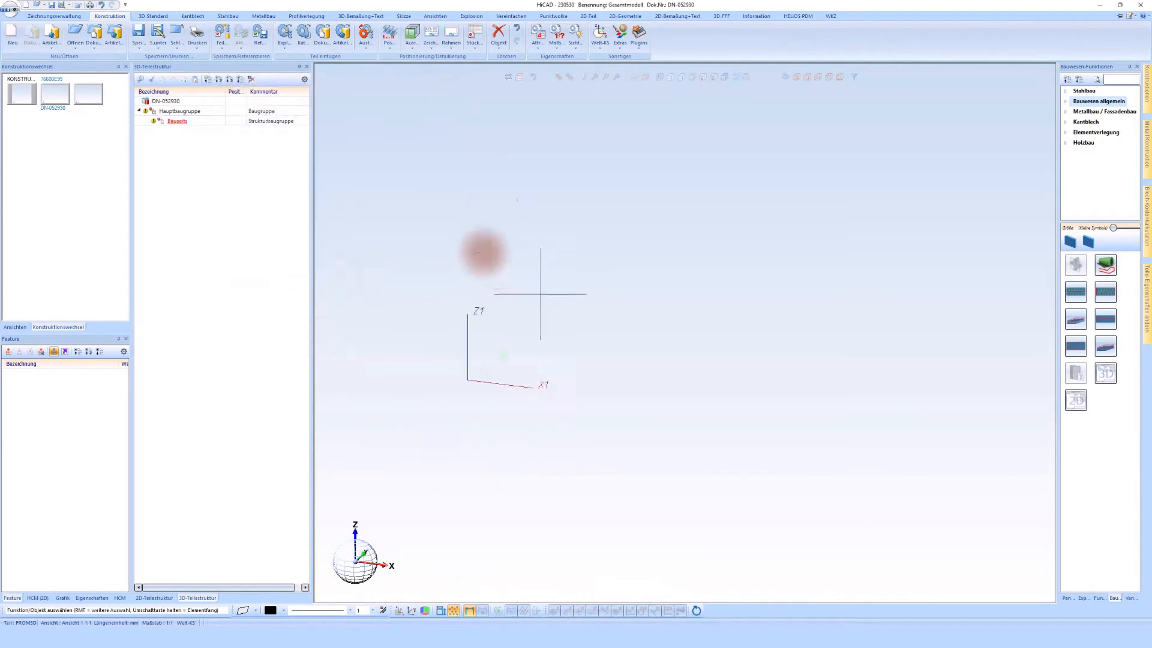
- Paste the copied building shell with its staircase into the Bauseits assembly and place it in the model
left_click(195, 81)
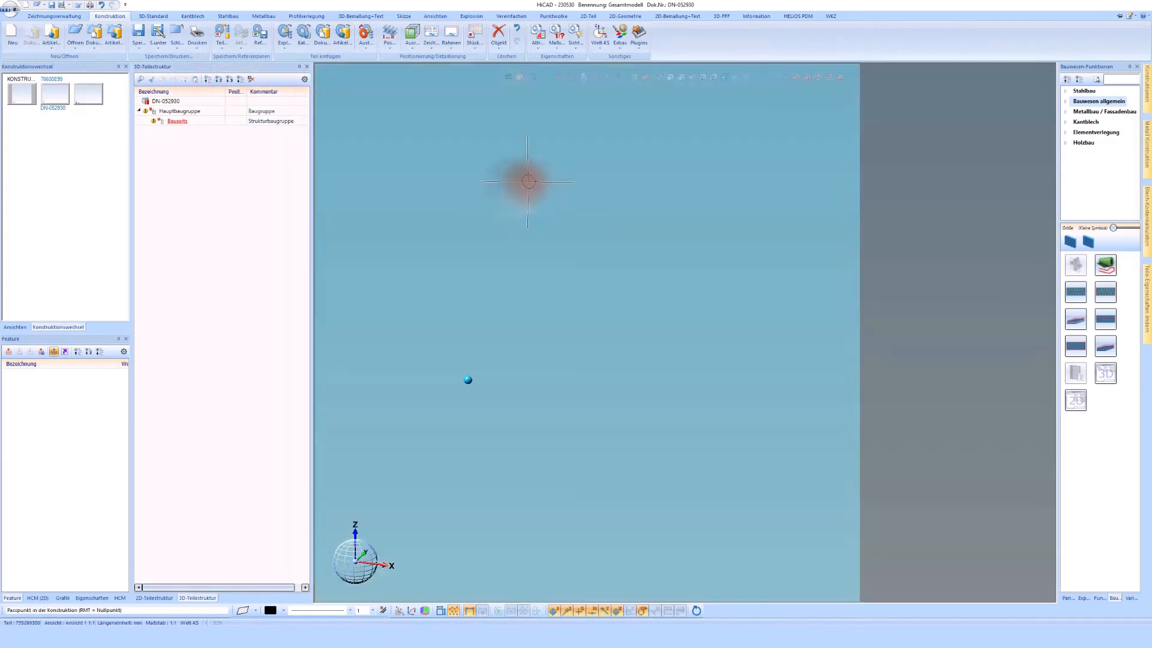
left_click(528, 182)
scroll(573, 234, "down", 6)
middle_click_drag(591, 251, 591, 249)
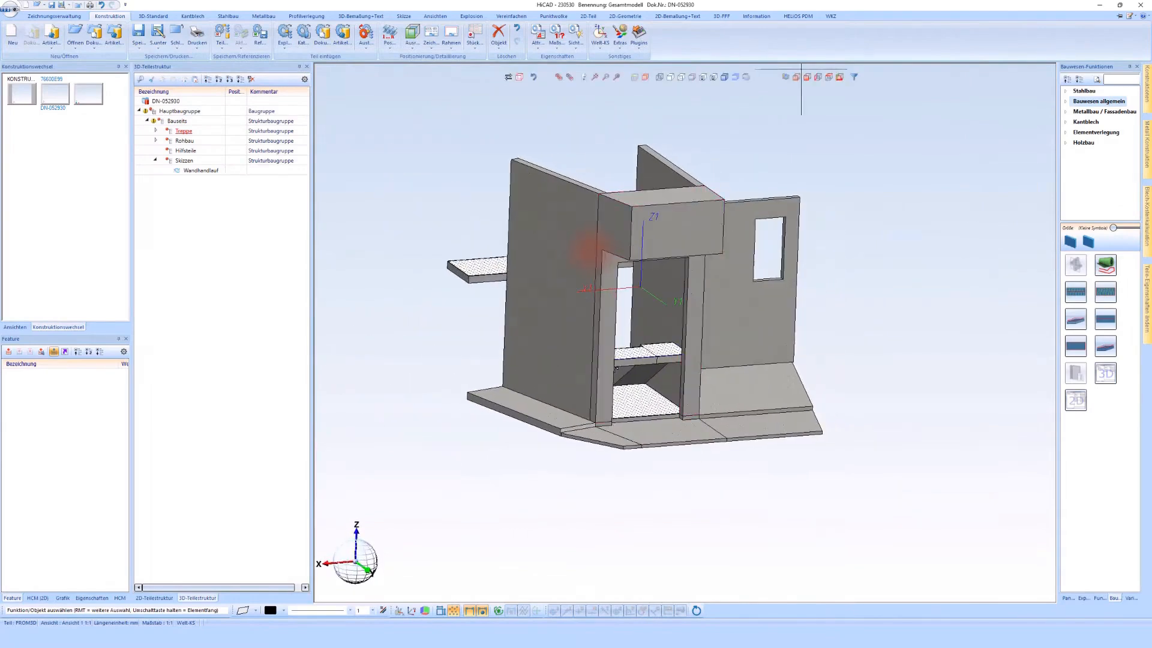
left_click(804, 77)
middle_click_drag(591, 263, 586, 272)
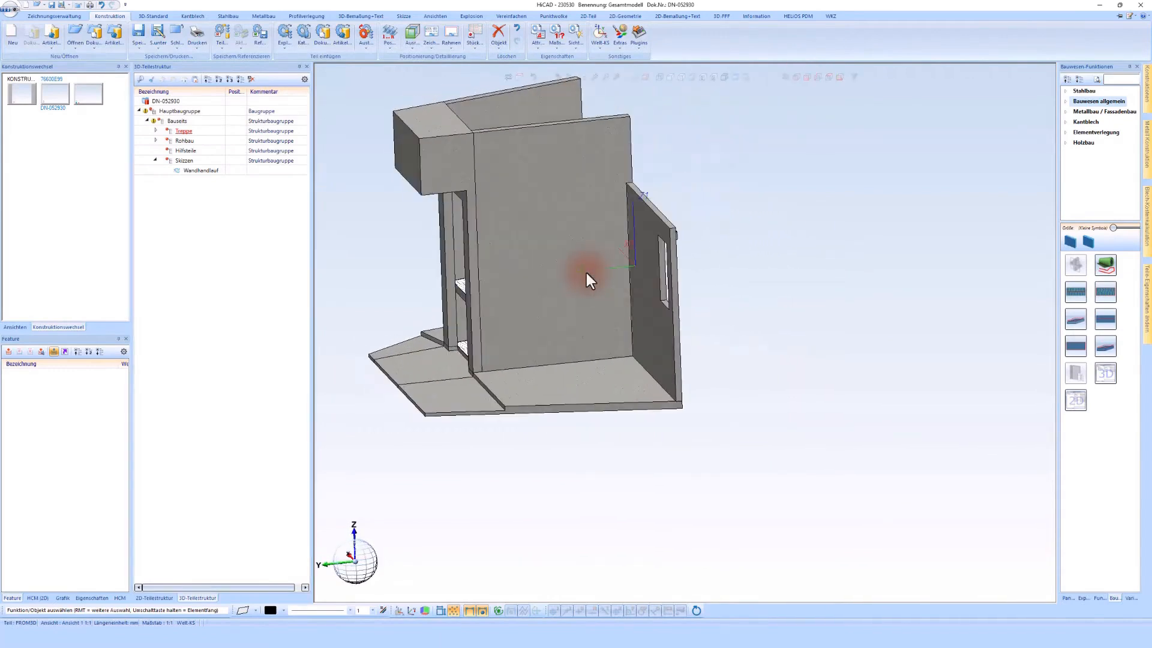
- Rotate the Bauseits assembly 180 degrees about the vertical edge of the entrance pillar
left_click(473, 311)
right_click(473, 310)
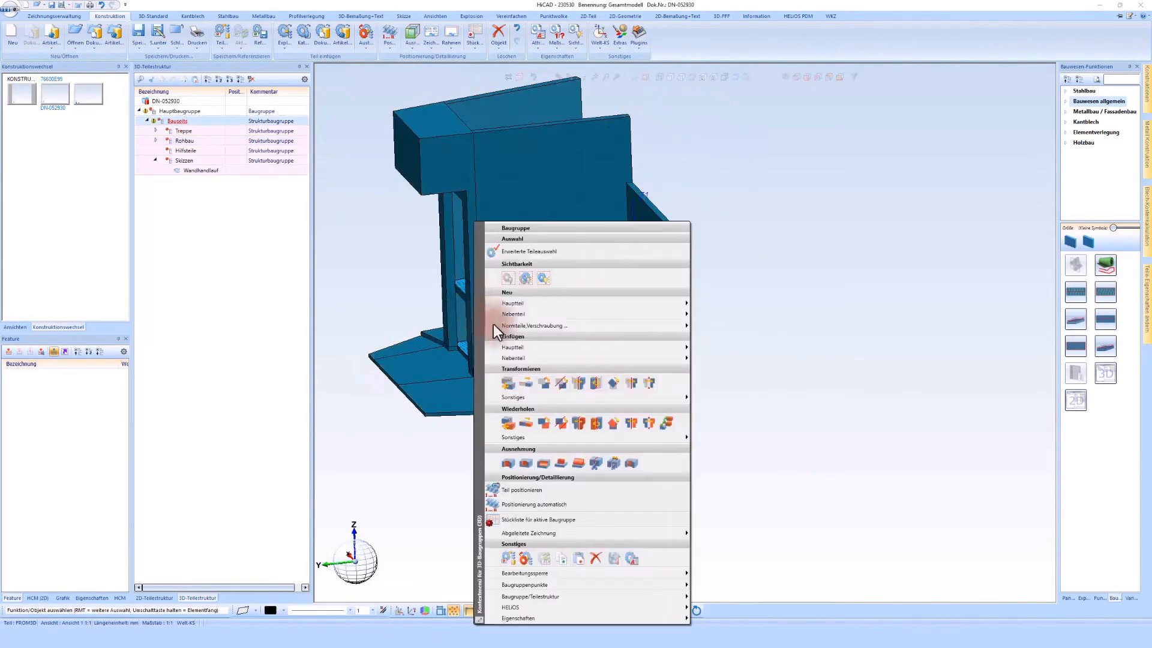
left_click(598, 387)
left_click(539, 376)
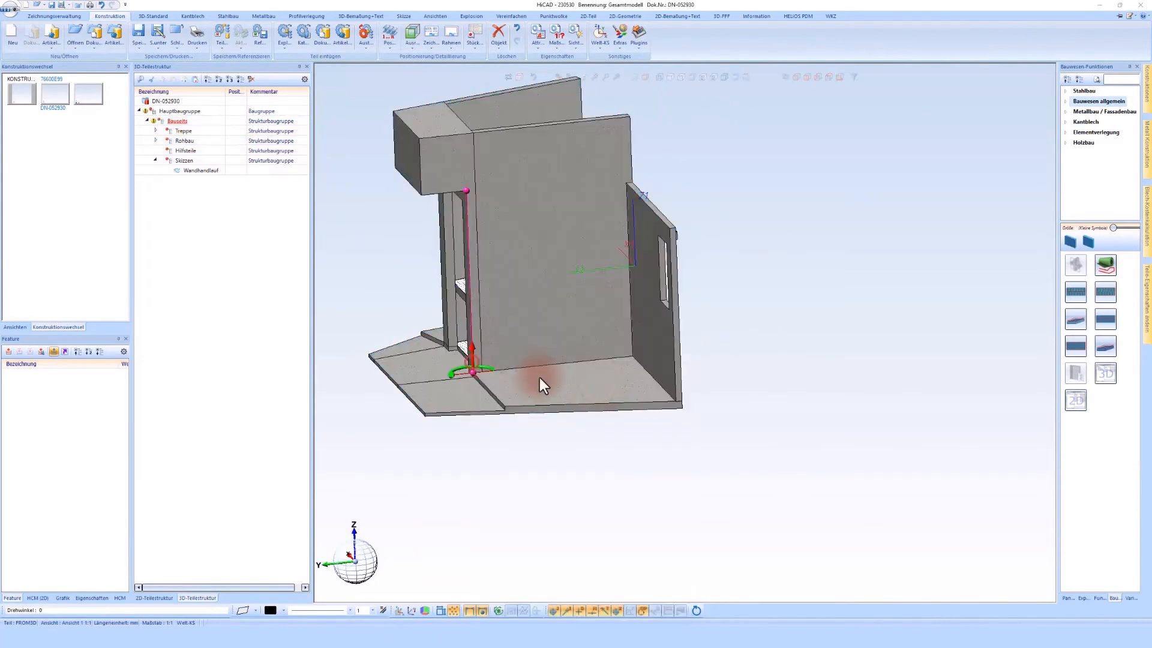
type("180")
key("Return")
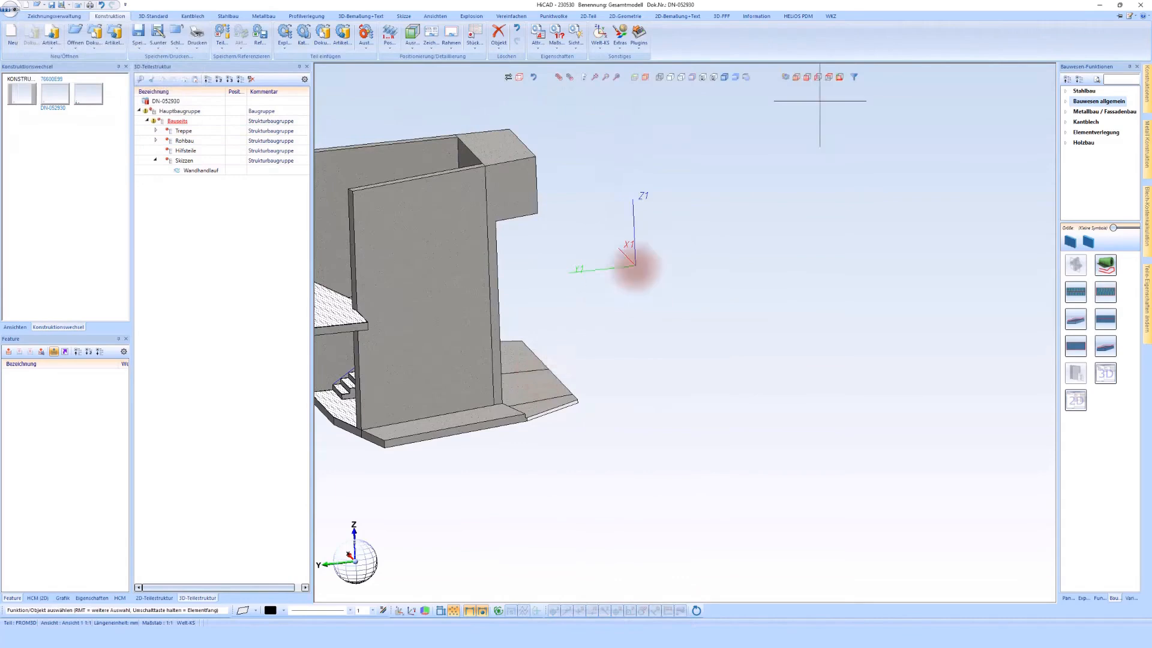
- Examine the rotated building shell from the entrance side, including the staircase opening and the wall with the window
left_click(805, 76)
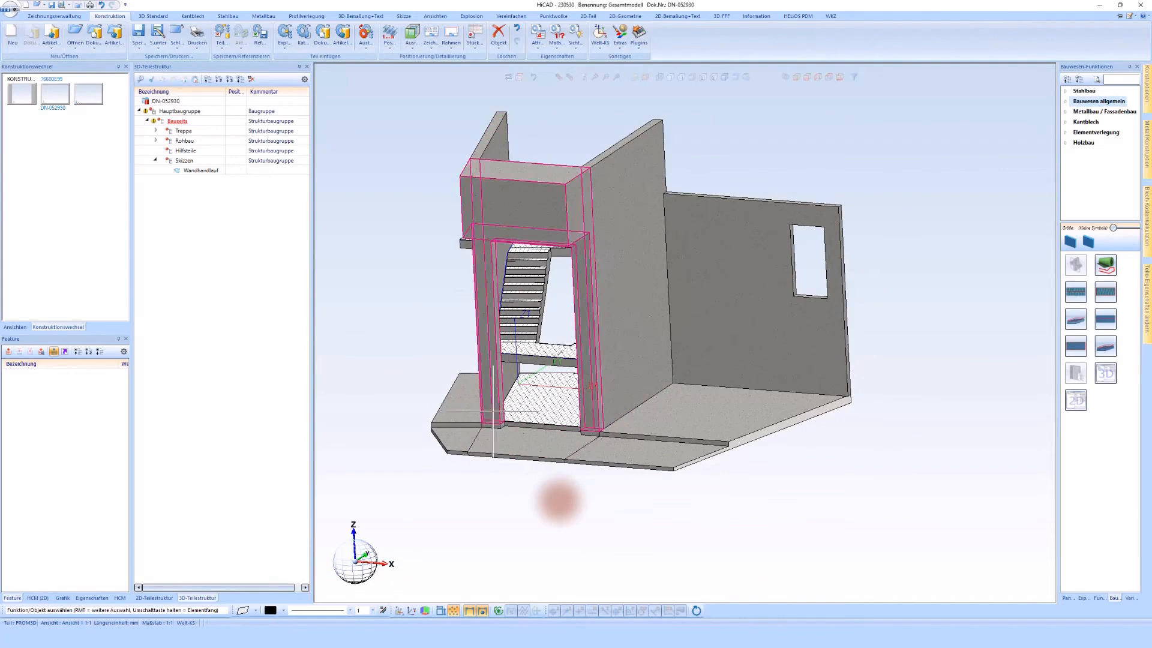
middle_click_drag(572, 269, 540, 330)
scroll(559, 502, "up", 4)
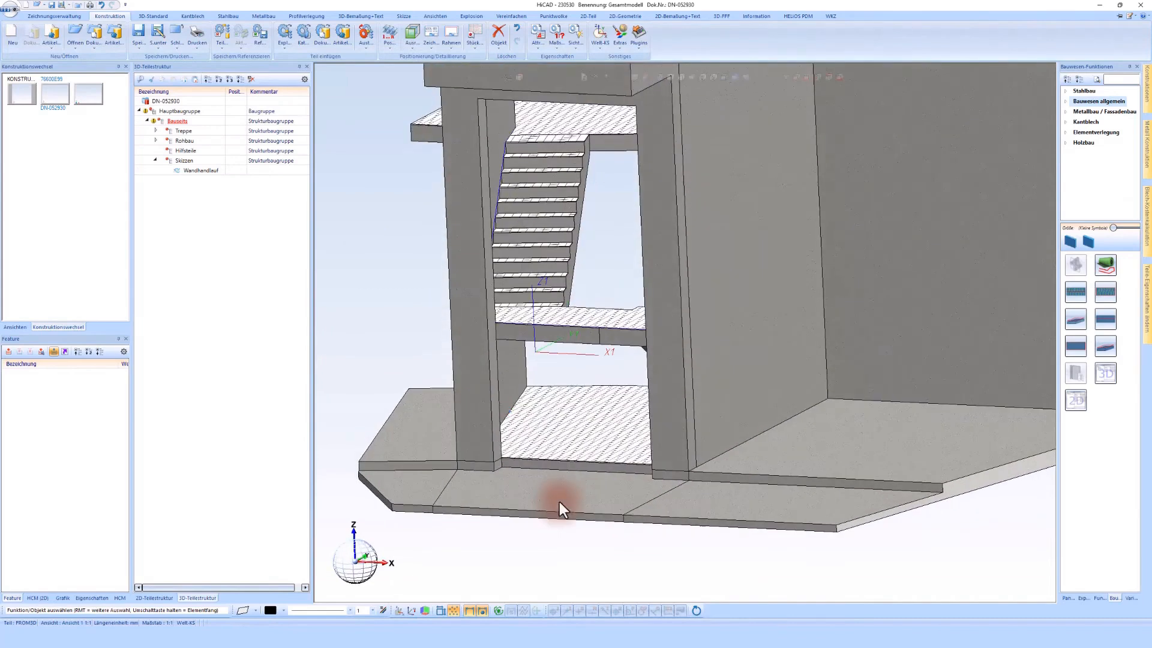
scroll(529, 230, "down", 2)
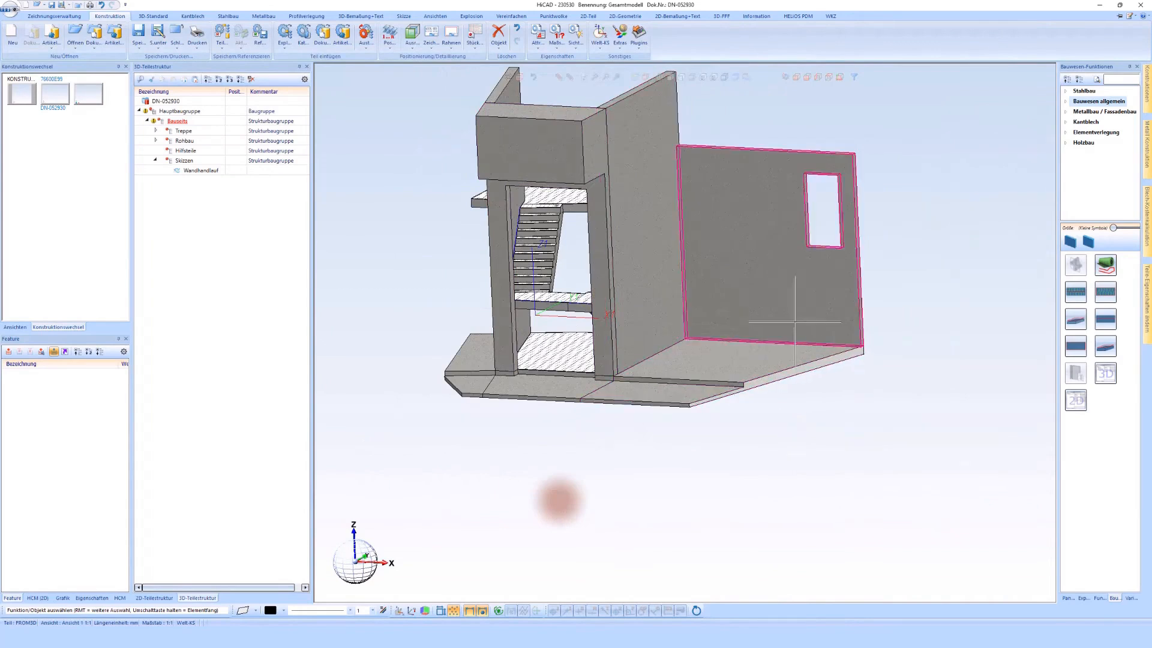
middle_click_drag(606, 218, 667, 219)
middle_click_drag(559, 502, 560, 503)
middle_click_drag(607, 277, 729, 233)
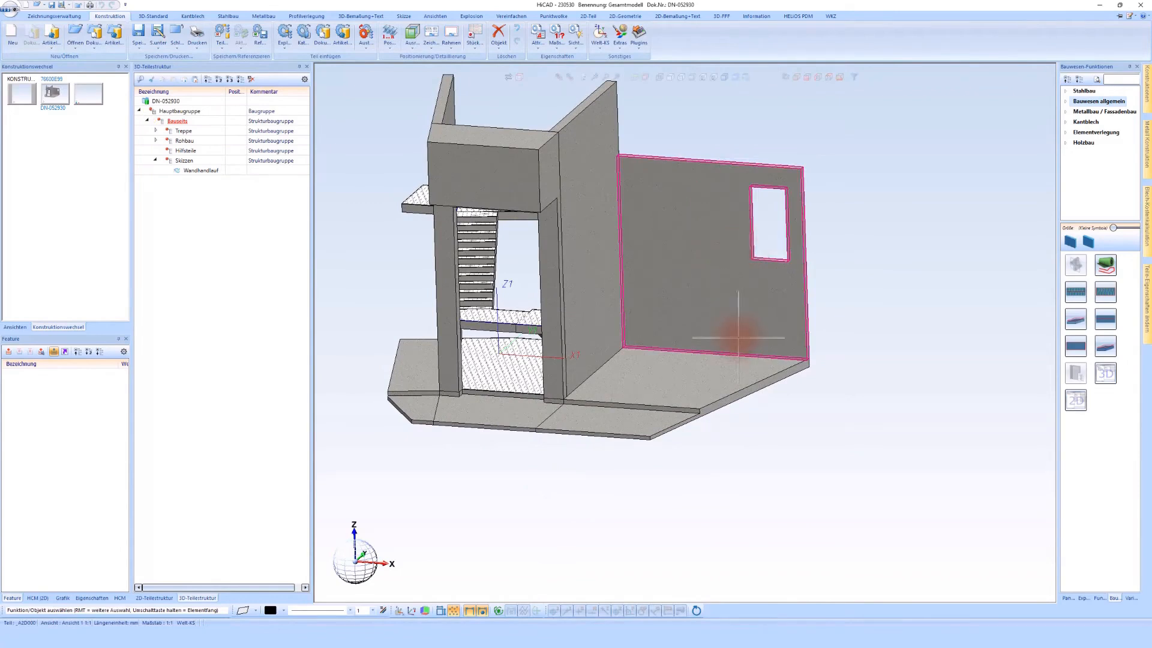
- Collapse the Bauseits assembly in the part structure and examine the entrance area and floor slabs from several angles
left_click(146, 121)
middle_click_drag(423, 288, 574, 376)
scroll(574, 377, "up", 4)
scroll(469, 418, "up", 3)
middle_click_drag(470, 417, 476, 348)
scroll(466, 331, "down", 2)
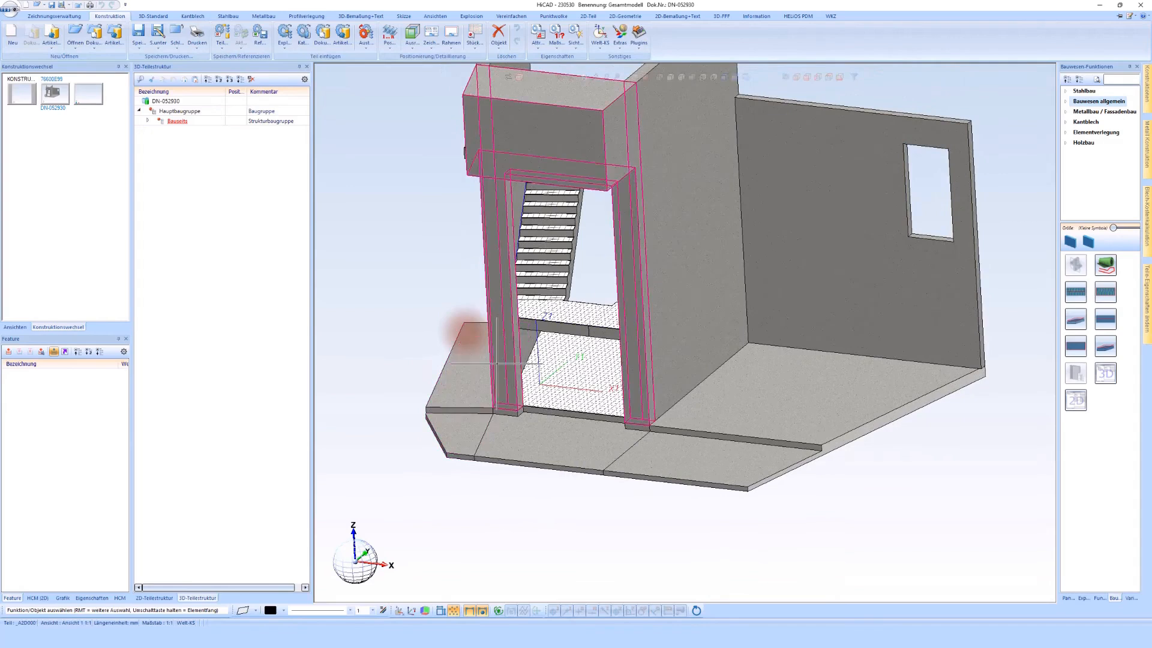
middle_click_drag(527, 359, 641, 398)
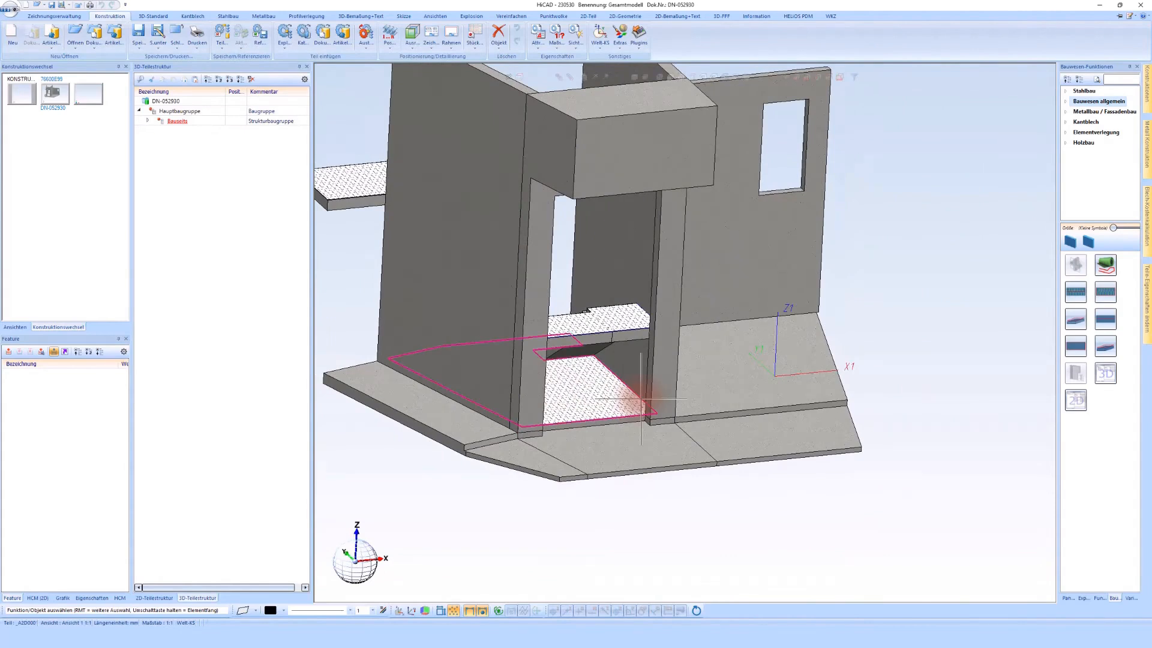
middle_click_drag(641, 423, 641, 422)
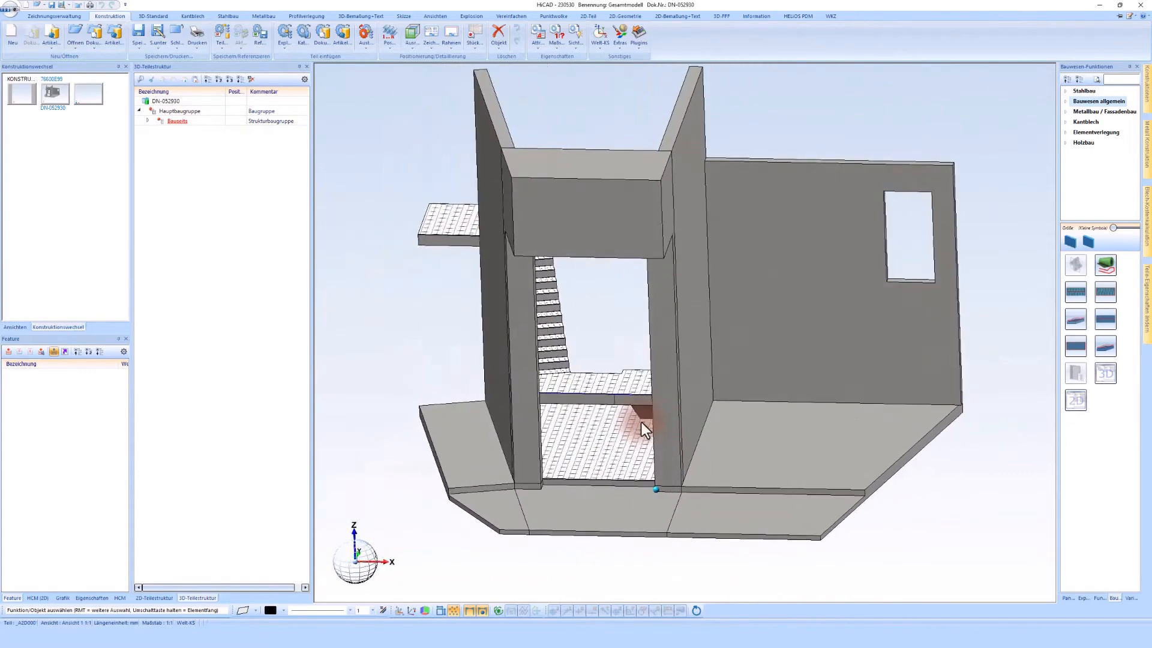
- Review the SpaceMouse Enterprise button assignments in the 3Dconnexion settings and close the settings
left_click(1018, 635)
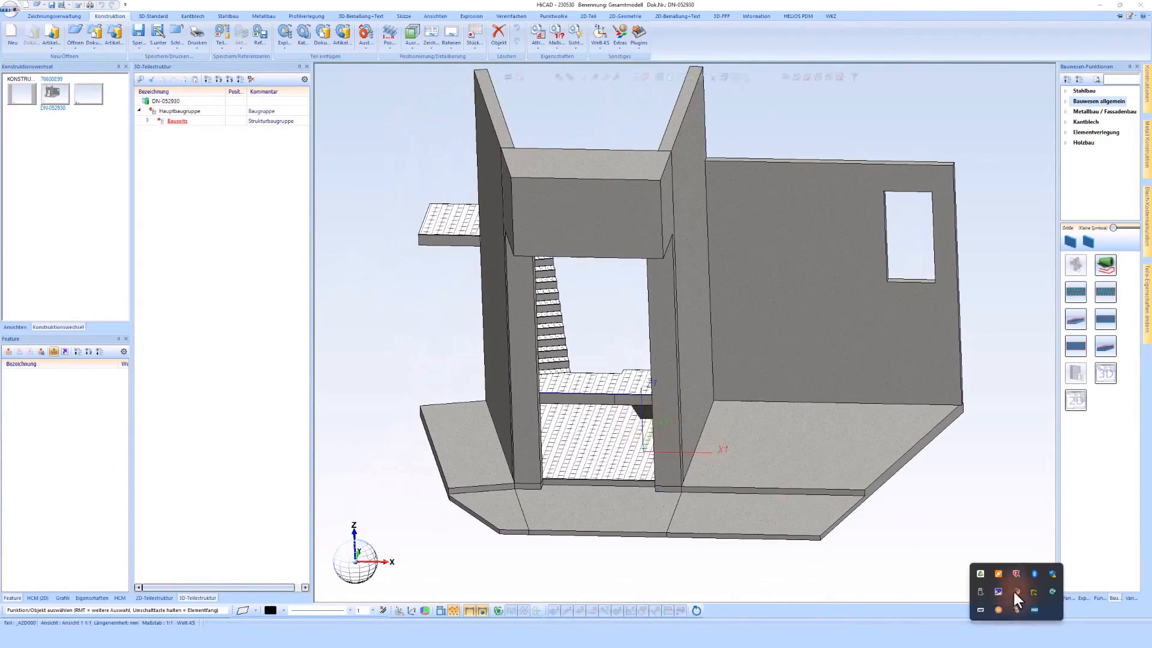
left_click(1015, 591)
left_click(545, 267)
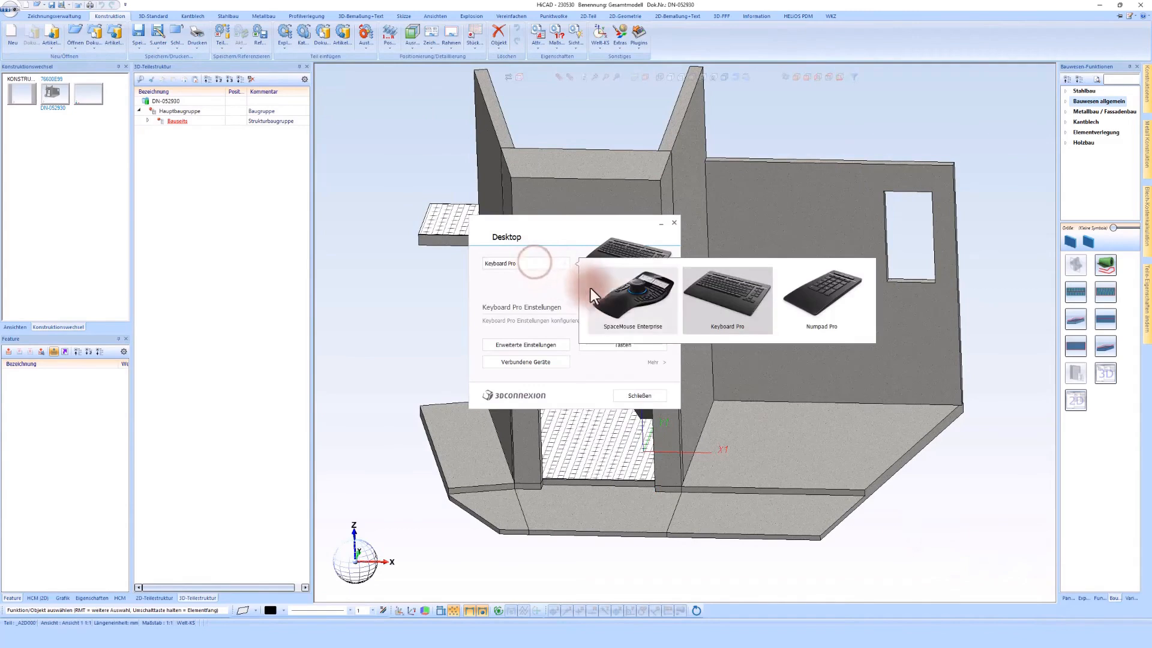
left_click(636, 308)
left_click(618, 347)
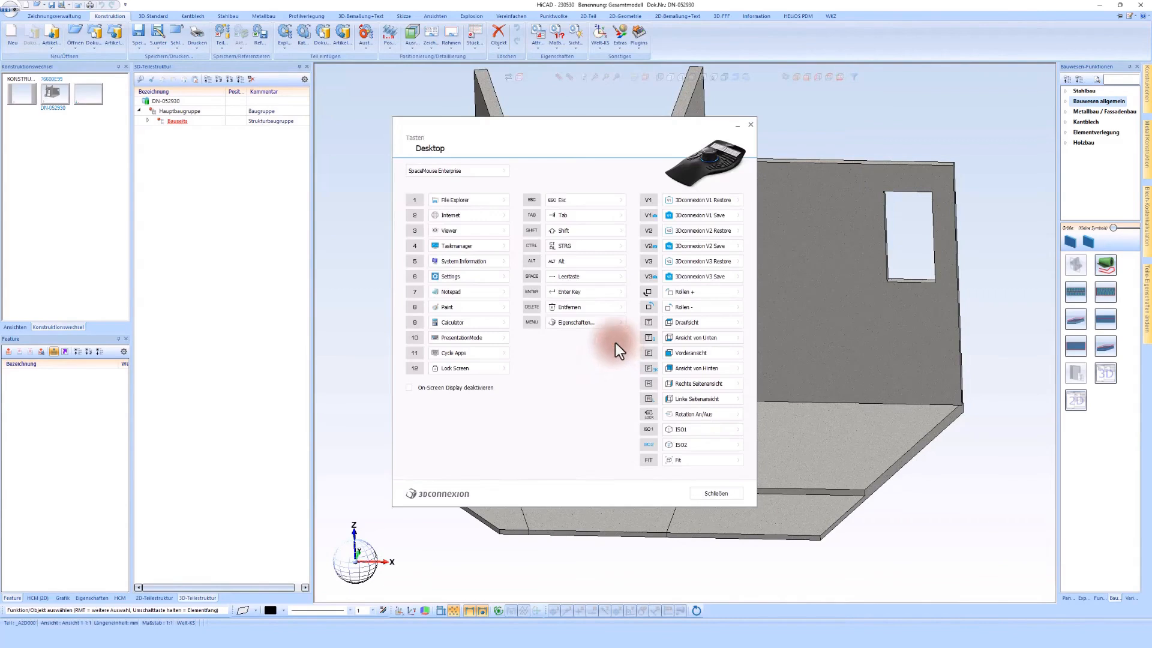
left_click(465, 173)
left_click(602, 150)
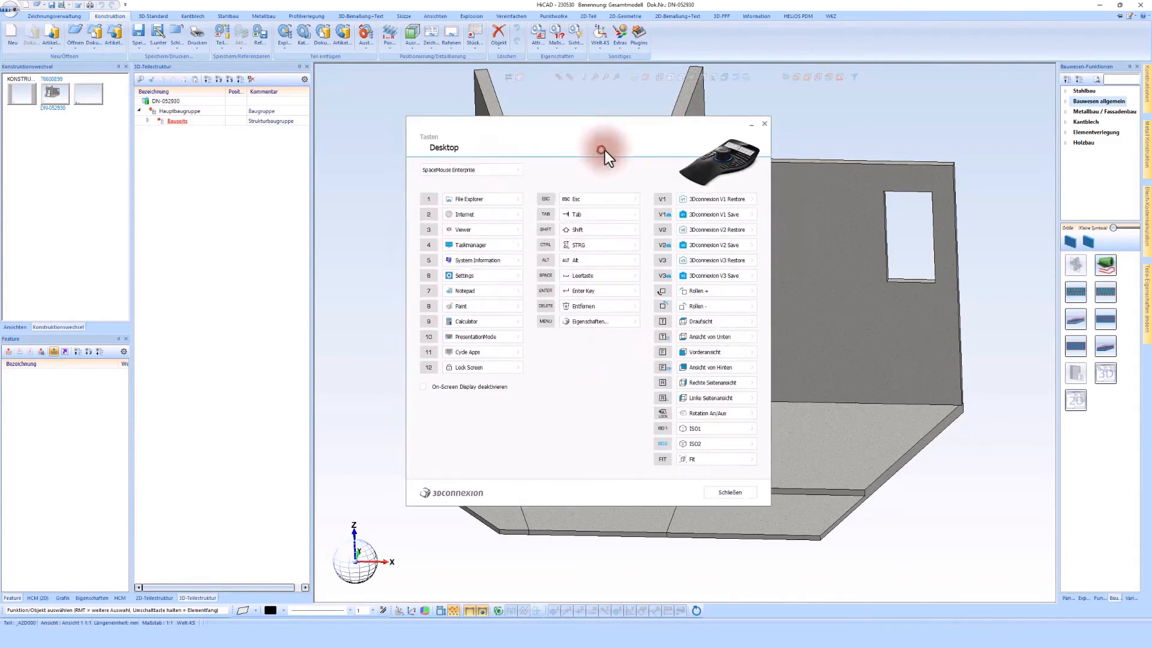
left_click(765, 124)
left_click(639, 393)
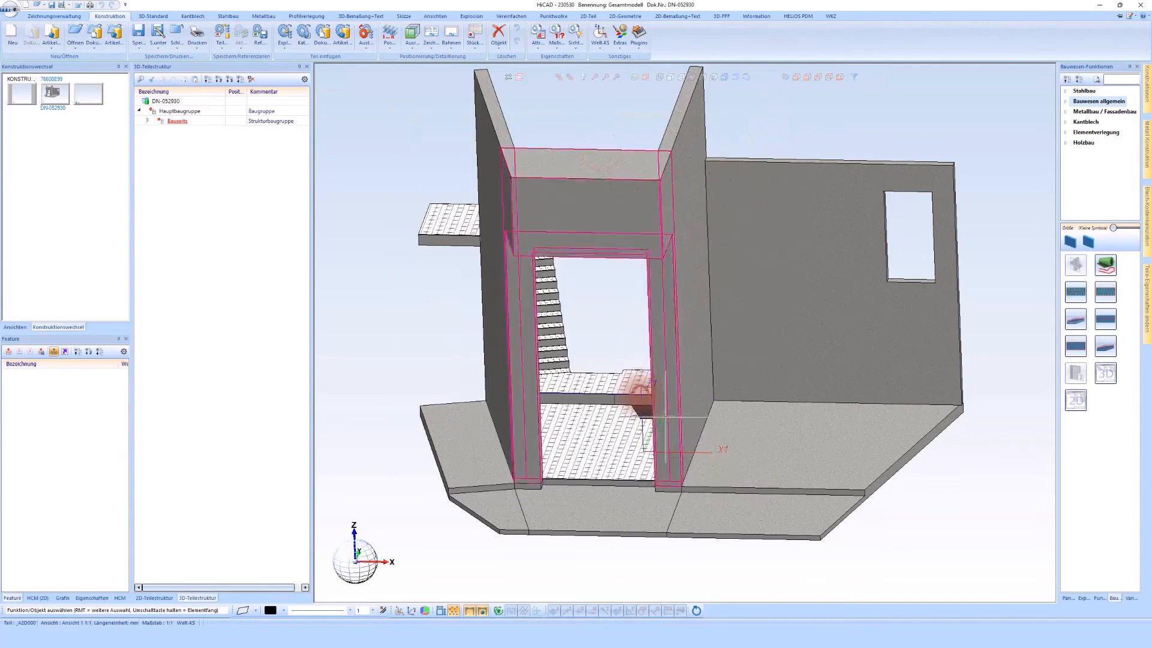
right_click(740, 409)
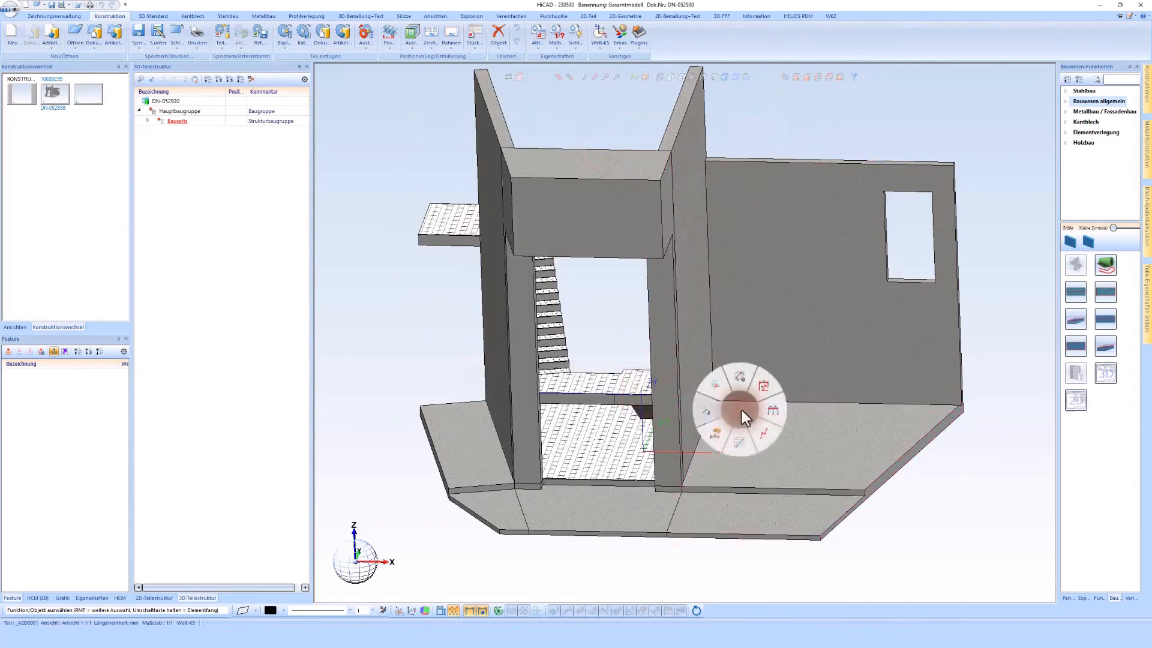
left_click(736, 379)
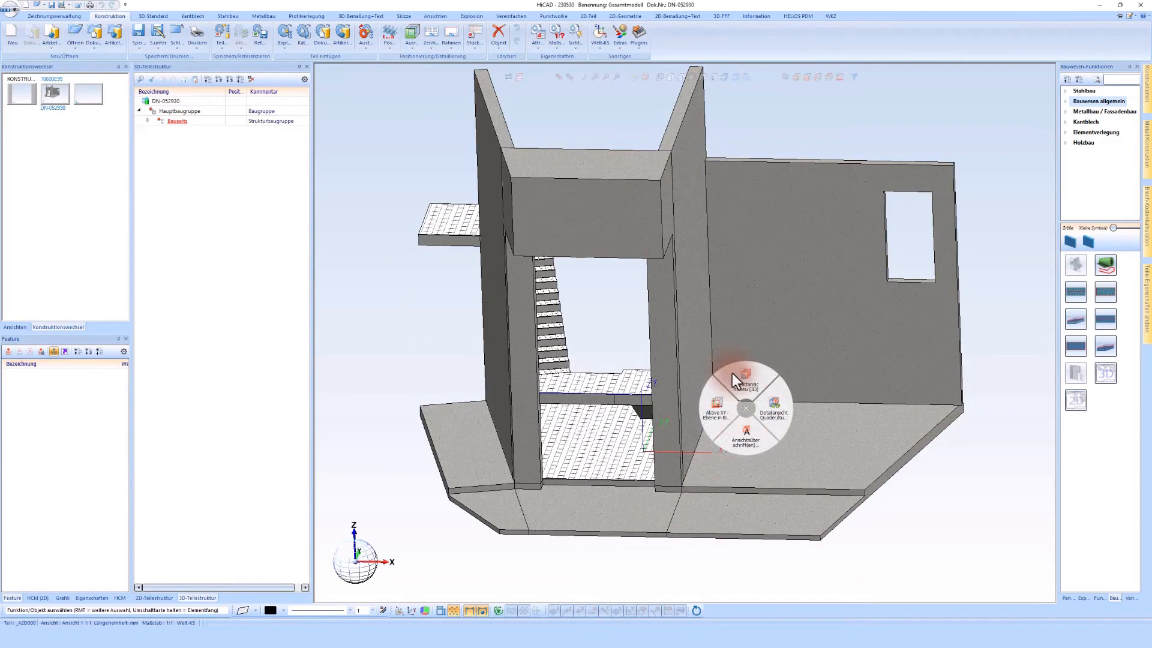
left_click(731, 373)
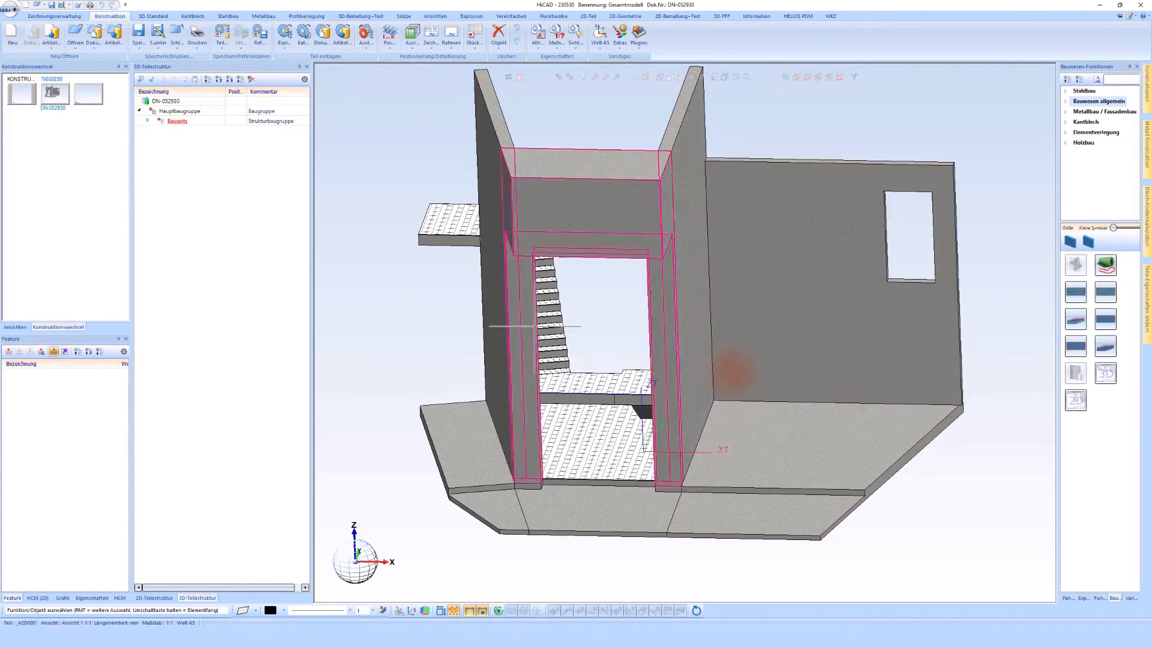
middle_click(717, 380)
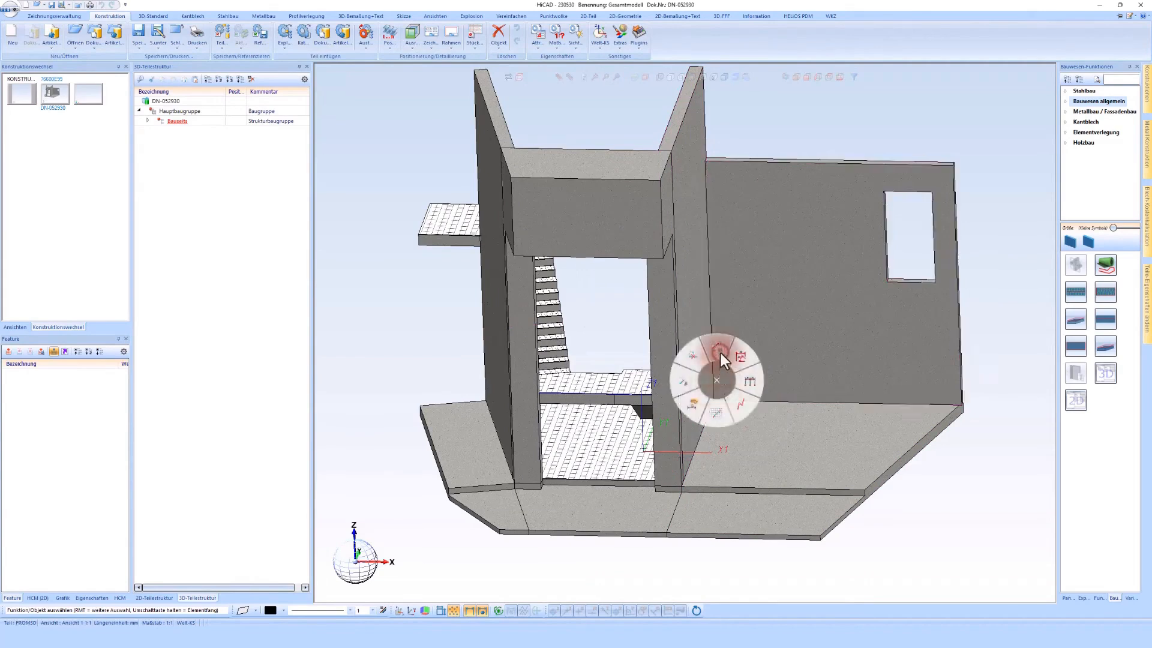
- Measure the distance between the two upper front corners of the concrete lintel above the entrance
right_click(715, 307)
left_click(714, 306)
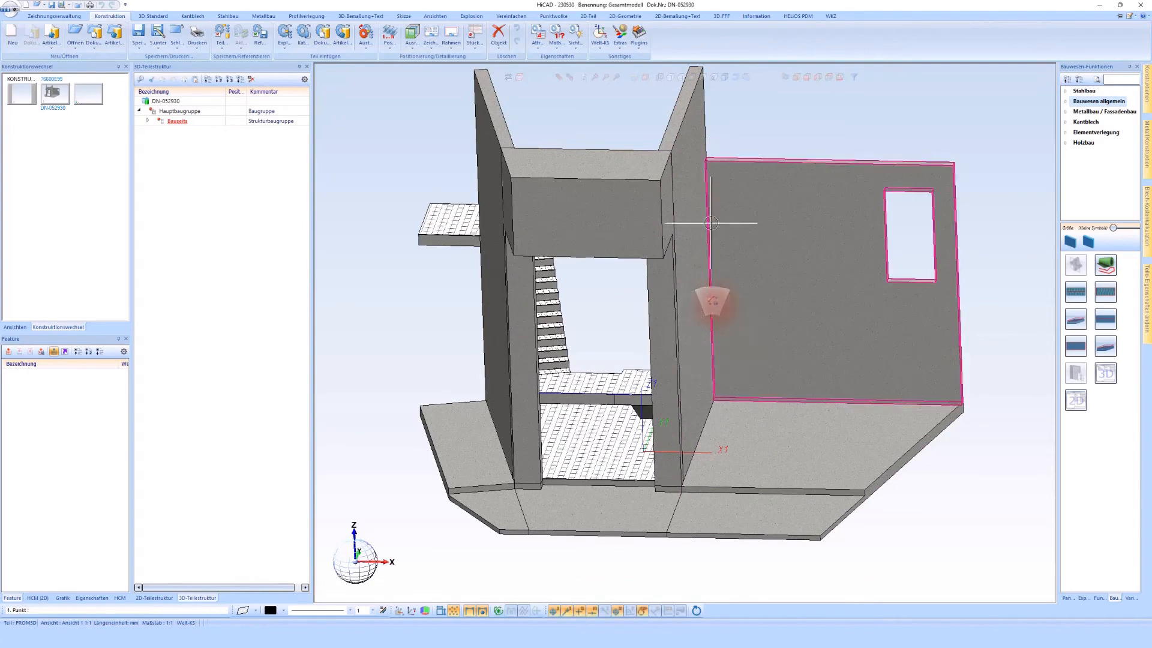
left_click(514, 179)
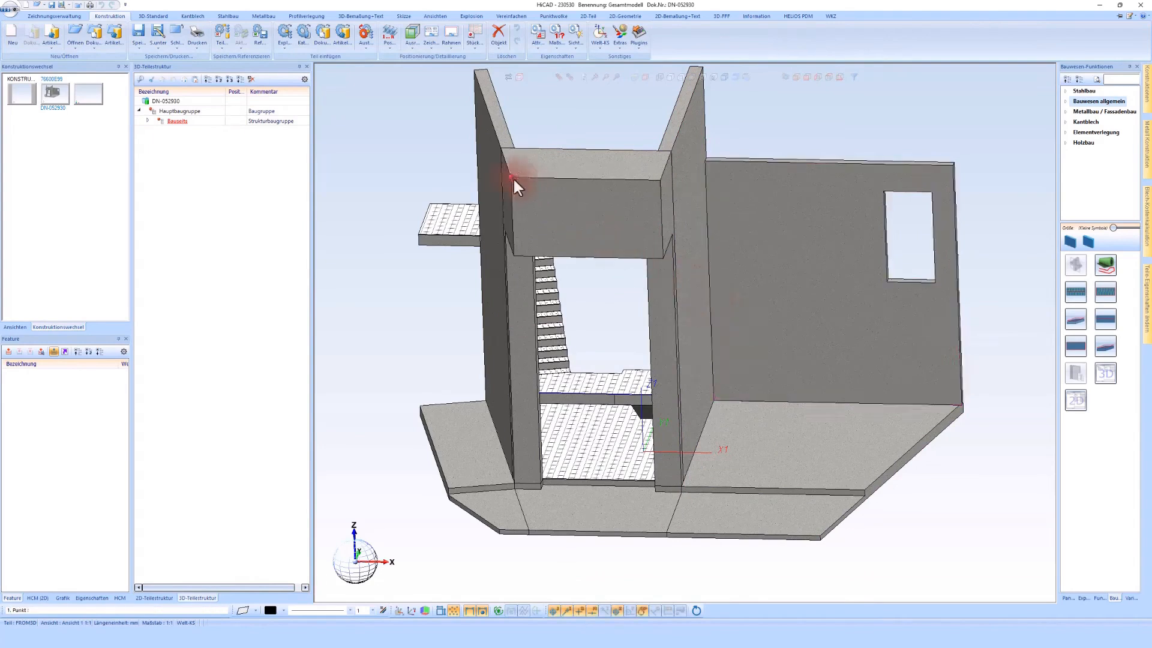
left_click(659, 182)
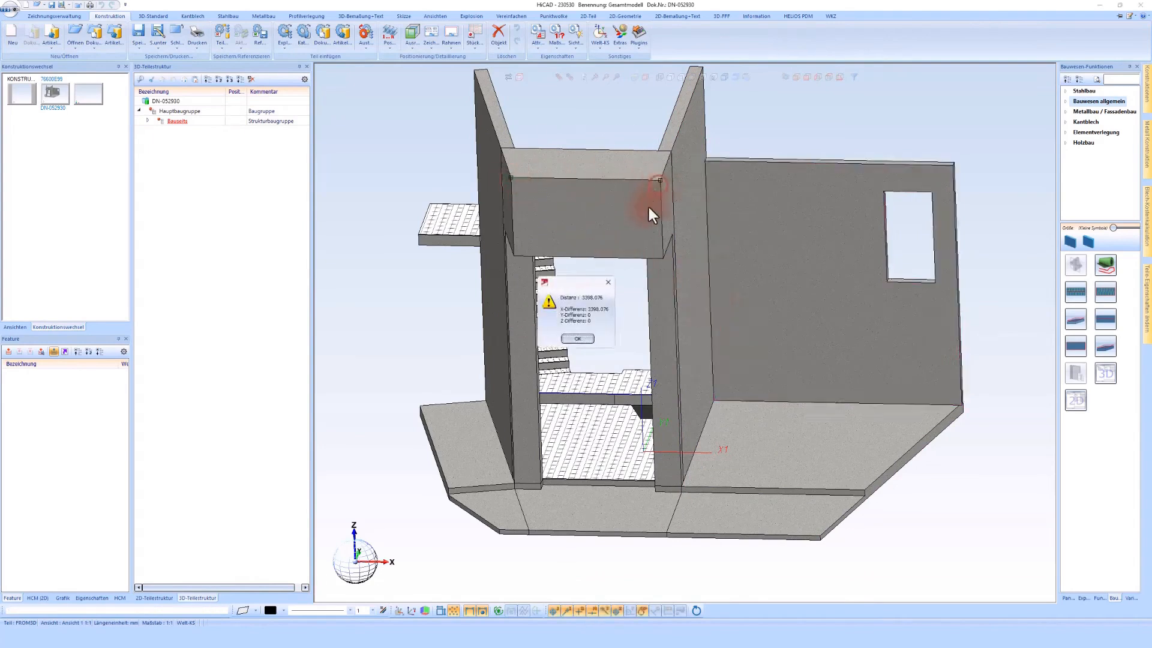
left_click(588, 340)
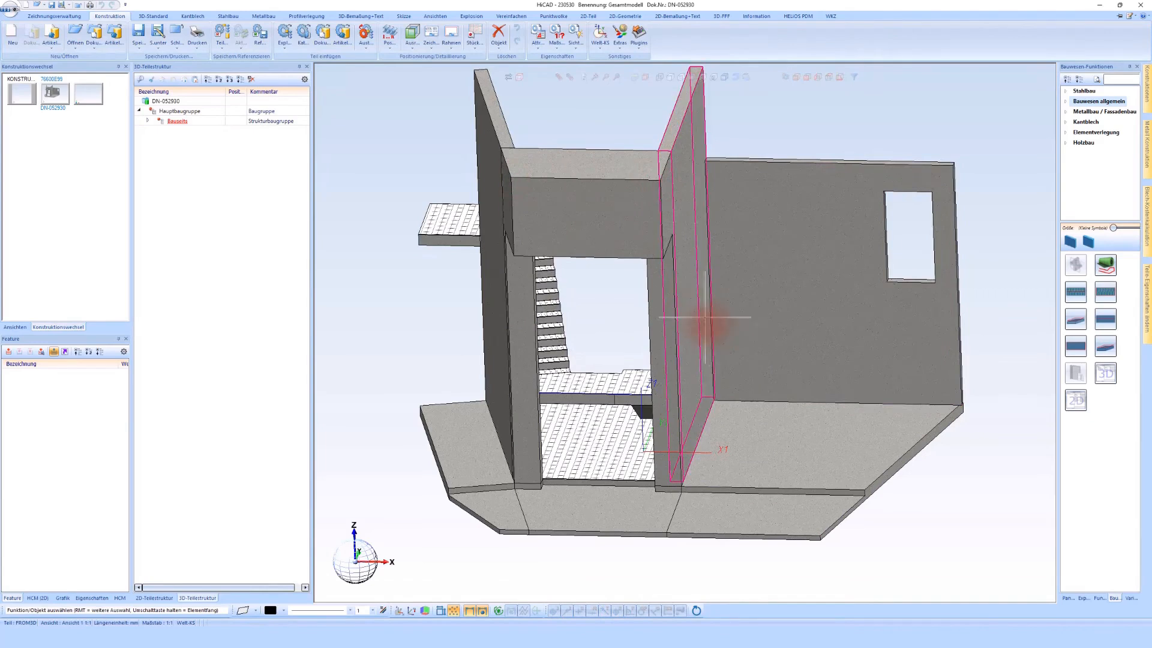
key("b")
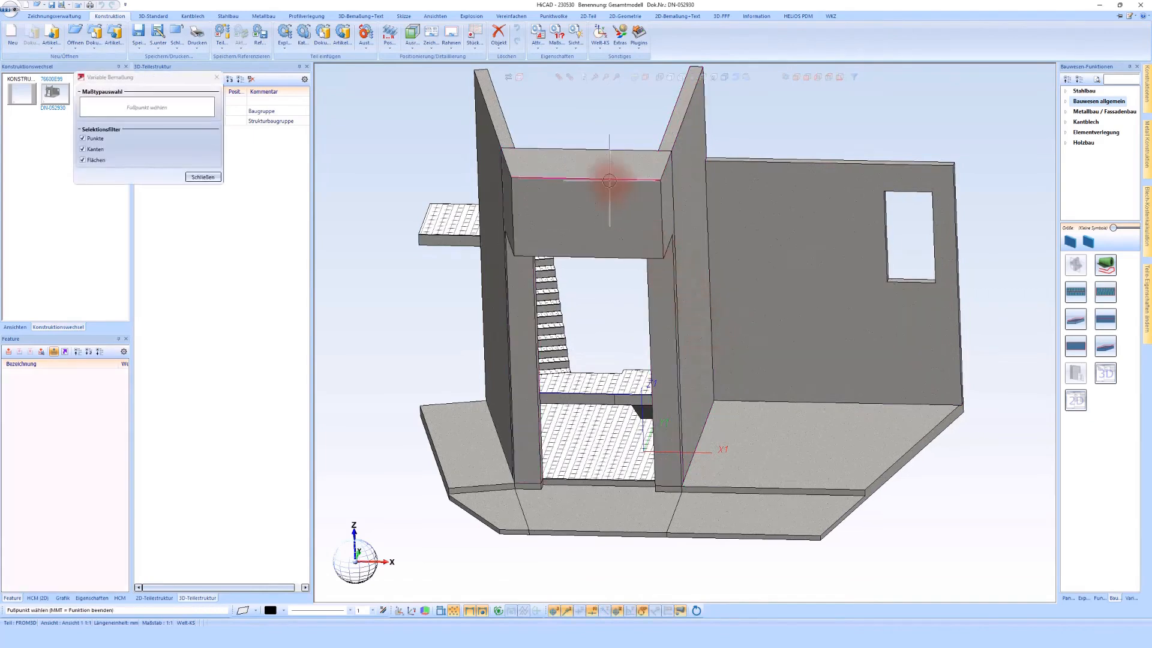
left_click(610, 180)
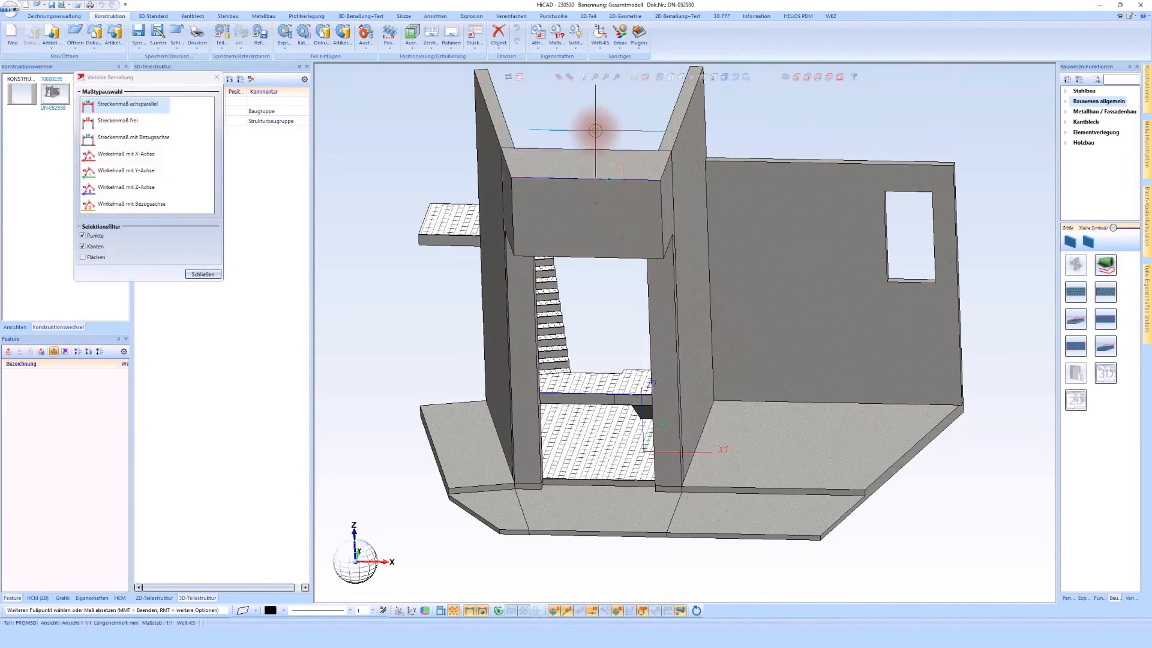
middle_click(595, 131)
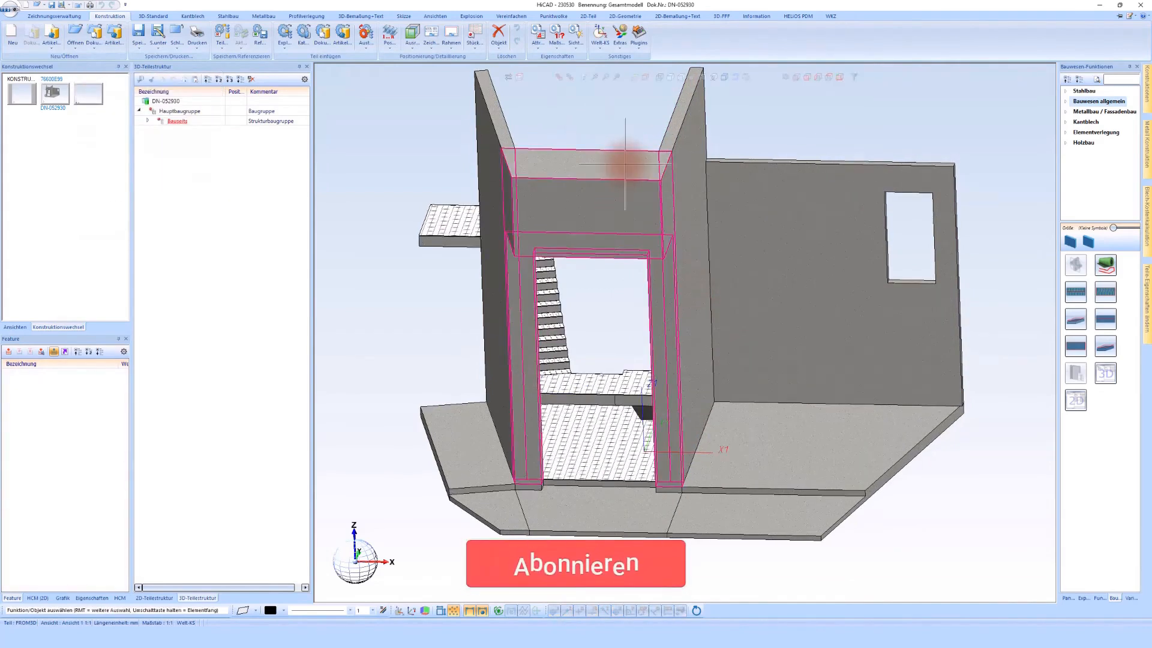
- Create a new sketch on the plane of the entrance pillars' front face
middle_click_drag(691, 318, 509, 448)
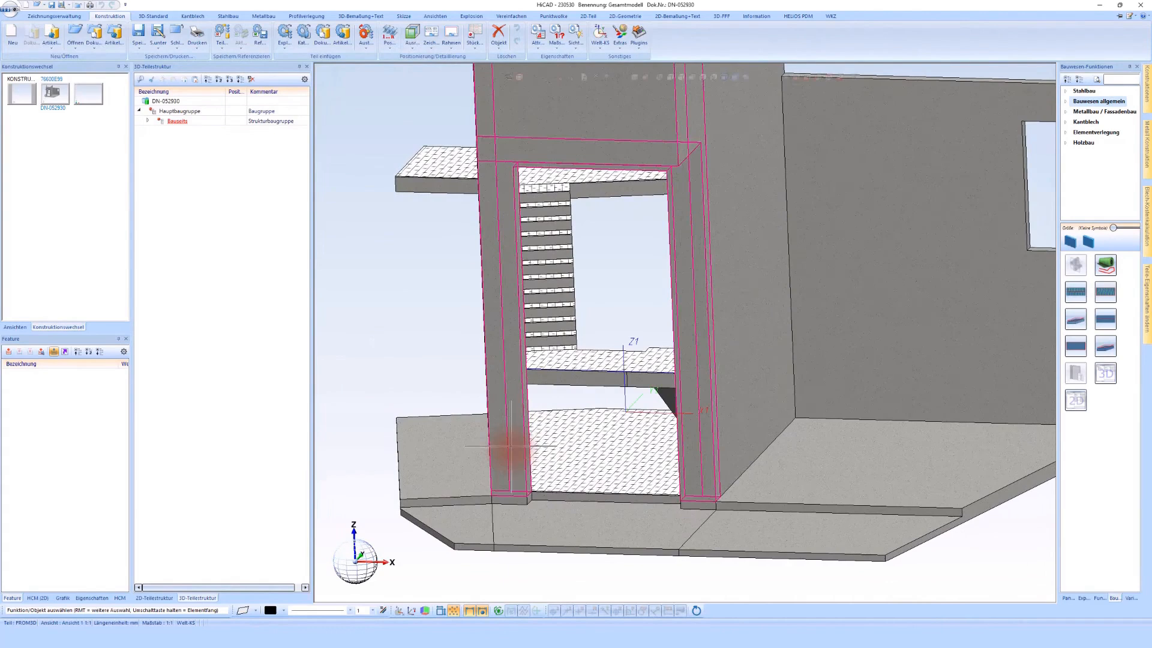
left_click(253, 16)
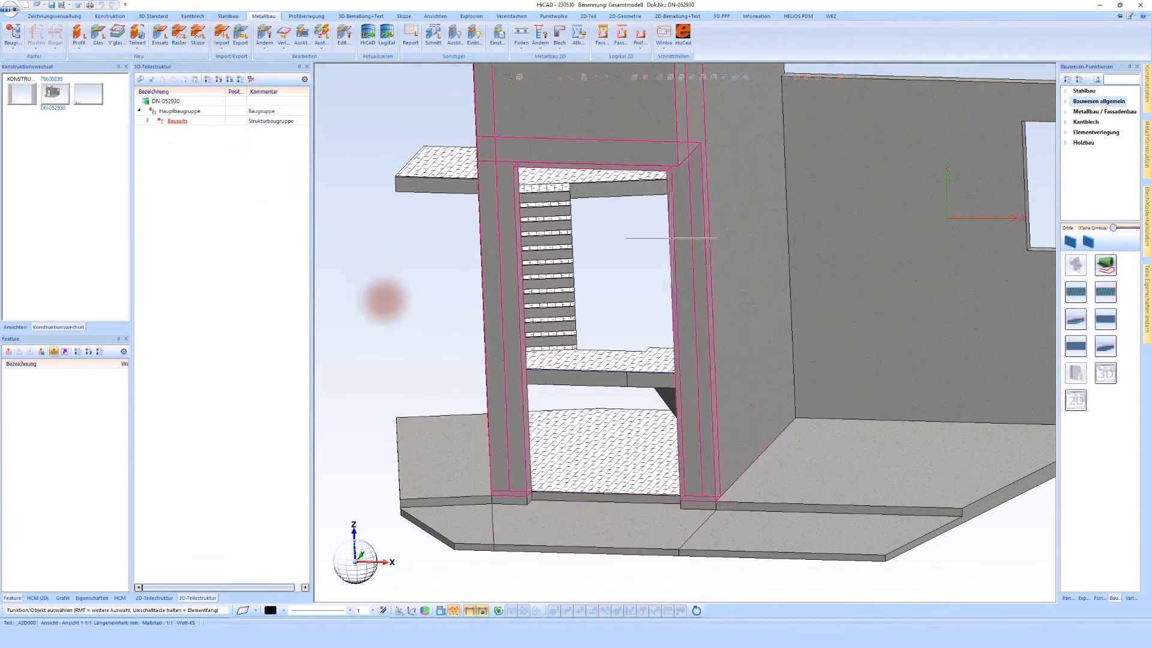
middle_click_drag(508, 481, 548, 481)
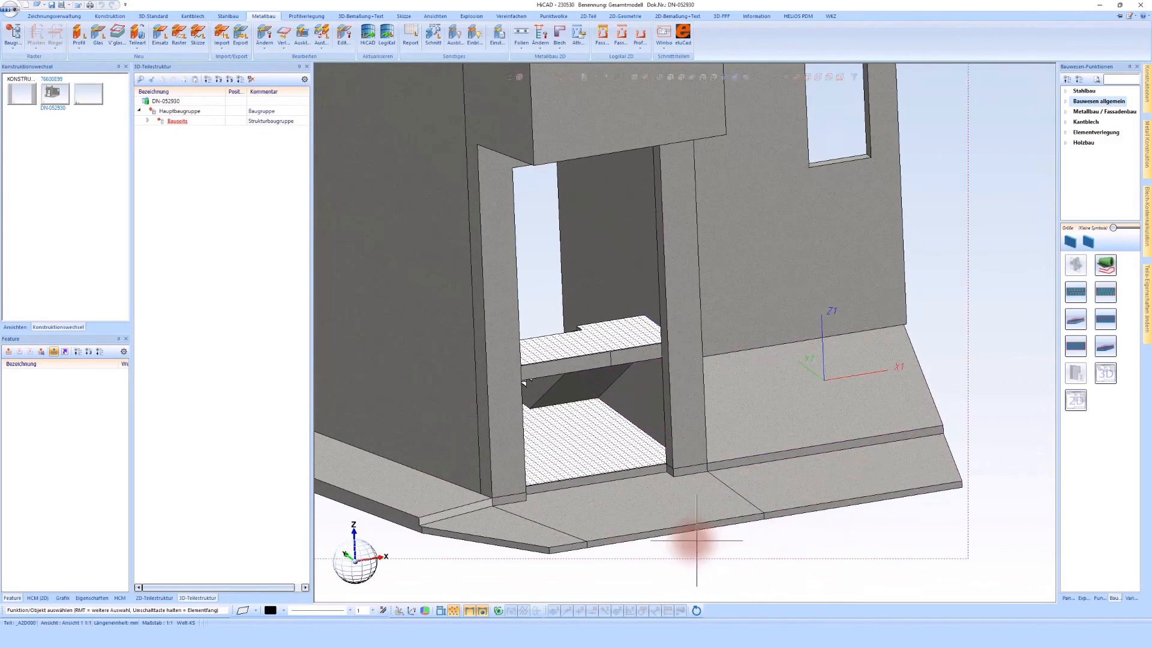
left_click(403, 16)
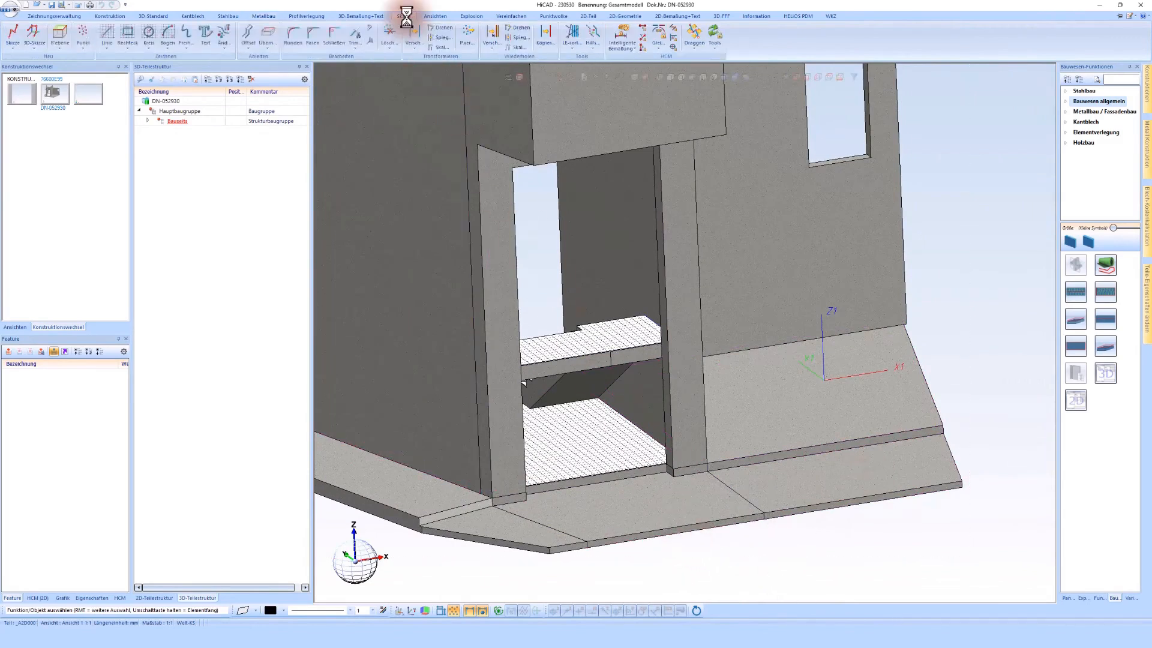
left_click(13, 36)
scroll(501, 516, "up", 5)
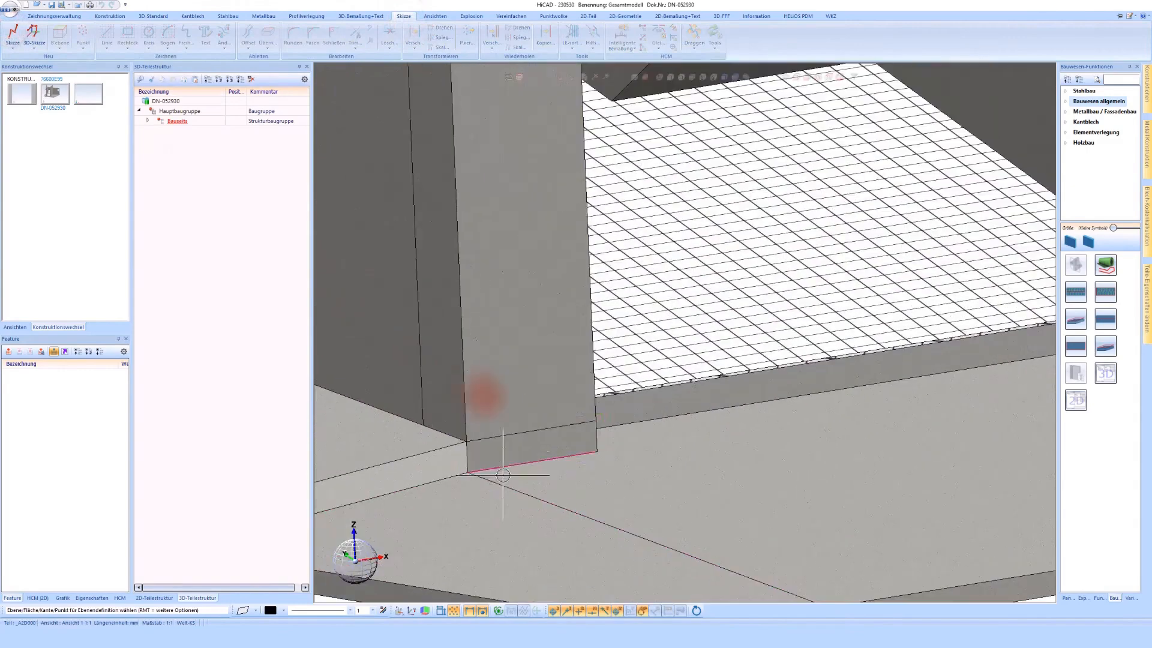
left_click(672, 385)
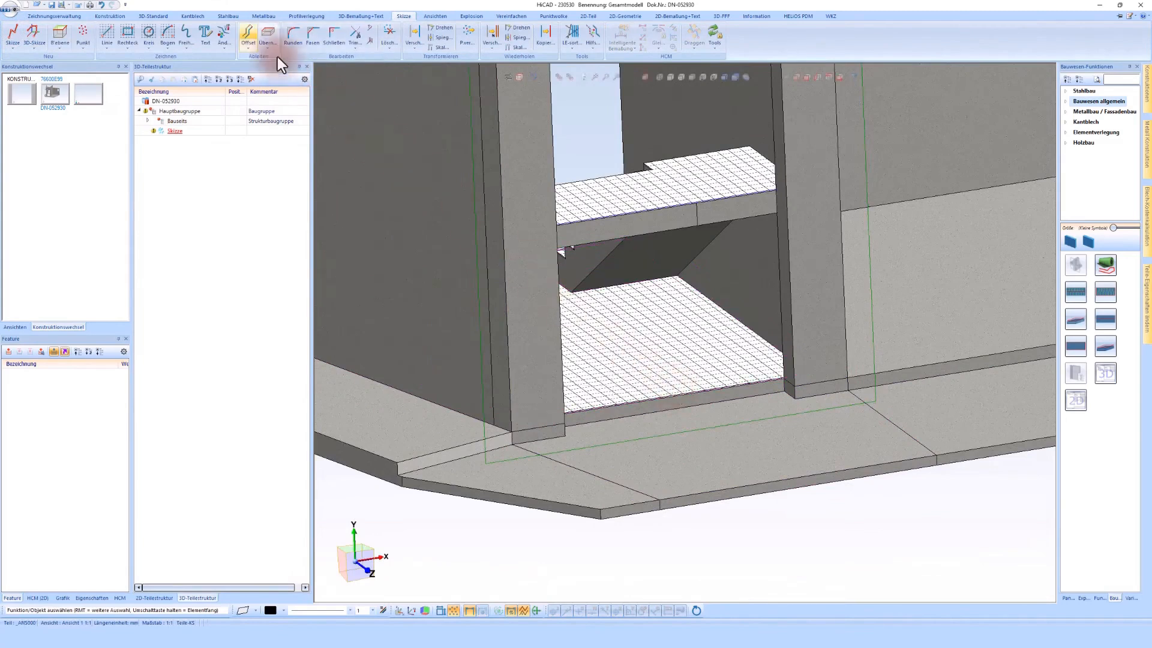
- Offset the entrance opening's side, top and bottom edges inward by 100 mm as sketch lines
left_click(249, 33)
left_click(557, 343)
scroll(791, 324, "down", 5)
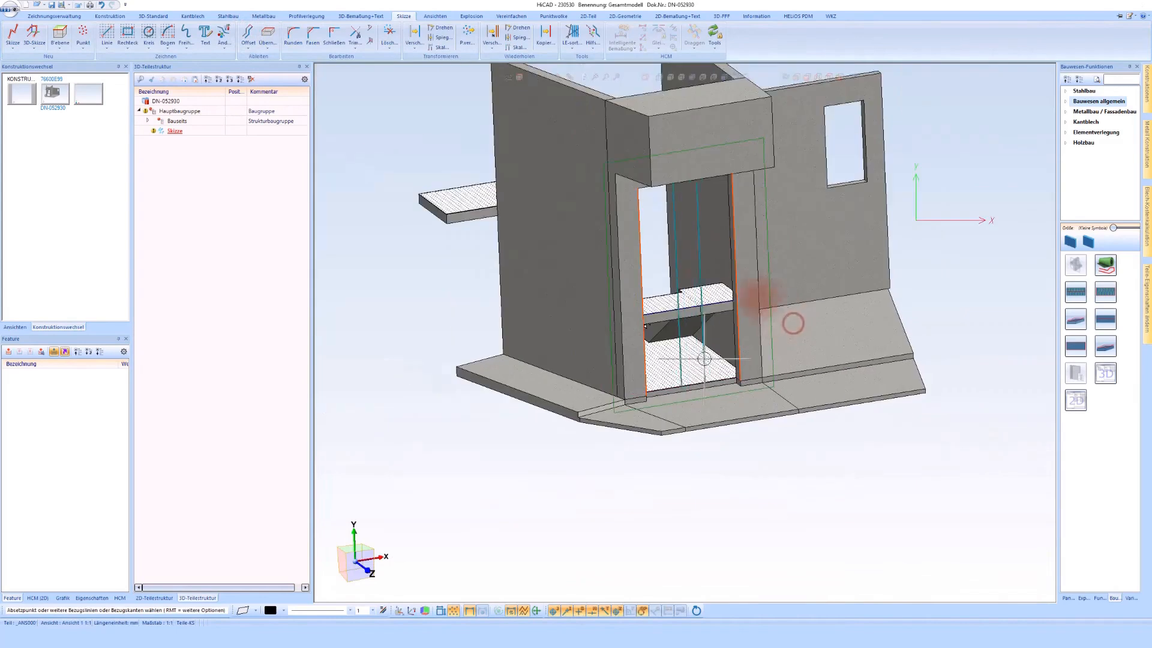
scroll(610, 194, "up", 8)
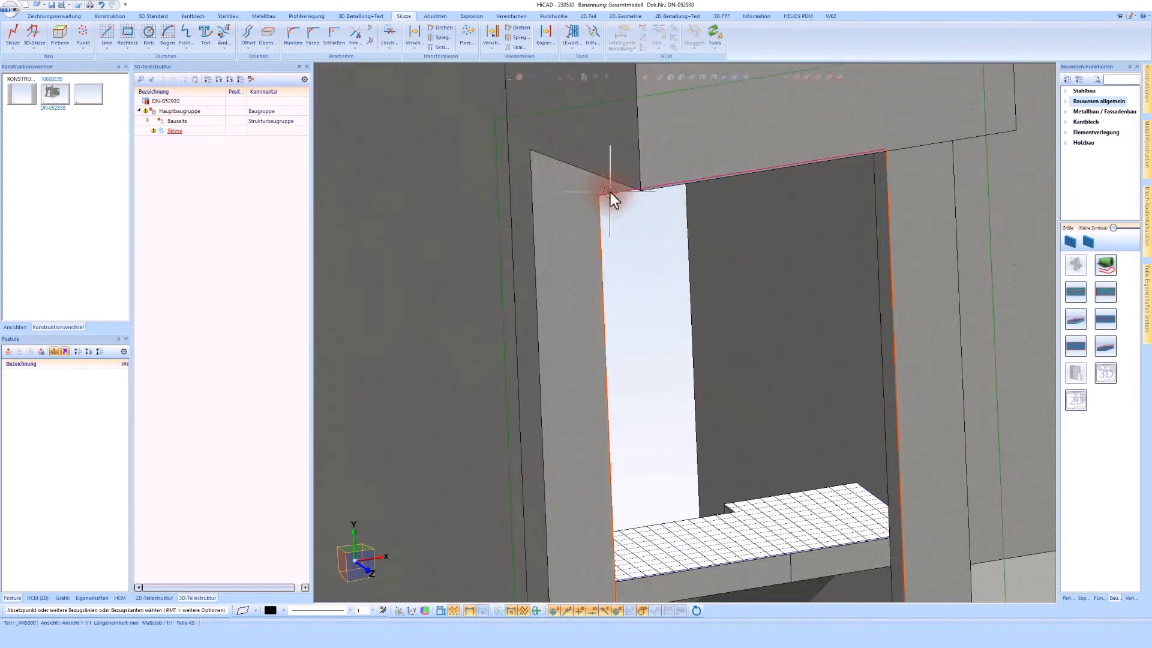
scroll(607, 198, "down", 5)
scroll(578, 360, "up", 8)
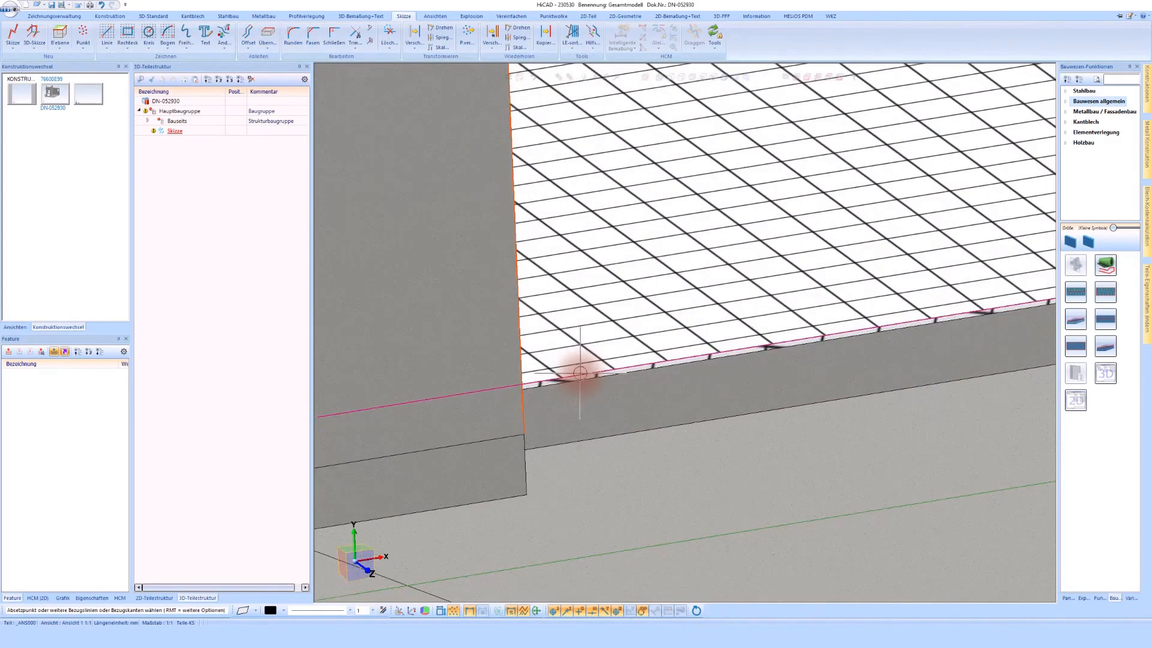
left_click(581, 374)
scroll(580, 374, "down", 3)
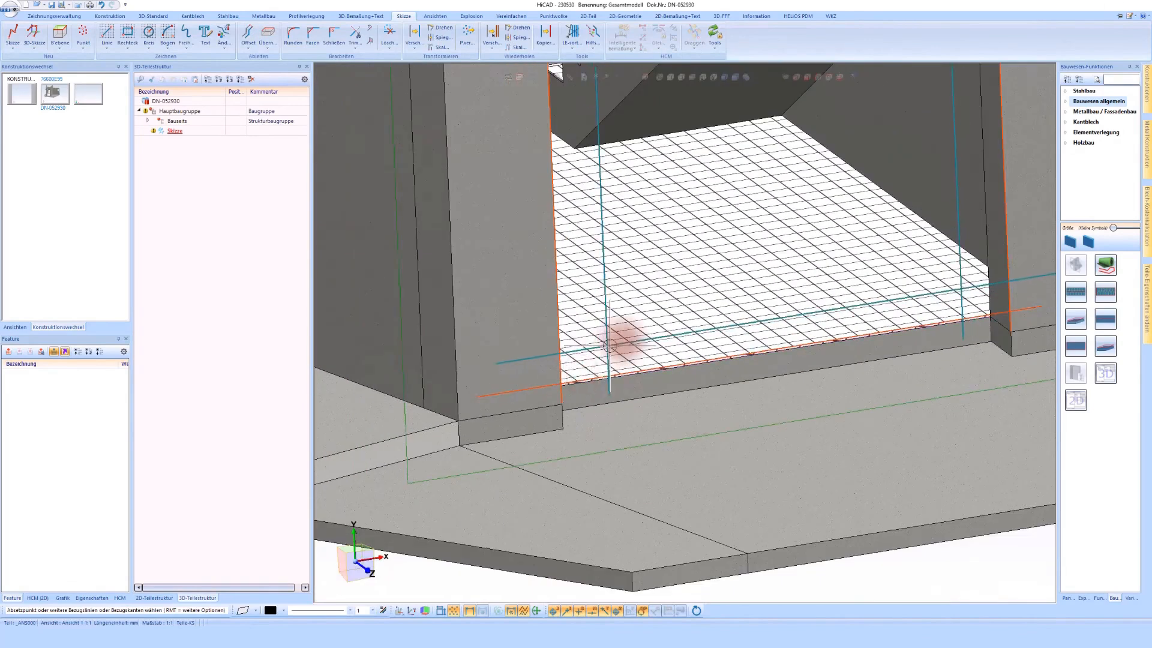
left_click(647, 351)
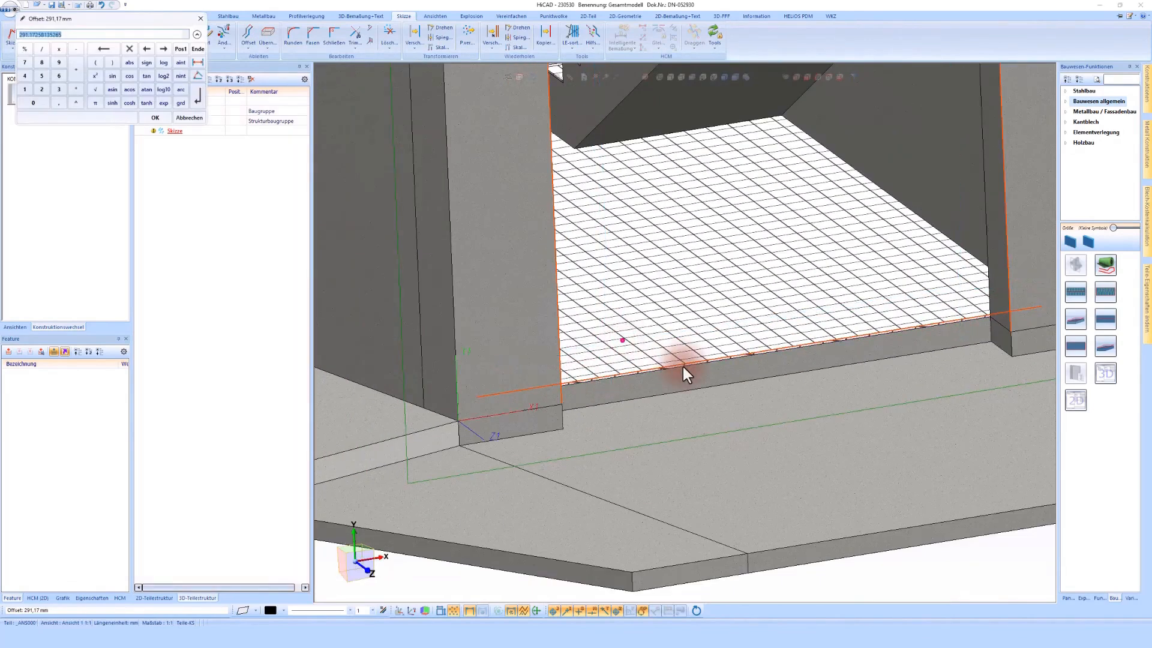
type("100")
key("Return")
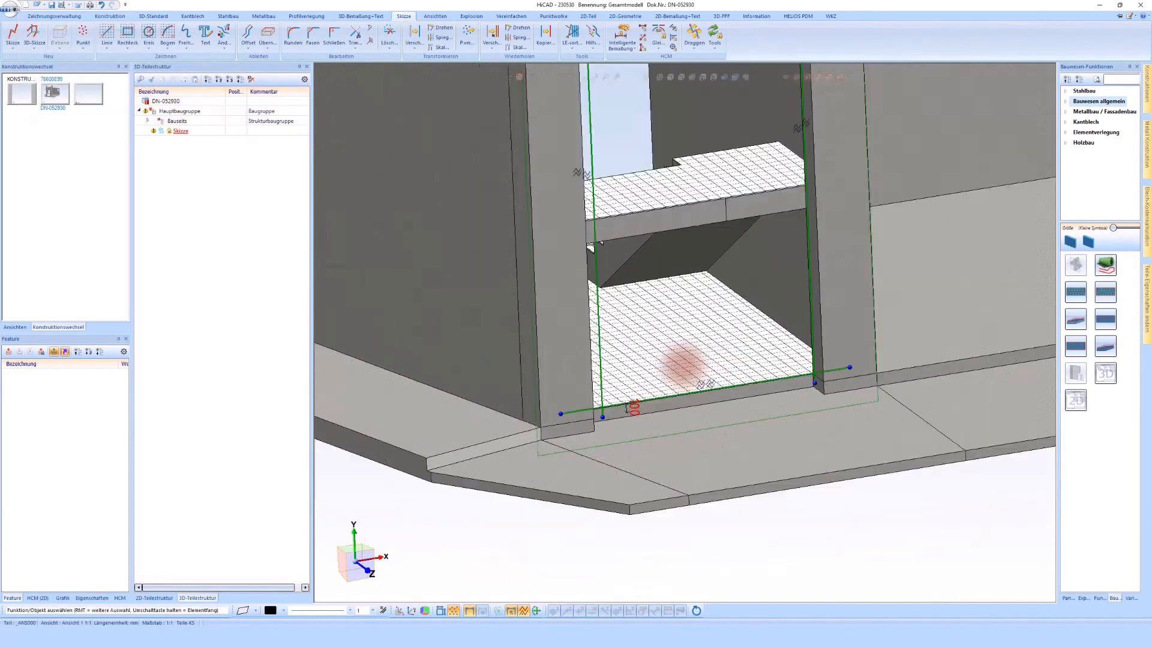
- Trim the overhanging ends of the bottom and side sketch lines at both lower corners of the opening
scroll(681, 365, "up", 5)
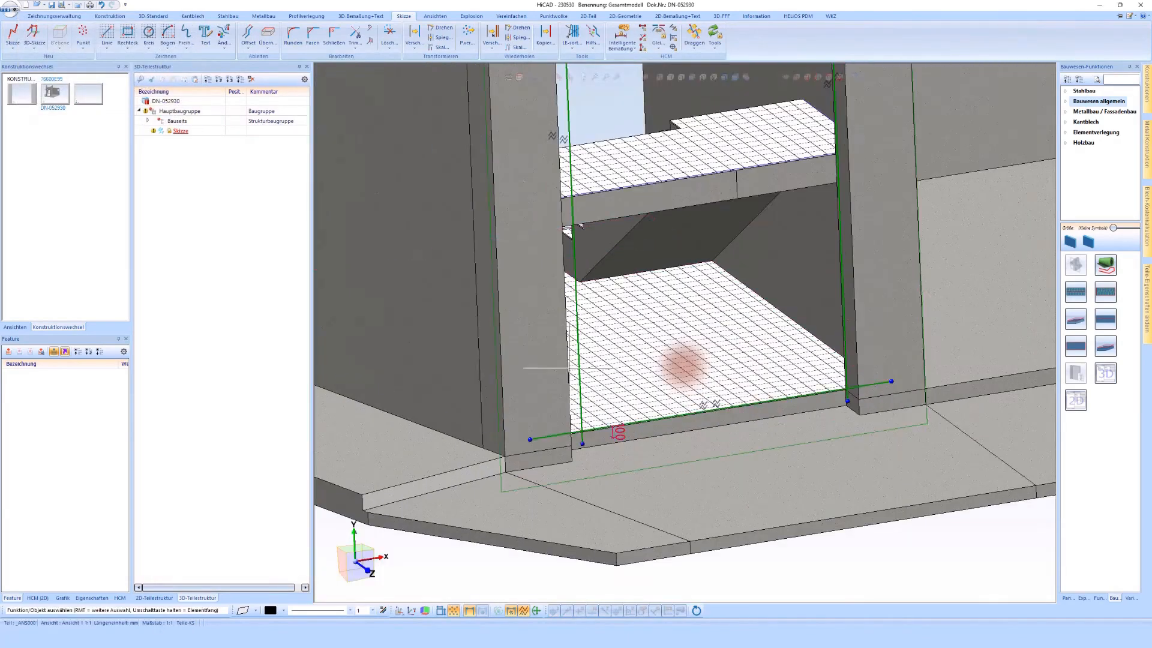
left_click(354, 31)
left_click(593, 447)
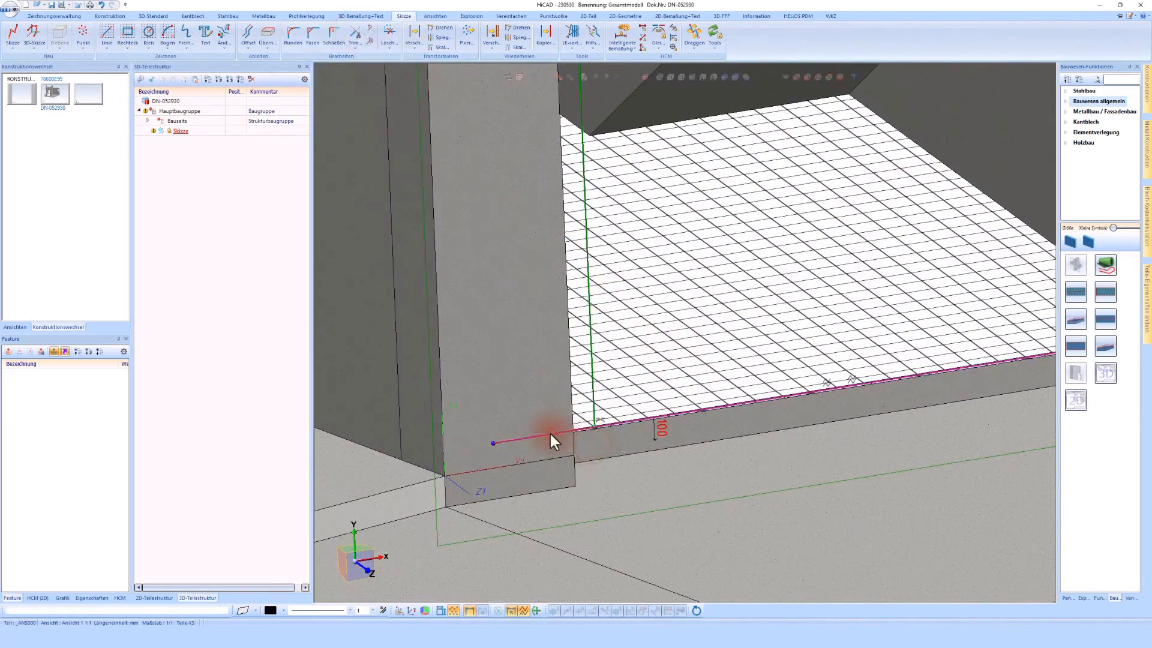
left_click(845, 347)
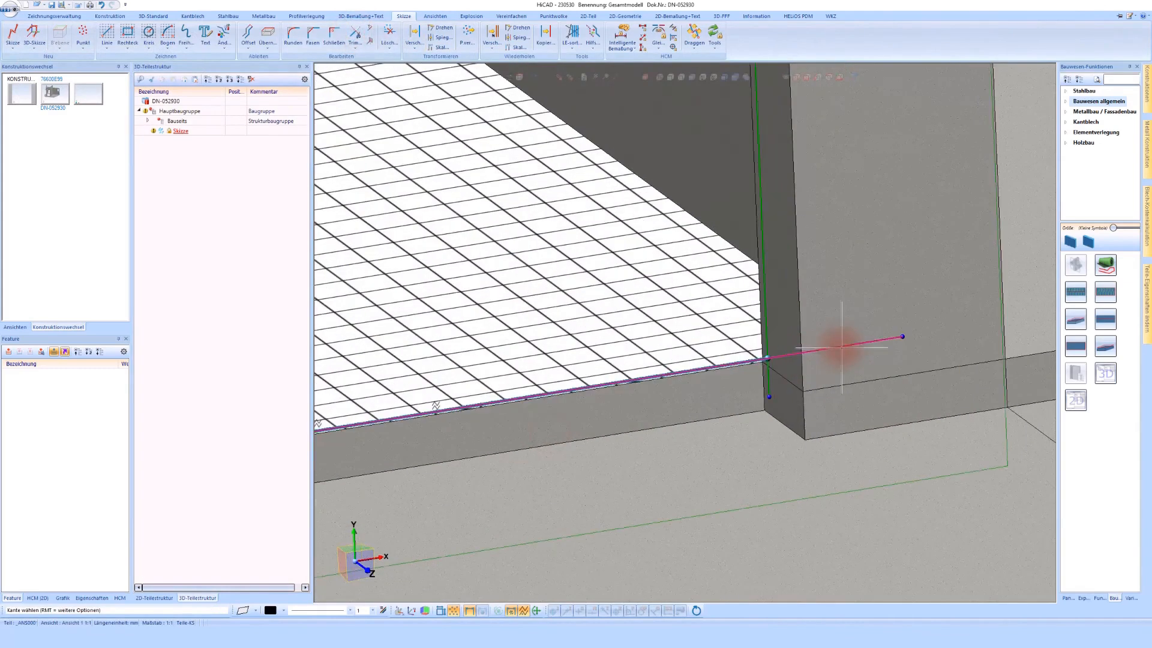
left_click(767, 389)
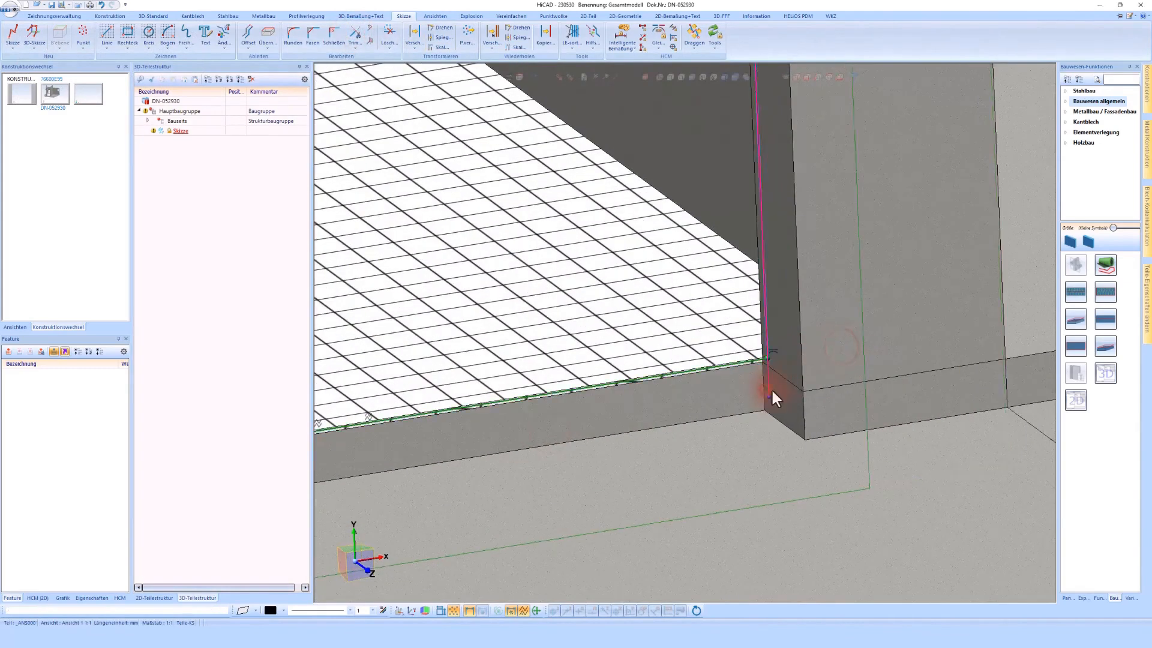
scroll(771, 387, "down", 10)
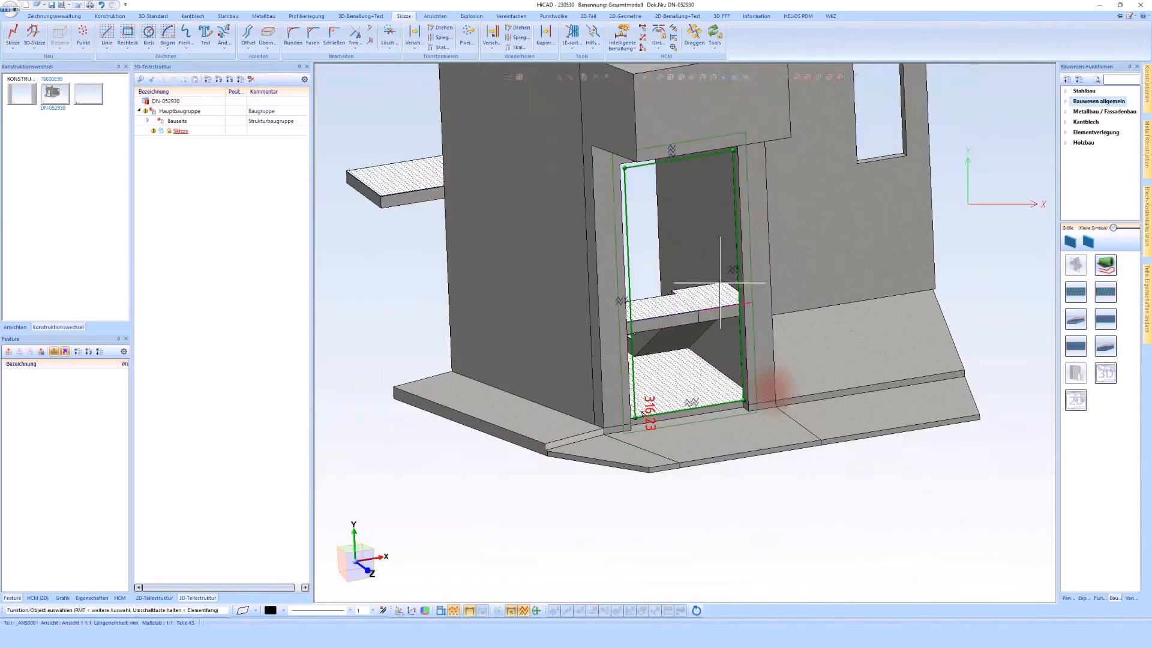
scroll(772, 391, "up", 5)
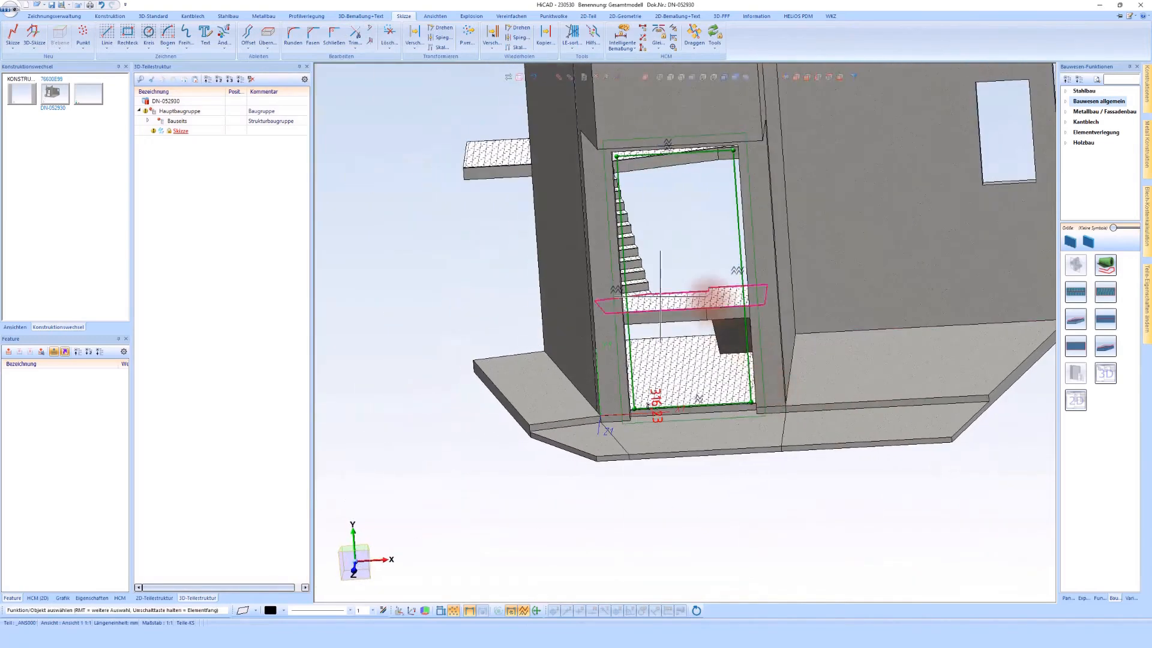
- Transfer the upper and lower front edges of the intermediate floor slab into the sketch as lines
scroll(708, 294, "up", 5)
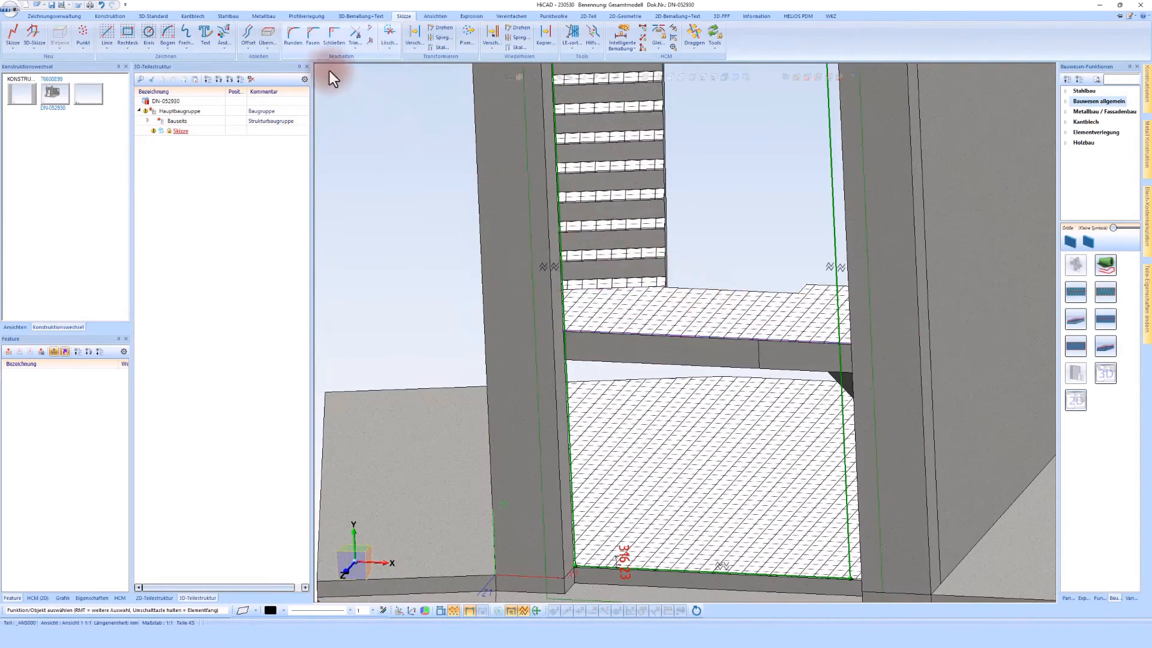
left_click(267, 31)
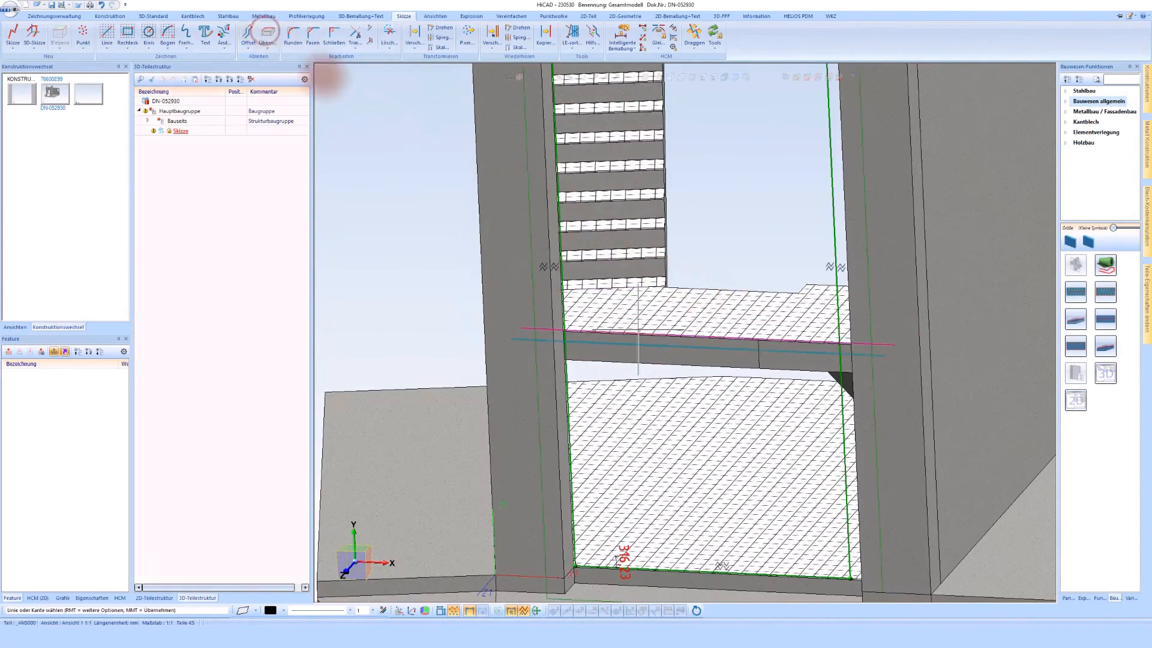
left_click(655, 331)
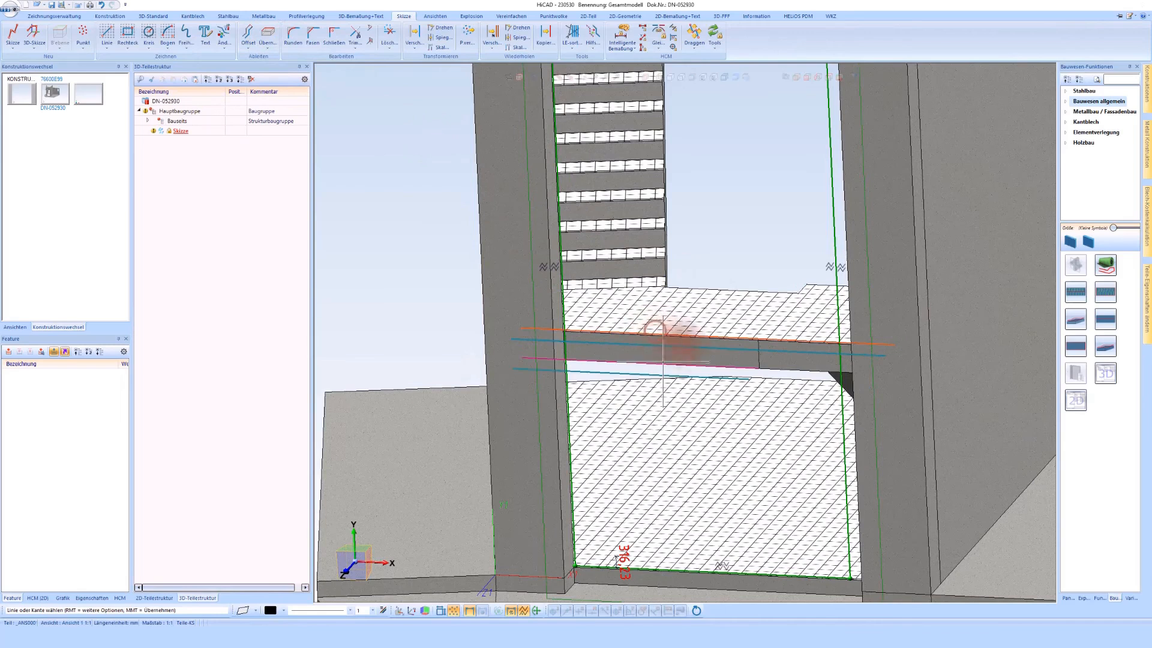
middle_click(728, 367)
scroll(728, 367, "down", 5)
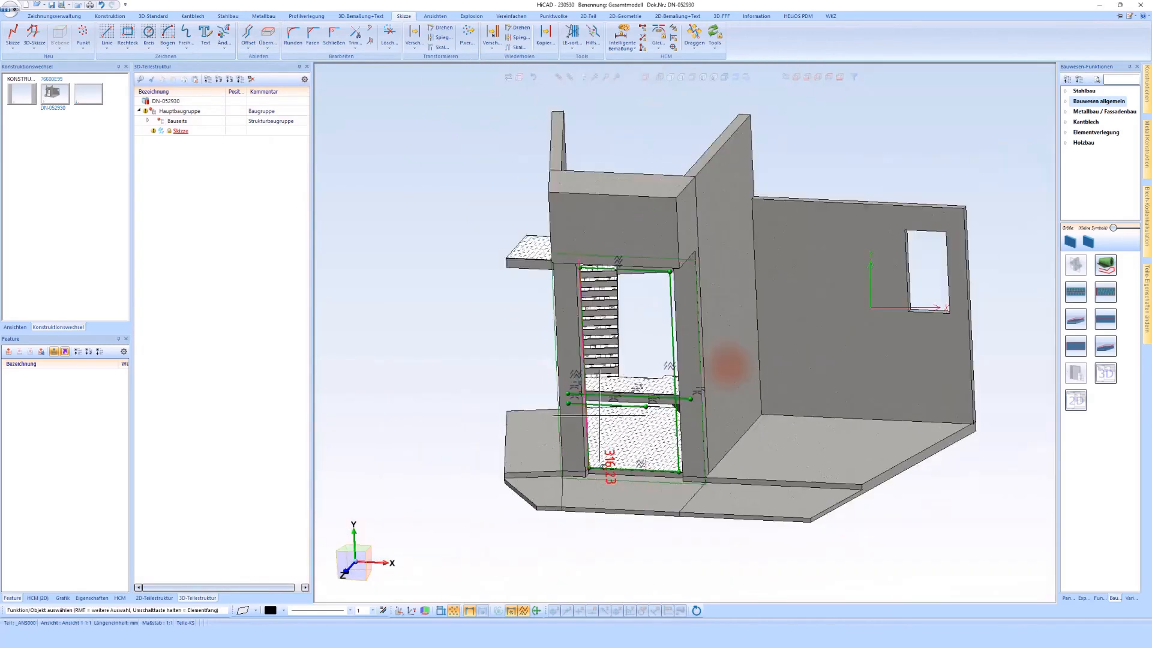
- Fit both ends of the two floor slab lines to the vertical side lines of the sketch
scroll(660, 347, "up", 6)
left_click(369, 41)
left_click(721, 488)
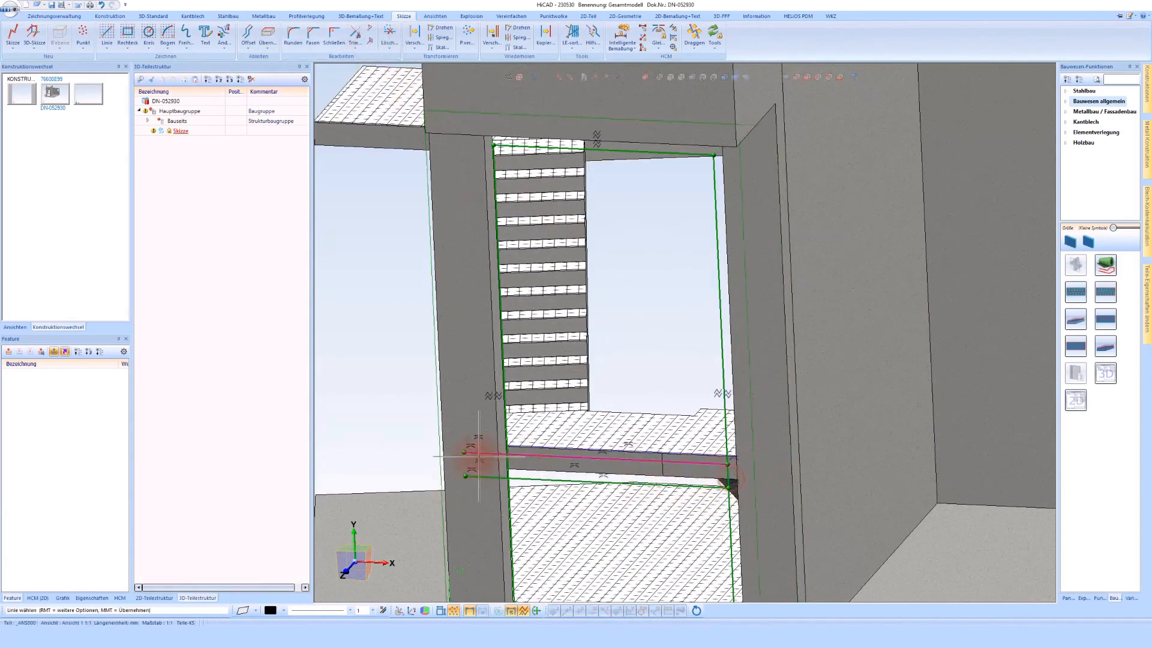
left_click(515, 501)
middle_click(516, 502)
scroll(553, 474, "down", 4)
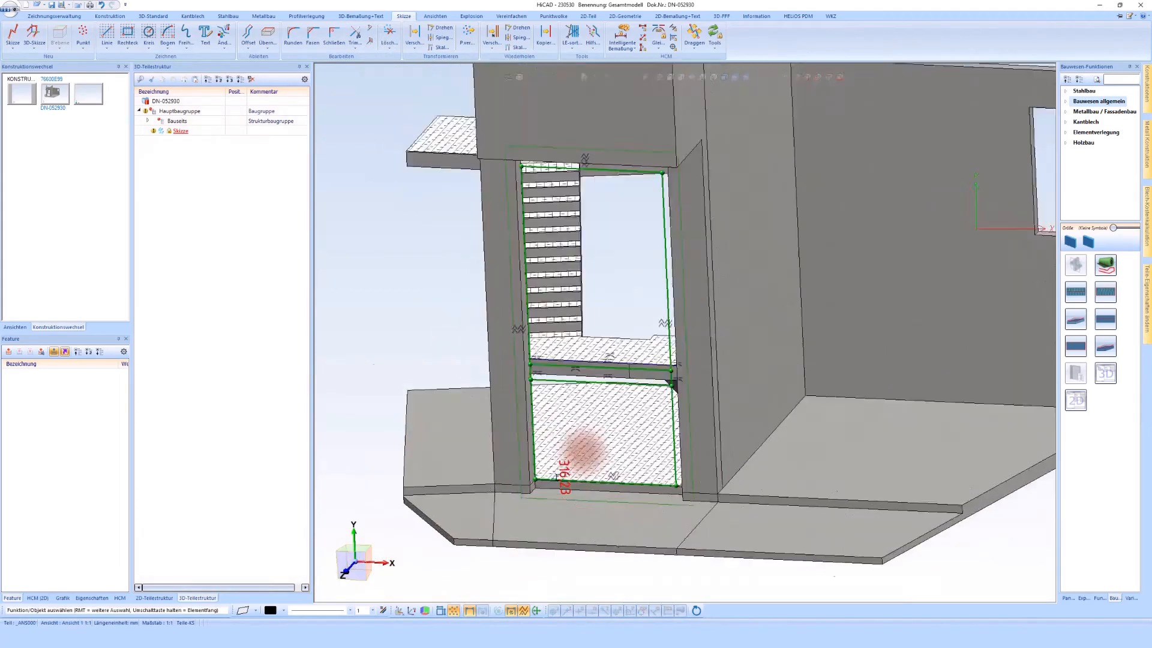
- Offset both vertical side lines of the sketch inward by 1000 mm to create two inner vertical axis lines
scroll(582, 451, "up", 4)
scroll(582, 451, "up", 2)
scroll(582, 452, "up", 2)
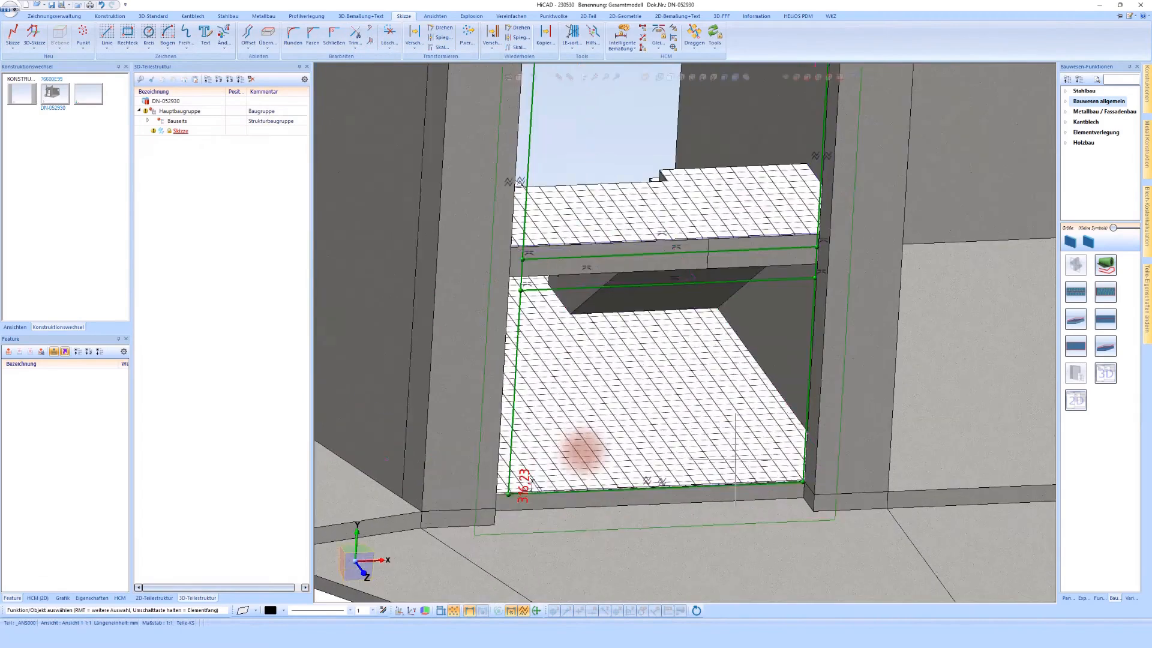
left_click(248, 35)
left_click(519, 418)
left_click(566, 409)
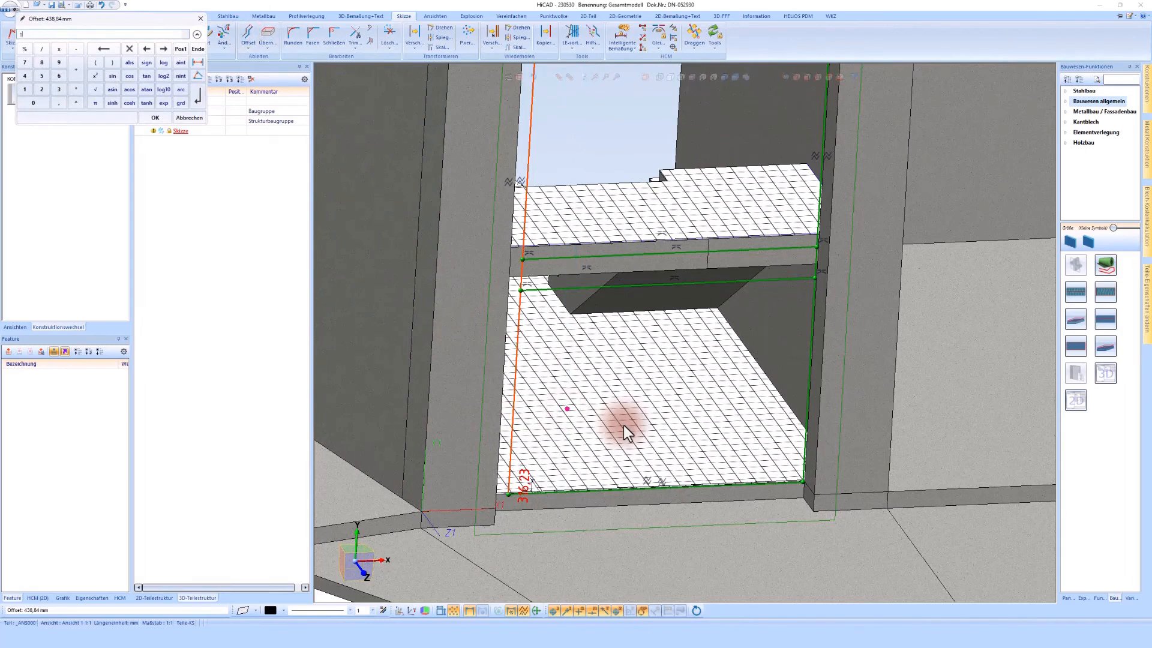
type("1000")
key("Return")
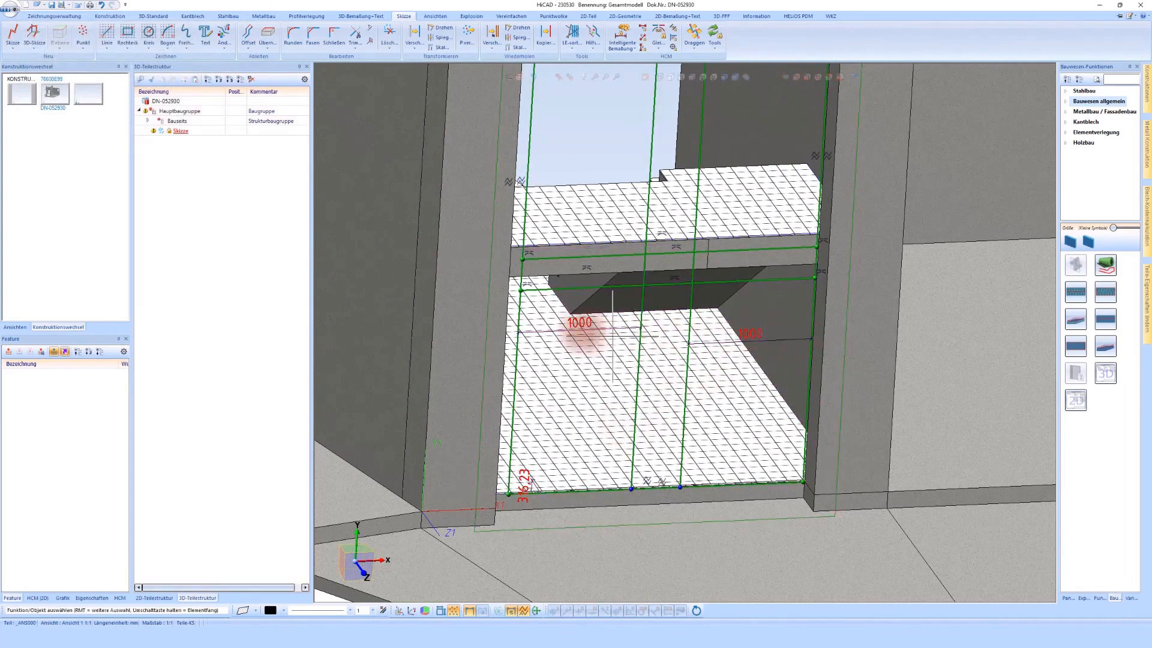
- Set the left inner axis line's spacing to 800 mm and the right inner axis line's spacing to 950 mm
double_click(581, 330)
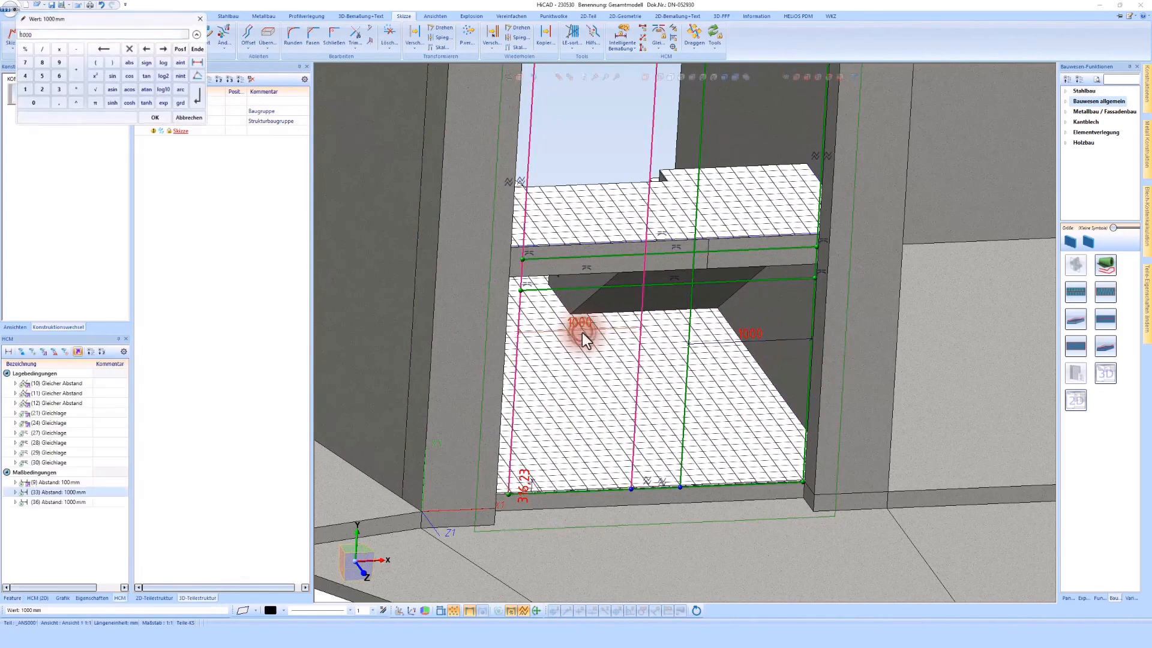
type("800")
key("Return")
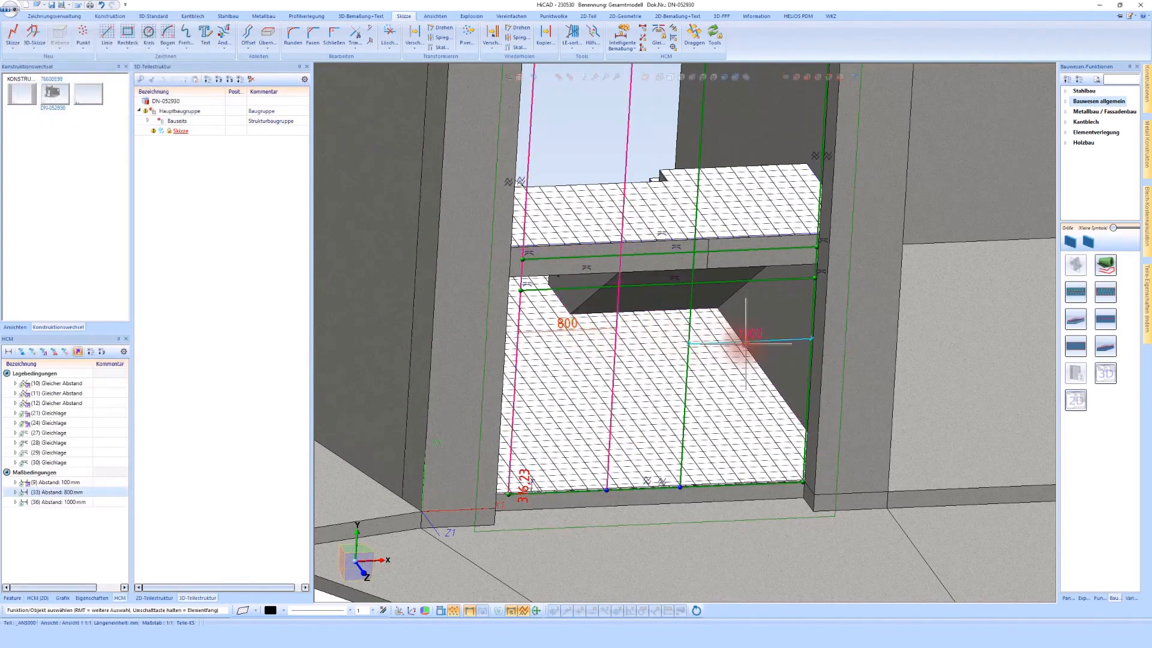
double_click(746, 343)
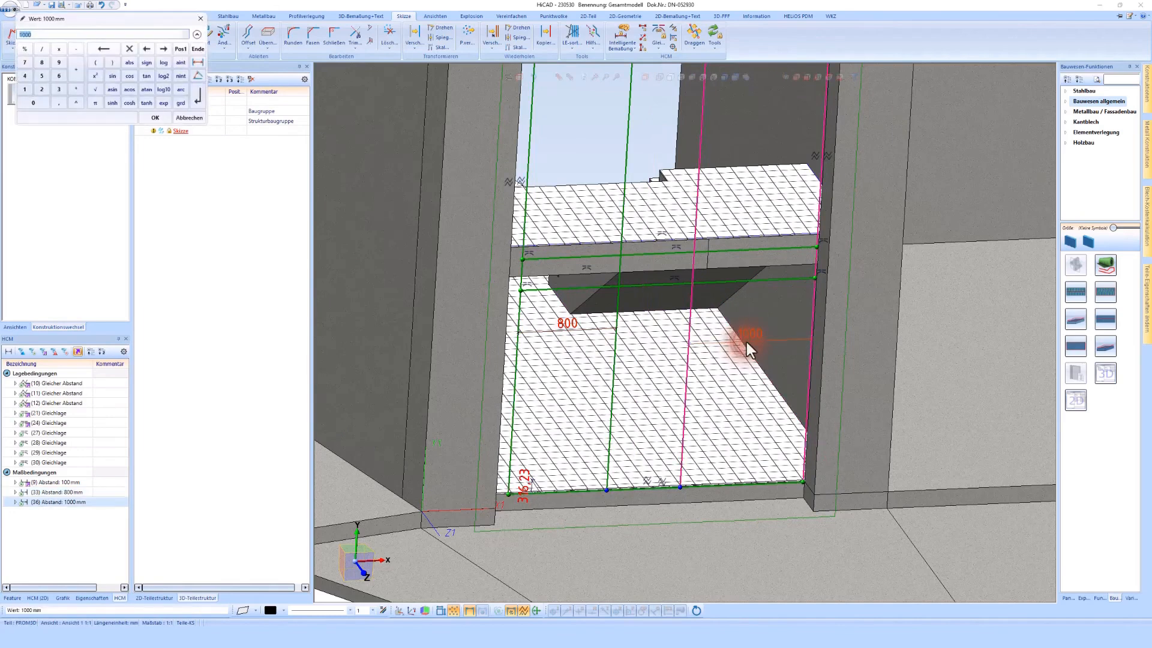
type("950")
key("Return")
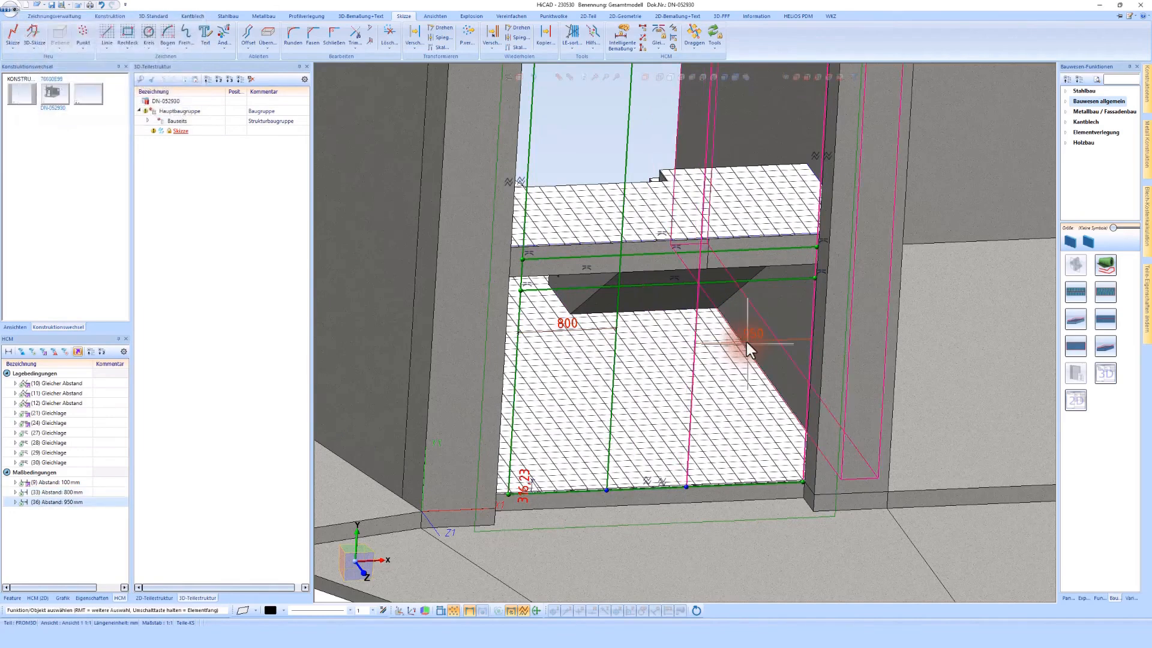
- Offset the sketch line at the intermediate floor slab's upper edge upward by 1000 mm
scroll(720, 336, "down", 5)
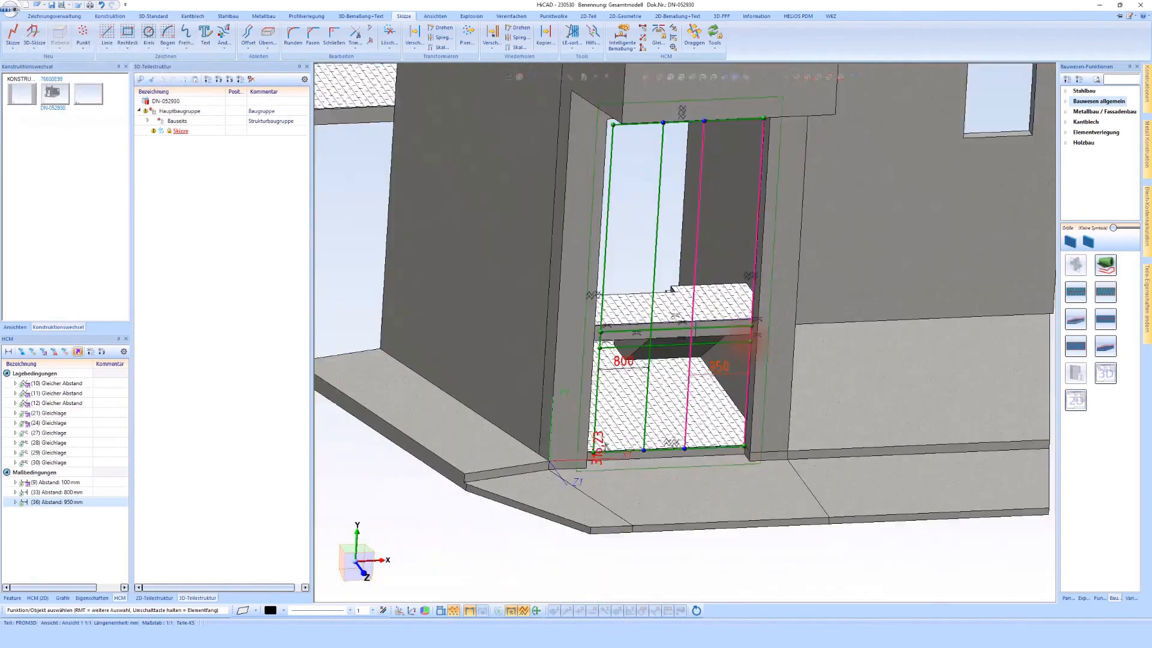
scroll(645, 161, "up", 5)
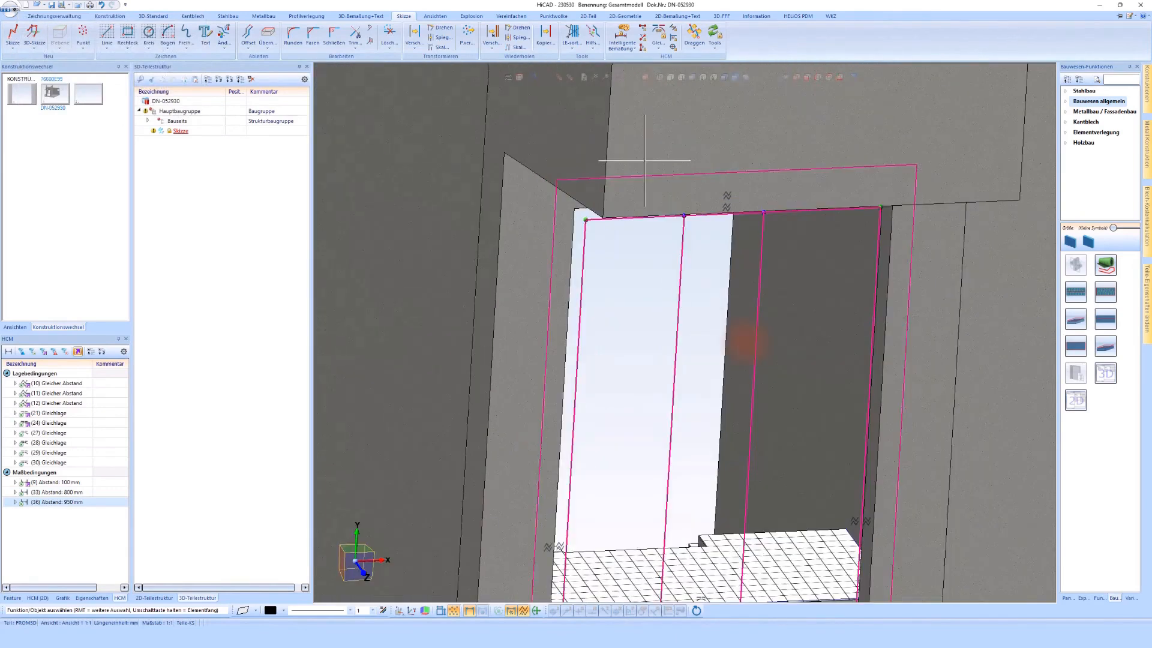
left_click(251, 43)
left_click(600, 227)
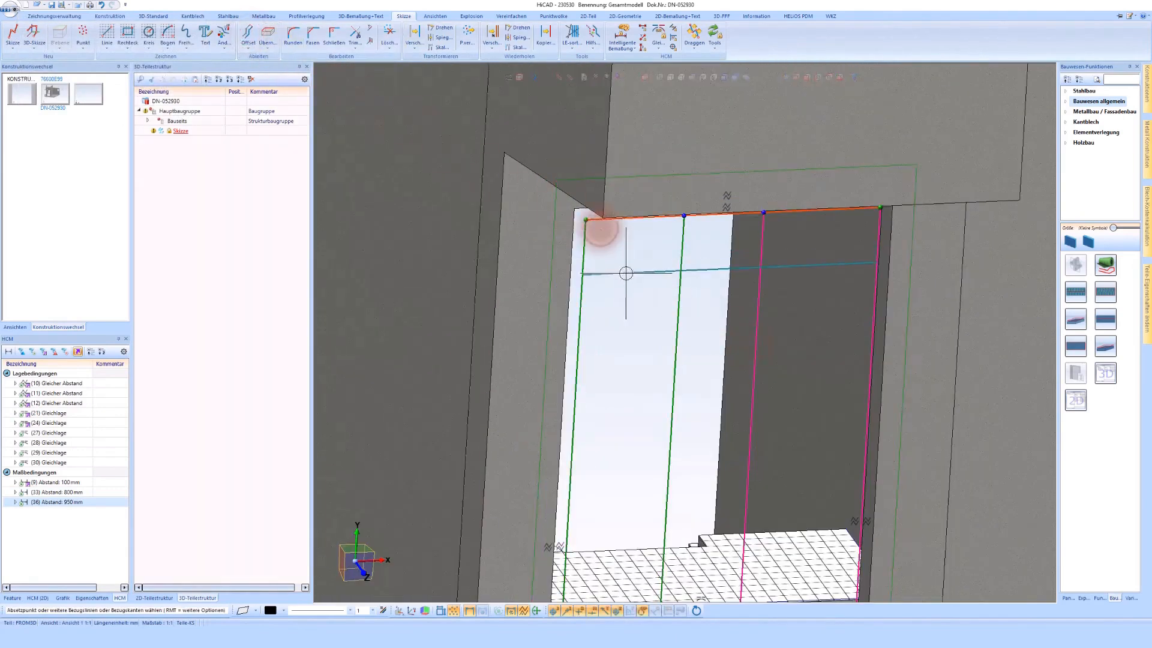
left_click(626, 483)
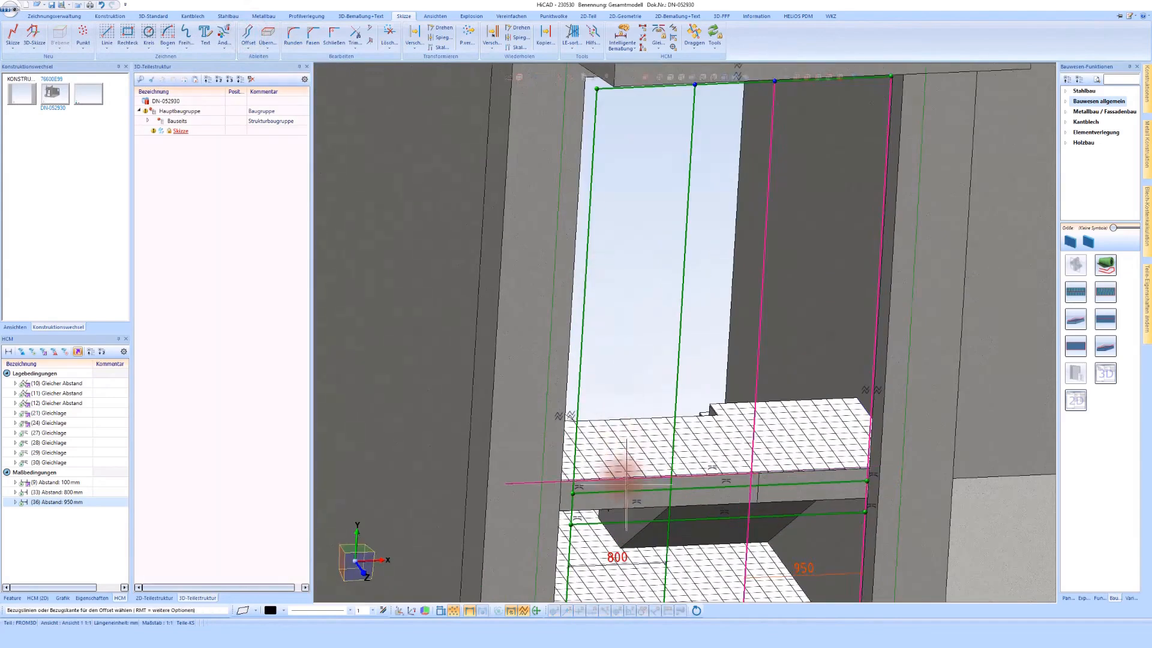
left_click(625, 393)
type("1000")
key("Return")
- Offset the bottom sketch line upward by 1000 mm
scroll(648, 422, "down", 5)
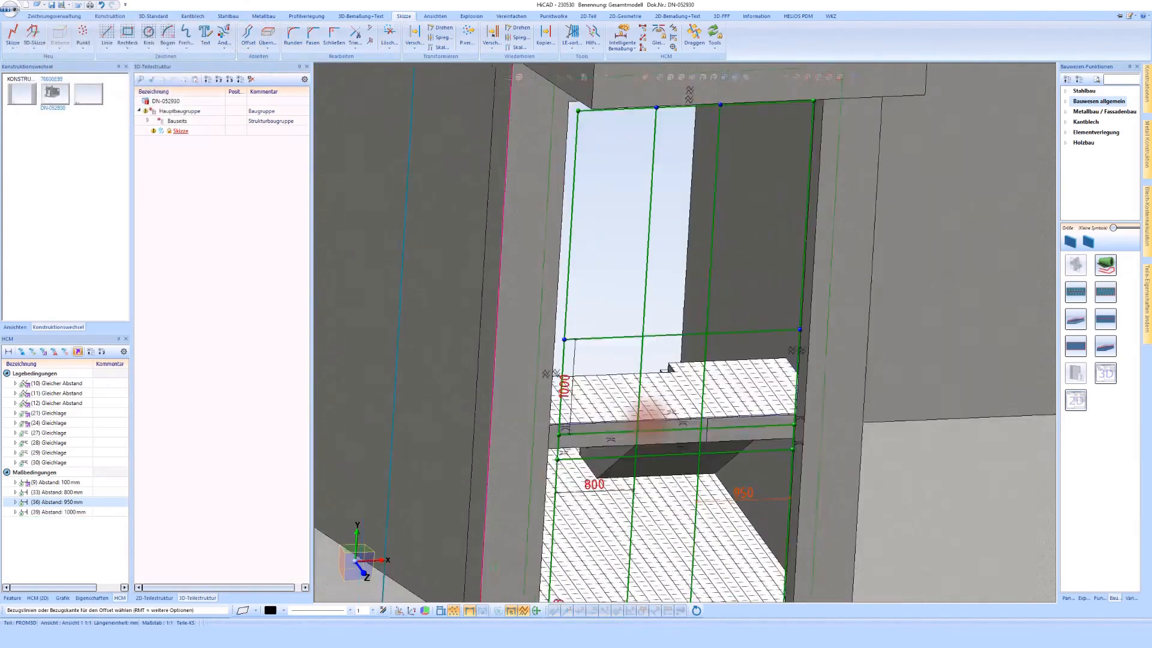
scroll(584, 450, "up", 5)
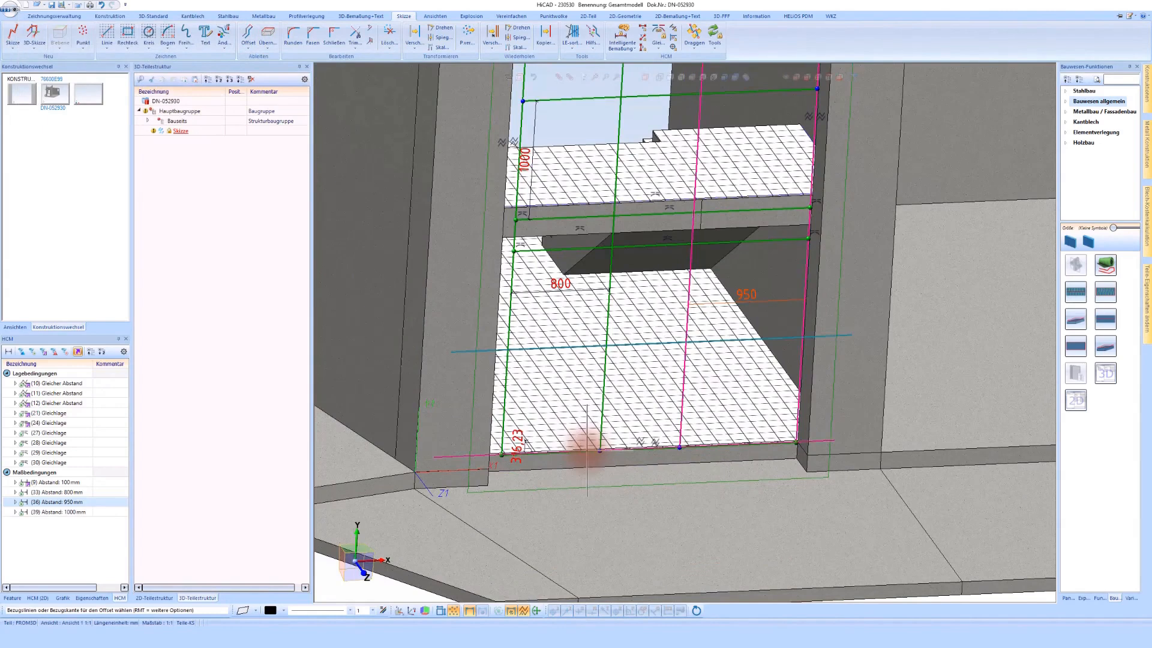
scroll(523, 462, "up", 2)
left_click(538, 450)
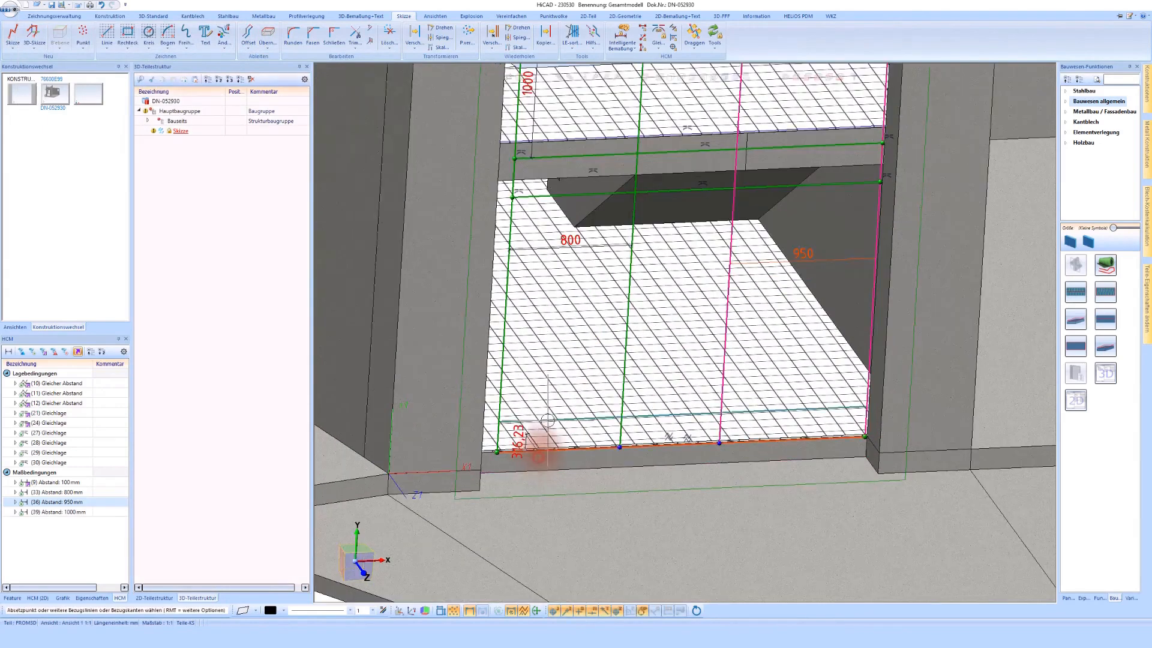
left_click(557, 384)
type("1000")
key("Return")
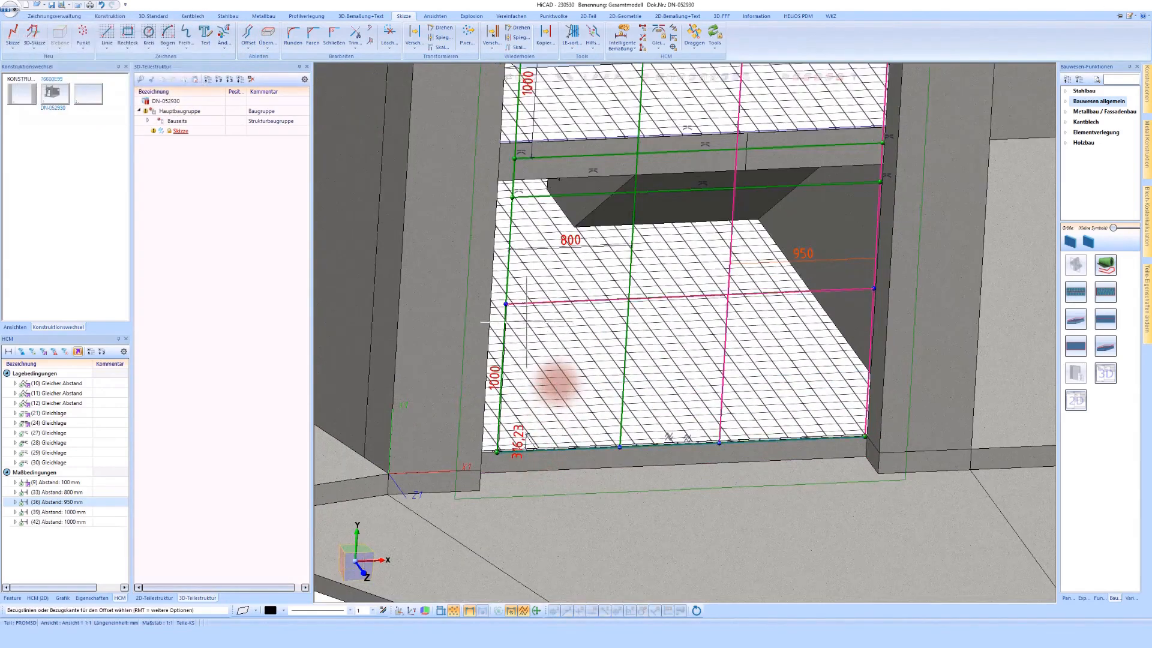
- Offset the top sketch line downward by 800 mm
scroll(556, 384, "down", 5)
scroll(552, 384, "up", 3)
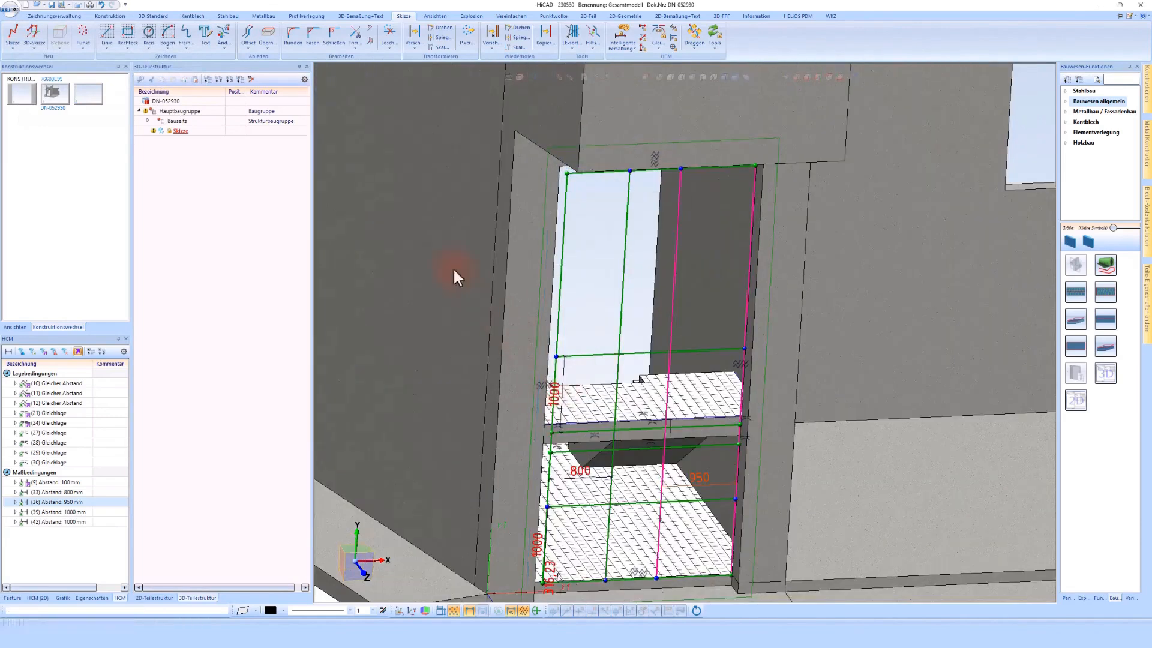
left_click(591, 172)
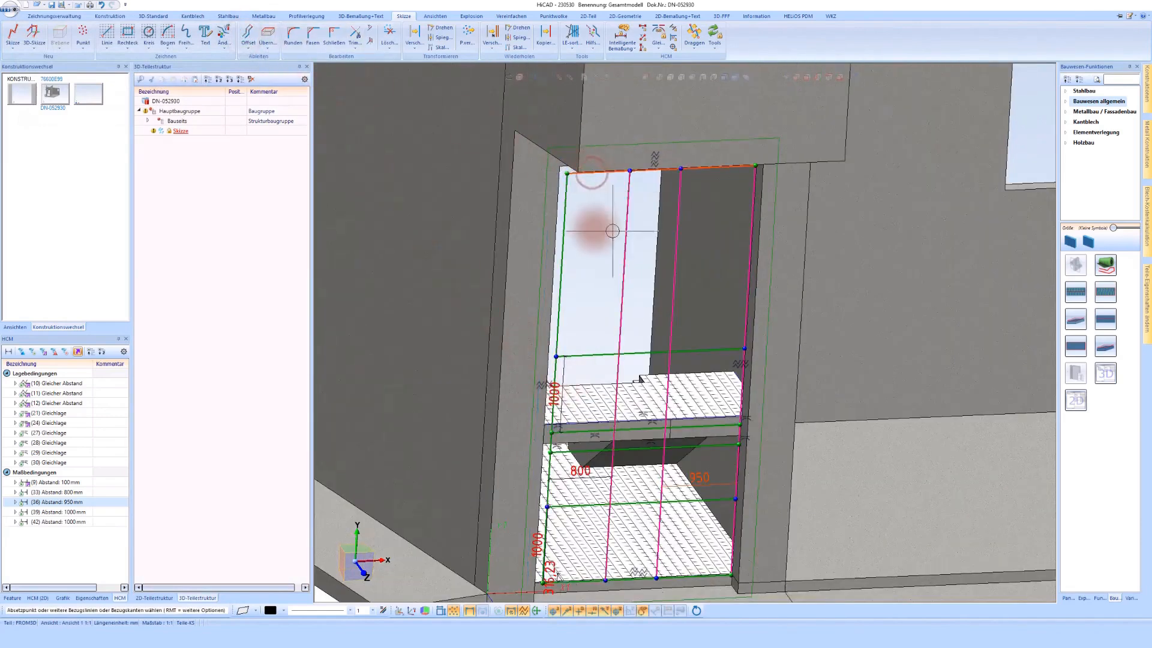
left_click(594, 234)
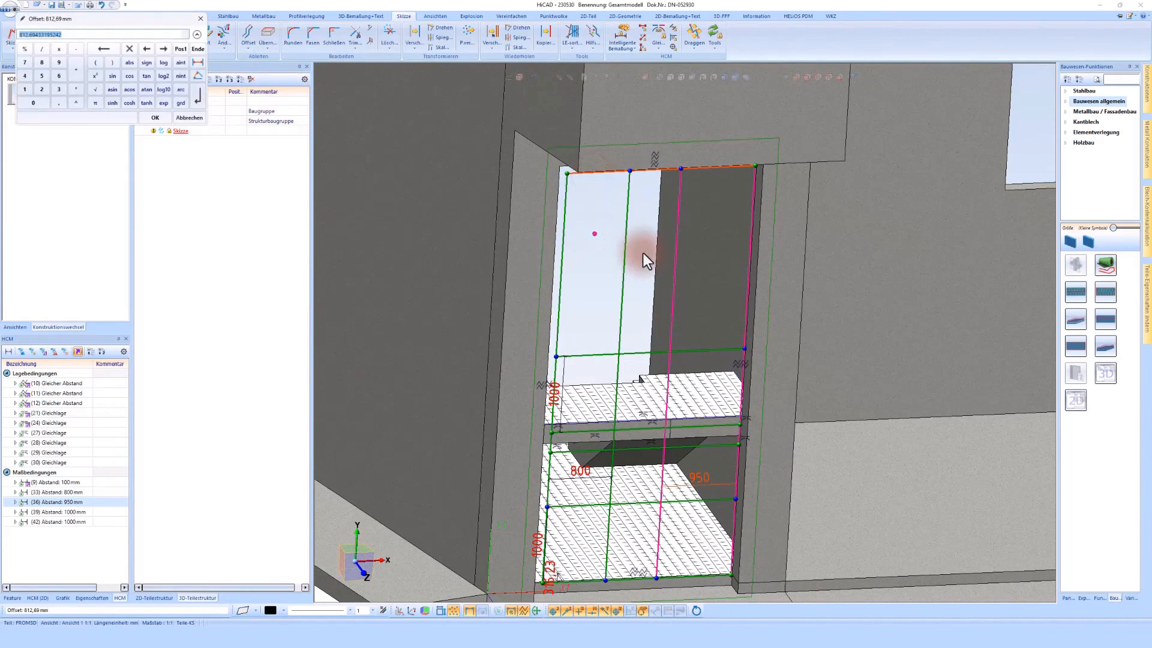
key("Return")
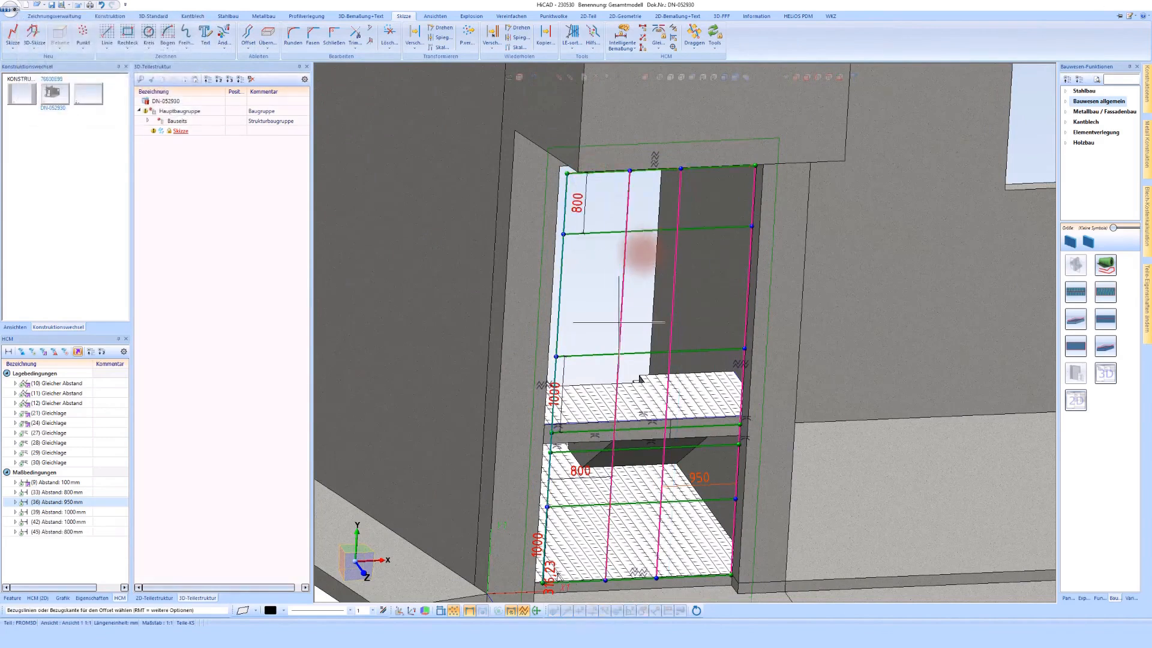
- Delete one of the equal-distance constraints at the bottom sketch line
scroll(625, 254, "down", 3)
middle_click_drag(600, 451, 600, 451)
scroll(599, 451, "up", 3)
scroll(611, 452, "up", 2)
scroll(620, 453, "down", 2)
mouse_move(724, 465)
middle_mouse_down()
mouse_move(620, 497)
mouse_move(634, 496)
middle_mouse_up()
scroll(620, 496, "up", 5)
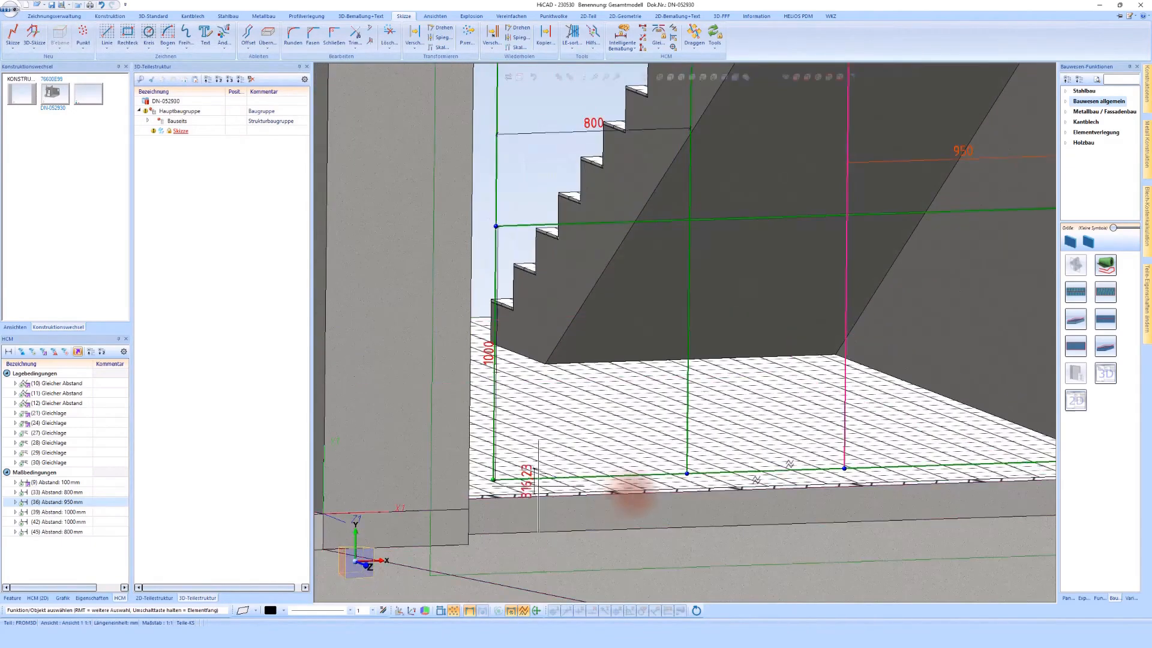
right_click(754, 480)
left_click(784, 556)
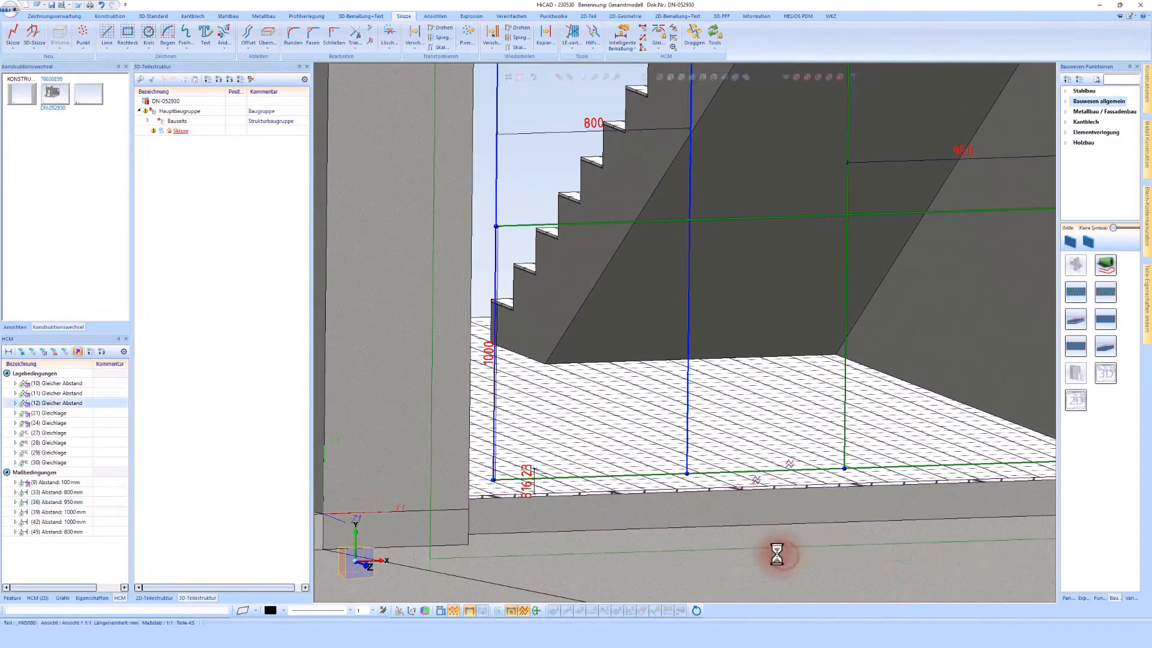
- Try setting the bottom sketch line's distance to the opening's lower edge to 0 mm, and undo the change
double_click(532, 487)
type("0")
key("Return")
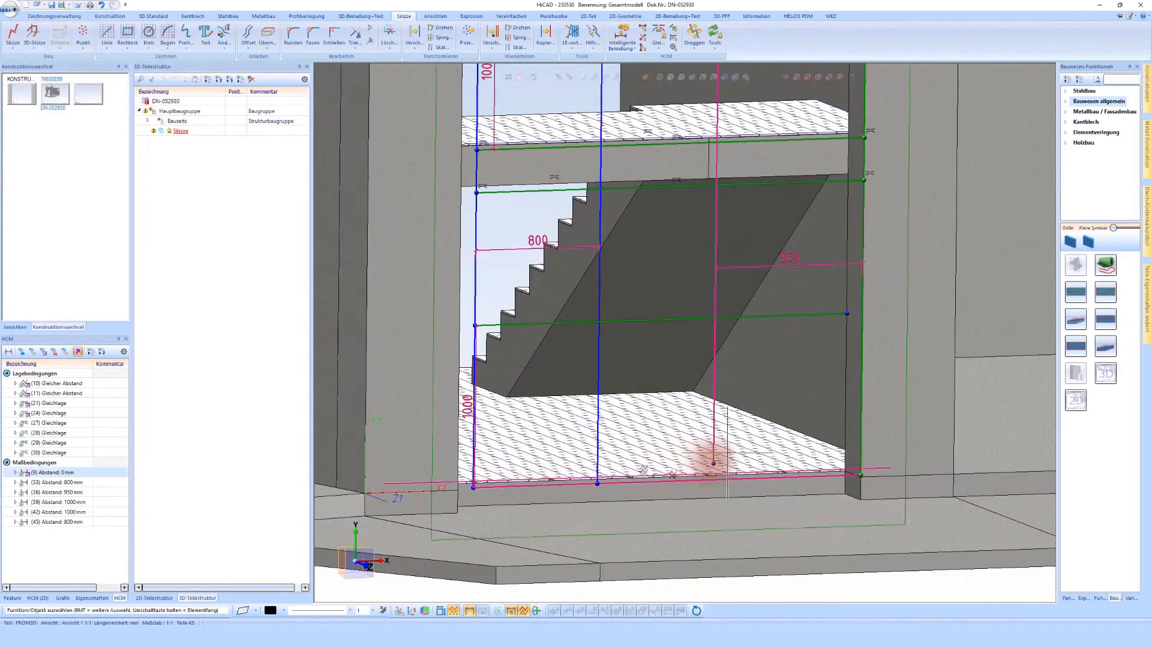
middle_click_drag(713, 461, 818, 314)
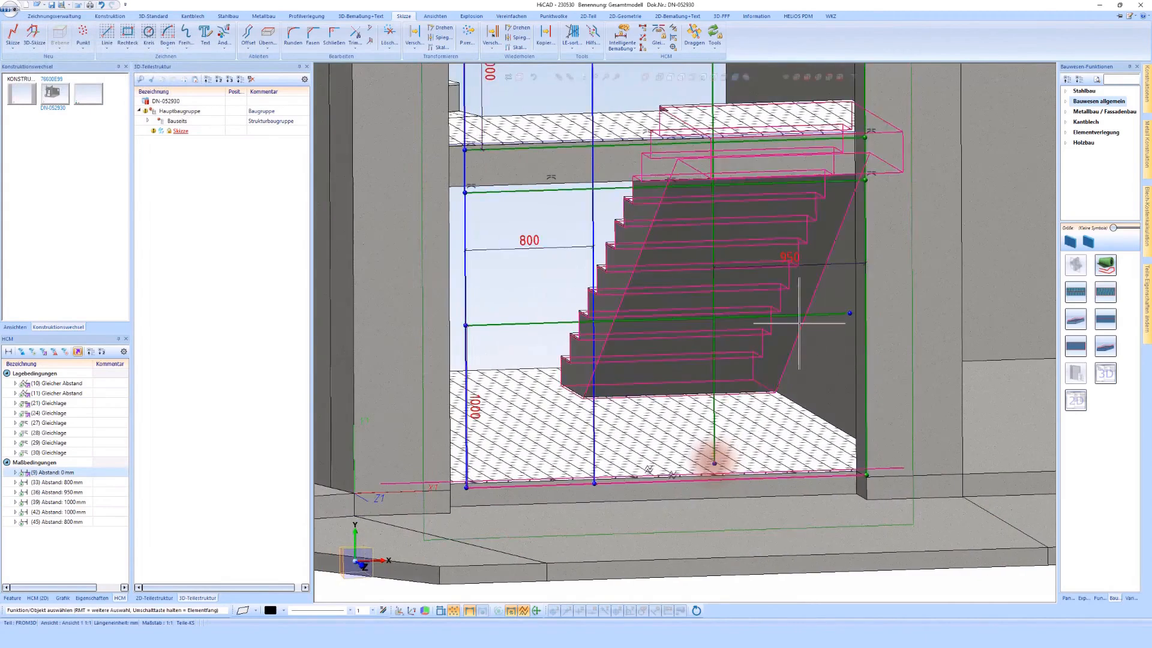
scroll(723, 371, "down", 3)
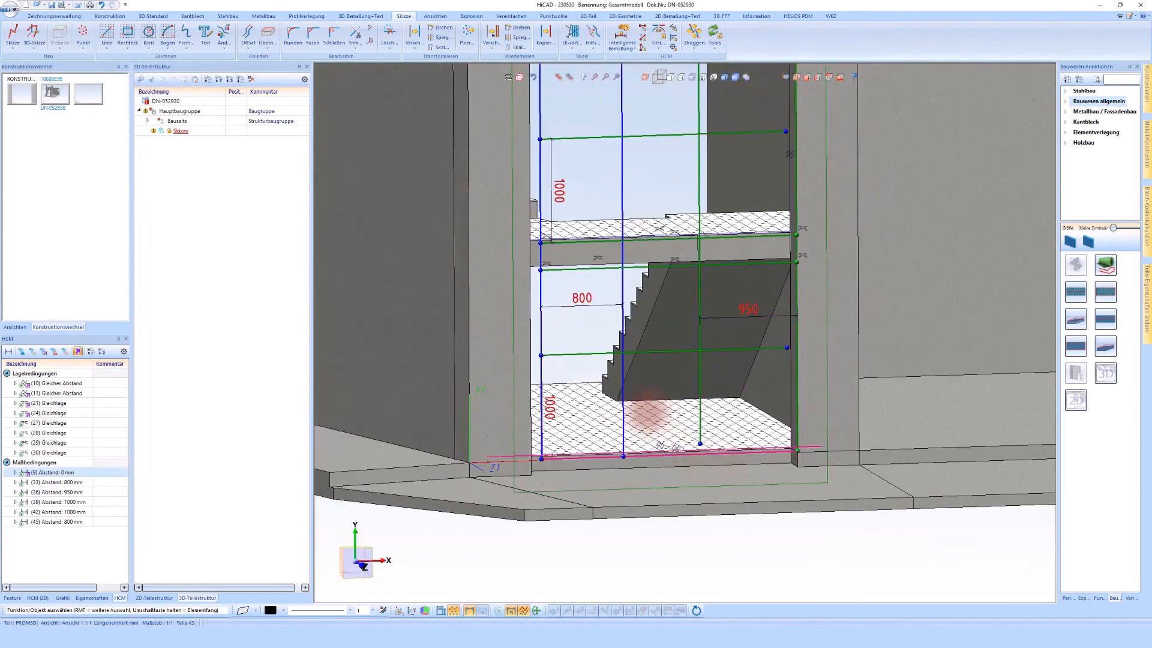
left_click(101, 5)
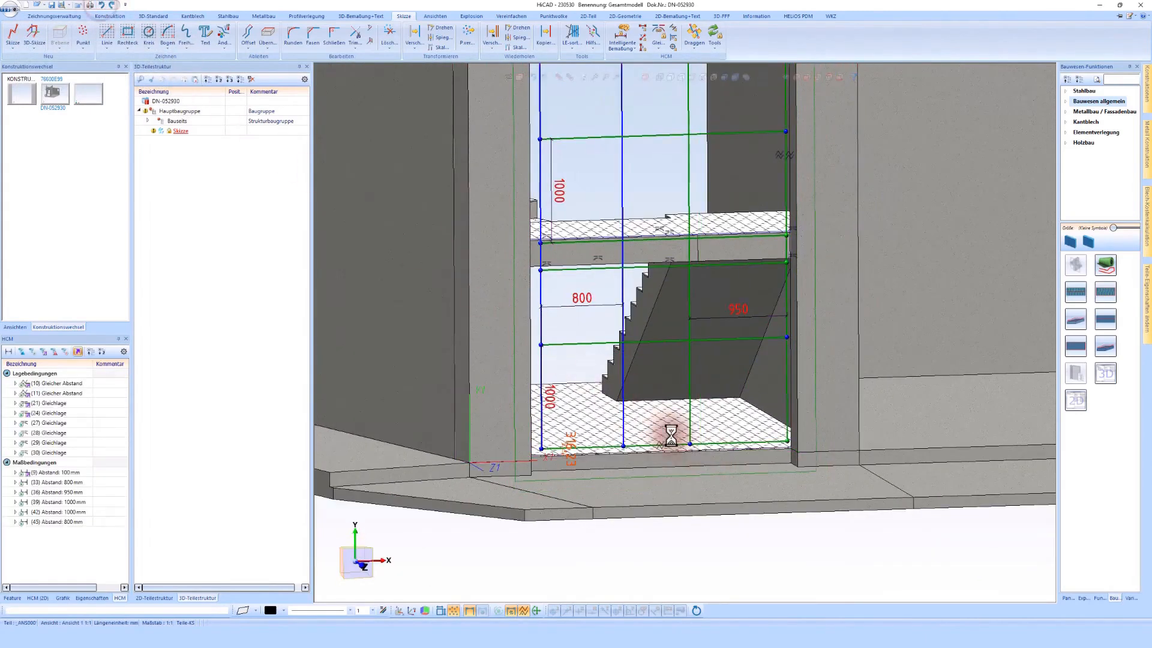
- Delete the two remaining equal-distance constraints at the bottom sketch line
scroll(670, 433, "up", 1)
right_click(671, 436)
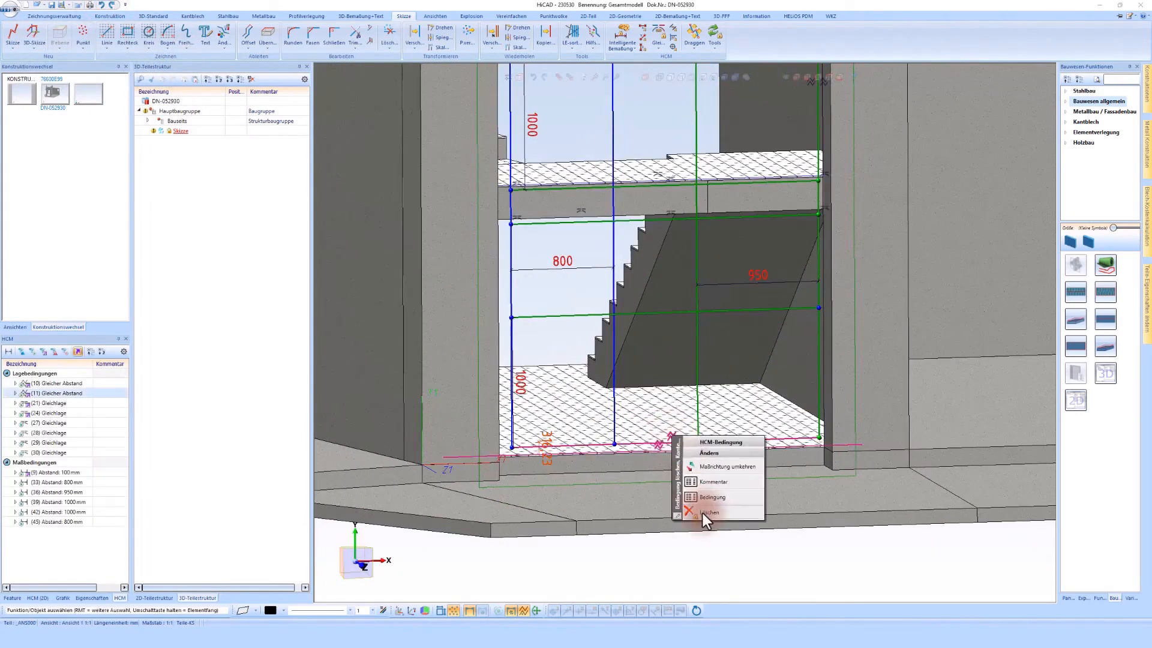
left_click(703, 512)
right_click(675, 458)
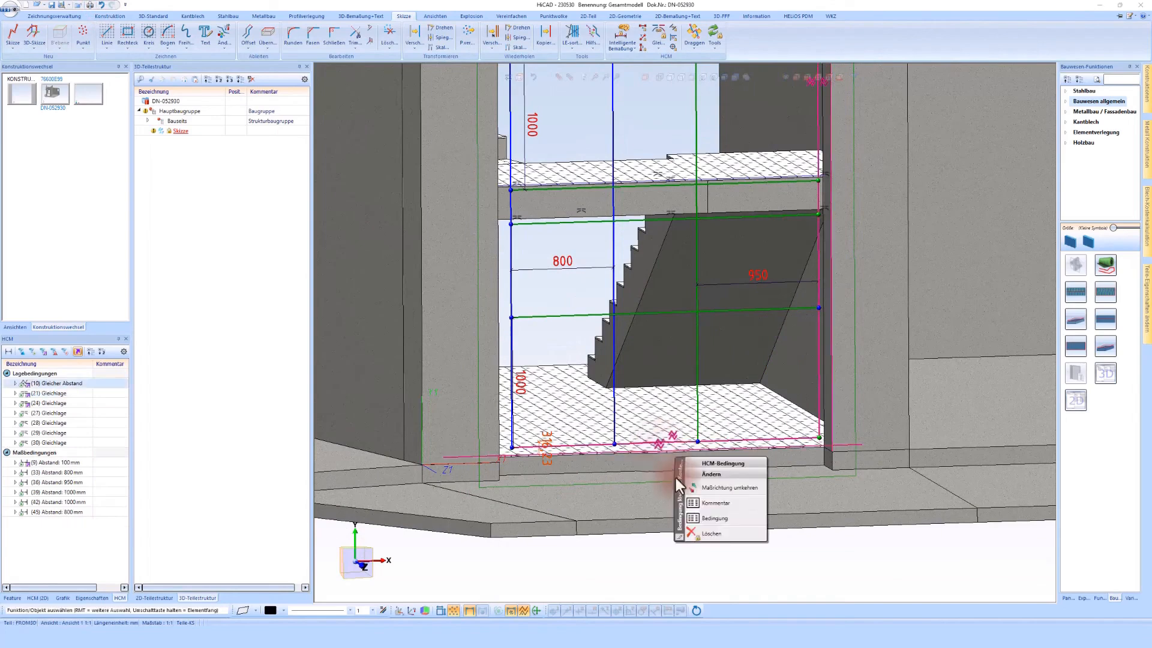
left_click(710, 534)
- Set the bottom sketch line's distance to the opening's lower edge to 0 mm
scroll(710, 534, "up", 2)
scroll(700, 532, "down", 2)
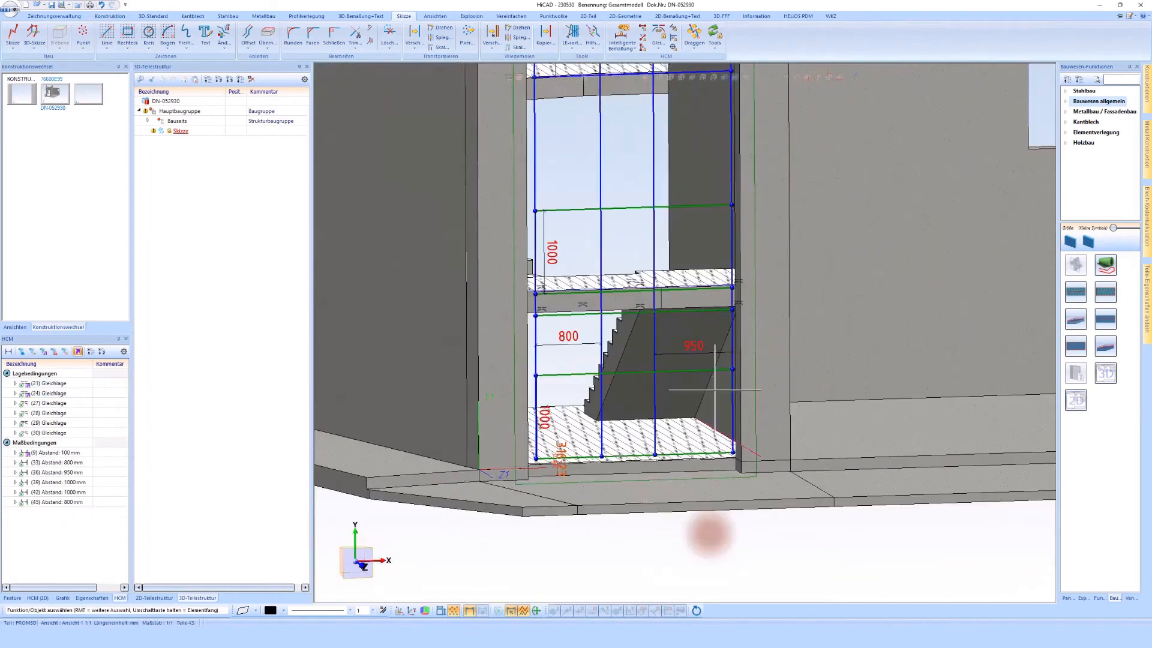
scroll(707, 535, "up", 3)
scroll(710, 535, "down", 3)
scroll(710, 535, "up", 3)
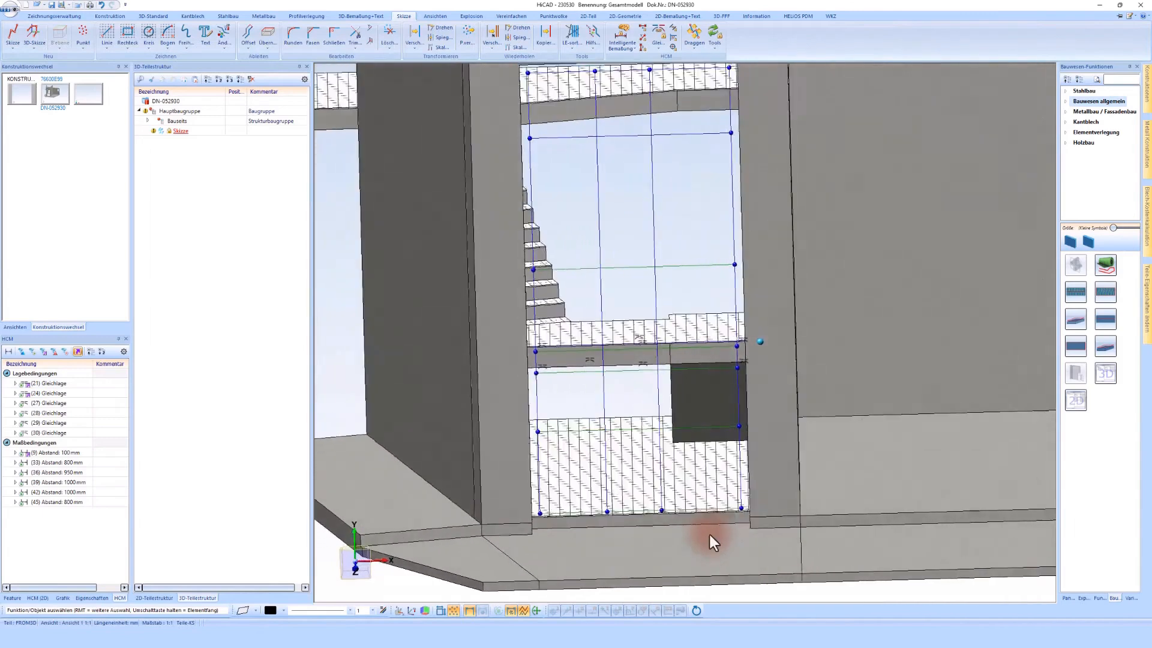
scroll(694, 536, "up", 3)
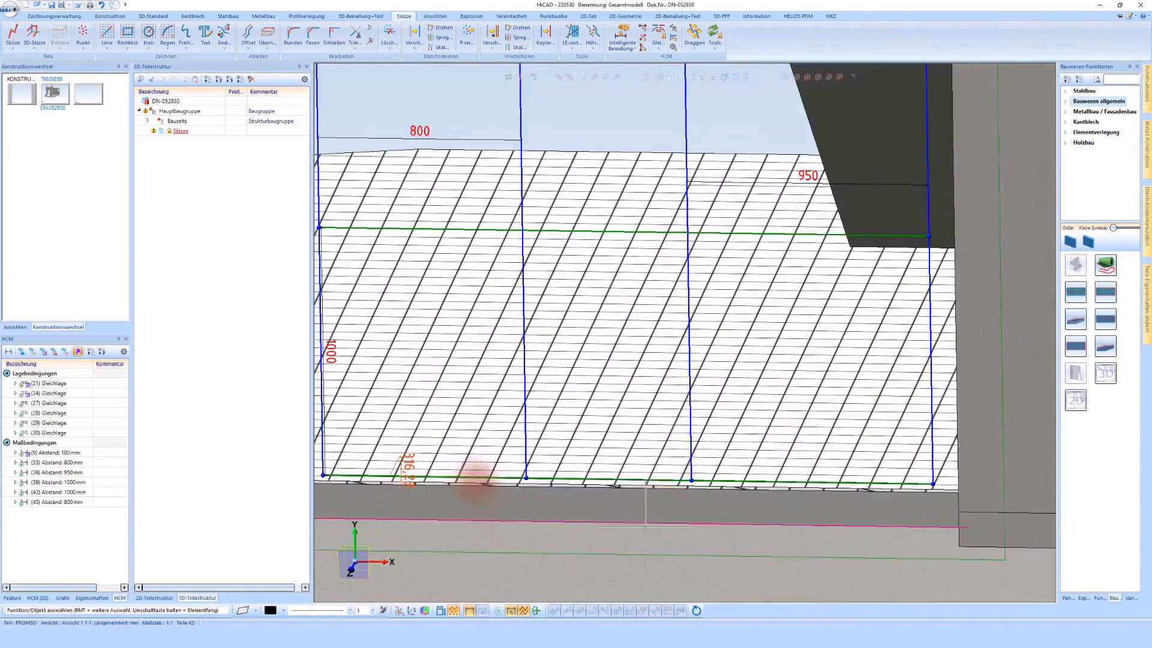
double_click(402, 467)
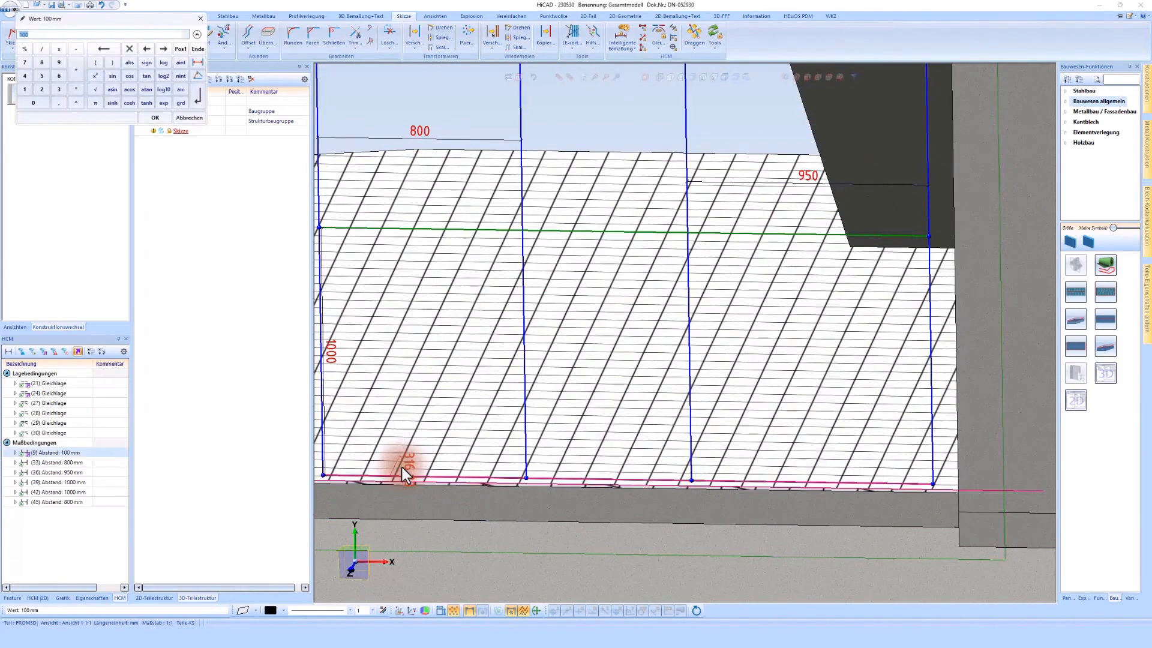
type("0")
key("Return")
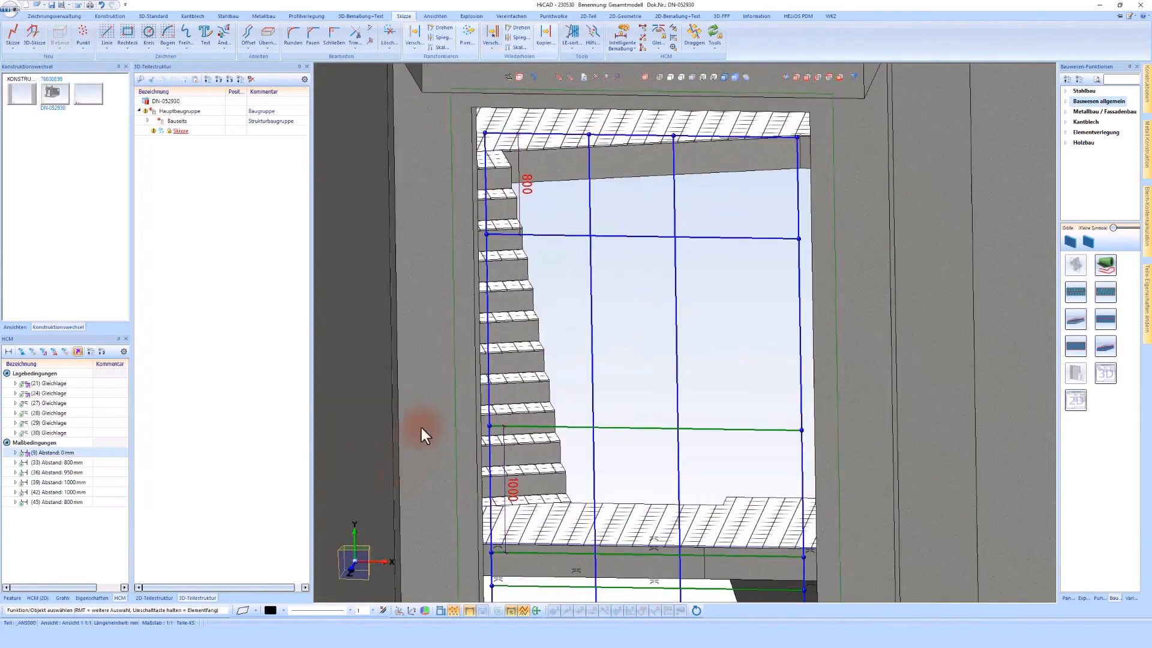
- Dimension the top sketch line against the opening's upper edge with a distance of 100 mm
left_click(621, 33)
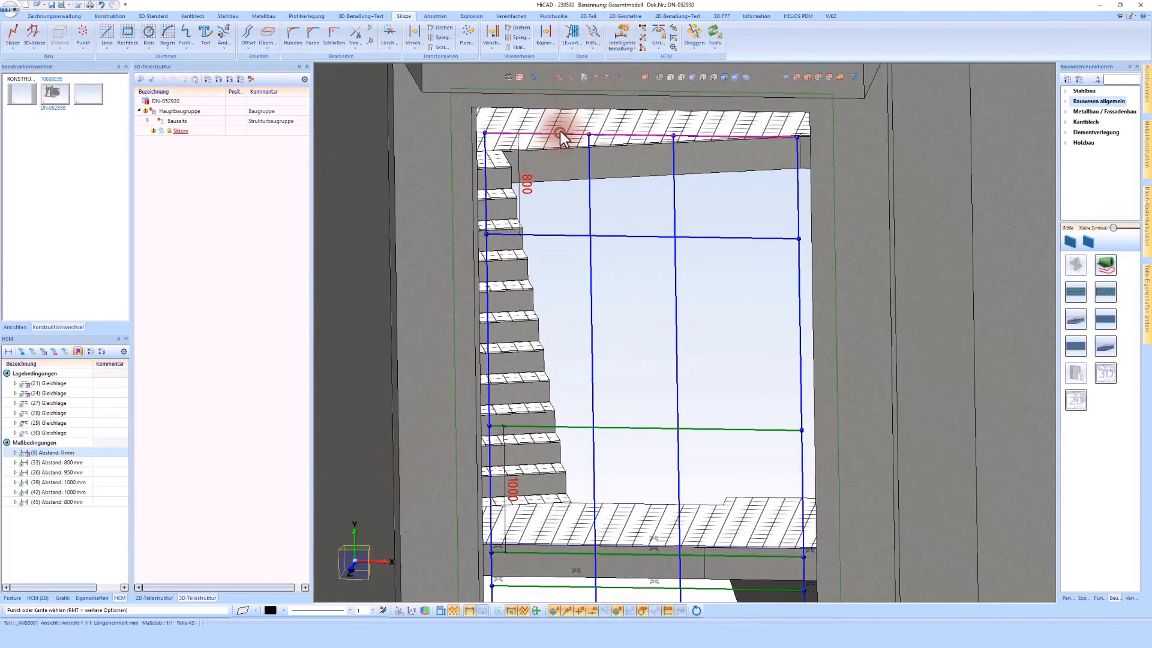
left_click(561, 132)
left_click(649, 140)
type("100")
key("Return")
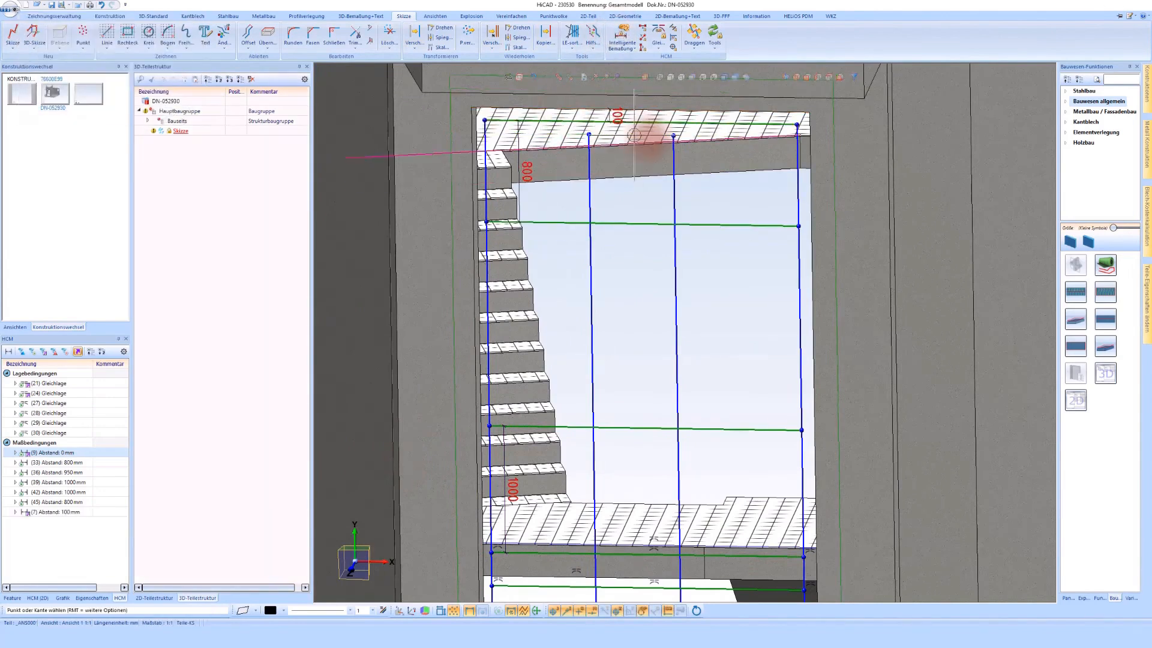
- Extend the left inner vertical axis line up to the top sketch line
left_click(369, 44)
left_click(590, 151)
left_click(562, 125)
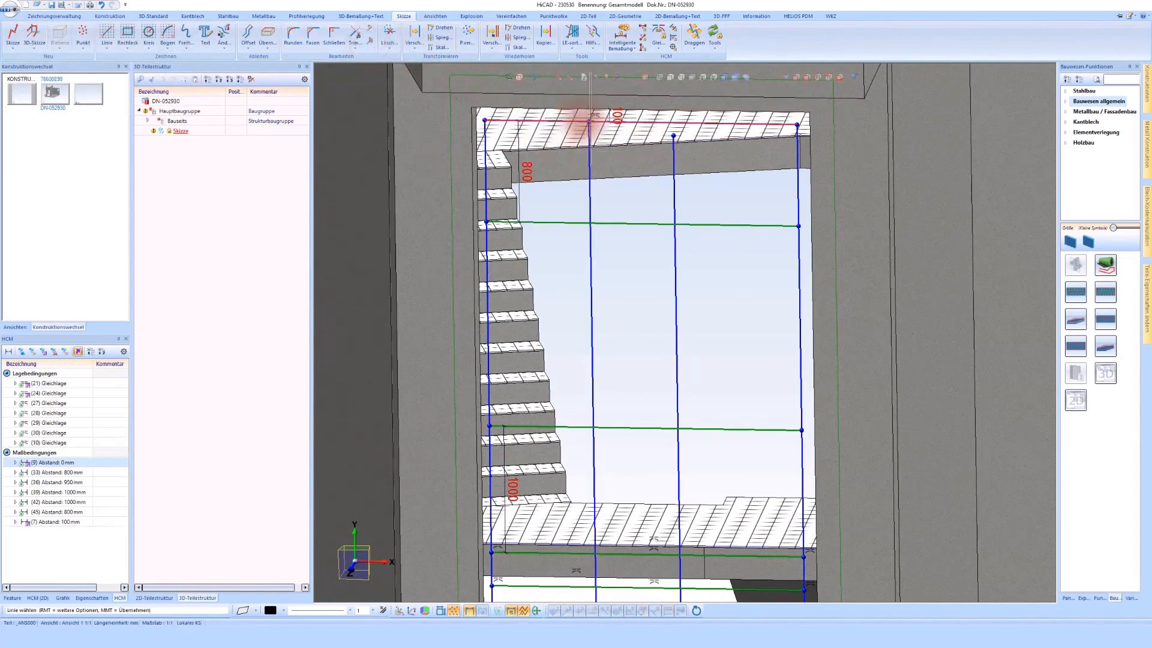
- Constrain the right inner vertical line's upper end to the top sketch line and both inner verticals' lower ends to the bottom line
left_click(673, 146)
left_click(660, 126)
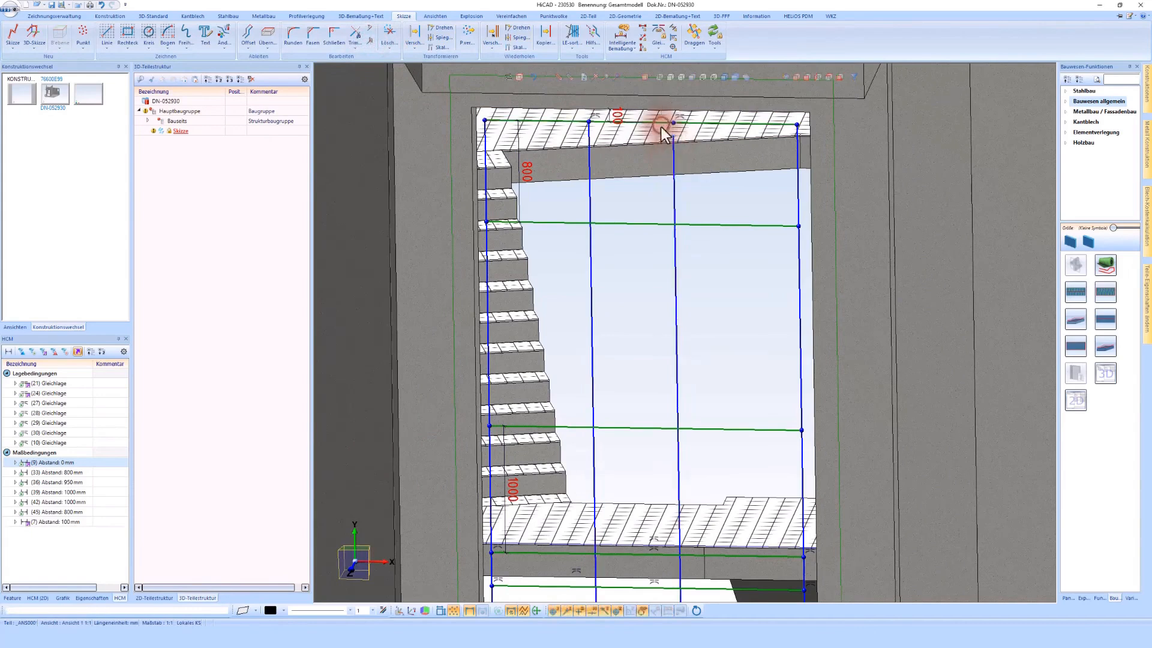
scroll(660, 124, "down", 3)
scroll(645, 591, "up", 4)
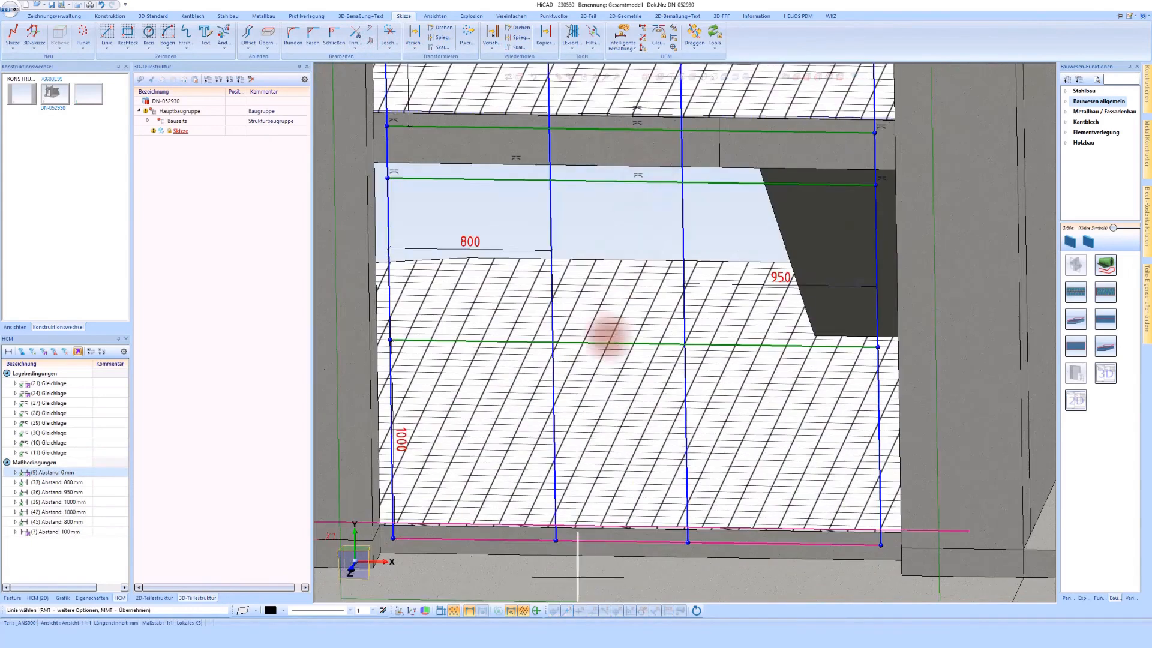
left_click(557, 532)
left_click(575, 542)
left_click(684, 516)
left_click(705, 544)
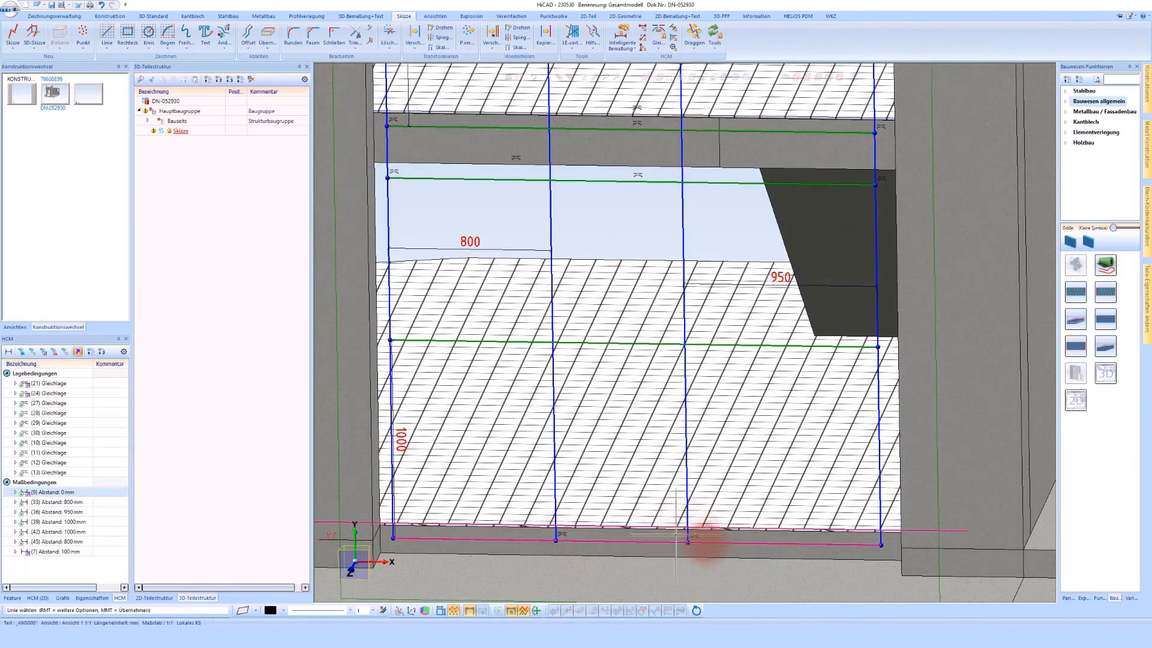
- Examine the completed axis sketch in the building opening in perspective and front views, checking its dimensions and line connections
scroll(694, 543, "down", 3)
scroll(642, 458, "down", 5)
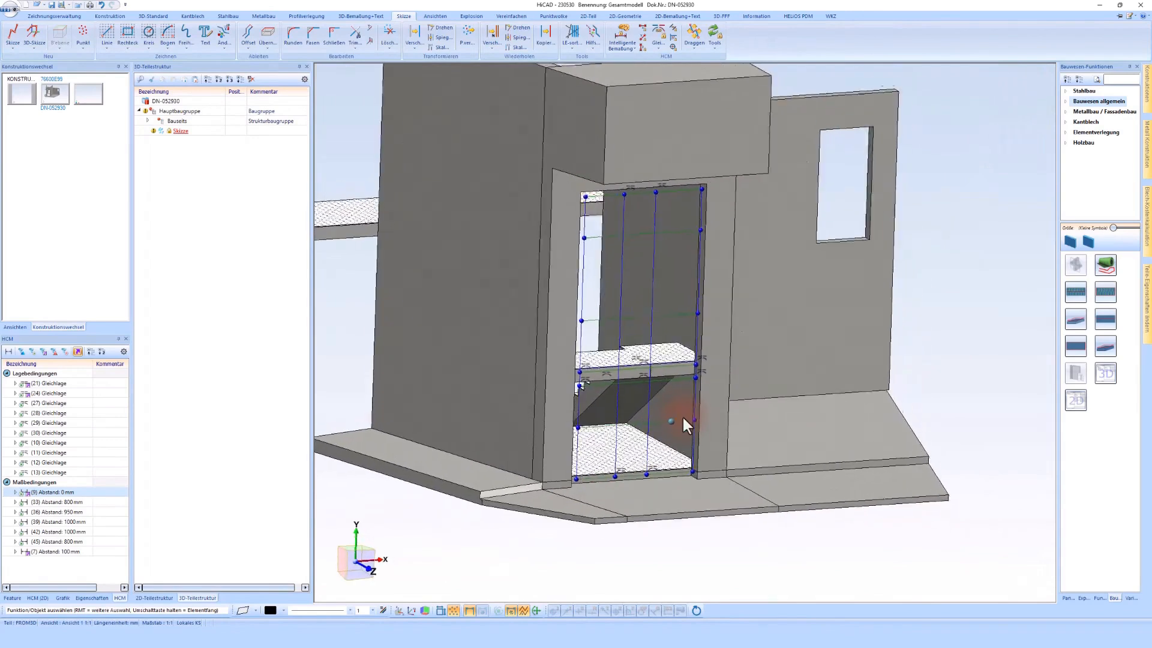
middle_click_drag(682, 416, 685, 425)
scroll(607, 486, "up", 2)
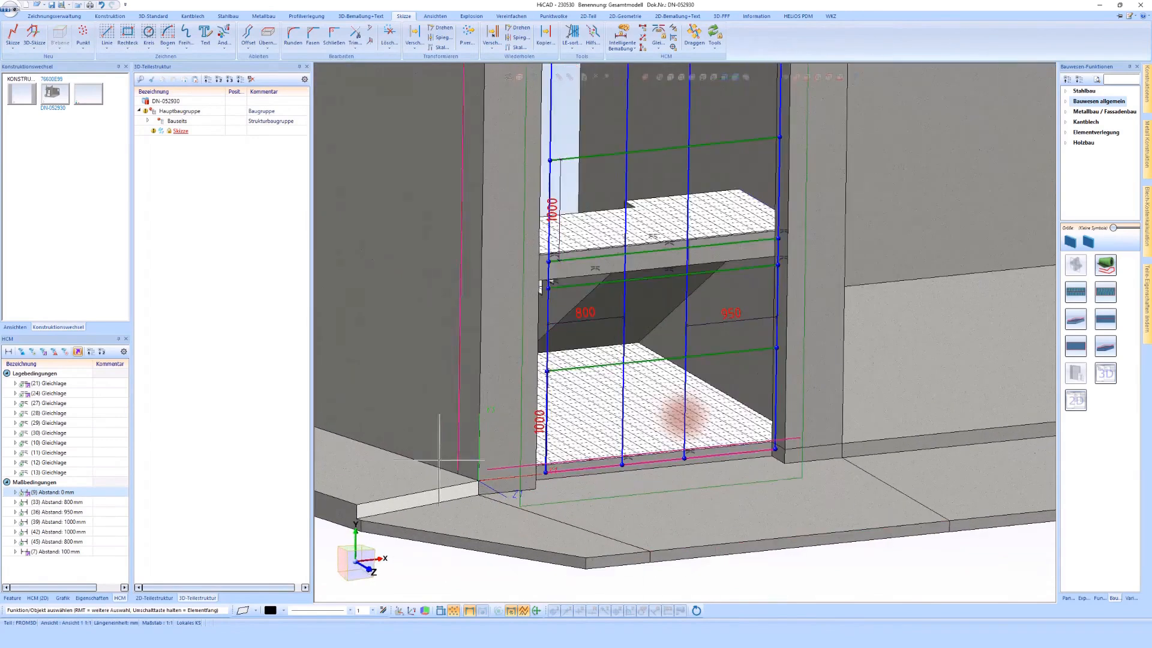
left_click(806, 77)
scroll(534, 570, "up", 8)
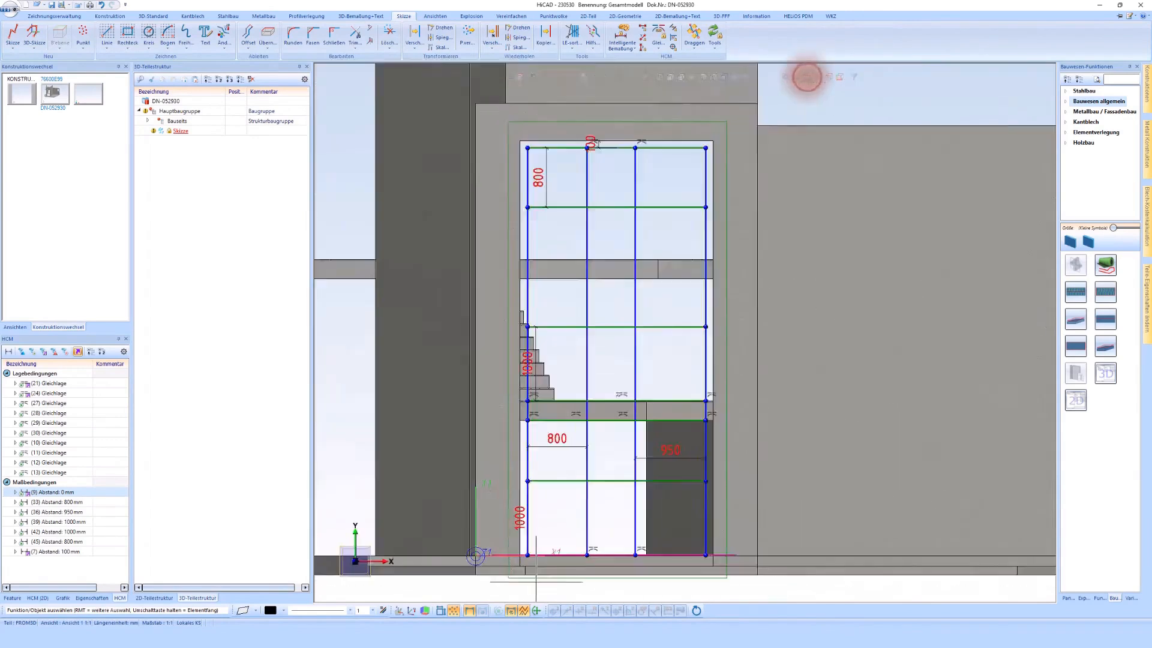
scroll(501, 480, "down", 6)
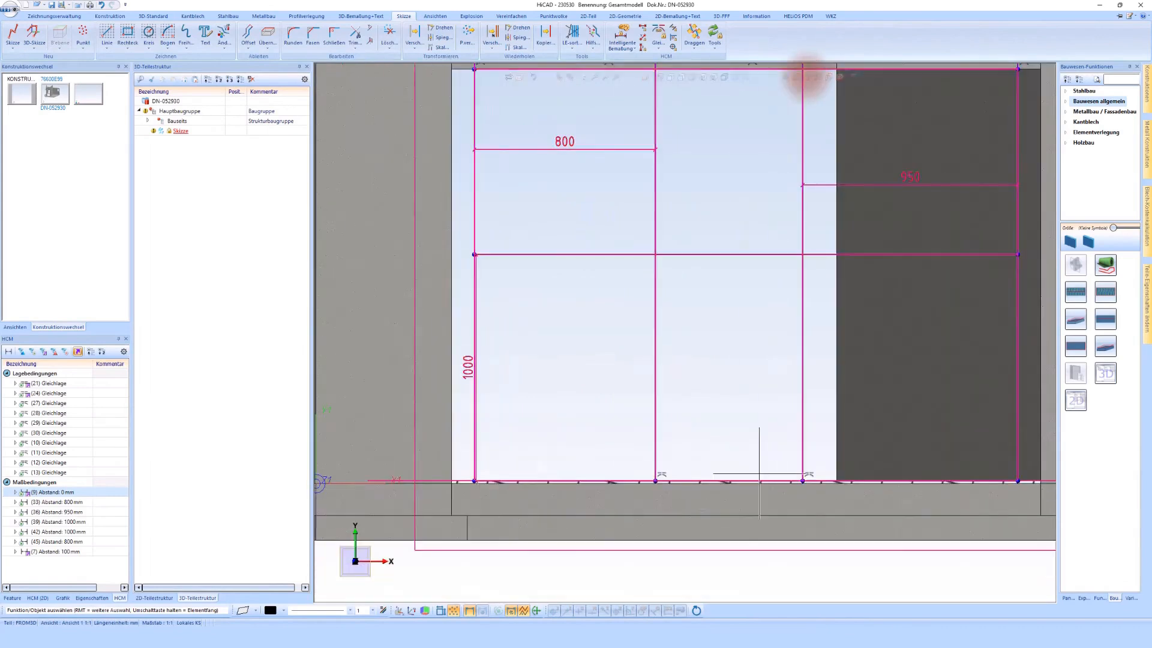
scroll(487, 384, "down", 5)
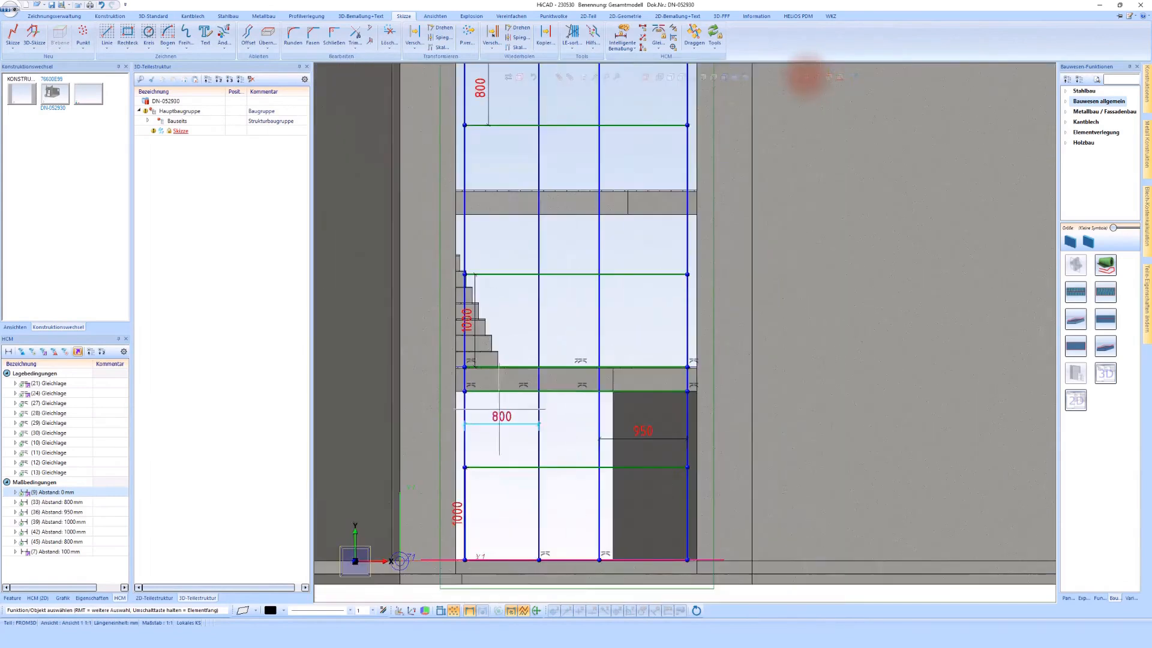
scroll(528, 219, "up", 5)
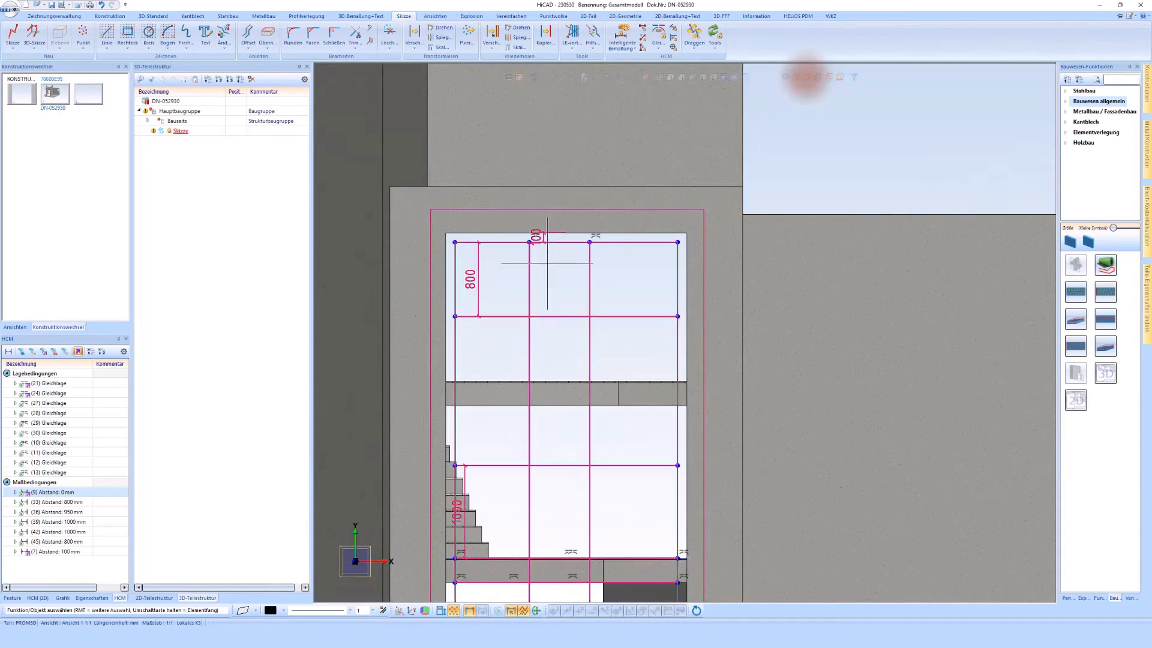
scroll(516, 240, "down", 4)
scroll(470, 495, "up", 8)
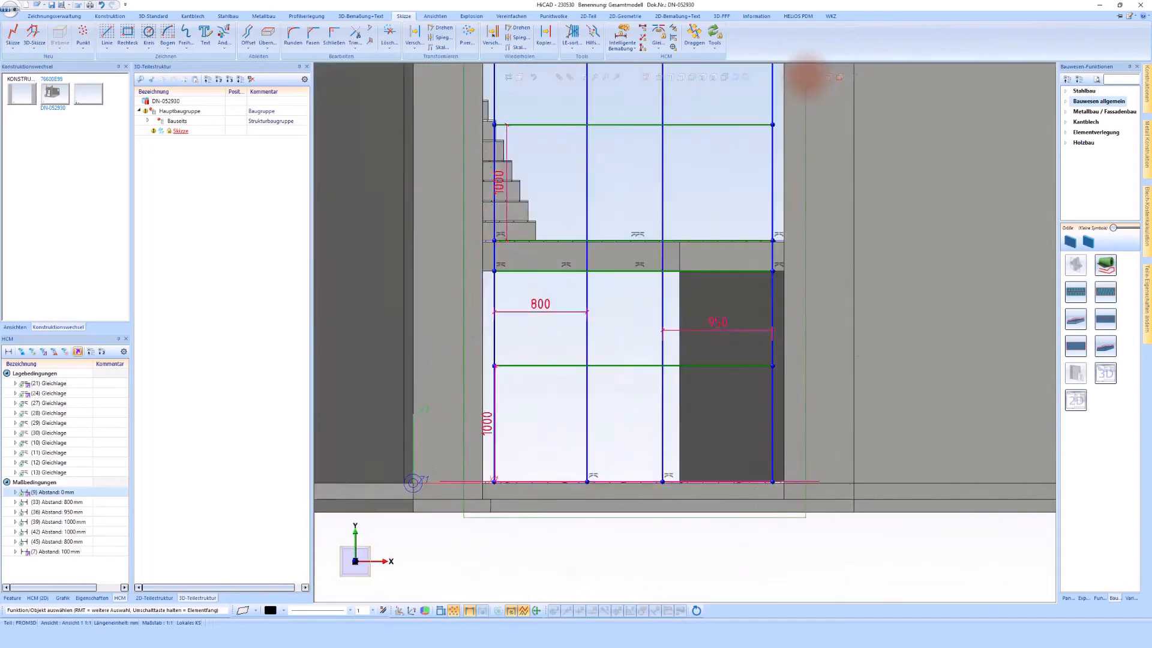
scroll(462, 420, "down", 3)
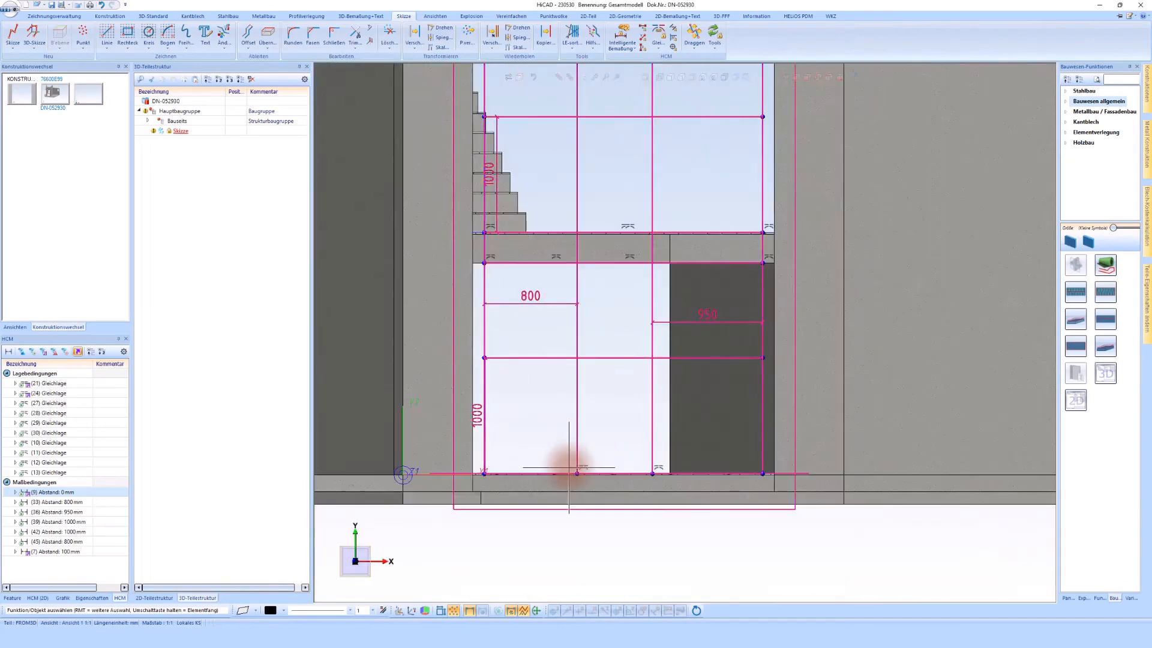
scroll(568, 468, "down", 3)
middle_click_drag(597, 438, 601, 442)
left_click(429, 226)
- Start a new metal construction element from the axis sketch and choose to have the sketch deleted on completion
left_click(259, 15)
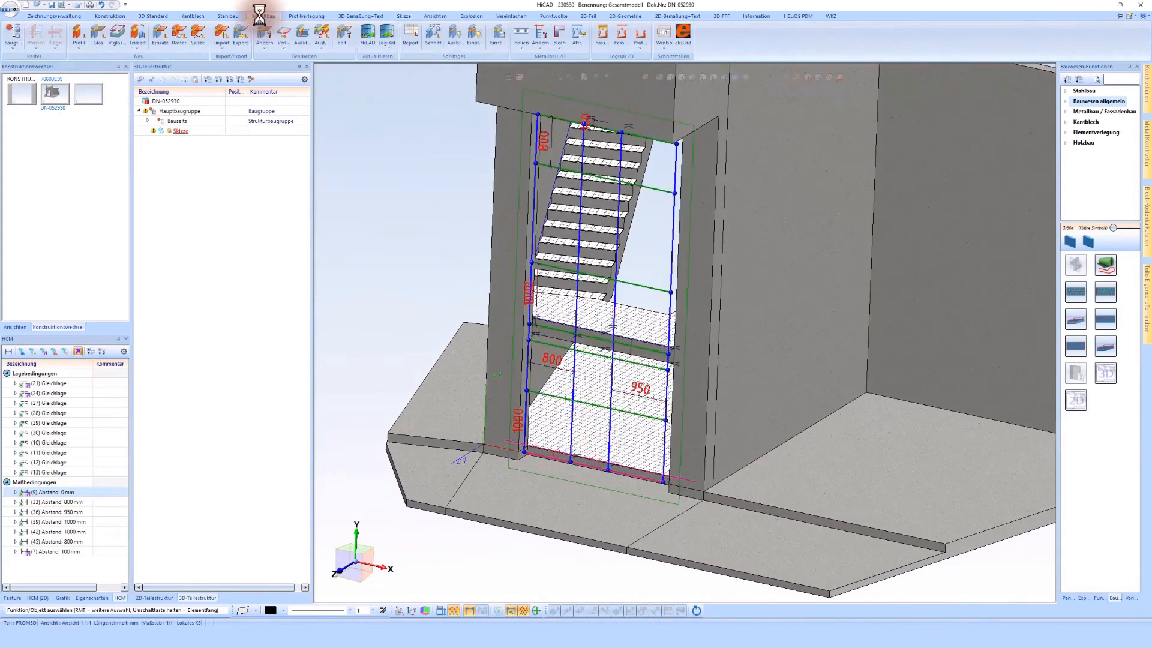
left_click(198, 41)
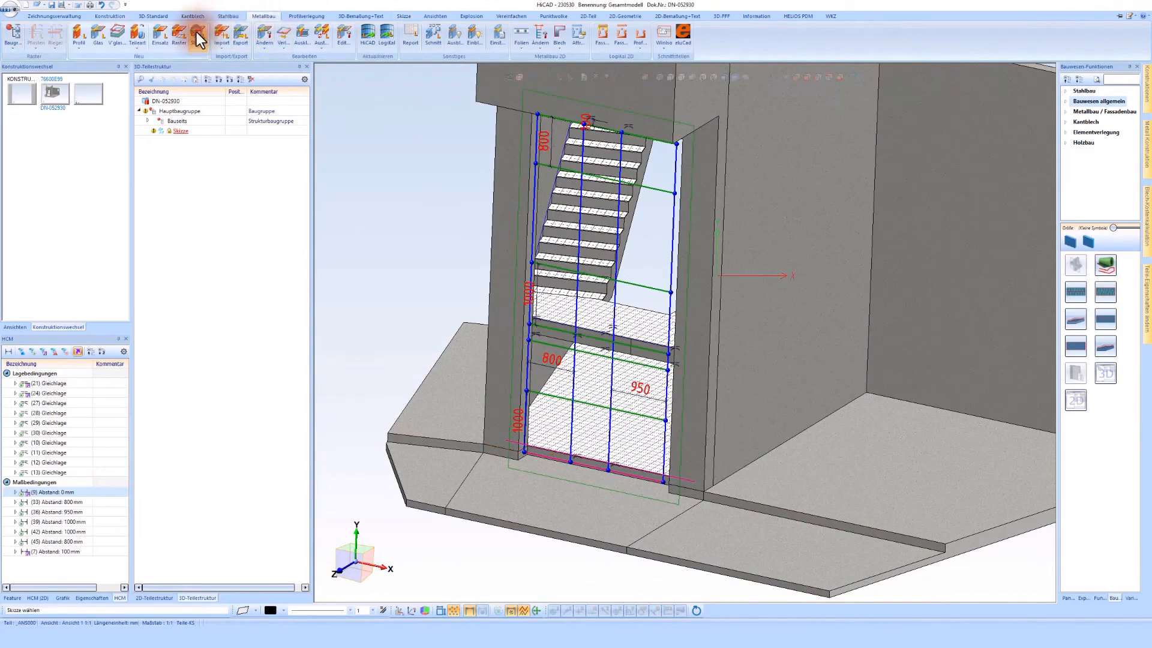
left_click(535, 454)
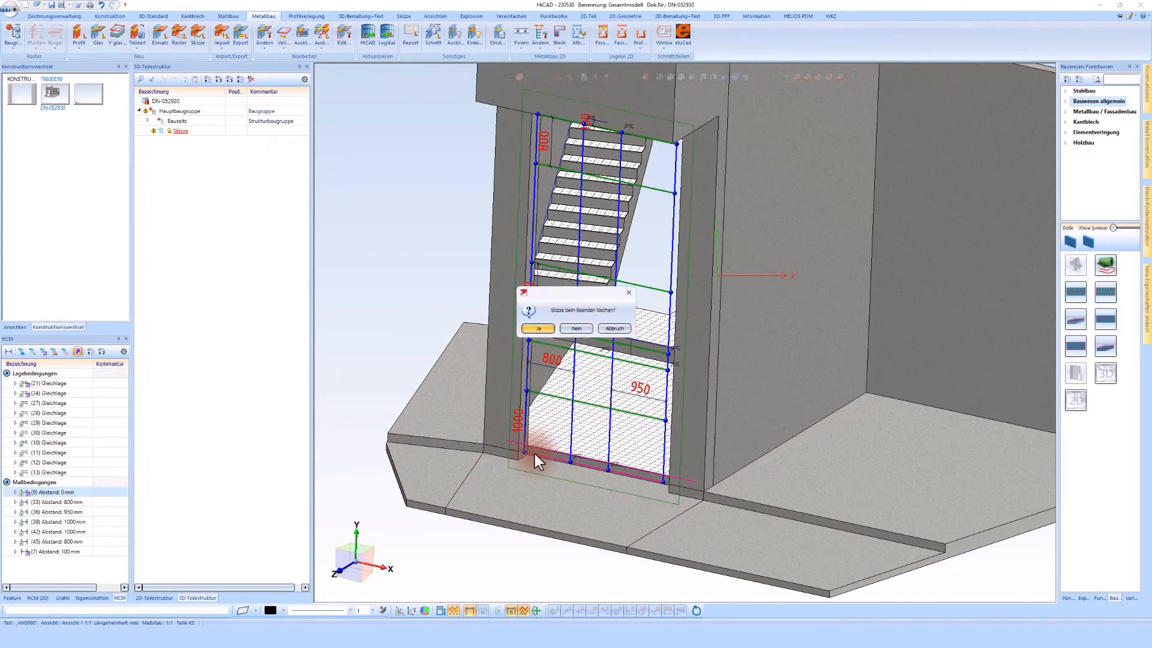
left_click(537, 328)
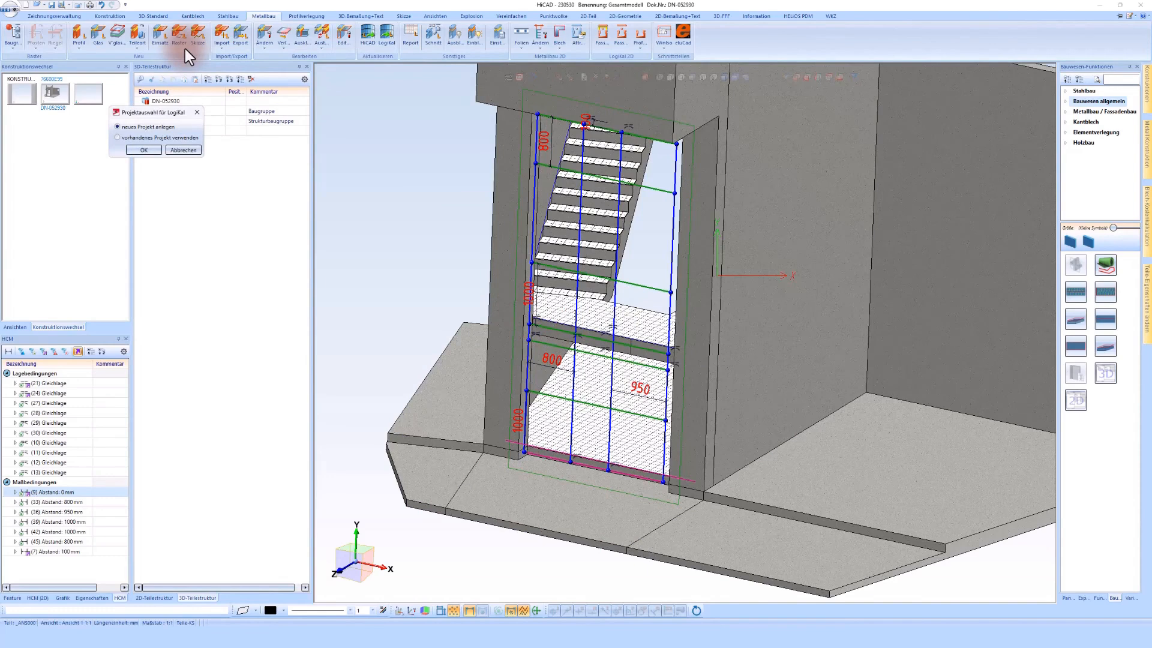
- Create a new LogiKal project in the main folder, named Eingangsfassade Familie followed by the customer's surname
left_click(152, 149)
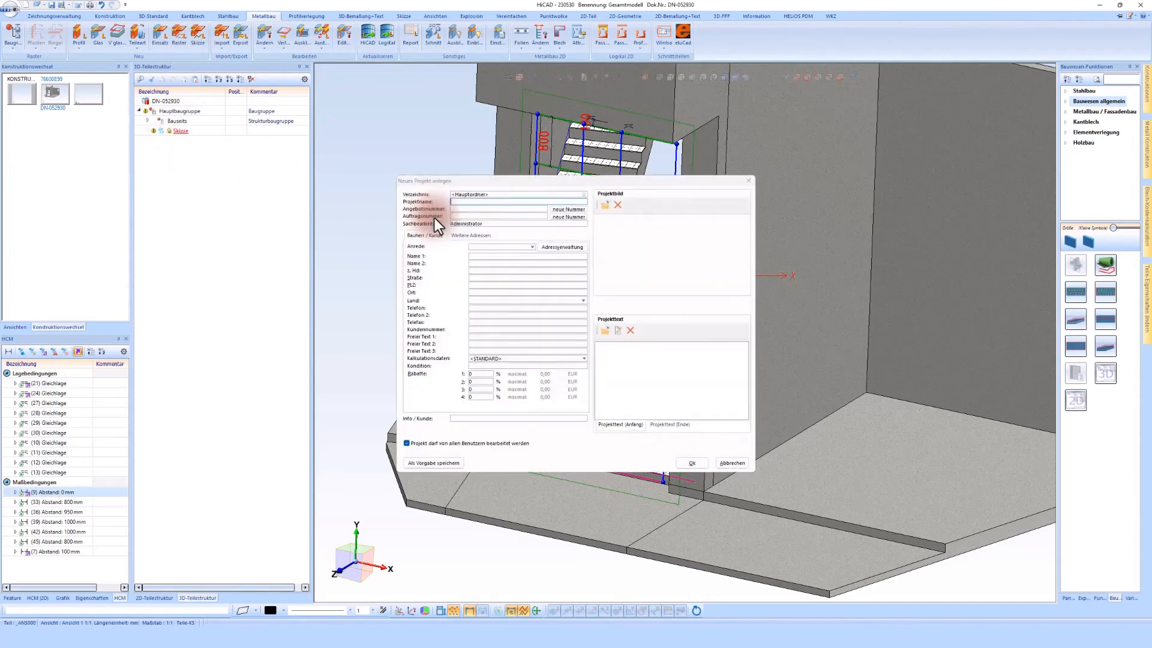
left_click(510, 194)
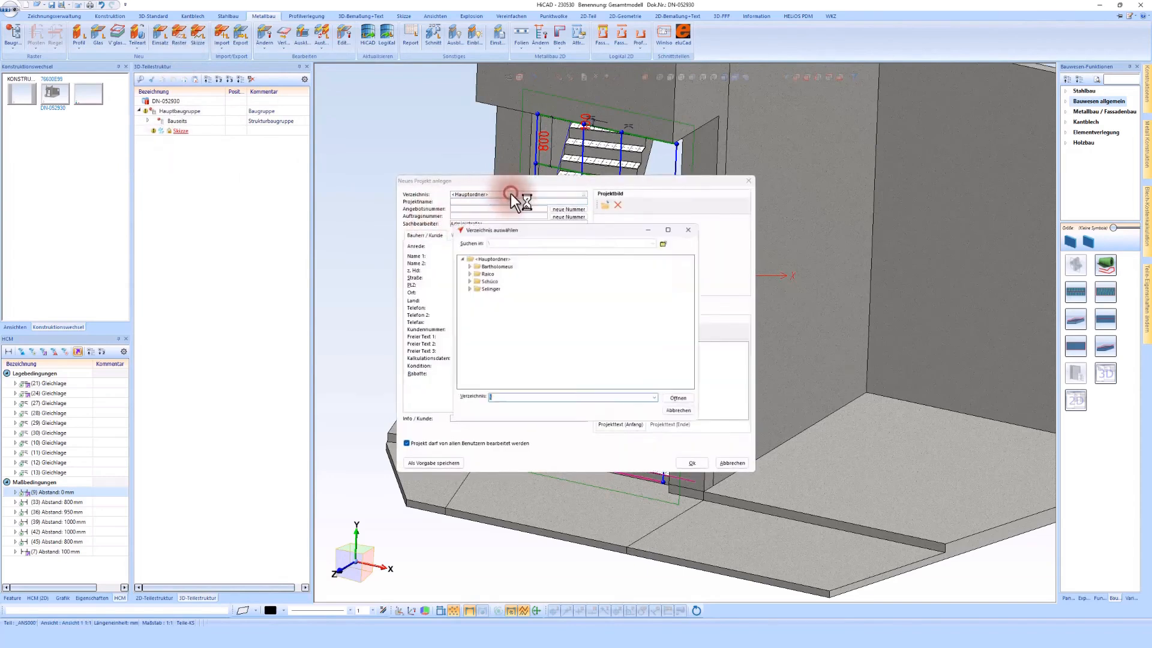
left_click(684, 411)
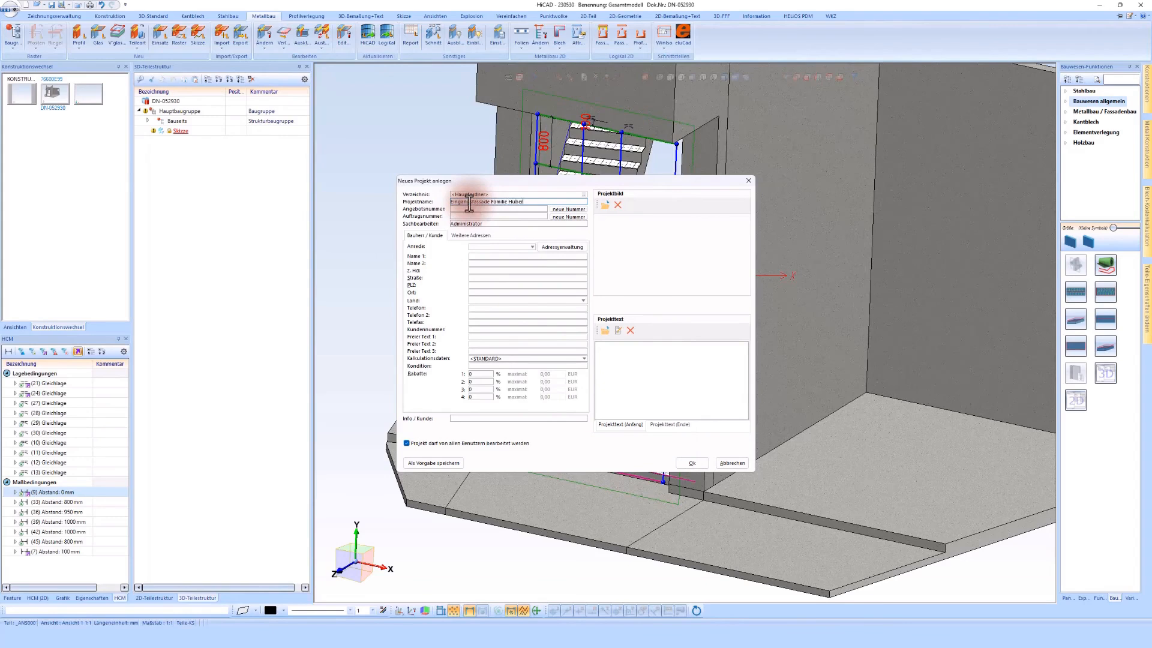
left_click(687, 466)
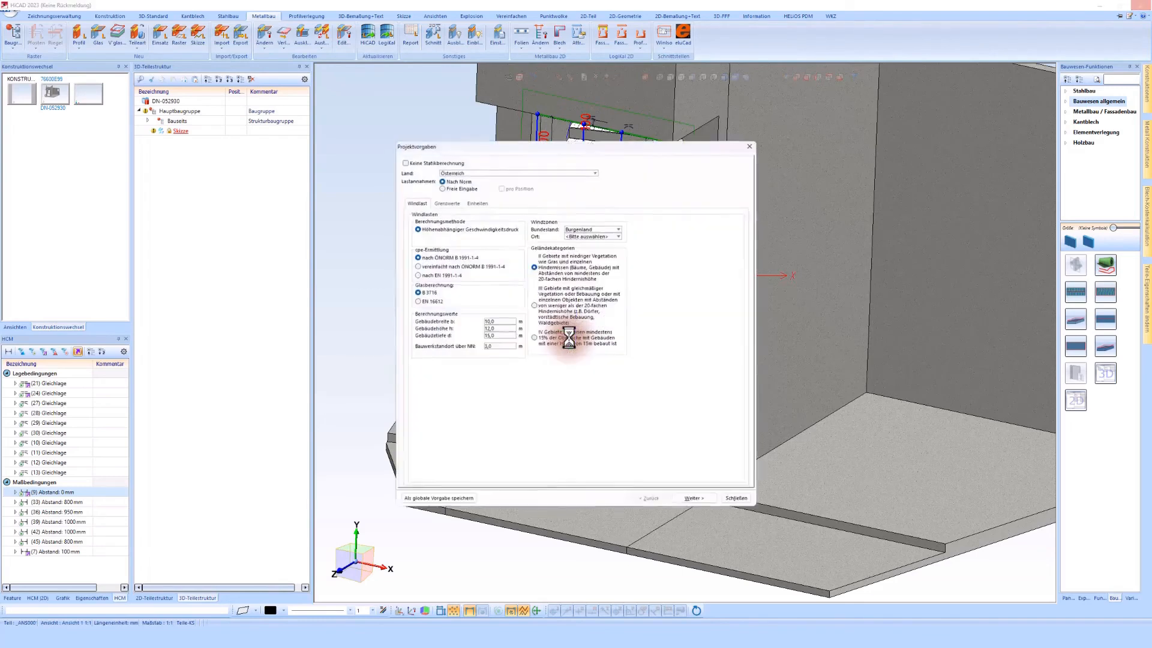
- Disable the structural calculation in the project defaults and set the default profile system to Schüco
left_click(416, 161)
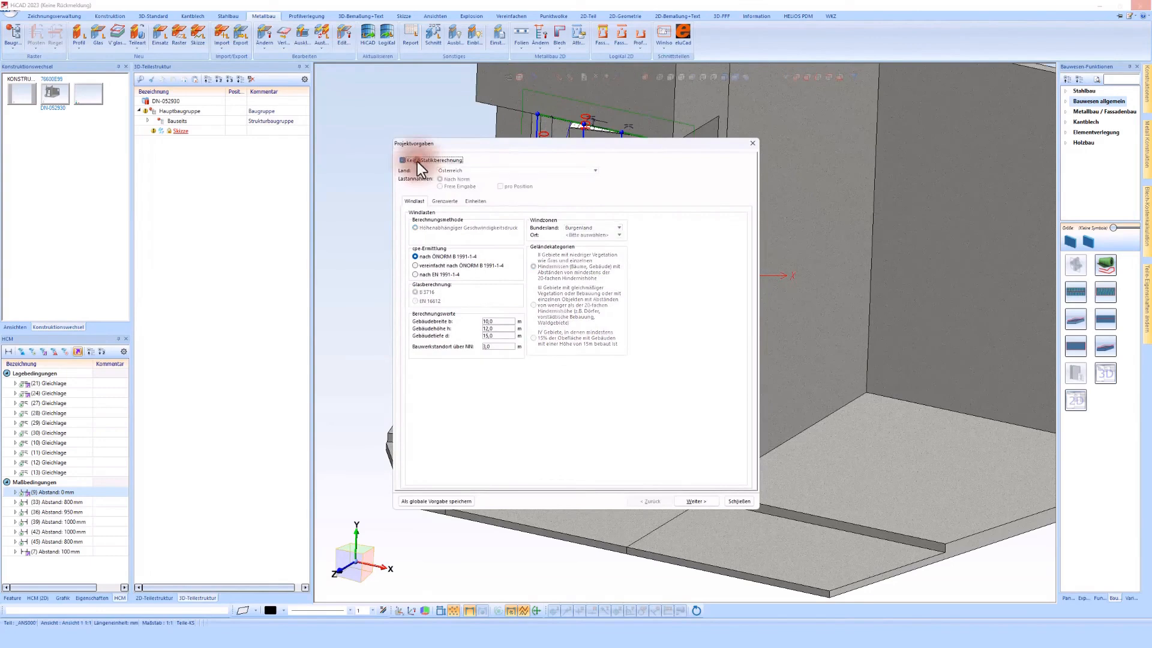
left_click(696, 502)
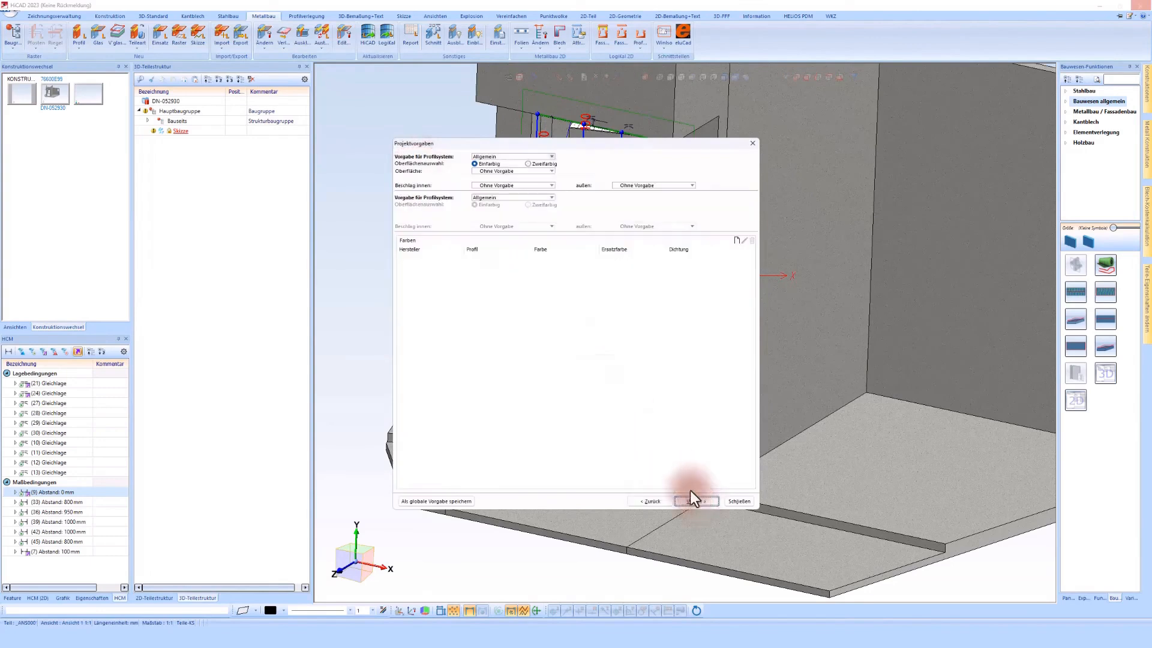
left_click(505, 156)
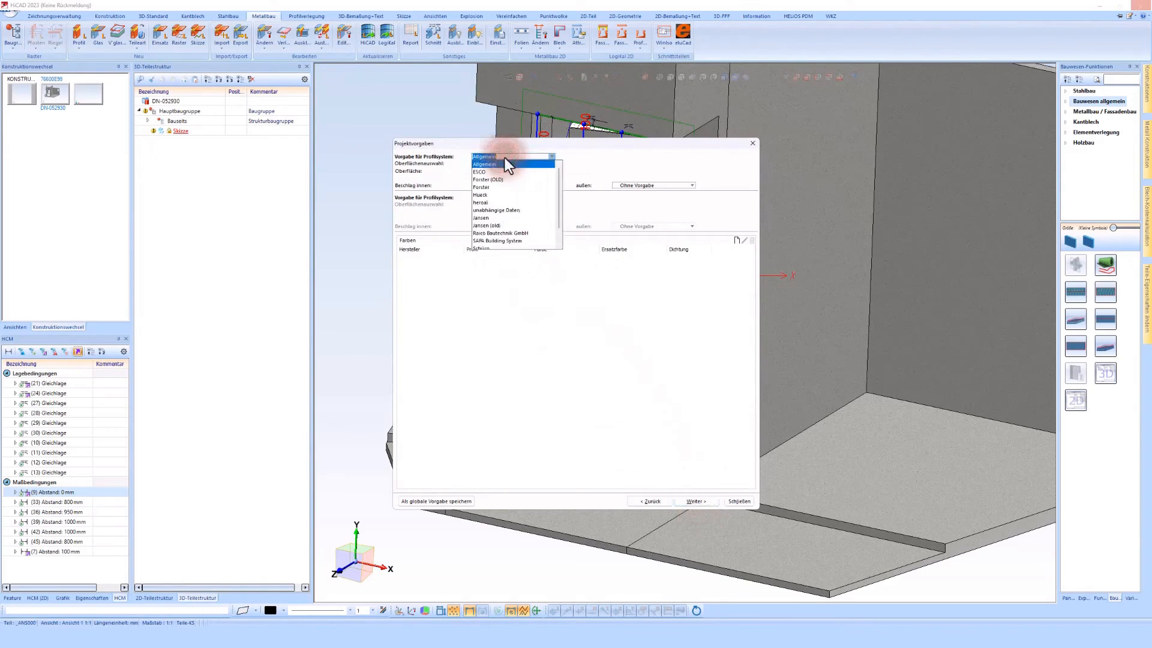
scroll(500, 175, "down", 2)
left_click(485, 232)
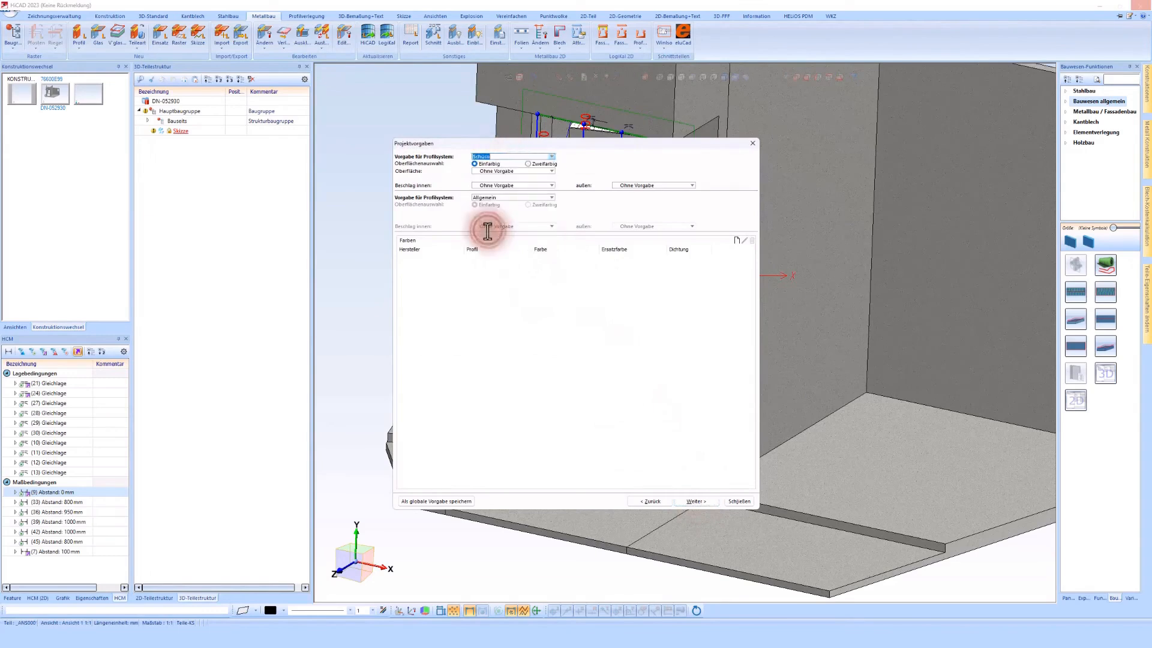
- Set the default single-colour surface for the Schüco profile system to RAL 7016
left_click(506, 172)
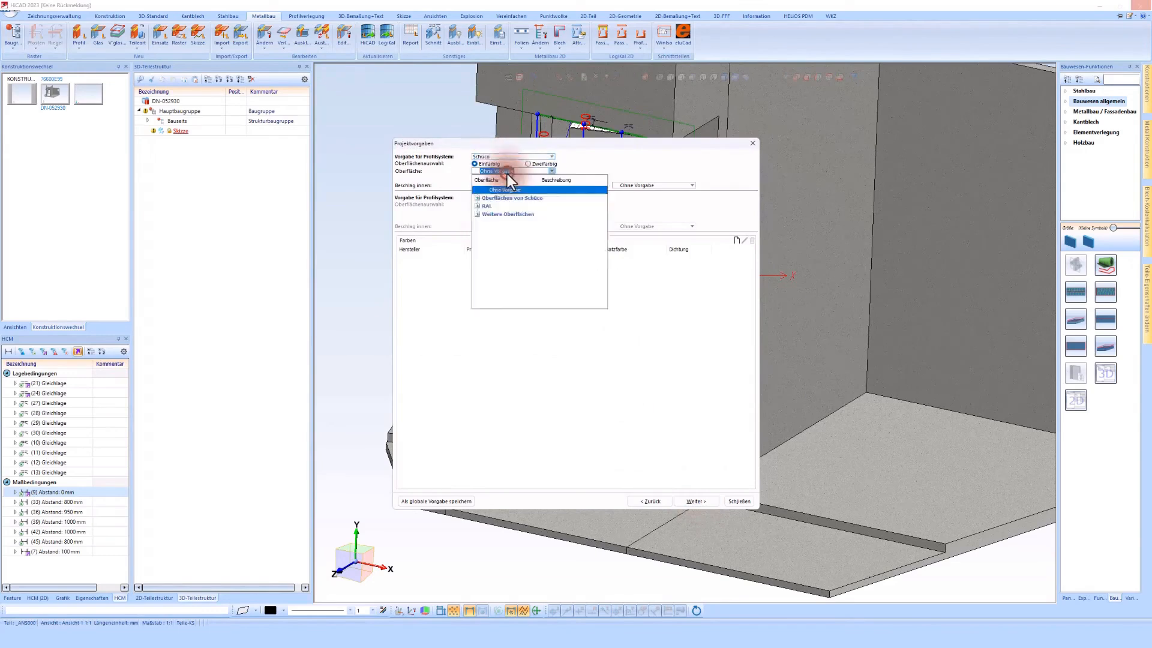
left_click(477, 206)
left_click_drag(603, 204, 603, 271)
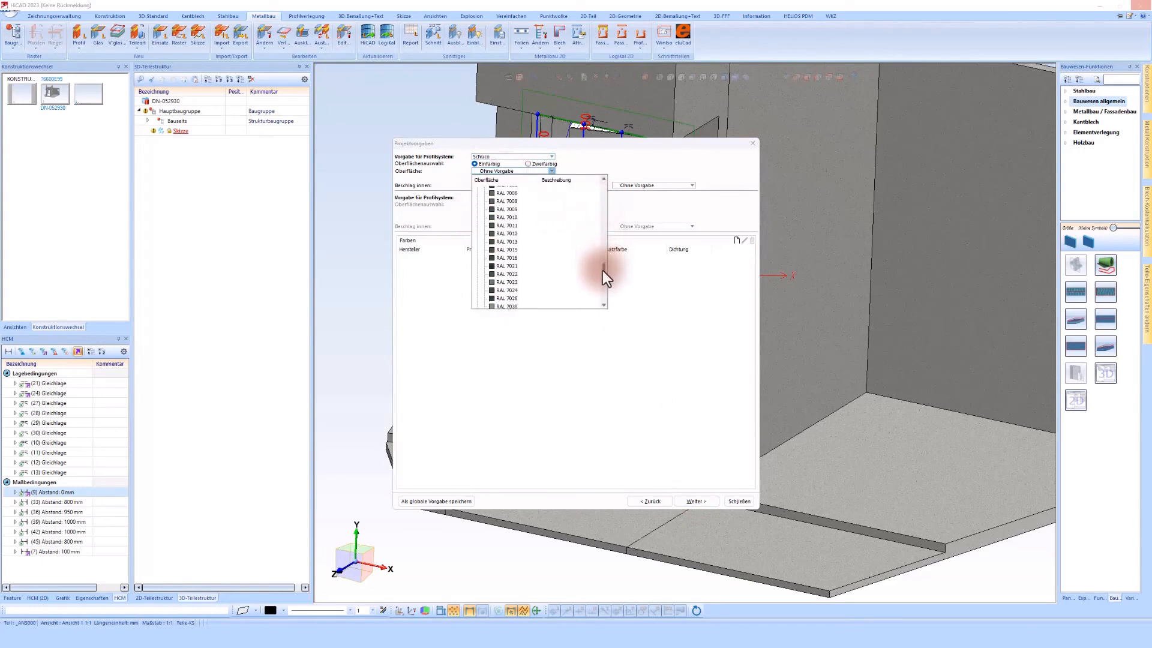
left_click(504, 257)
left_click(695, 502)
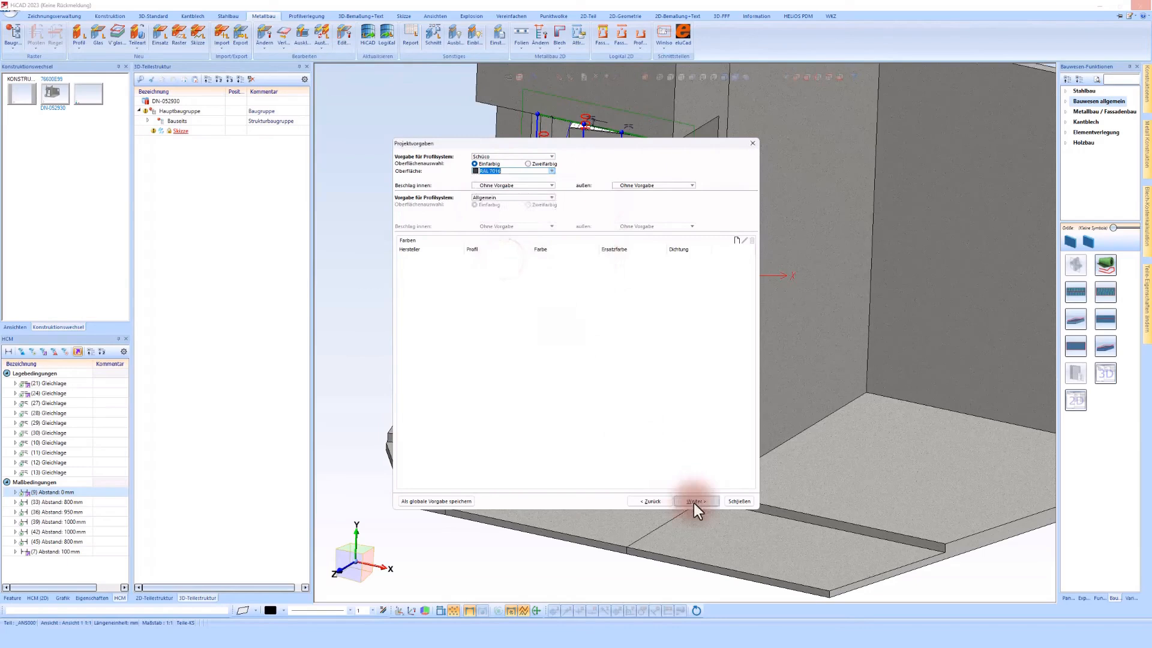
- Enable a standard series for element entry, choose Schüco FWS 50, and complete the project defaults with automatic property classification
left_click(694, 501)
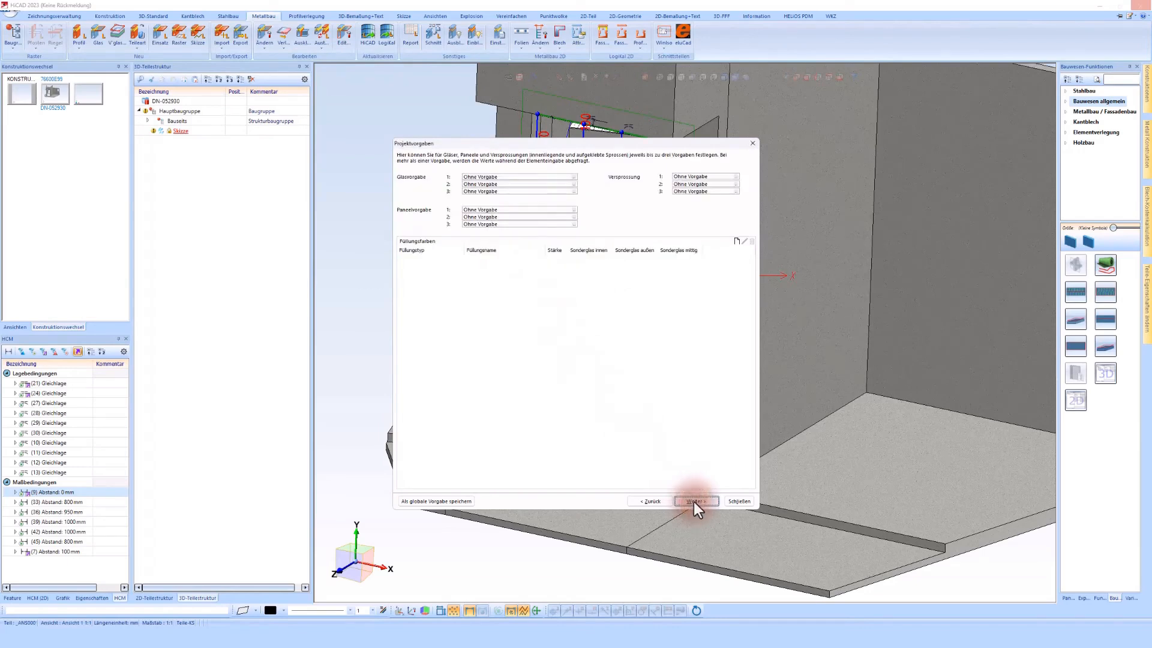
left_click(427, 156)
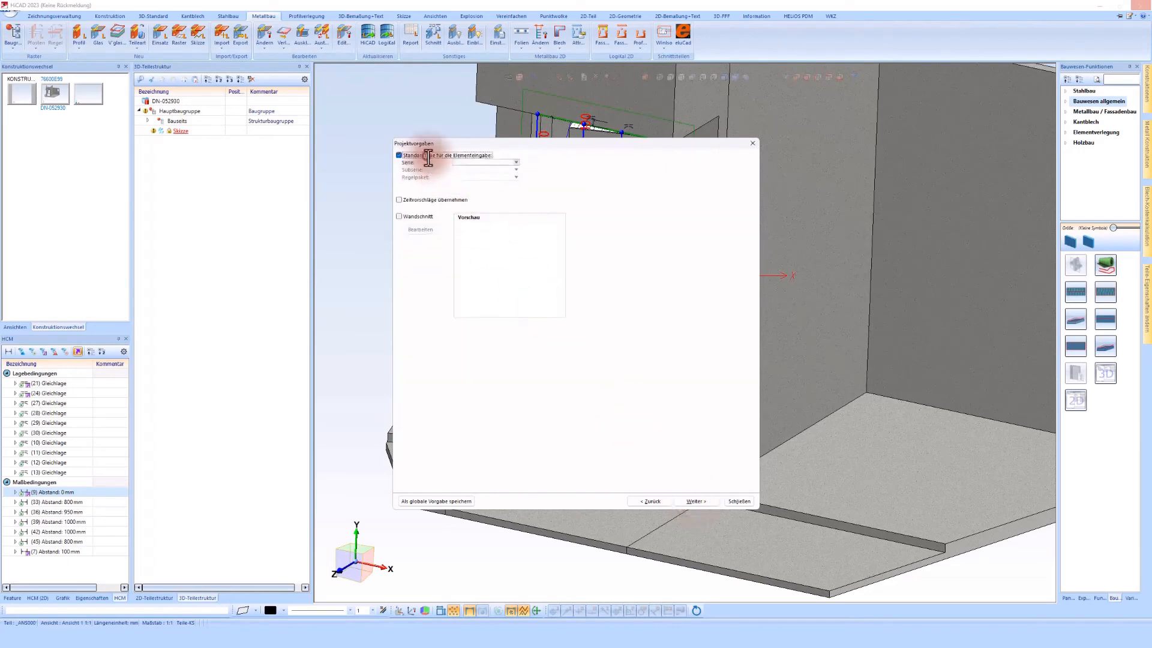
left_click(515, 162)
type("fws")
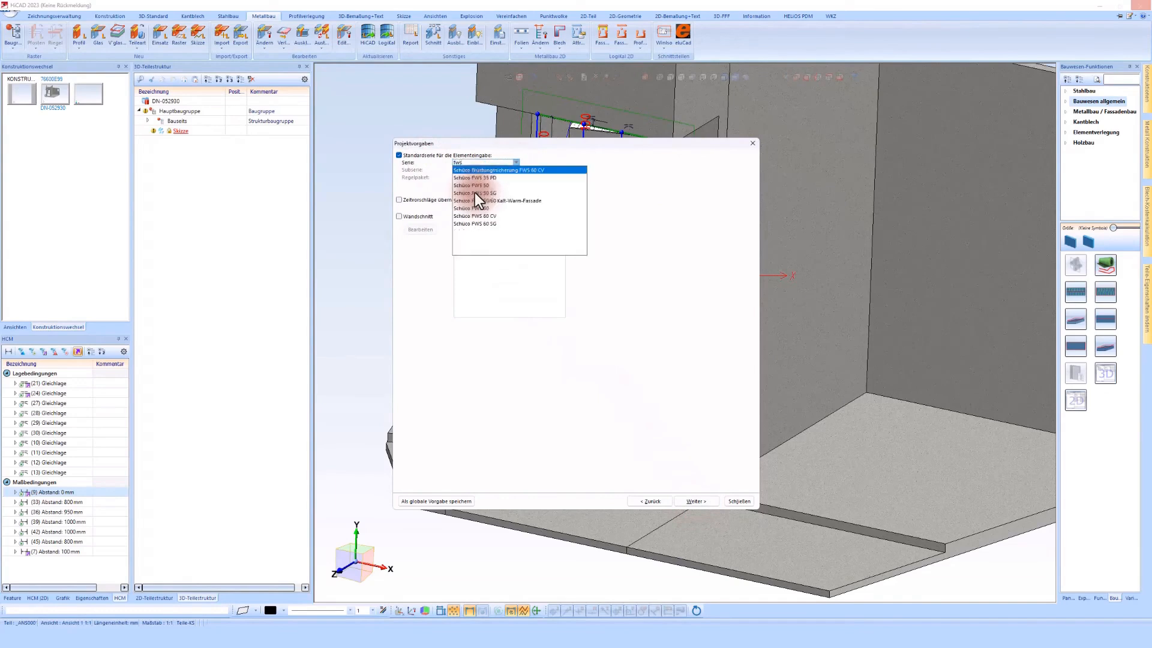
left_click(477, 186)
left_click(476, 177)
left_click(471, 186)
left_click(574, 167)
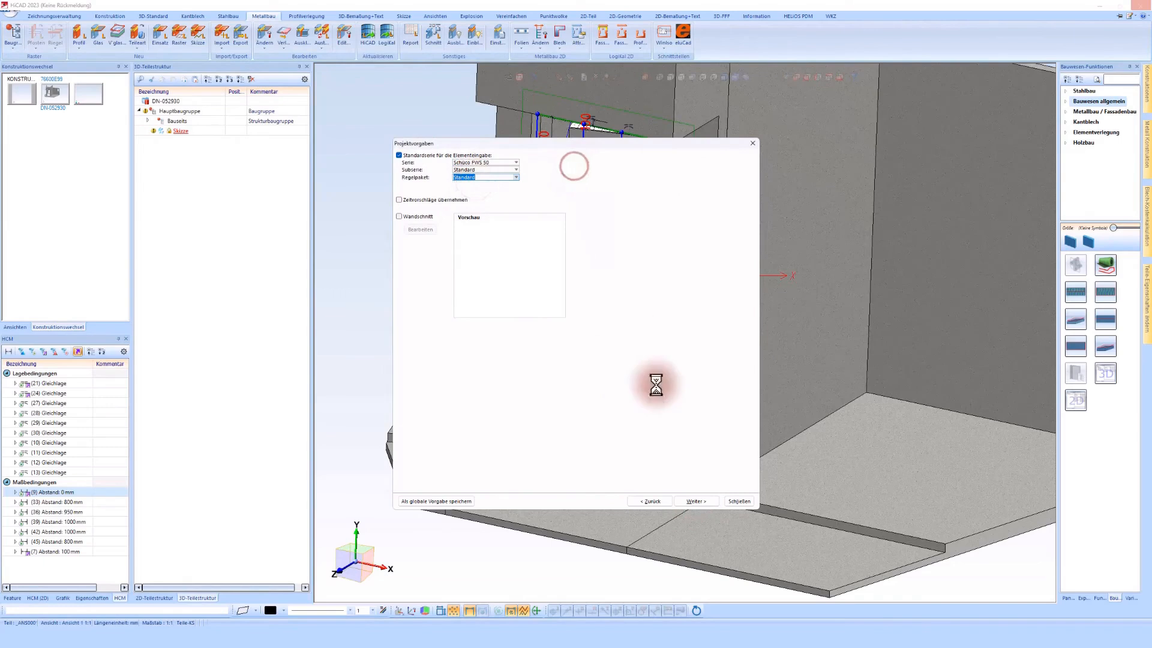
left_click(695, 501)
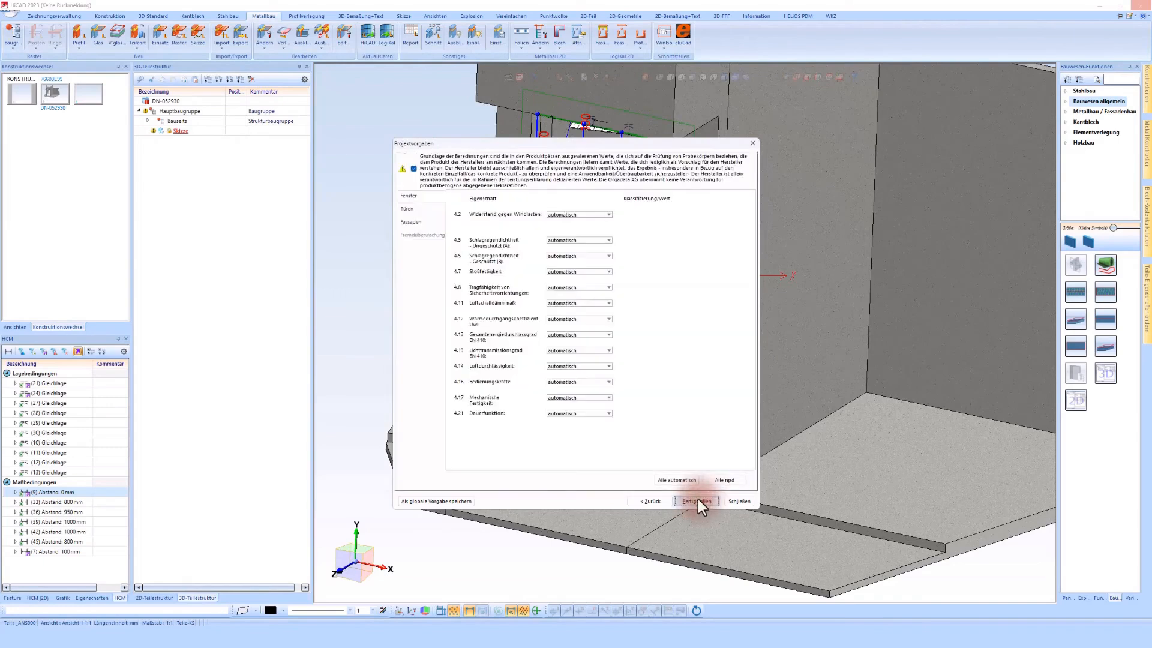
left_click(695, 501)
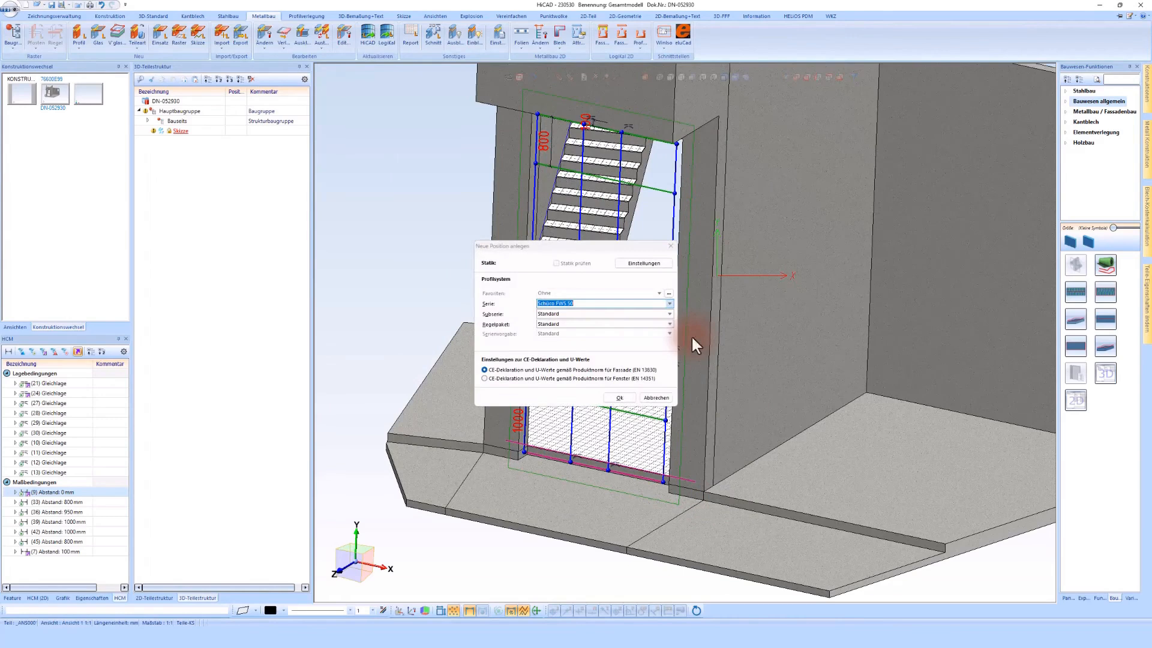
- Create the position with the Schüco FWS 50 series, accept its grid, and proceed to editing the element's profile connections
left_click(620, 398)
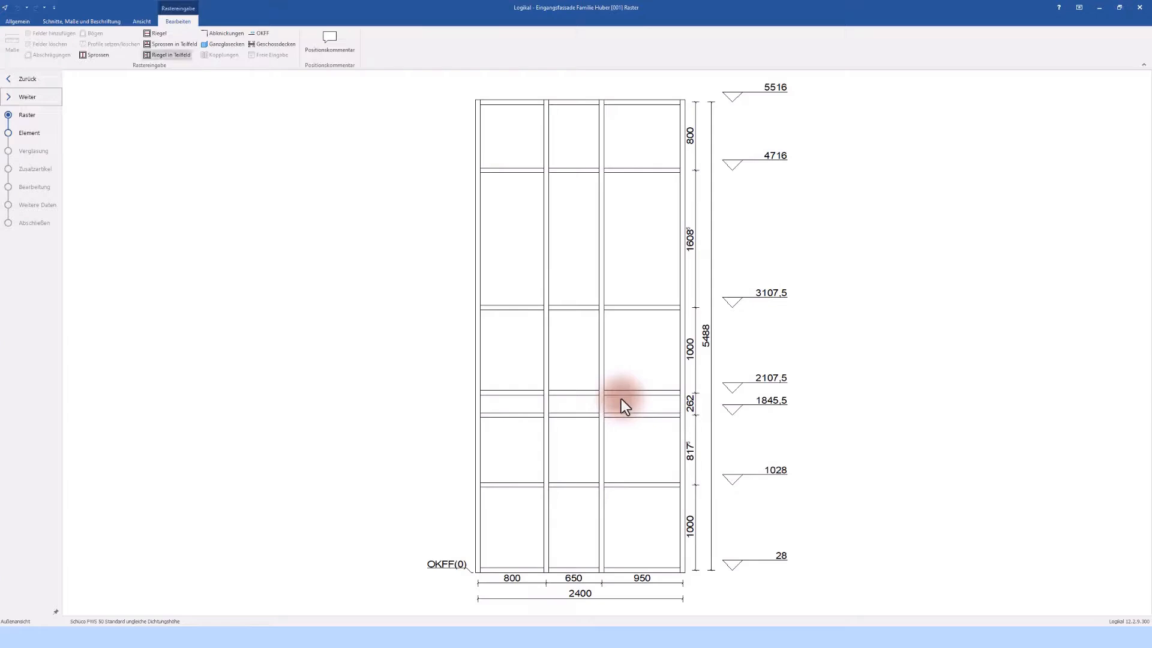
left_click(27, 96)
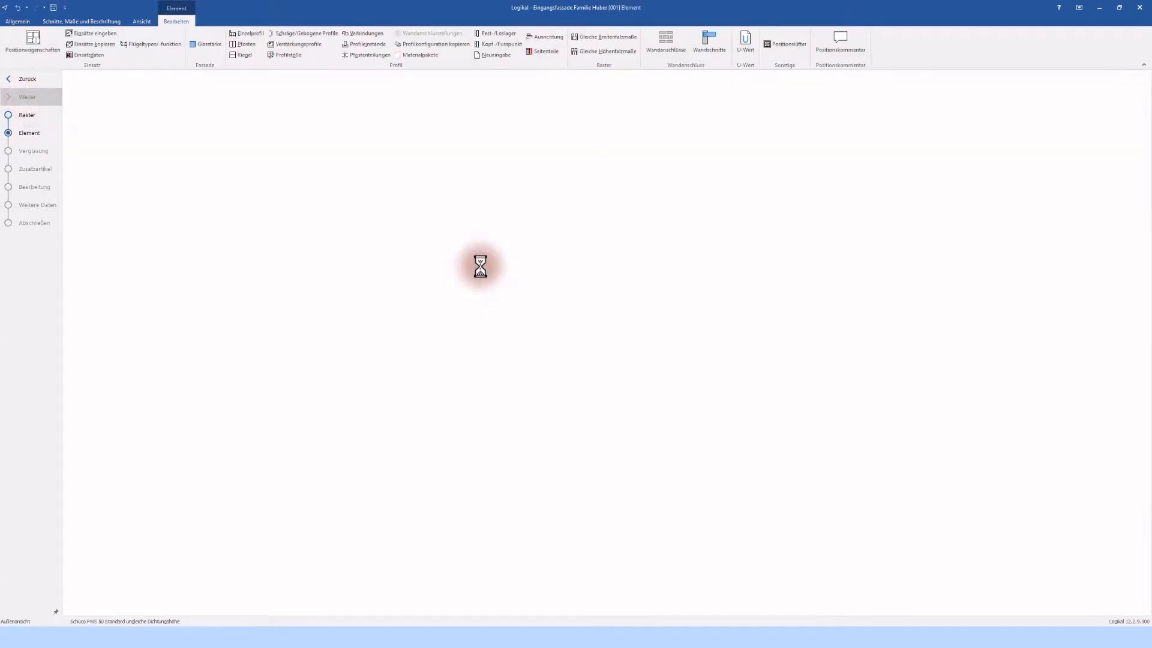
left_click(500, 301)
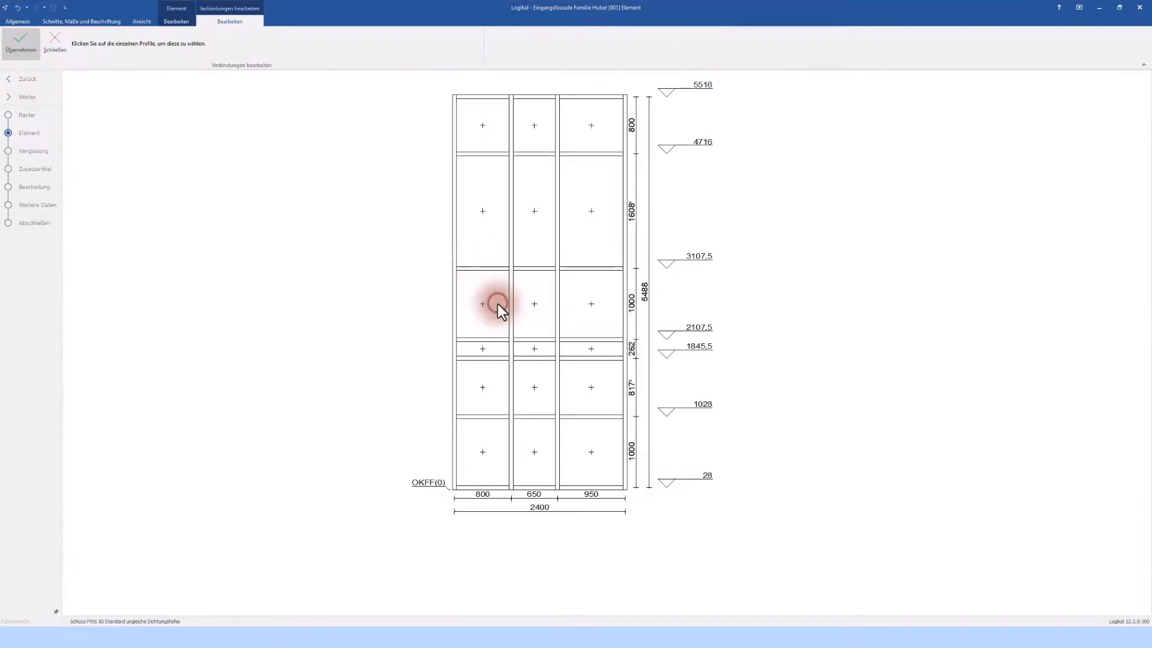
- Choose the Luft 0.5mm connection variant for 477620-BA1 and accept the connections for the transoms
left_click(556, 353)
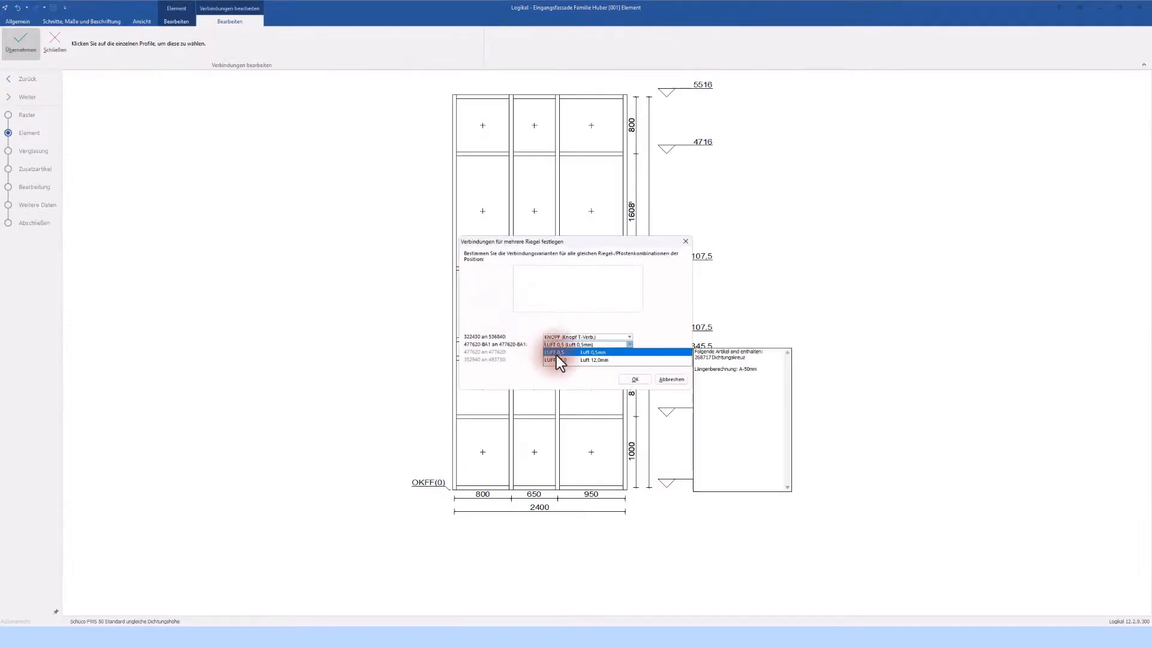
left_click(631, 381)
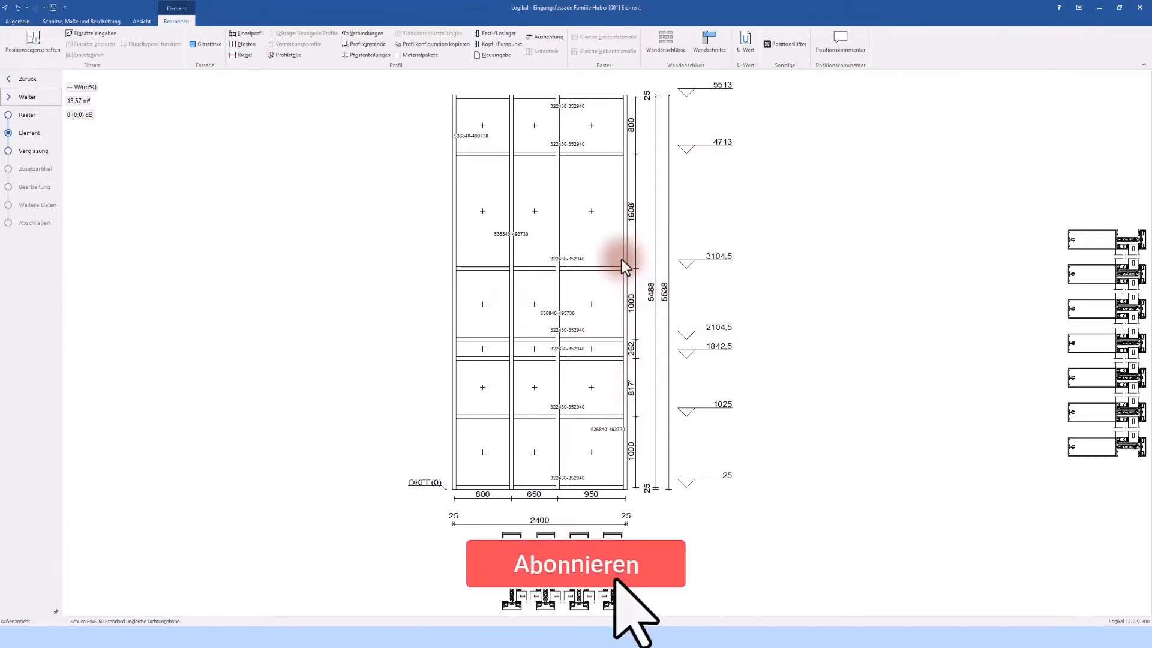
- Start changing the profile of all mullions and try Pfosten 150 (536850) and Pfosten 50x175 (536270)
left_click(248, 45)
left_click(539, 341)
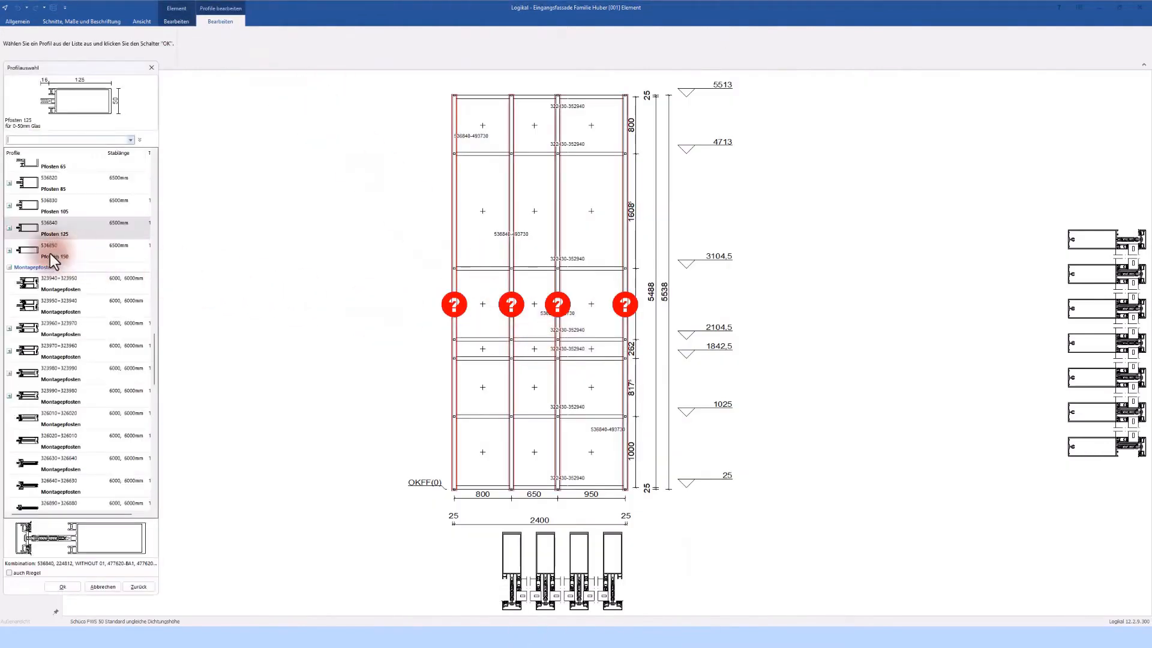
left_click(49, 253)
scroll(49, 253, "down", 4)
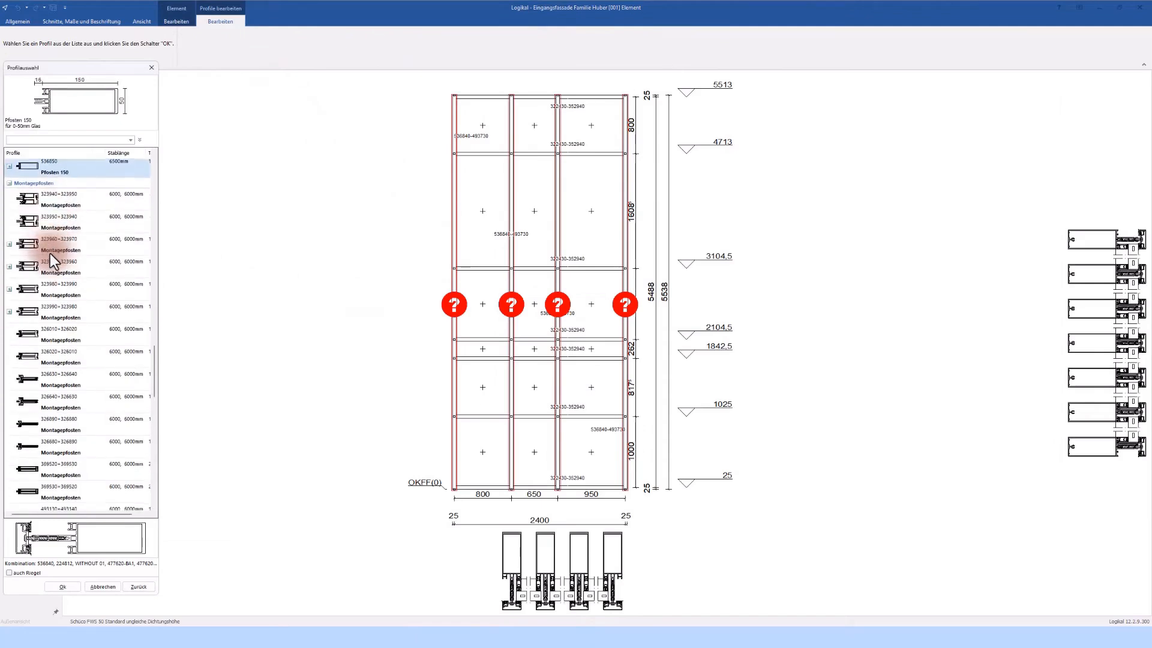
scroll(49, 253, "up", 2)
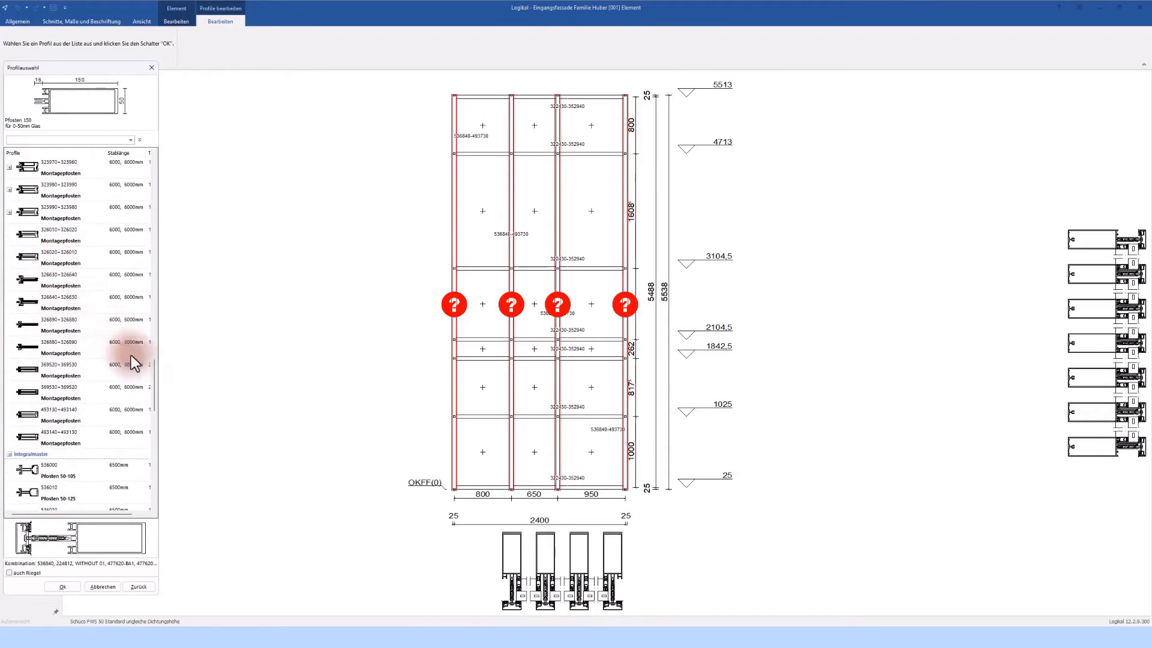
left_click_drag(153, 382, 149, 308)
left_click(63, 169)
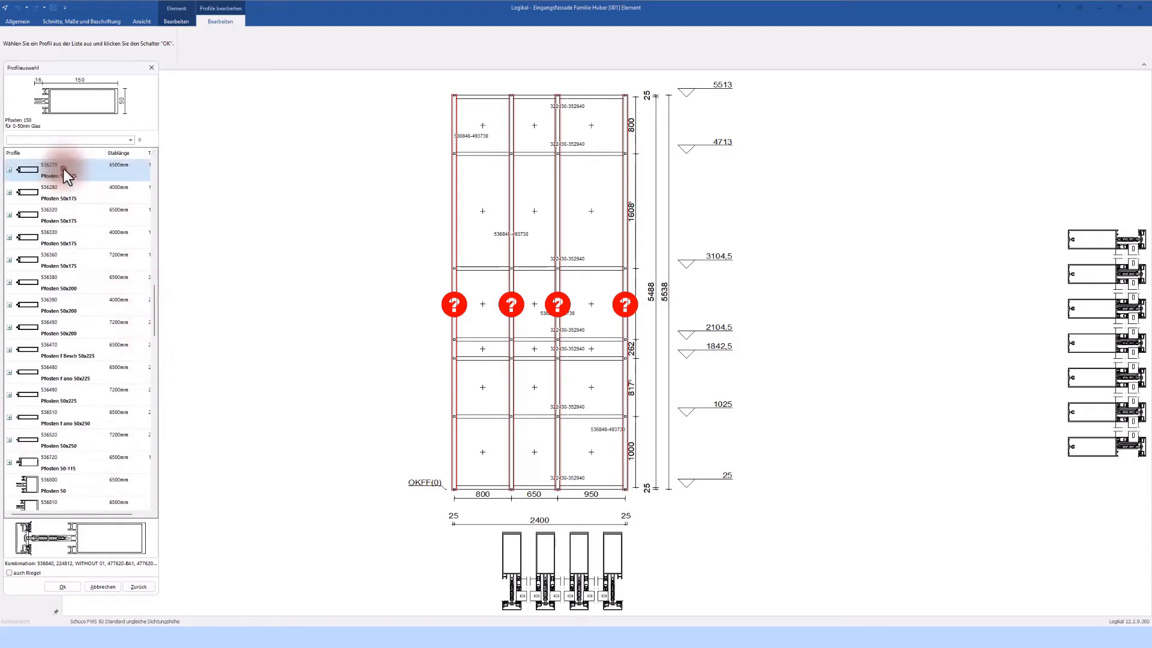
- Choose Pfosten 150 (323490) with a 4000 mm bar length as the profile for all mullions
scroll(64, 168, "up", 5)
scroll(64, 168, "up", 8)
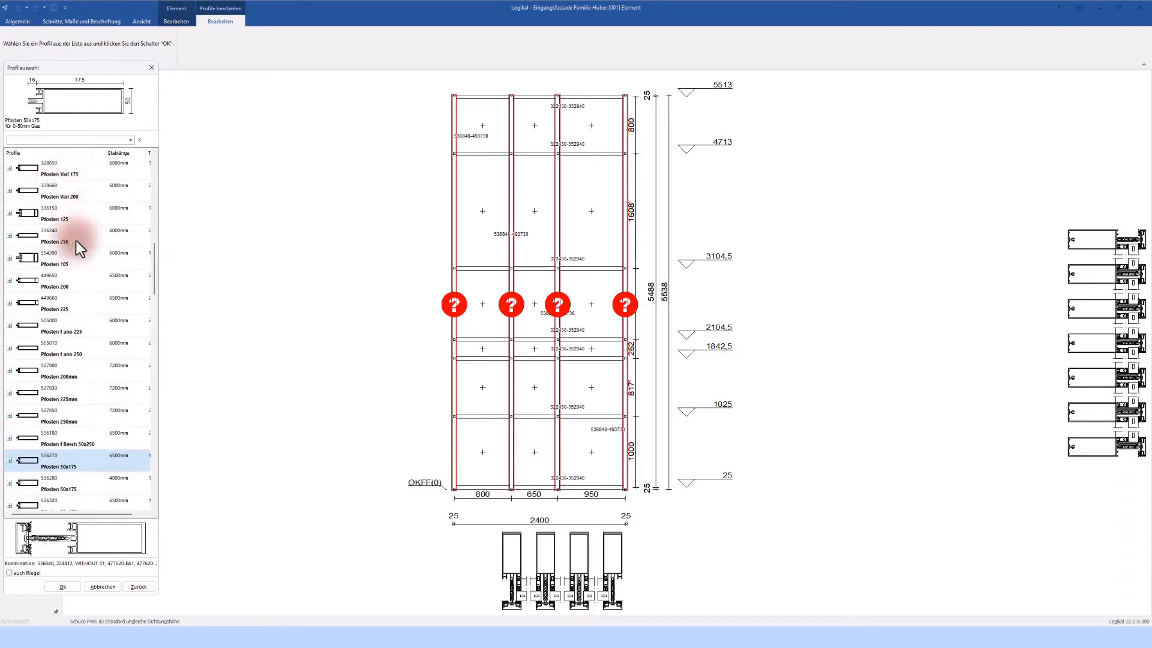
scroll(75, 240, "up", 8)
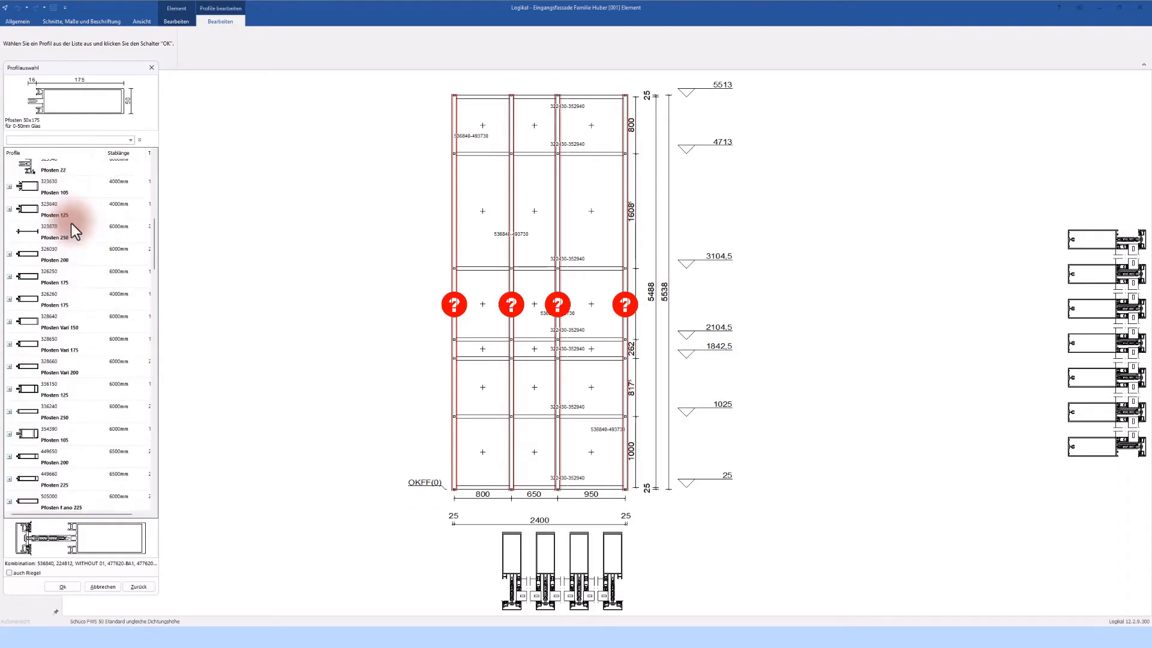
scroll(86, 268, "up", 4)
scroll(87, 268, "up", 2)
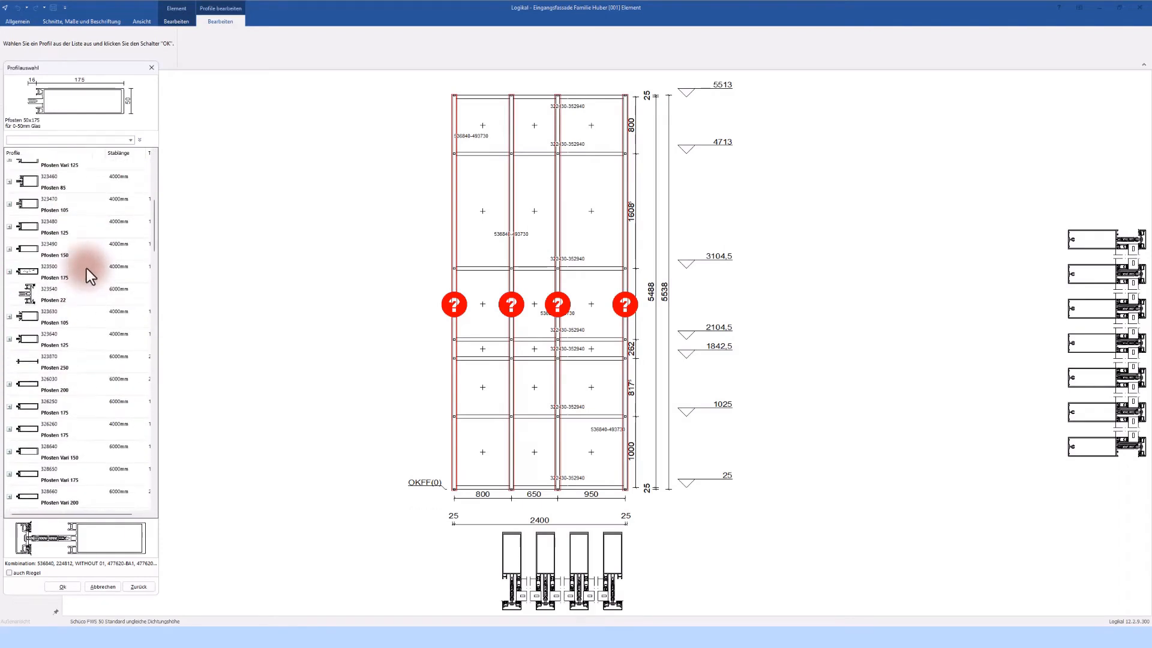
left_click(52, 251)
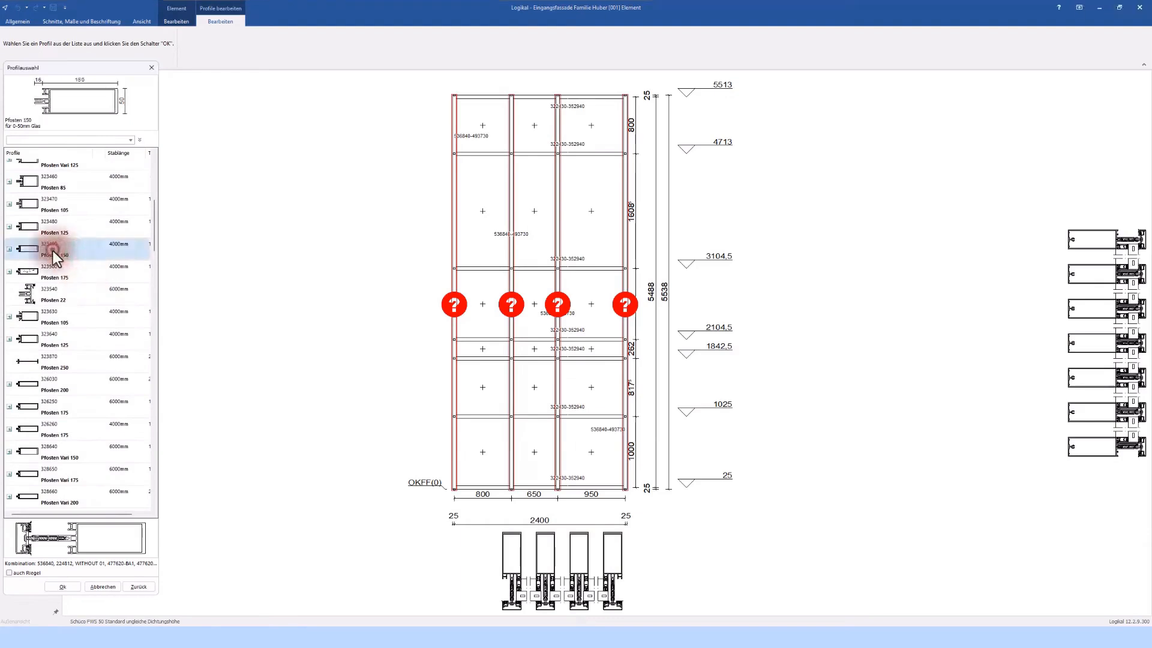
left_click(53, 251)
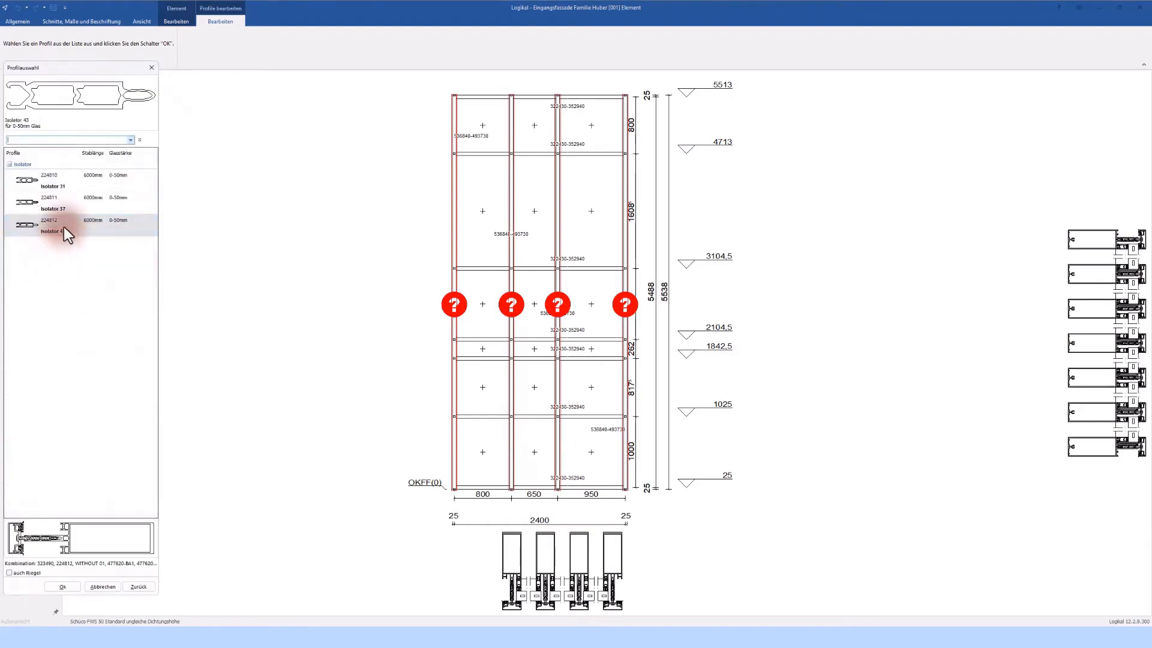
left_click(58, 204)
left_click(59, 204)
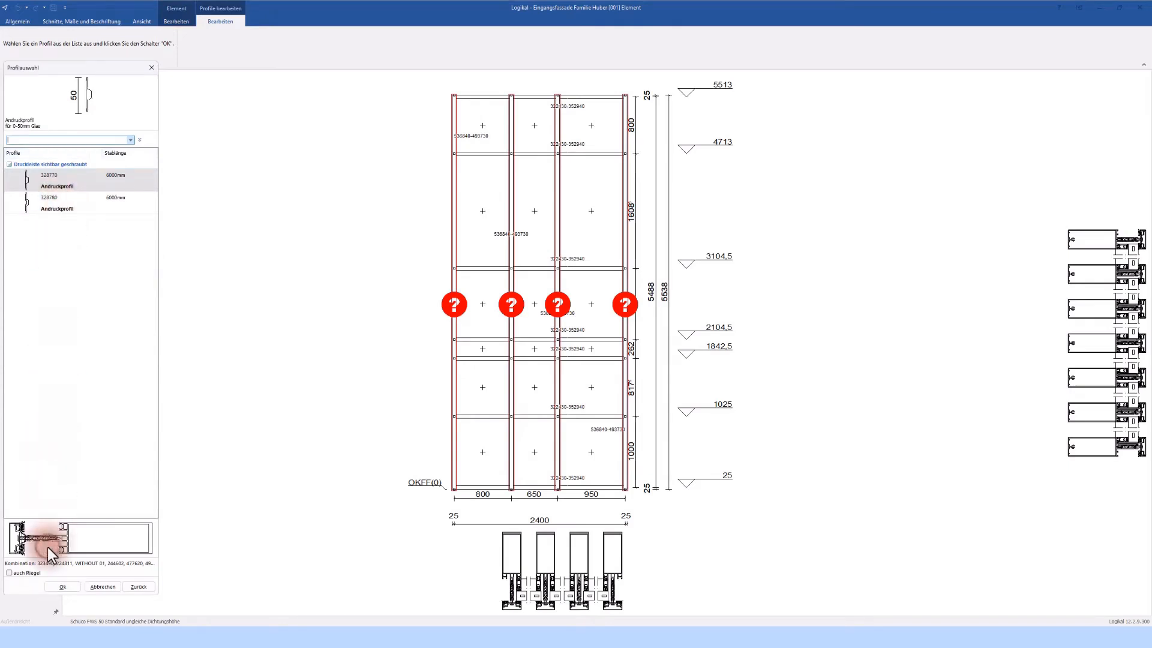
left_click(139, 586)
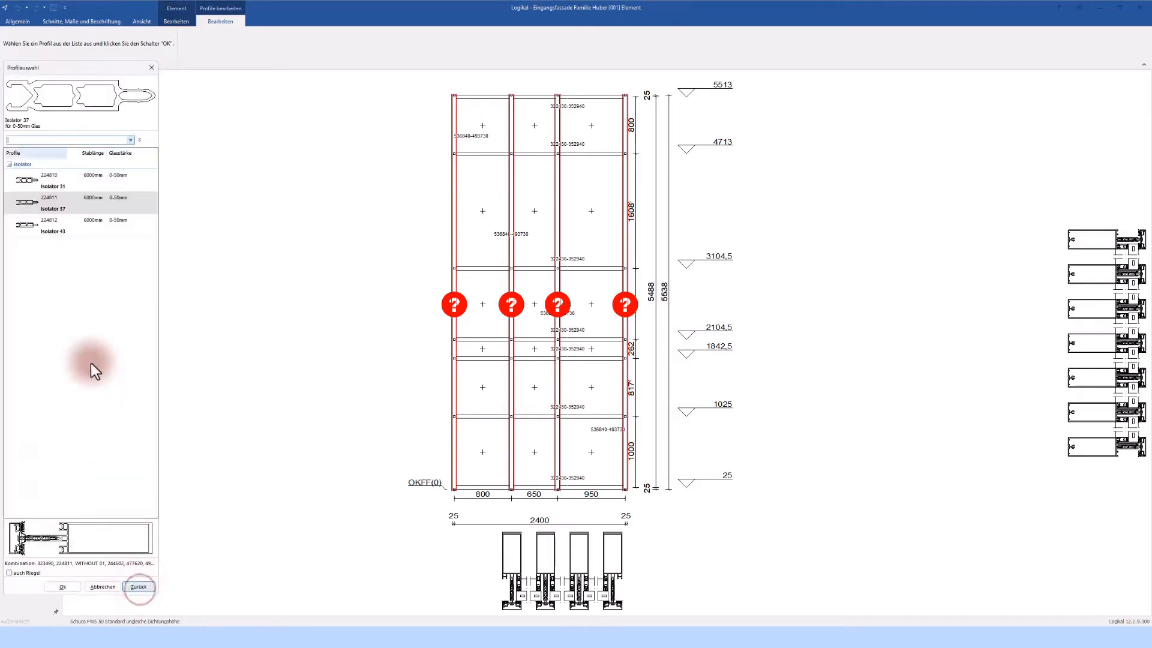
- Complete the mullion combination with Isolator 43, no butyl sealing tape and the gasket Andruckpr. 50 Vork. (477620-BA1)
double_click(63, 228)
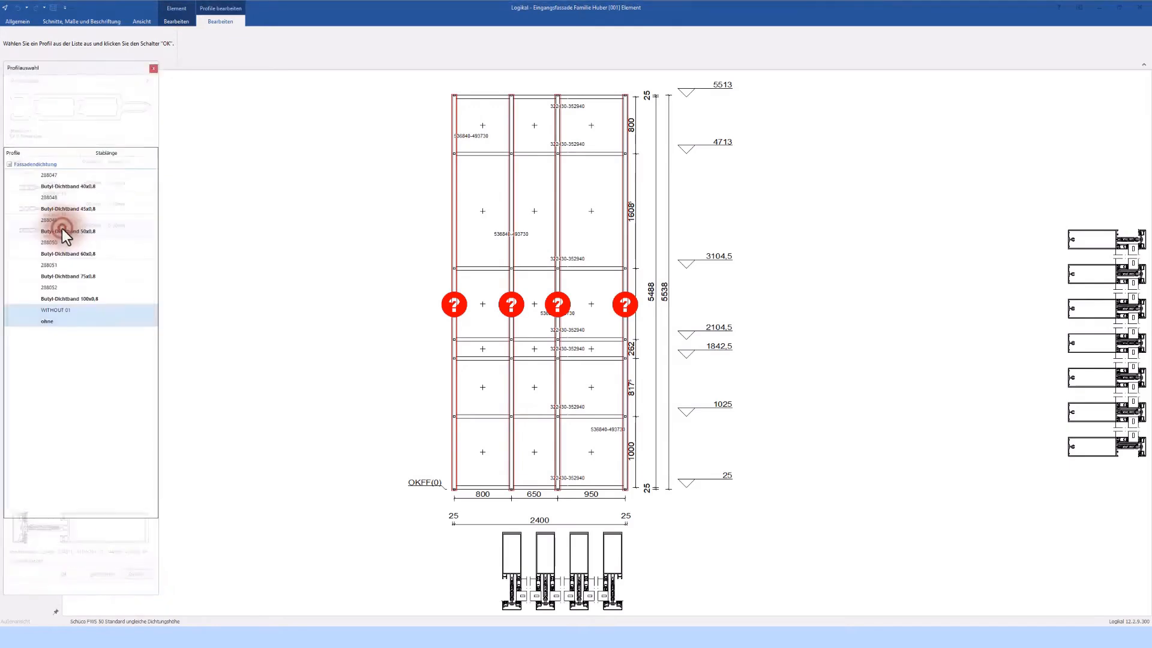
double_click(58, 316)
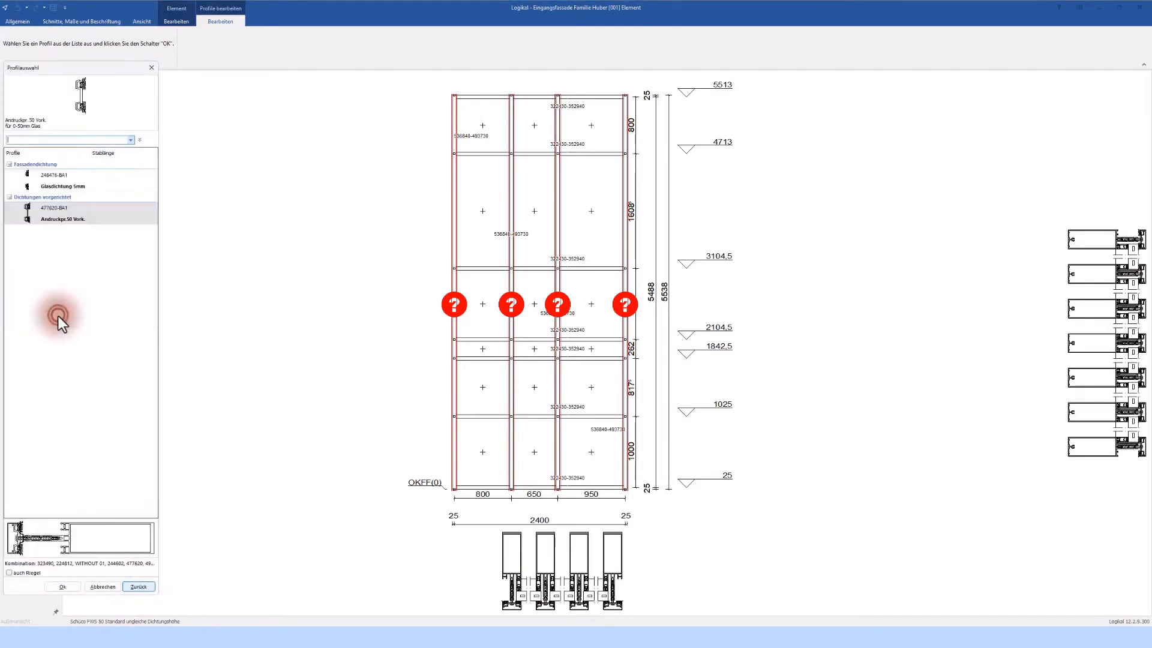
double_click(59, 217)
double_click(49, 473)
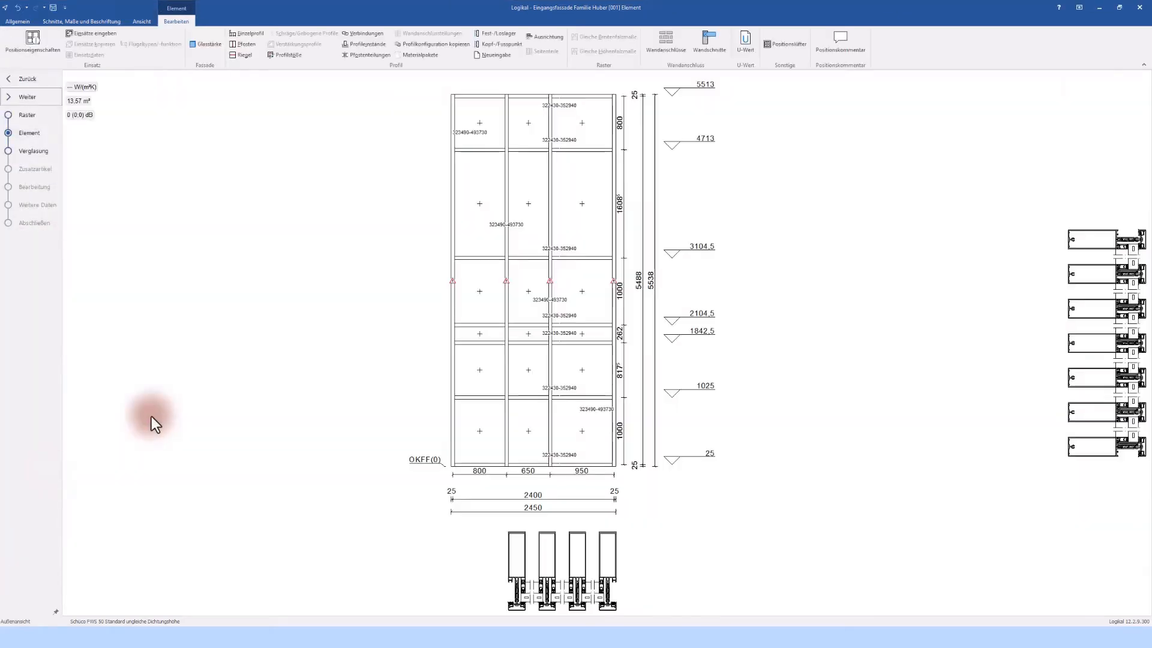
- Change all transoms to profile 322440 with Isolator 43 and complete the profile combination
left_click(240, 56)
left_click(537, 337)
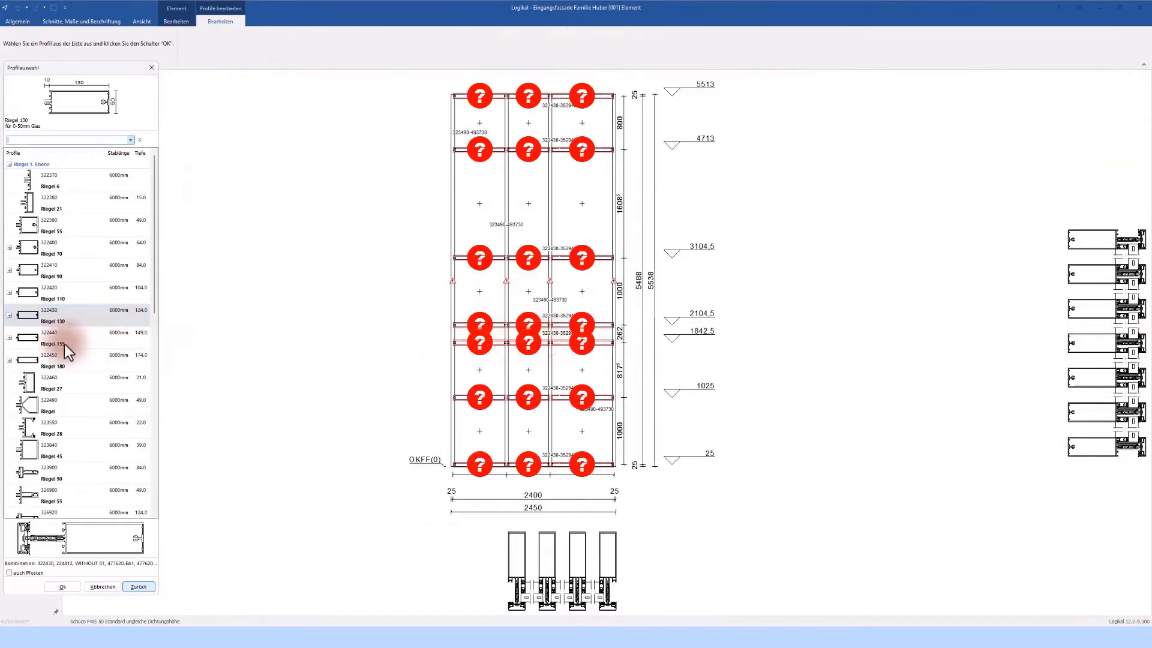
double_click(54, 343)
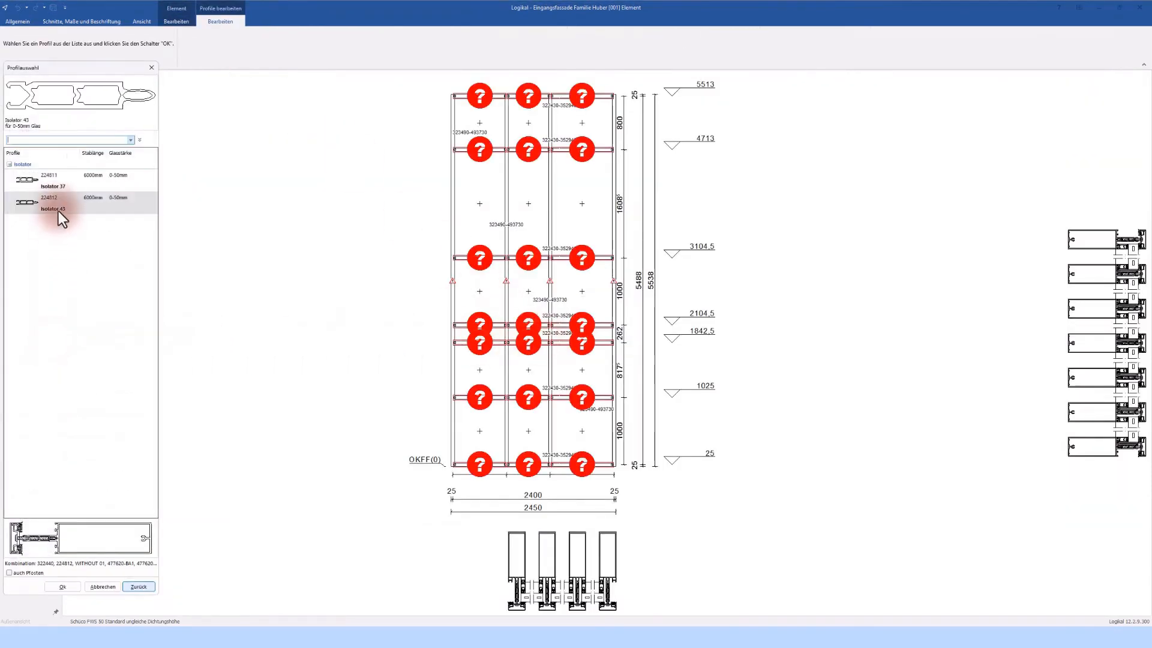
double_click(59, 204)
double_click(46, 243)
left_click(48, 382)
left_click(48, 382)
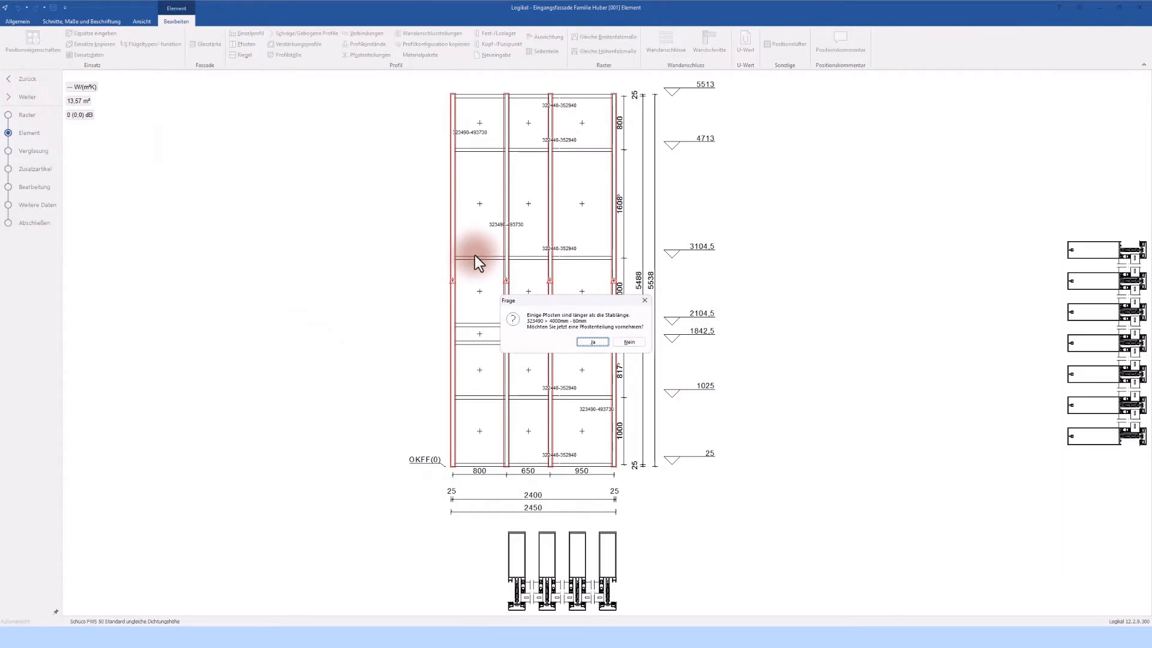
- Decline splitting the mullions, close the glass entry and return to the element stage
left_click(627, 343)
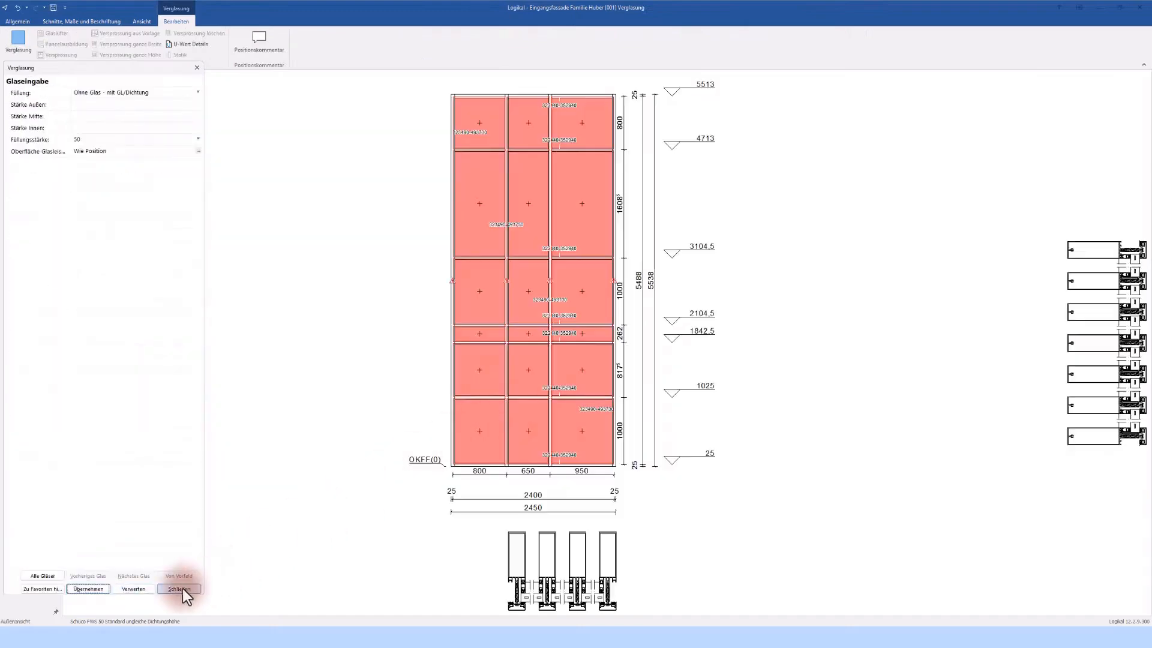
left_click(178, 588)
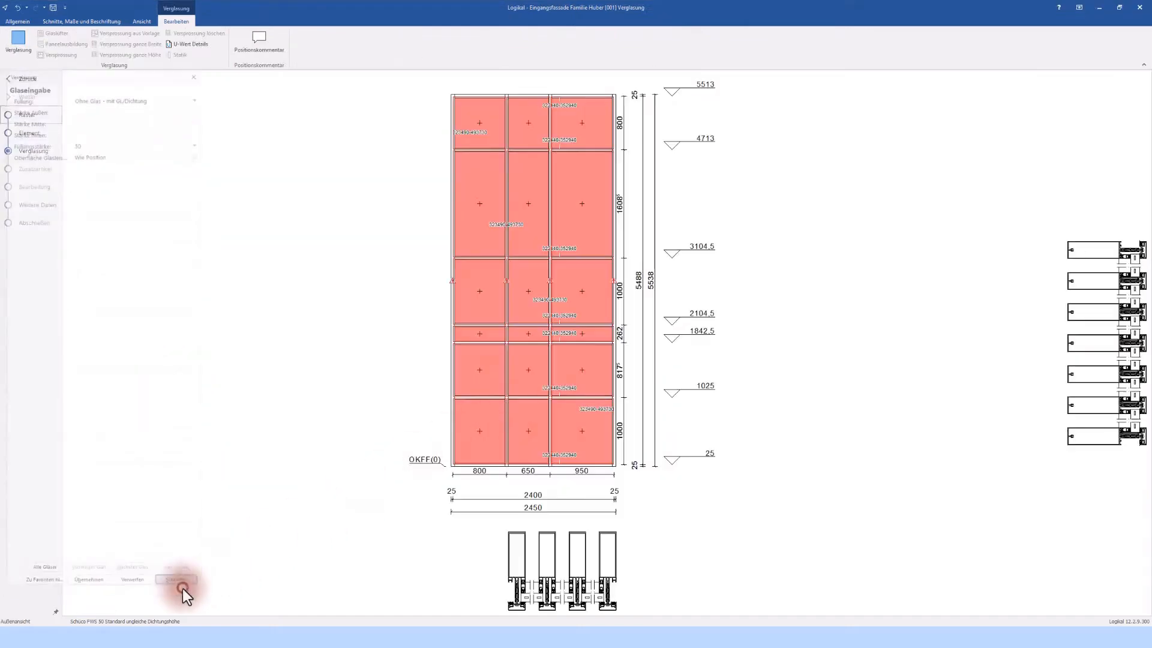
left_click(27, 137)
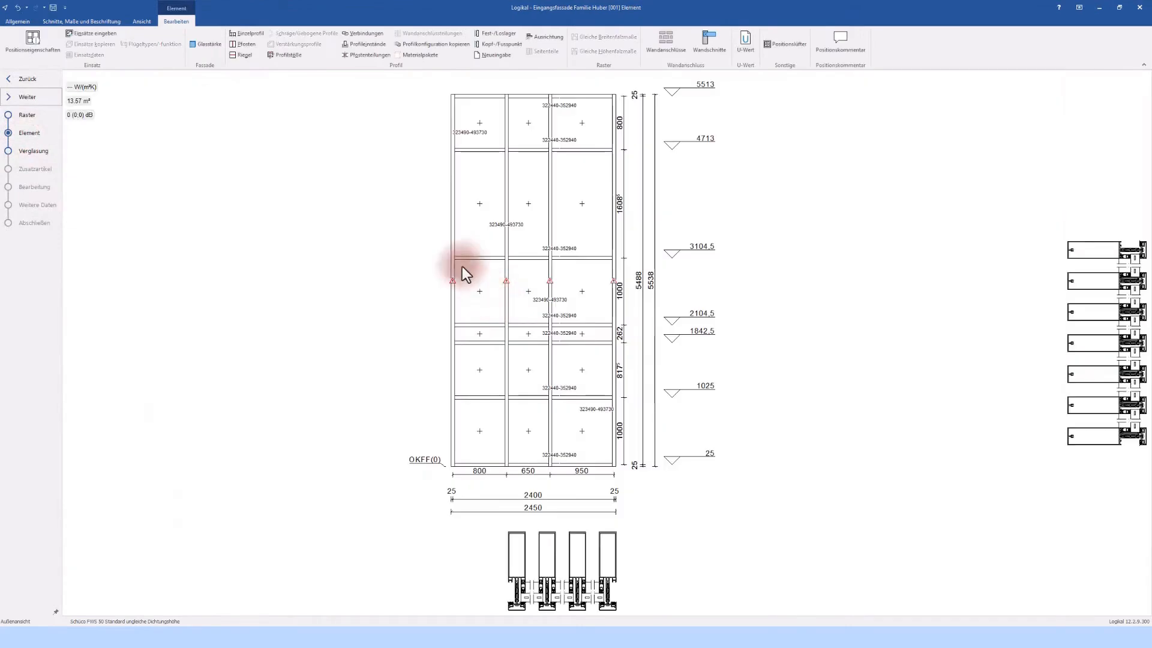
- Change the base profile of all mullions to Pfosten 150 (536850)
left_click(241, 44)
left_click(542, 343)
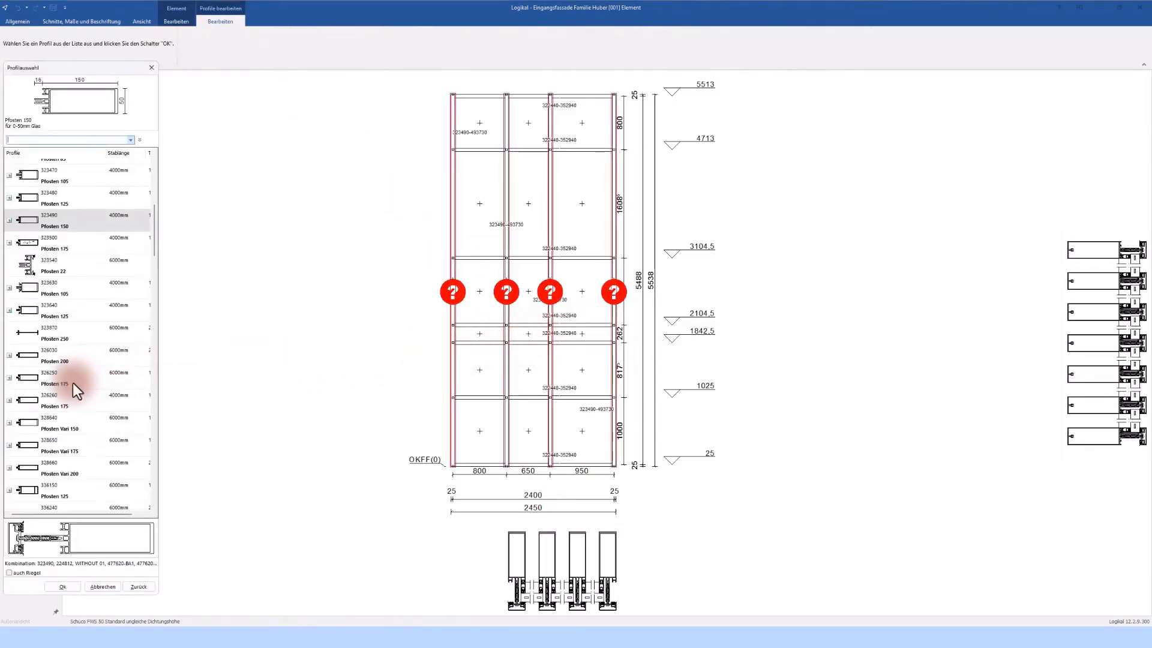
scroll(73, 383, "down", 3)
scroll(73, 383, "down", 3)
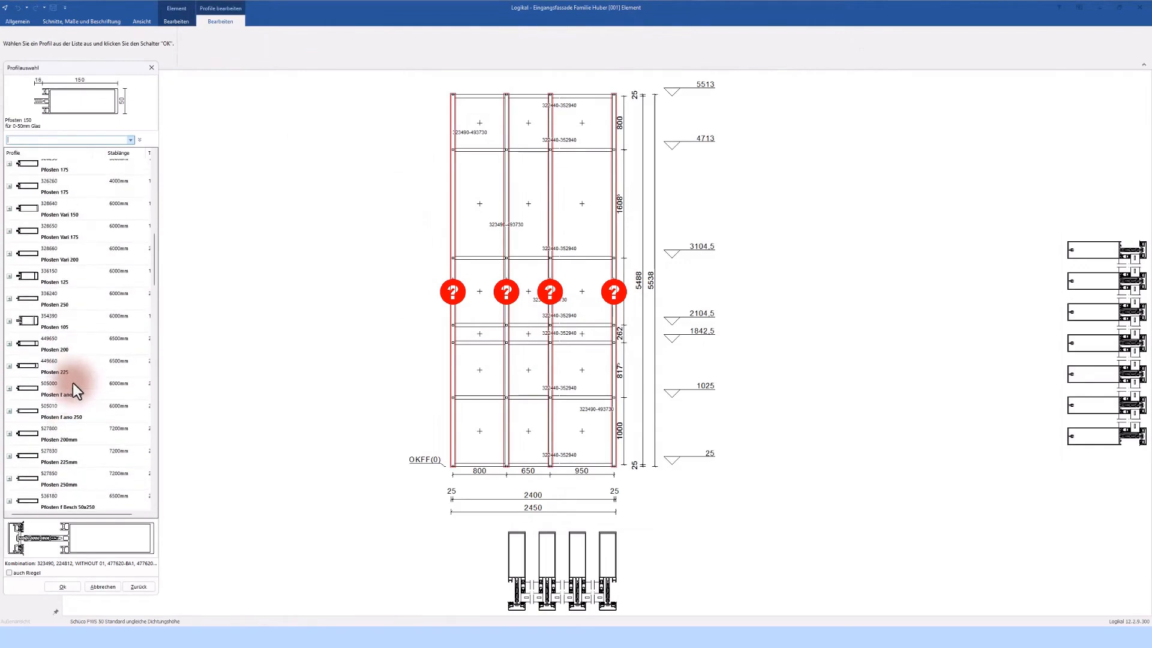
scroll(73, 383, "down", 3)
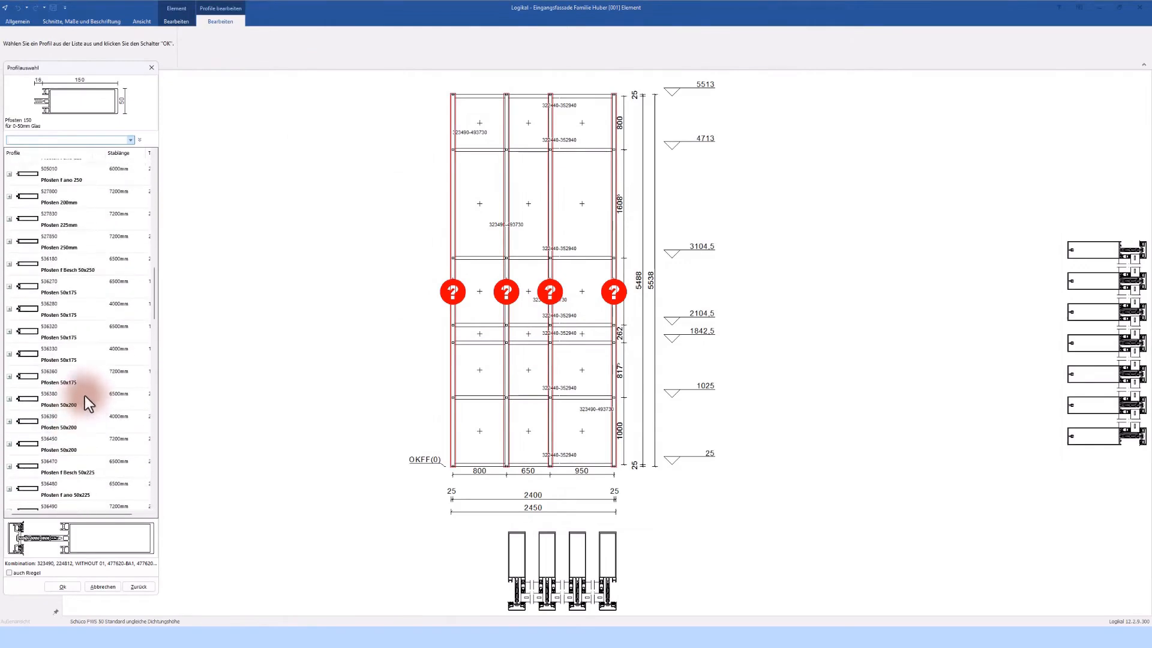
scroll(111, 423, "down", 3)
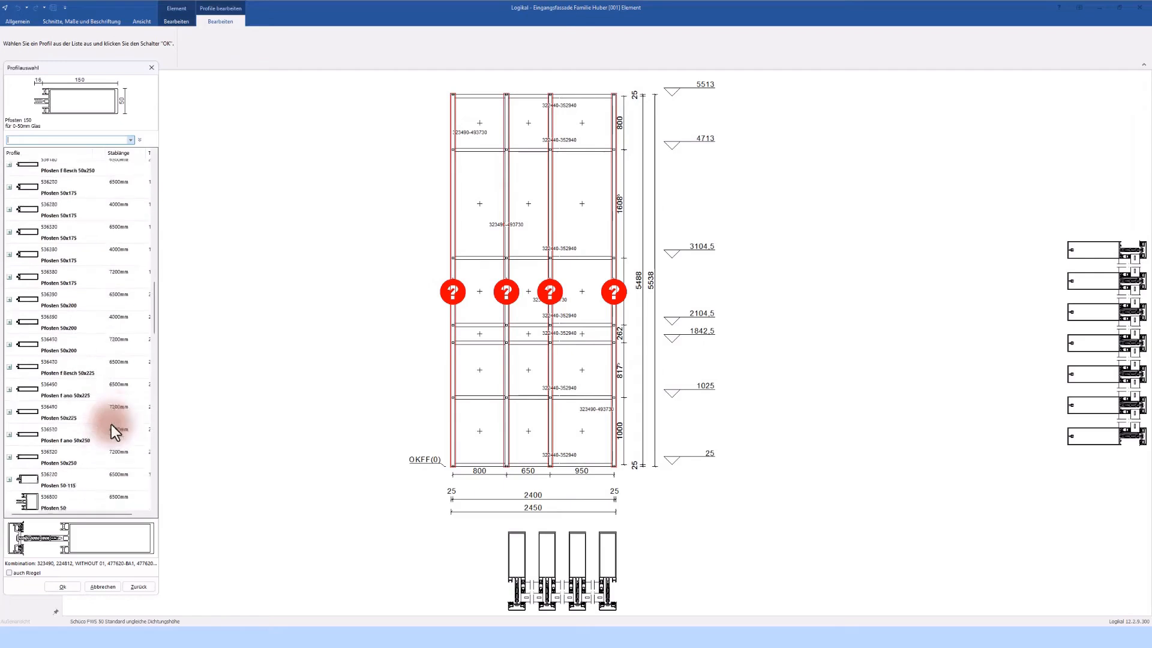
scroll(110, 424, "down", 3)
left_click(60, 427)
left_click(59, 430)
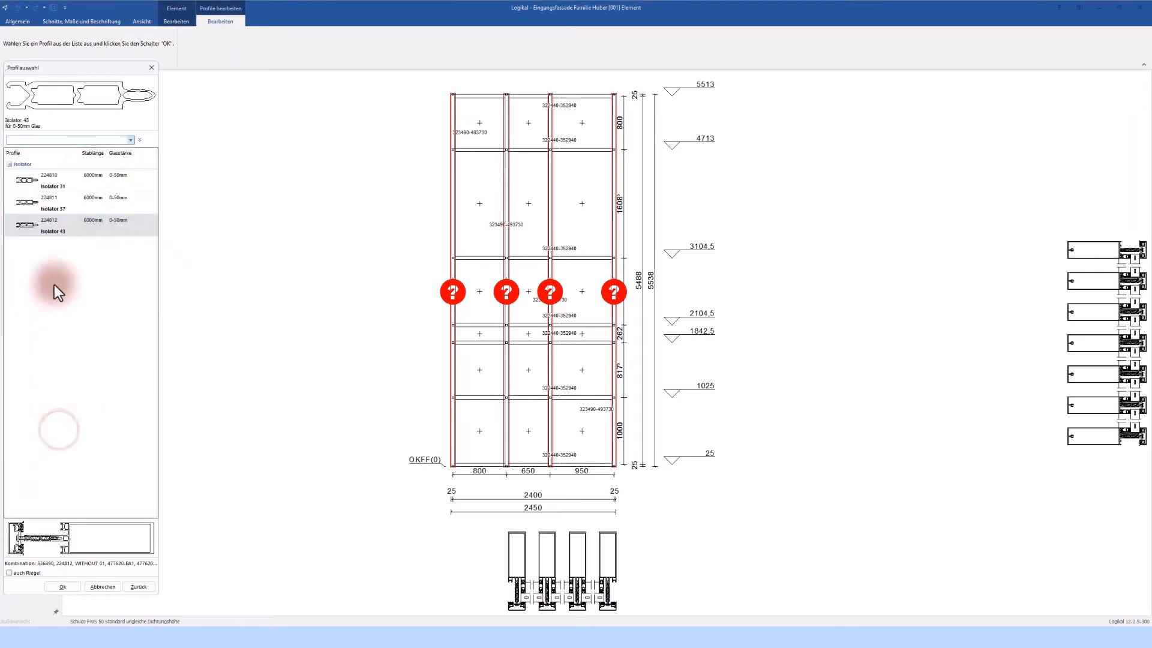
- Complete the mullion combination with Isolator 43, no butyl sealing tape and the gasket Andruckpr. 50 Vork. (477620-BA1), and confirm it
left_click(52, 226)
left_click(53, 309)
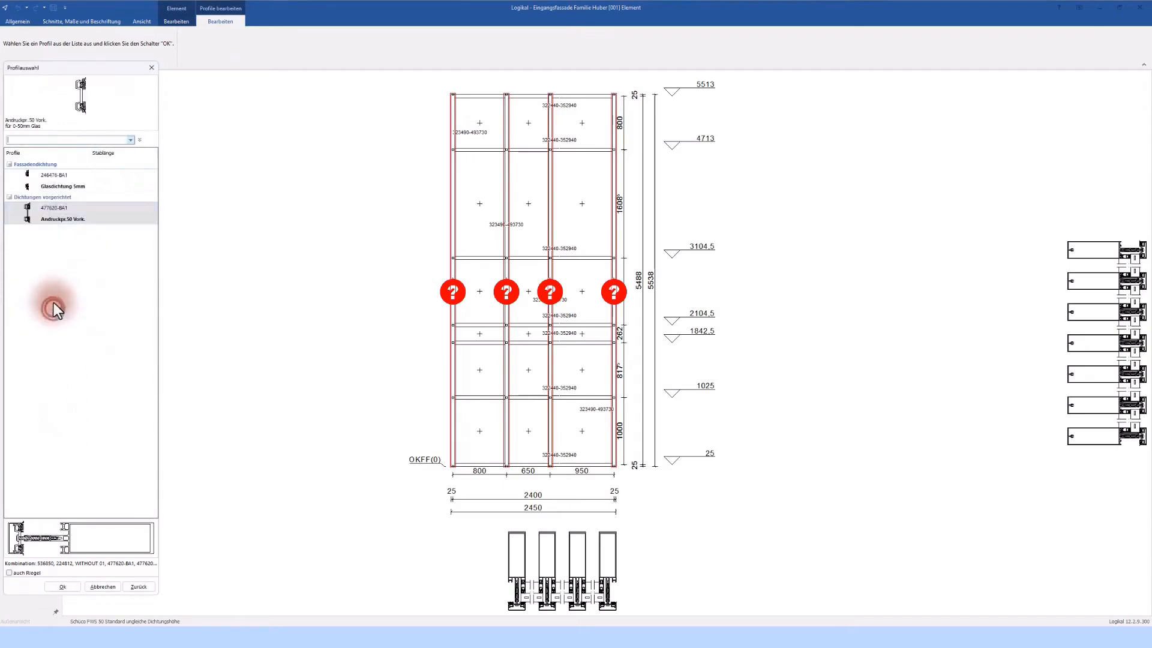
left_click(51, 214)
left_click(59, 367)
left_click(70, 588)
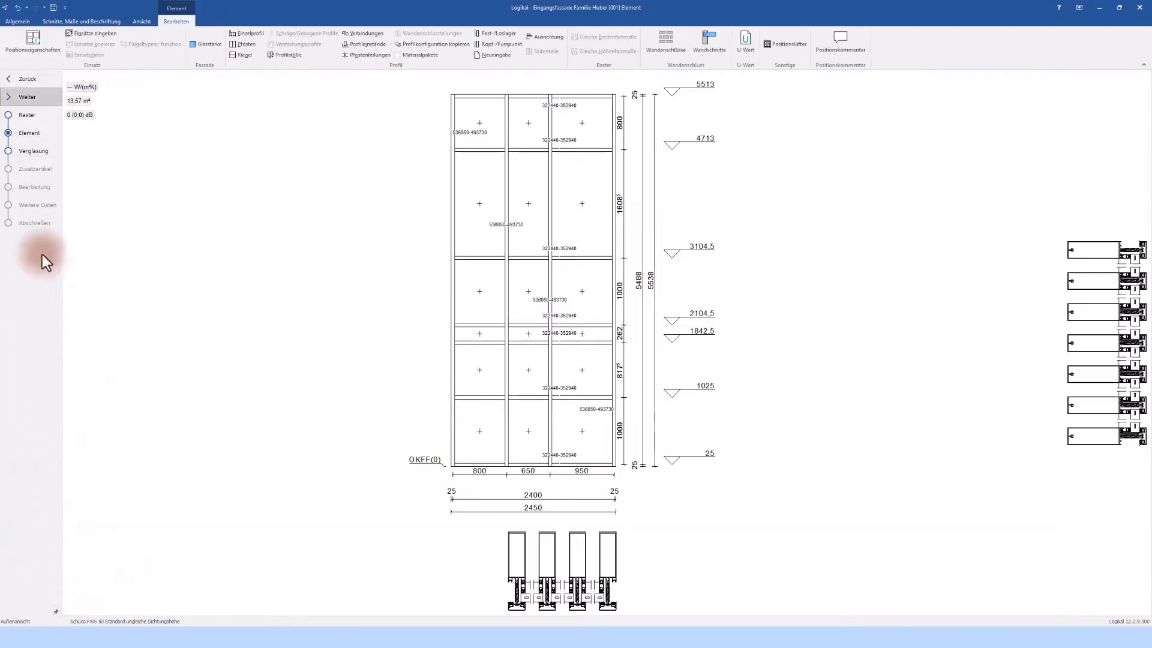
- Proceed to glazing and fill all fields with the standard three-layer insulating glass 10+6+10mm at a filling thickness of 46 mm
left_click(30, 98)
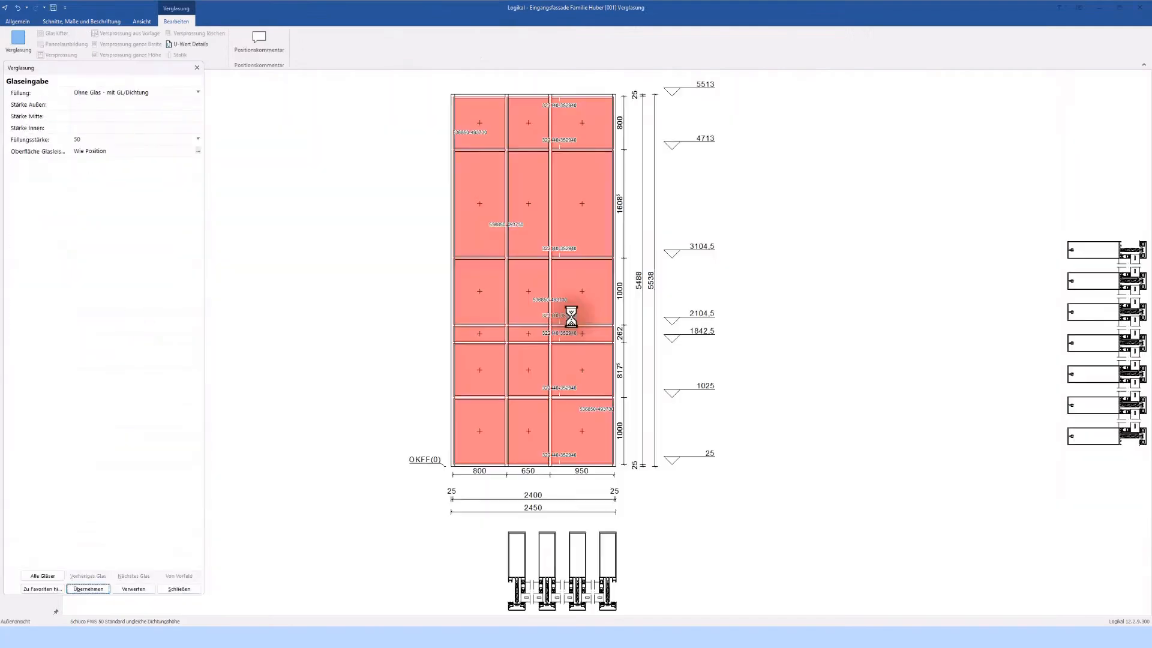
left_click(699, 110)
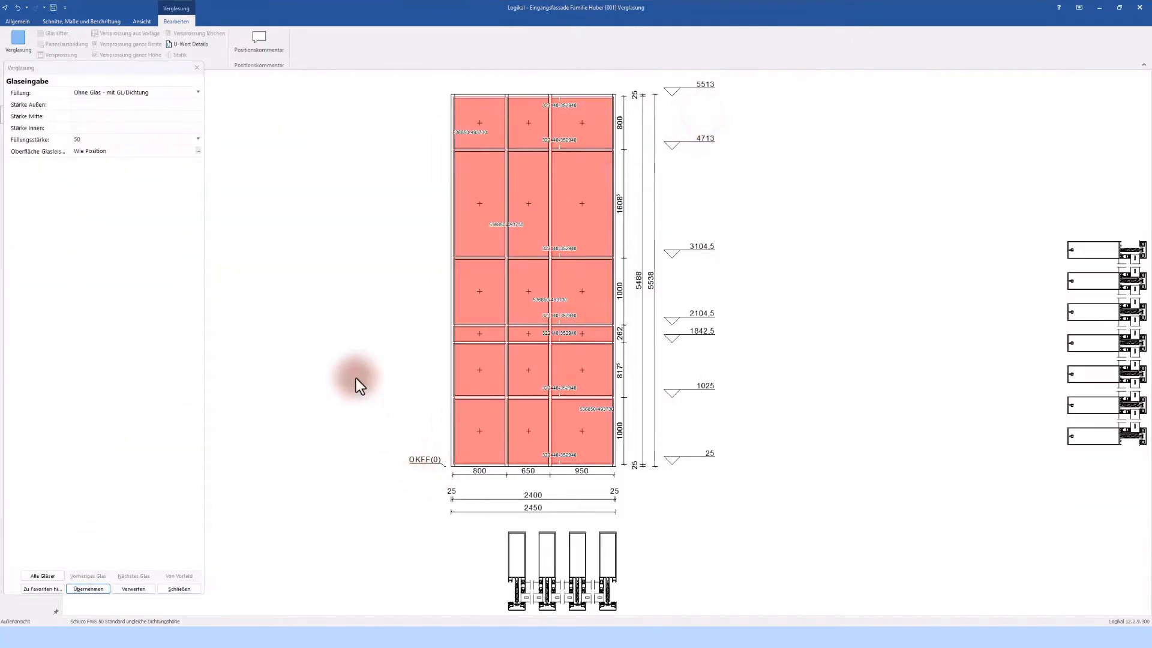
left_click(196, 93)
left_click(96, 123)
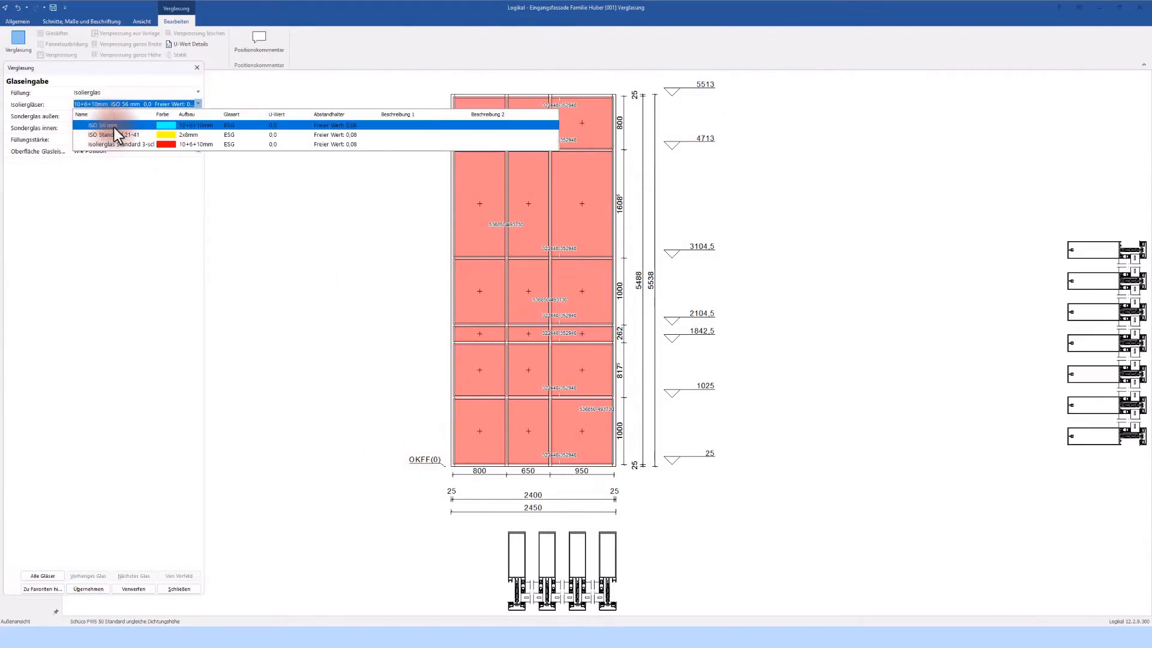
left_click(109, 143)
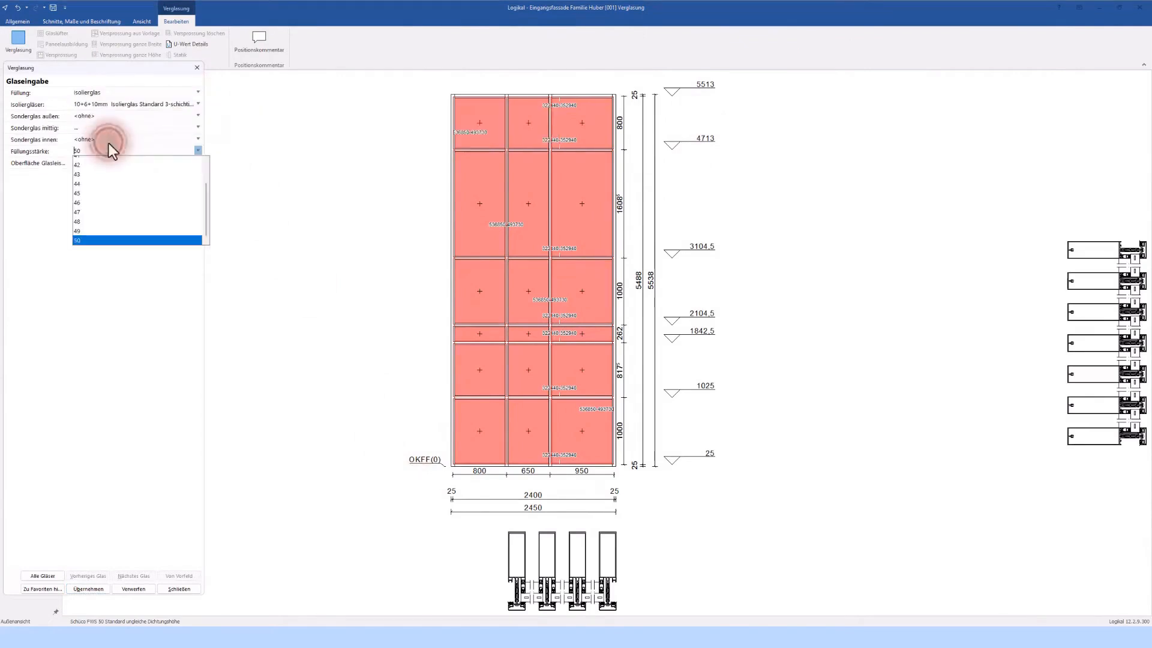
left_click(78, 203)
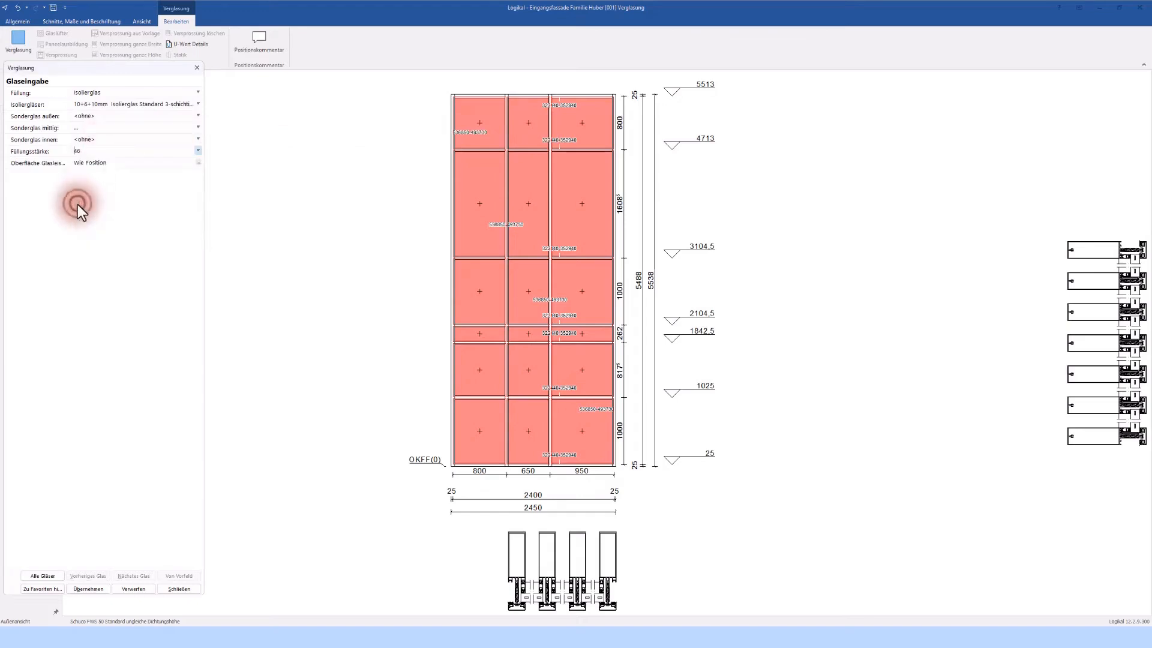
left_click(77, 589)
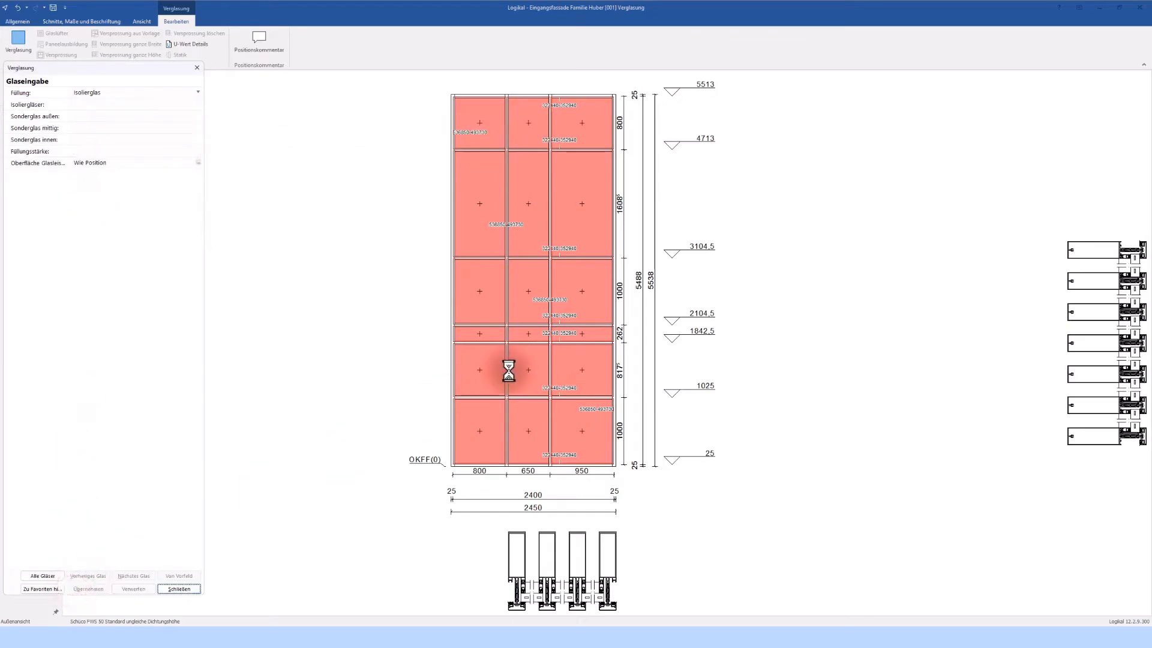
- Fill the three fields of the narrow 262 mm row with the panel Blechpaneel 1,1 at a filling thickness of 46 mm
left_click_drag(635, 335, 441, 337)
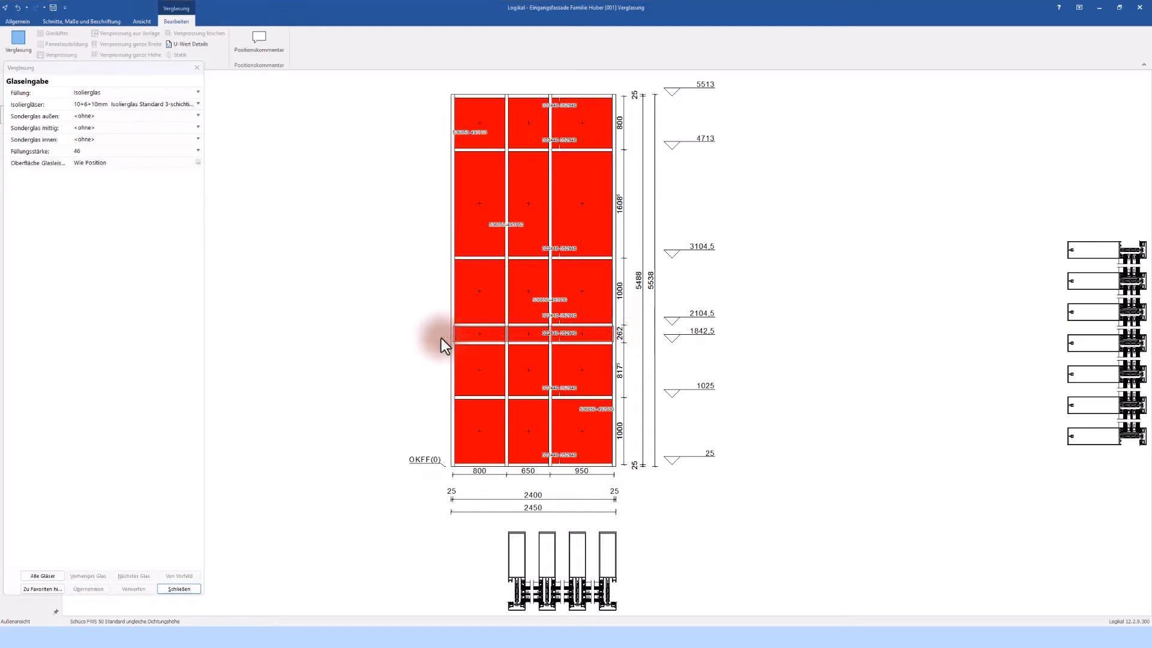
left_click(197, 93)
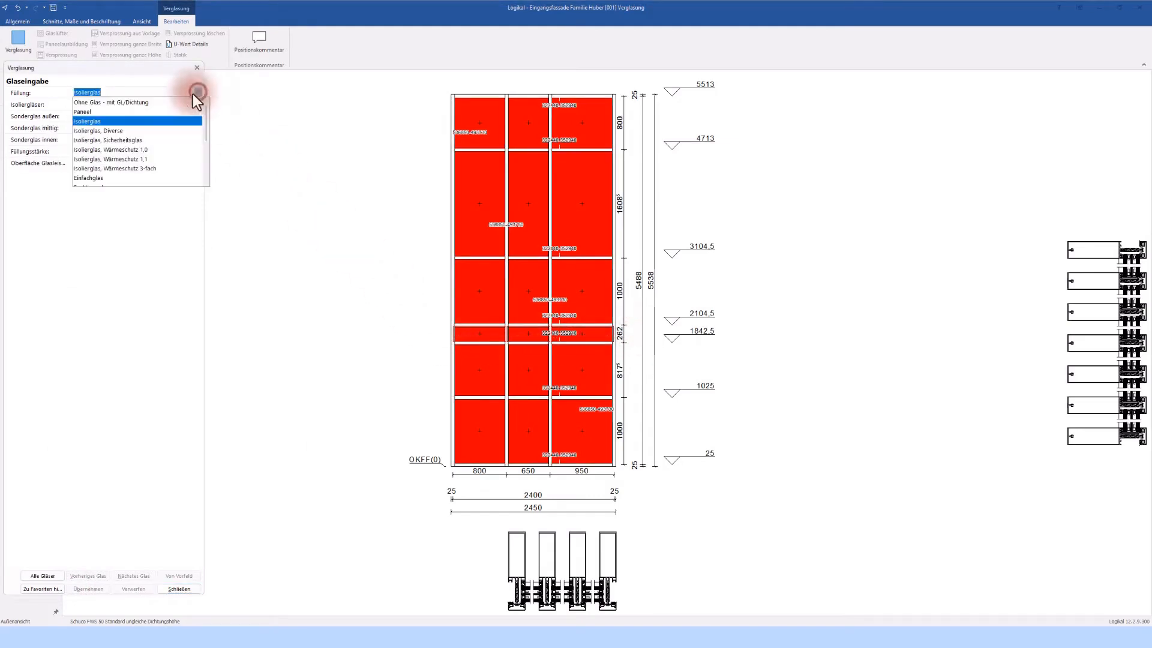
left_click(86, 114)
left_click(94, 125)
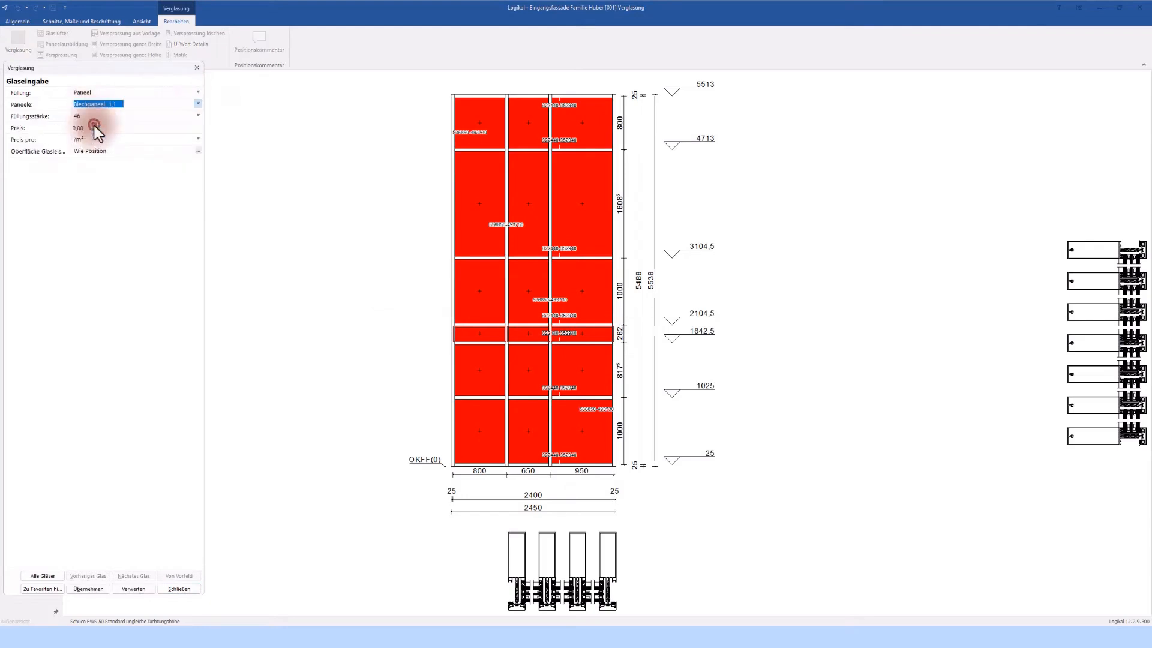
left_click(89, 588)
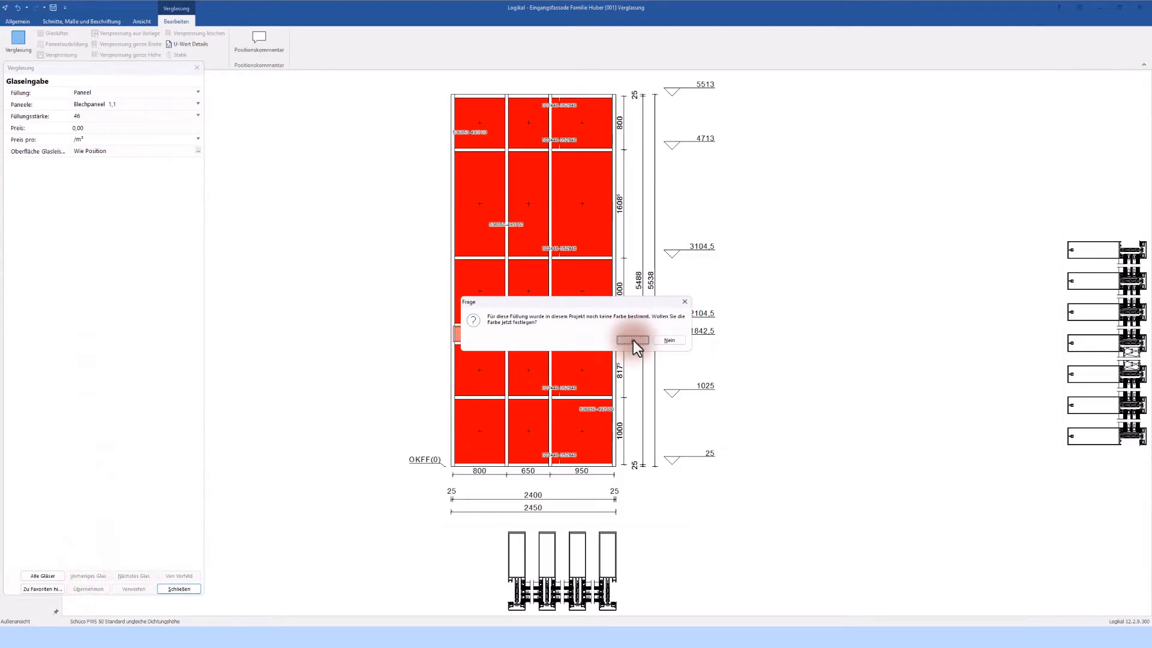
- Assign the filling colour Blau to the sheet panel and close the glass entry
left_click(633, 340)
left_click(661, 310)
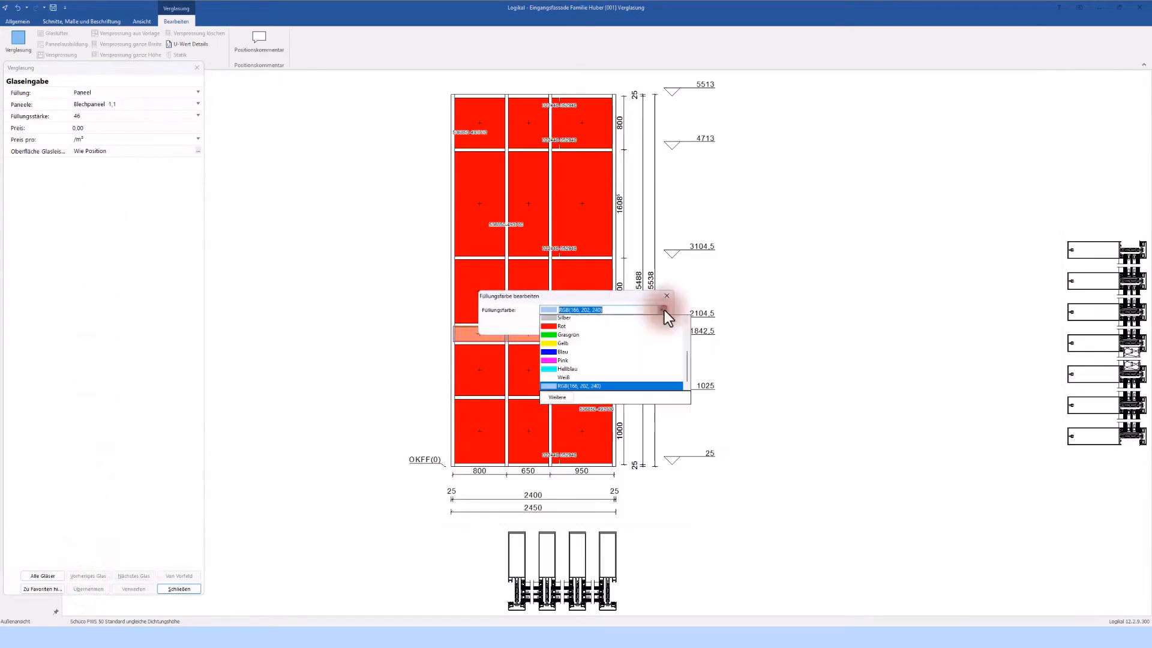
left_click(560, 352)
left_click(607, 327)
left_click(179, 588)
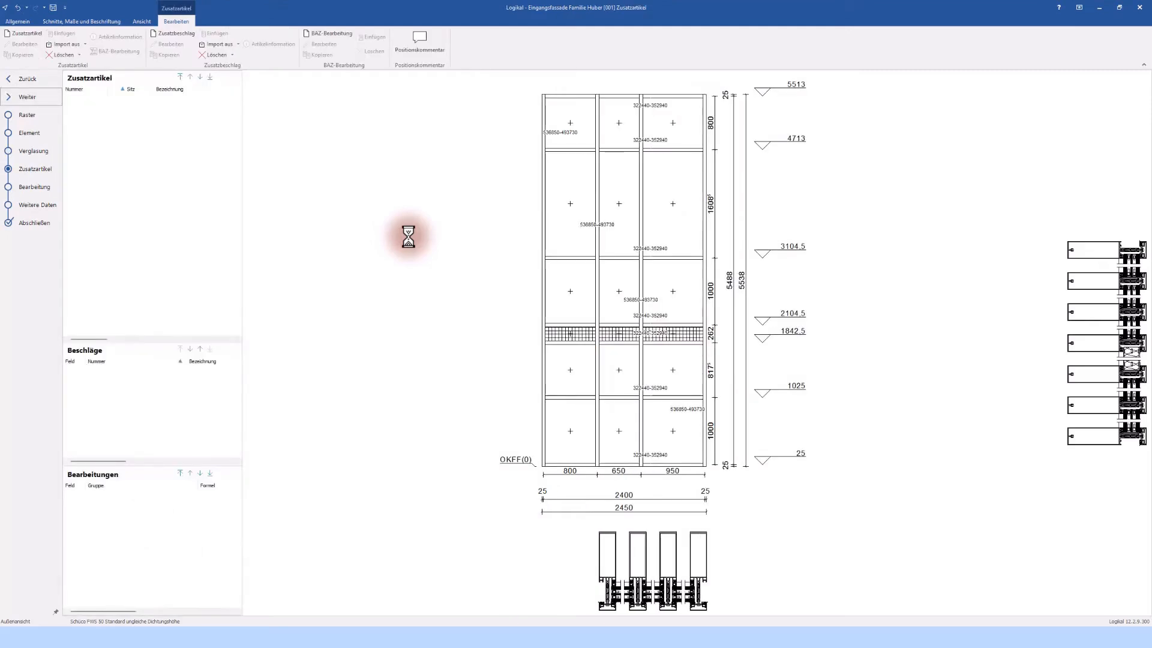
- Complete the remaining position stages and insert the facade into HiCAD with all machining, naming the top assembly by project name and position
left_click(40, 94)
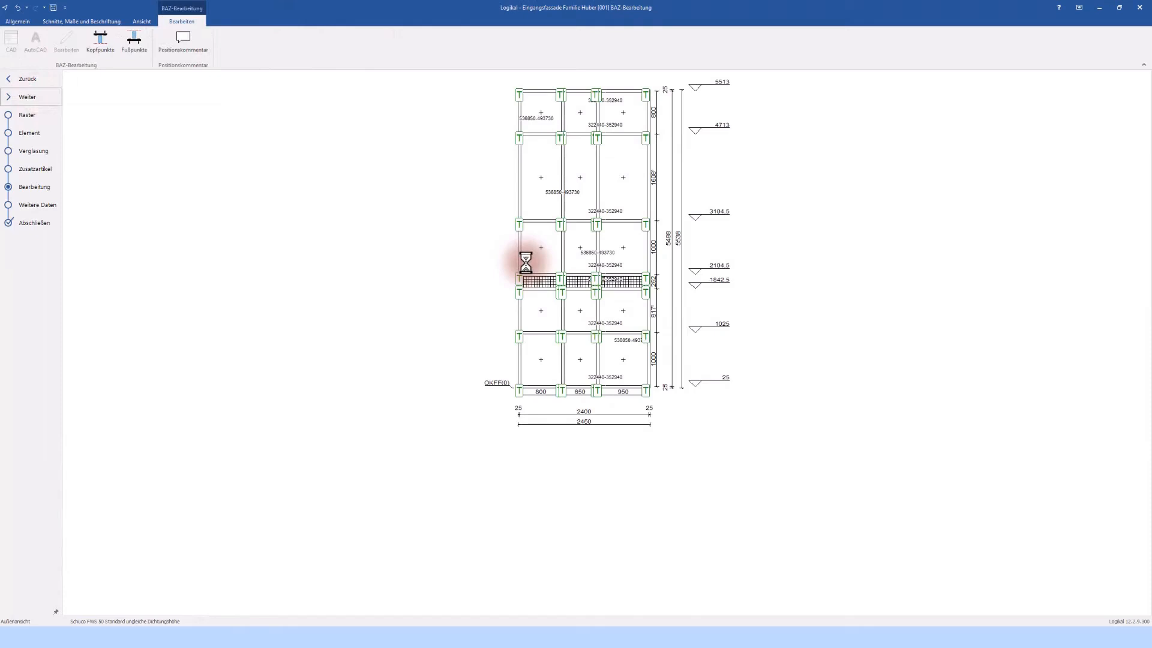
left_click(36, 95)
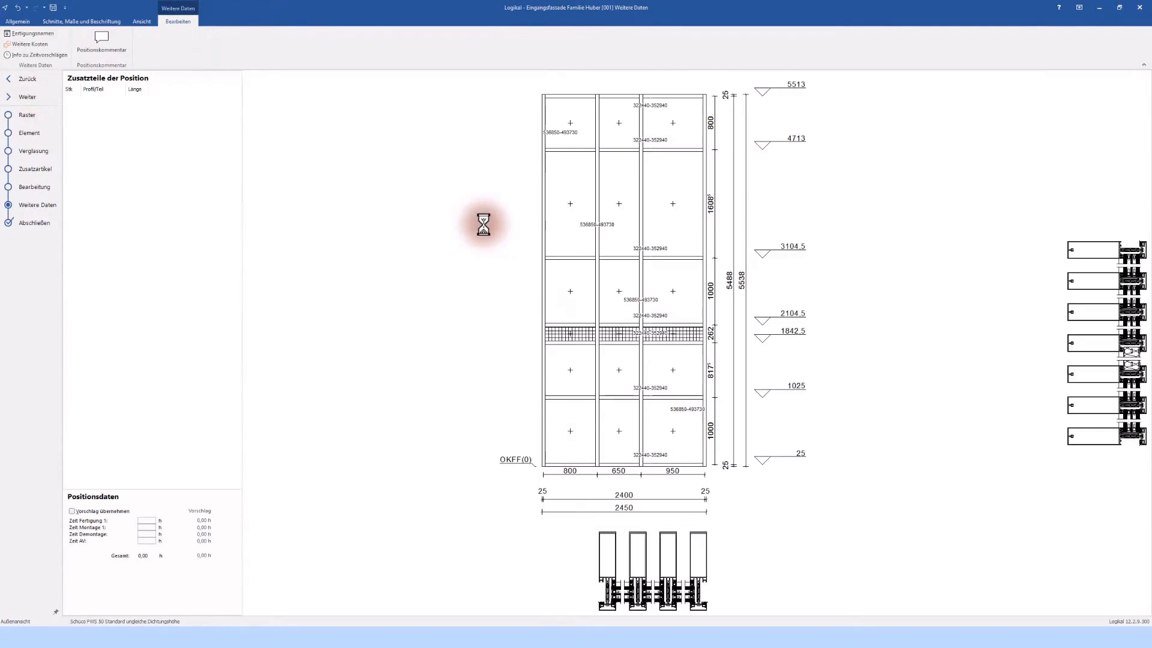
left_click(30, 98)
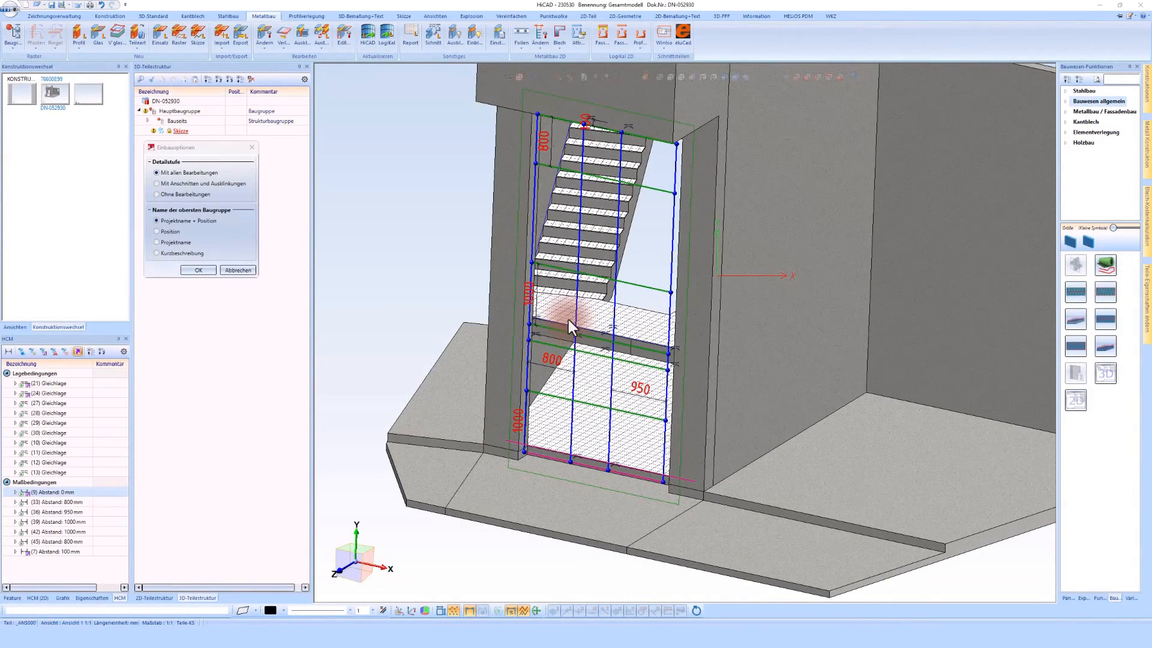
left_click(197, 269)
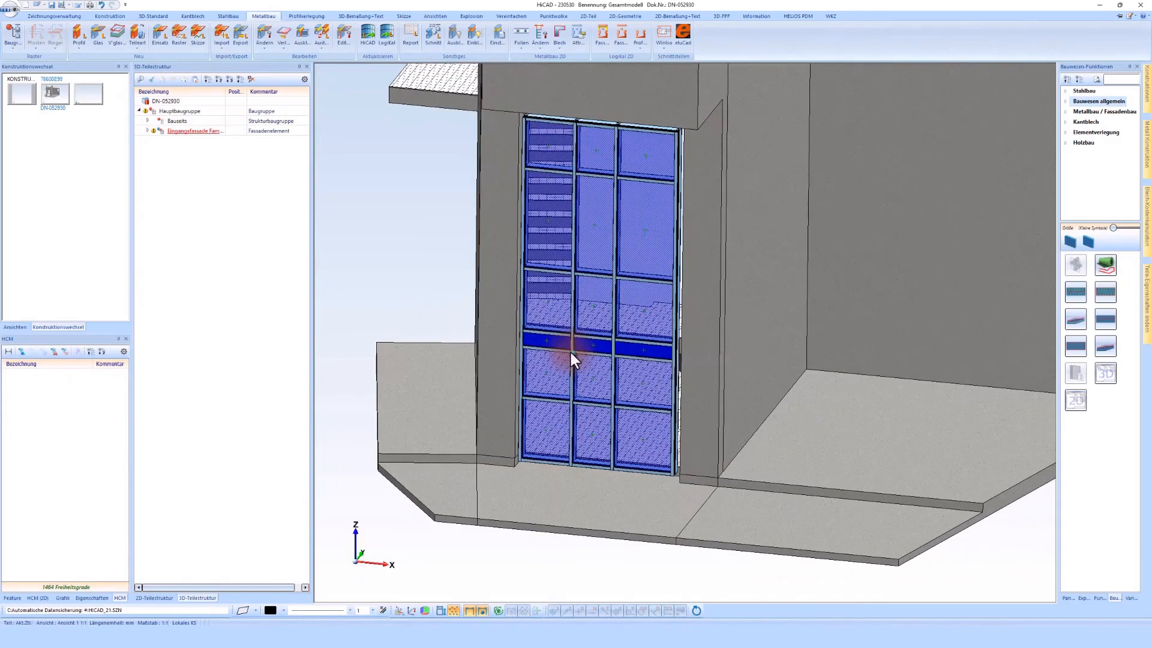
- Create a subassembly named Fassade under the Hauptbaugruppe, not relevant for the parts list and with part type Strukturbaugruppe
middle_click_drag(554, 467, 553, 466)
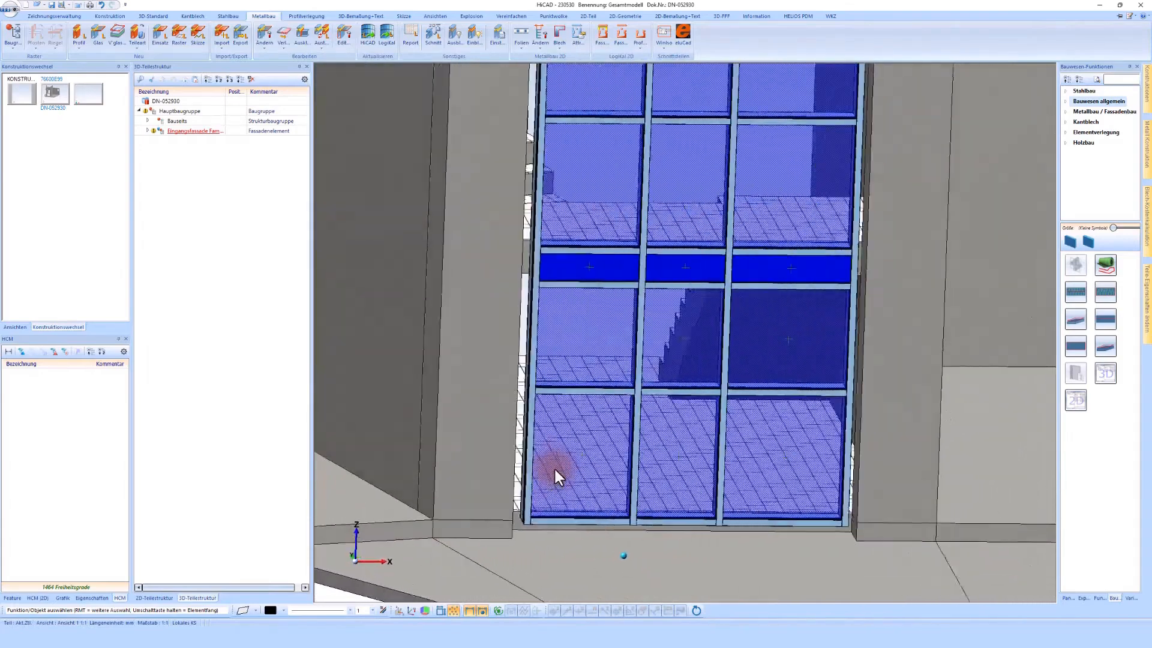
right_click(185, 117)
left_click(233, 207)
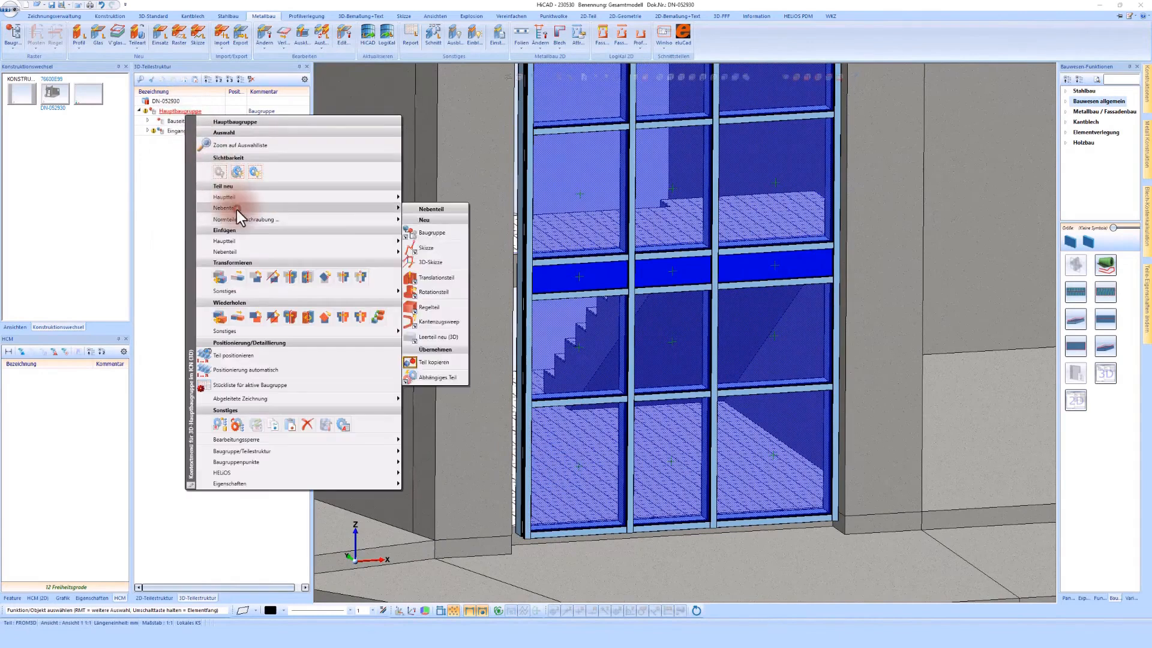
left_click(433, 233)
double_click(298, 95)
type("Fassade")
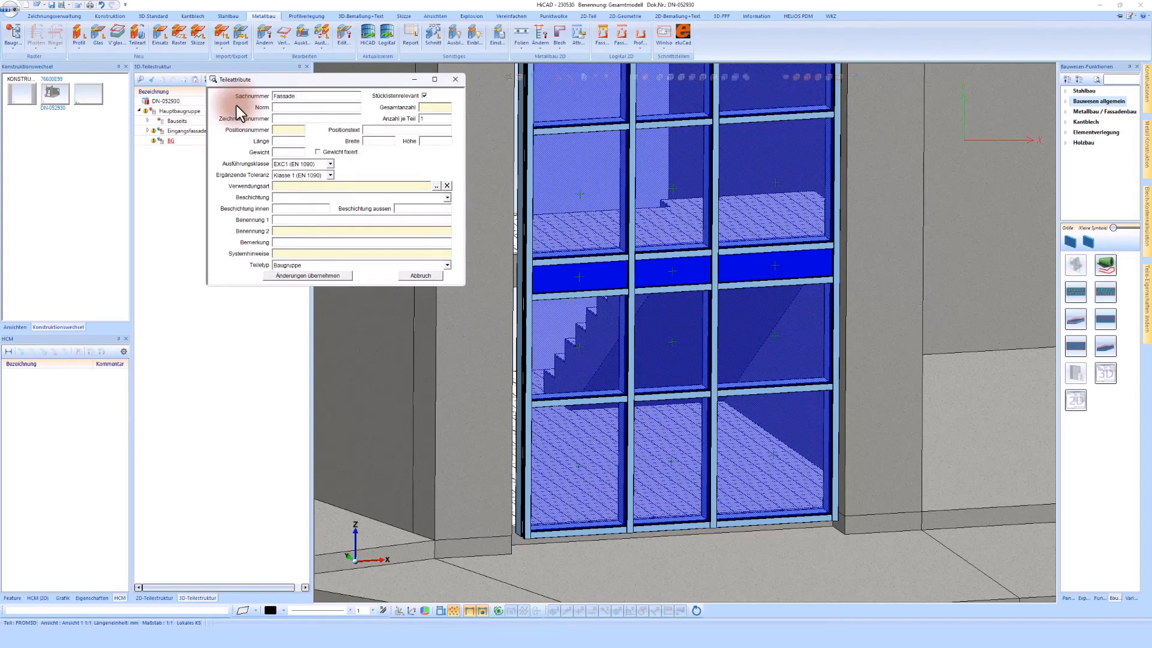
left_click(424, 95)
left_click(312, 266)
left_click(317, 326)
left_click(318, 275)
- Move the entrance facade element into the Fassade assembly and save the drawing, suppressing the position number warning for this drawing
left_click(181, 132)
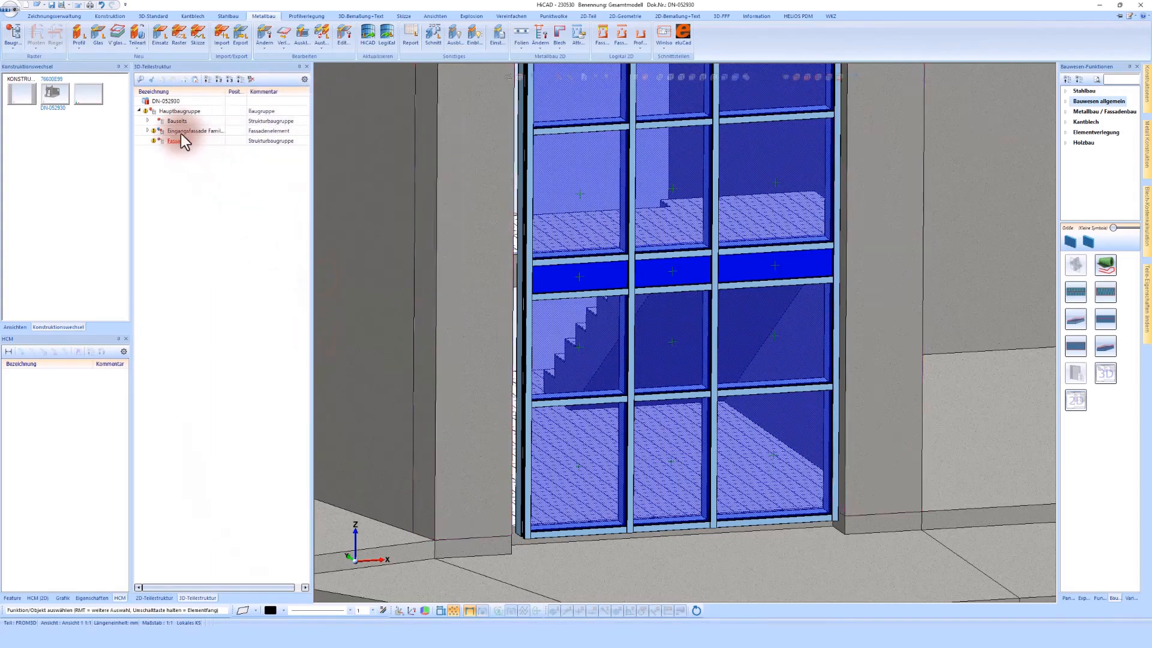
left_click_drag(183, 132, 182, 142)
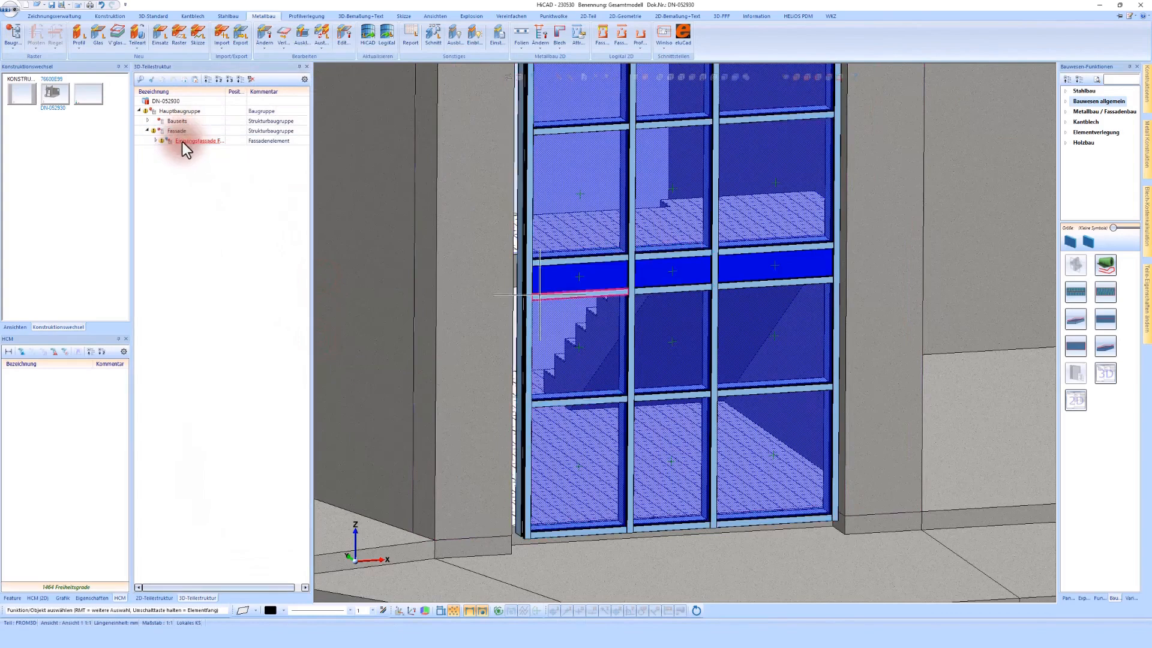
scroll(598, 286, "down", 2)
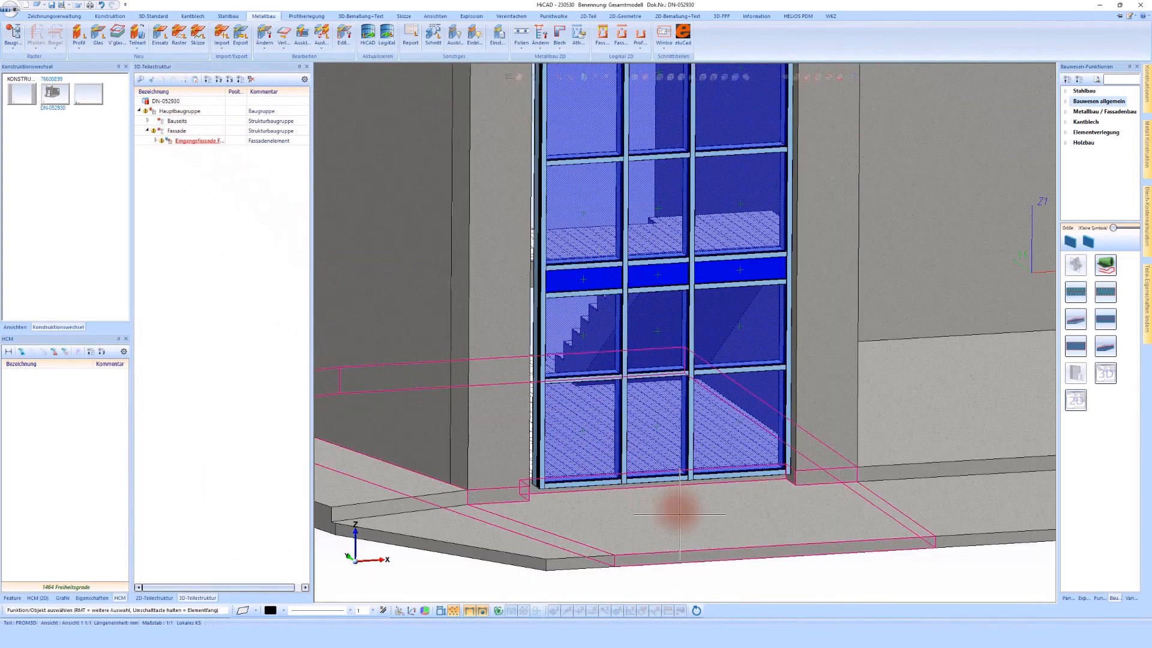
key("ctrl+s")
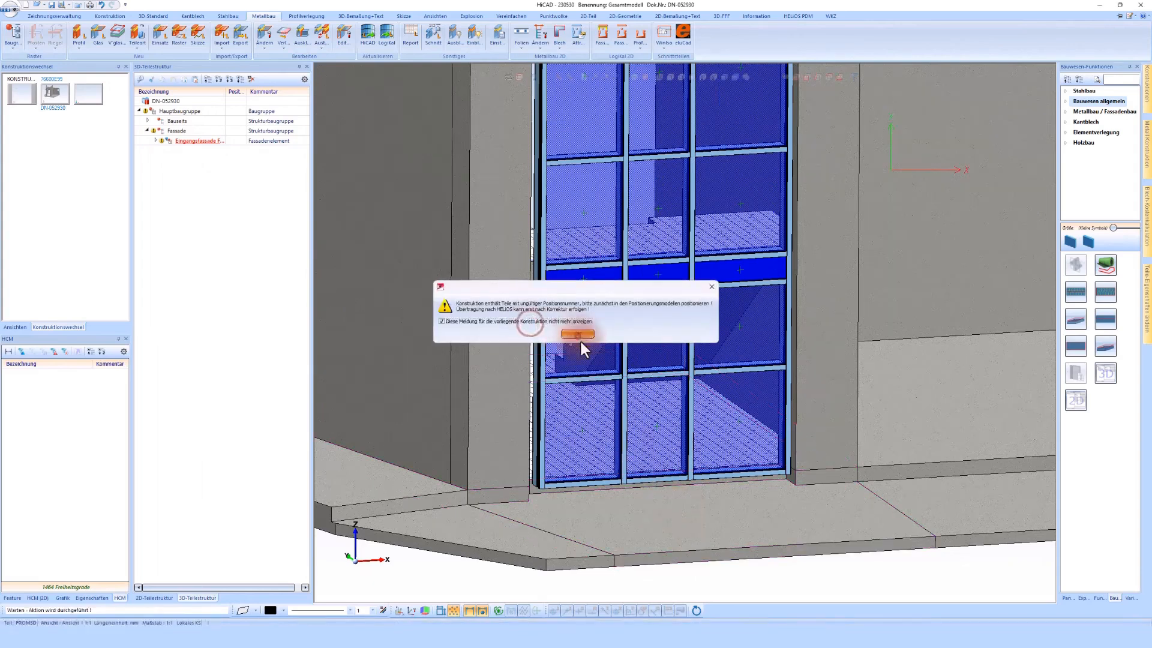
left_click(577, 334)
- Start a variable dimension and try measuring from the outer mullion's lower edge to the corner of the slab below
scroll(550, 464, "up", 5)
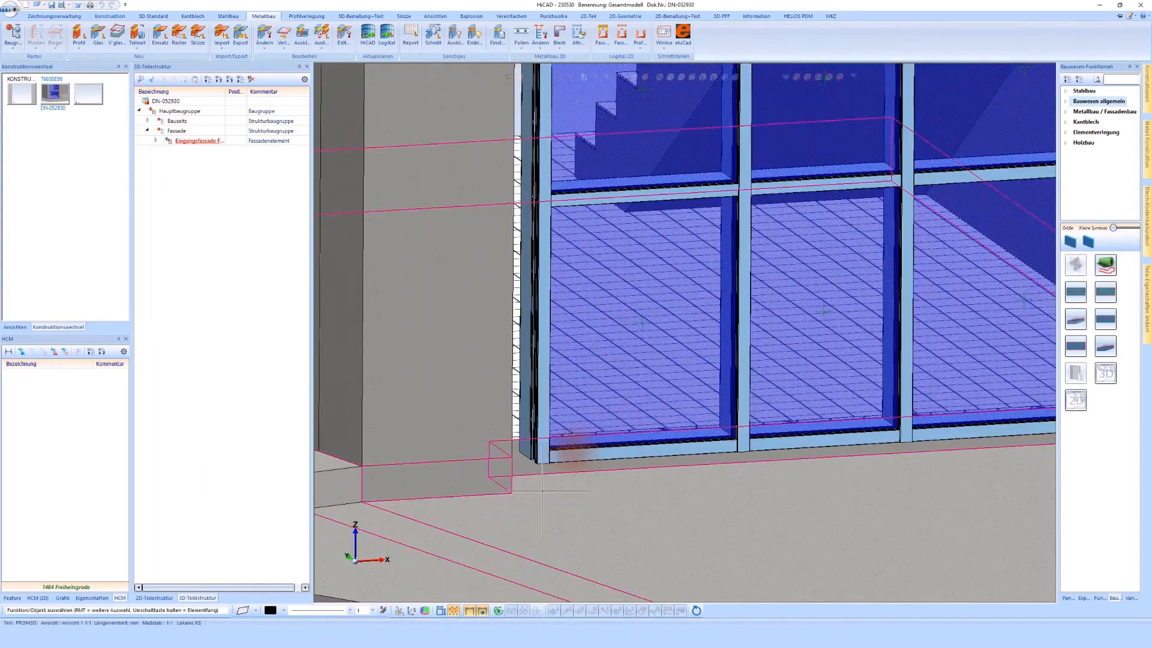
middle_click_drag(549, 462, 570, 458)
scroll(611, 473, "up", 6)
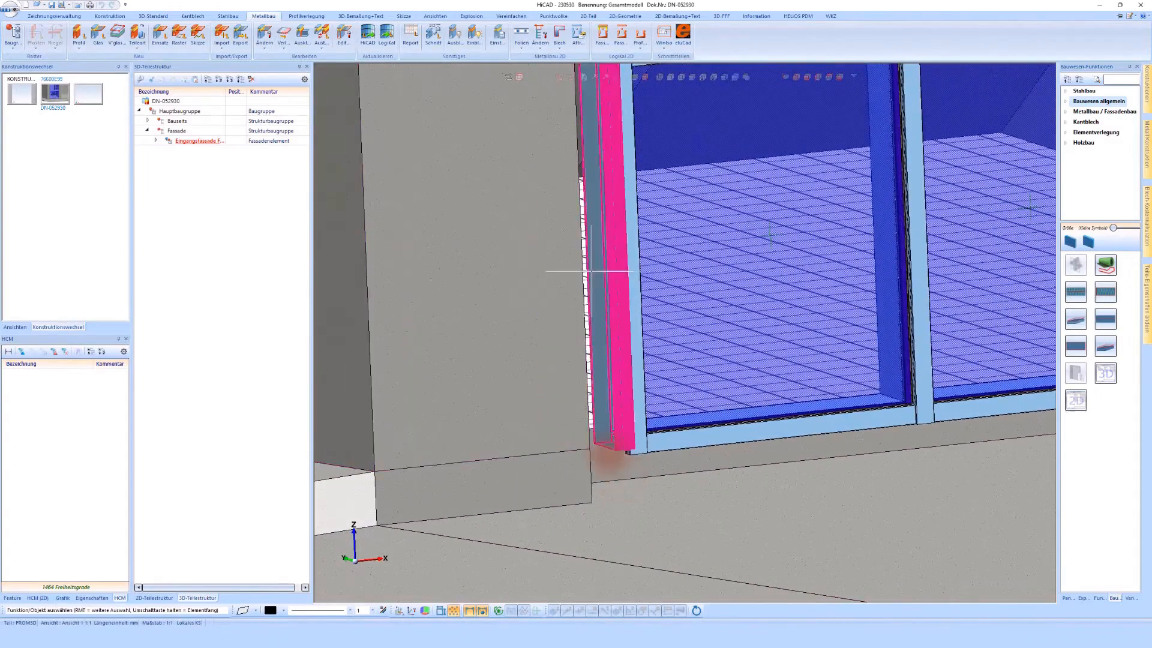
left_click(362, 15)
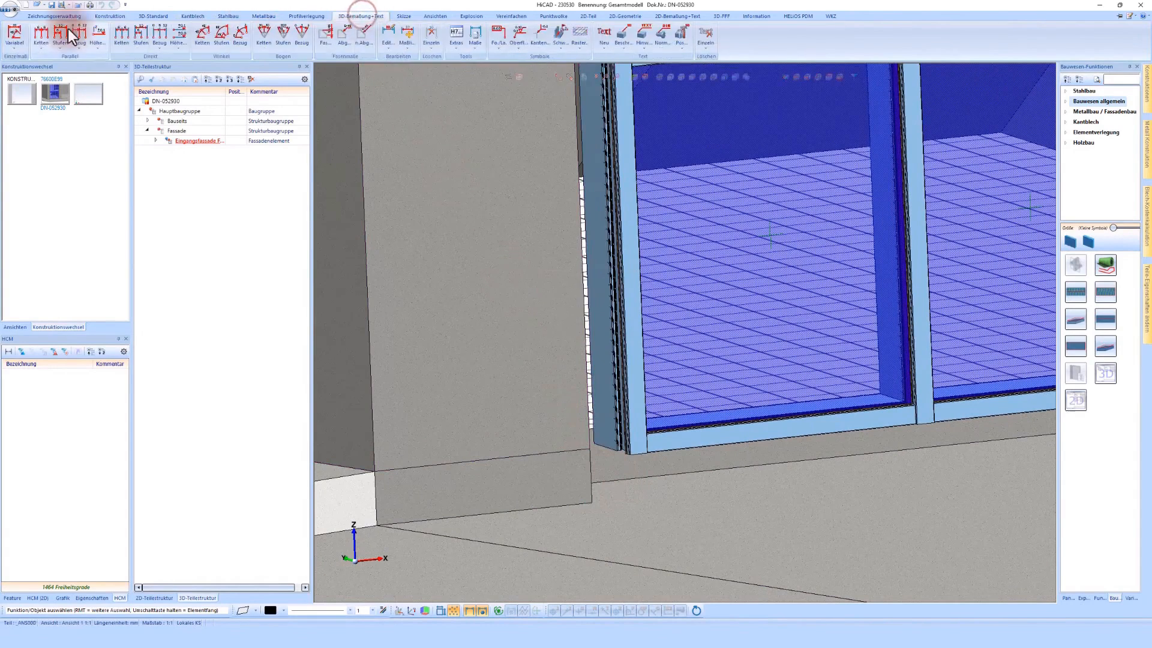
left_click(14, 34)
scroll(609, 495, "up", 4)
left_click(611, 348)
left_click(549, 514)
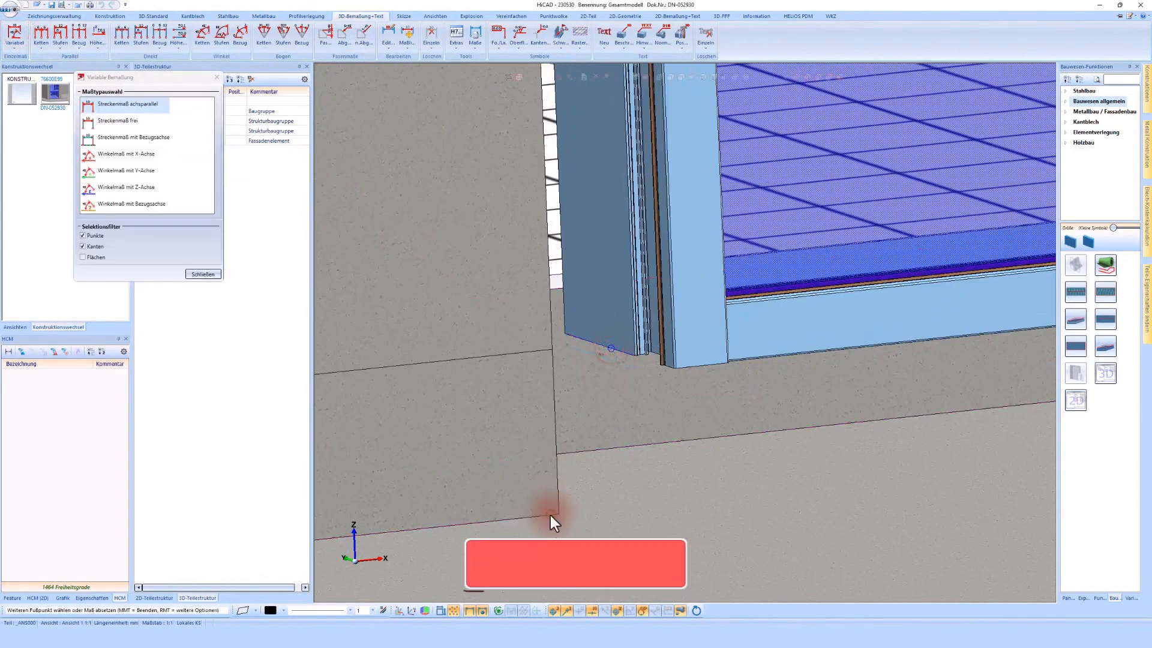
scroll(699, 449, "up", 4)
scroll(696, 426, "down", 3)
middle_click(632, 374)
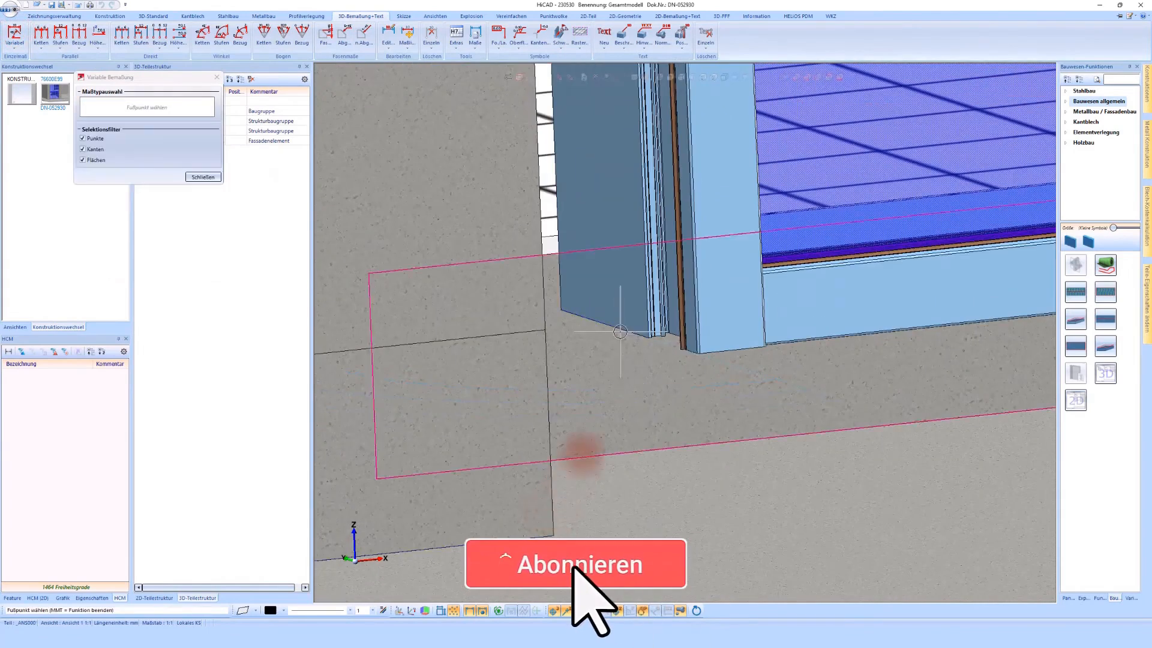
- Place an axis-parallel vertical dimension from the outer mullion's lower corner to the slab corner below it
left_click(648, 337)
left_click(550, 533)
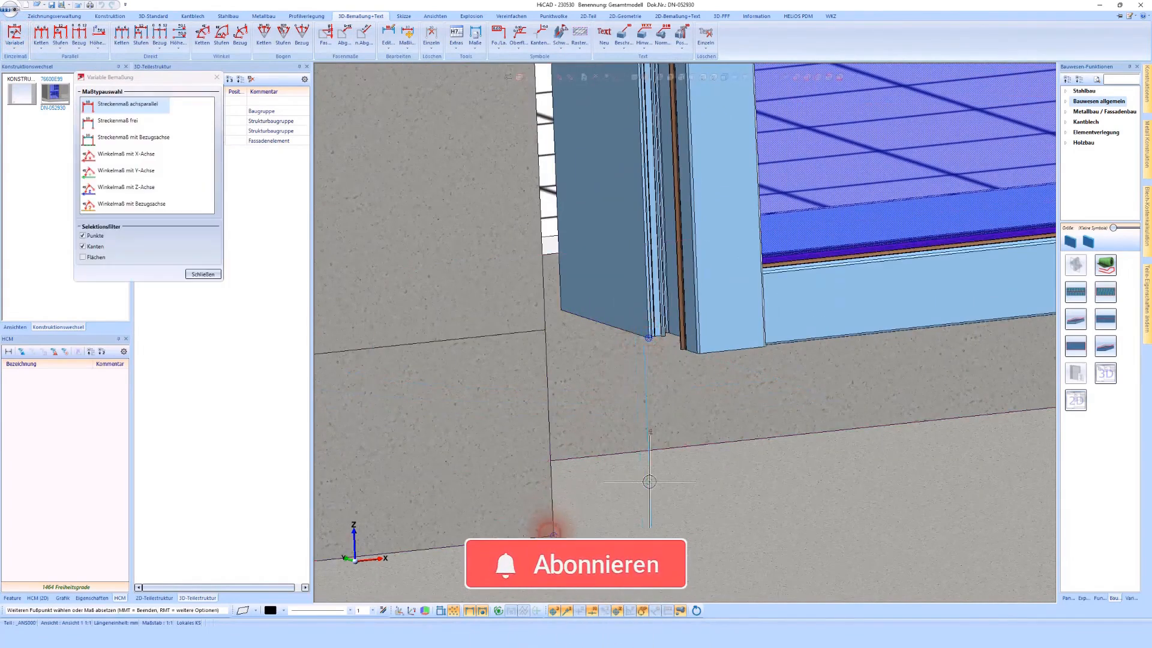
scroll(650, 381, "up", 3)
scroll(616, 387, "down", 2)
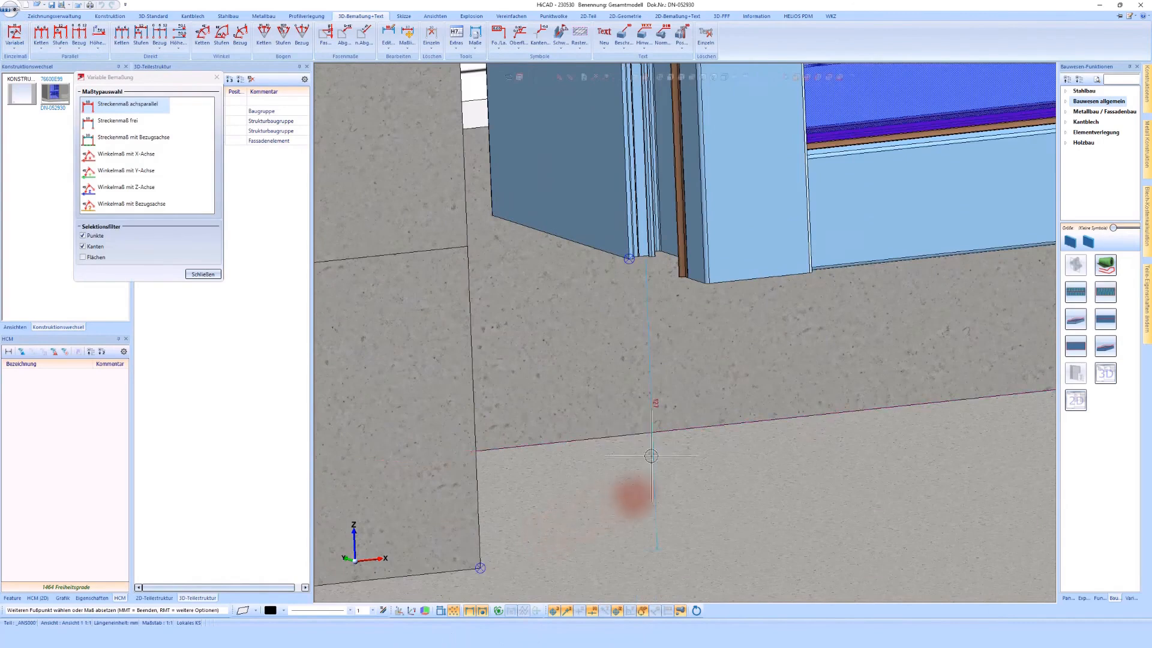
left_click(650, 497)
scroll(584, 338, "down", 2)
middle_click(670, 404)
- Set the drawing's main scale to 1:10
scroll(600, 437, "up", 2)
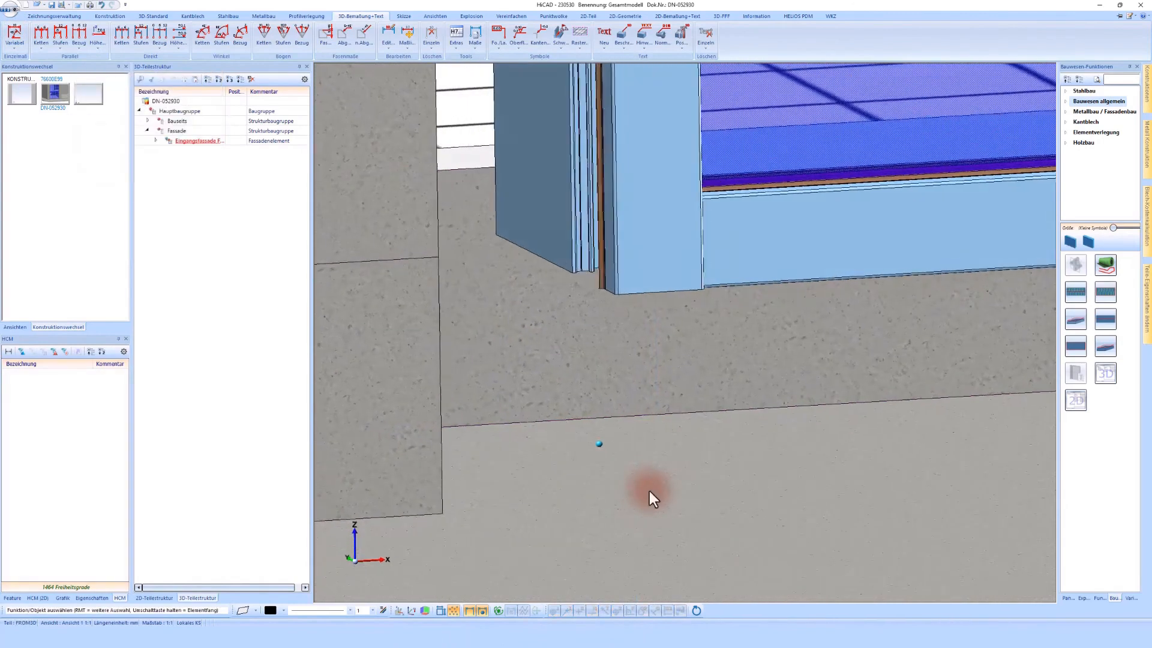
scroll(585, 360, "up", 1)
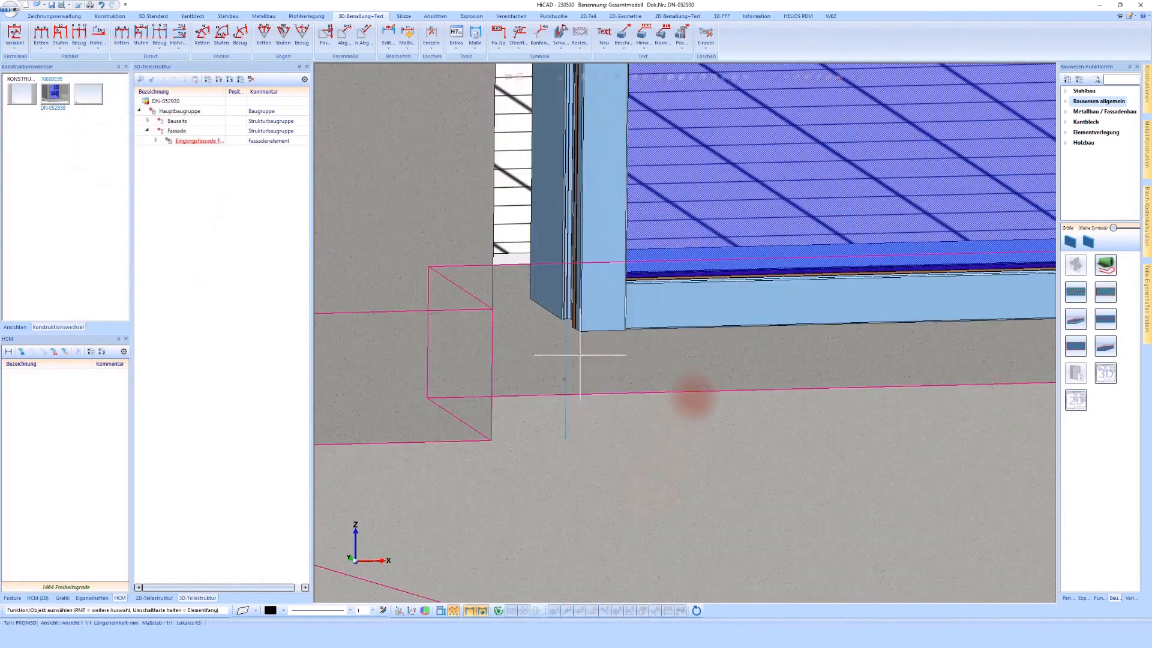
scroll(585, 360, "down", 5)
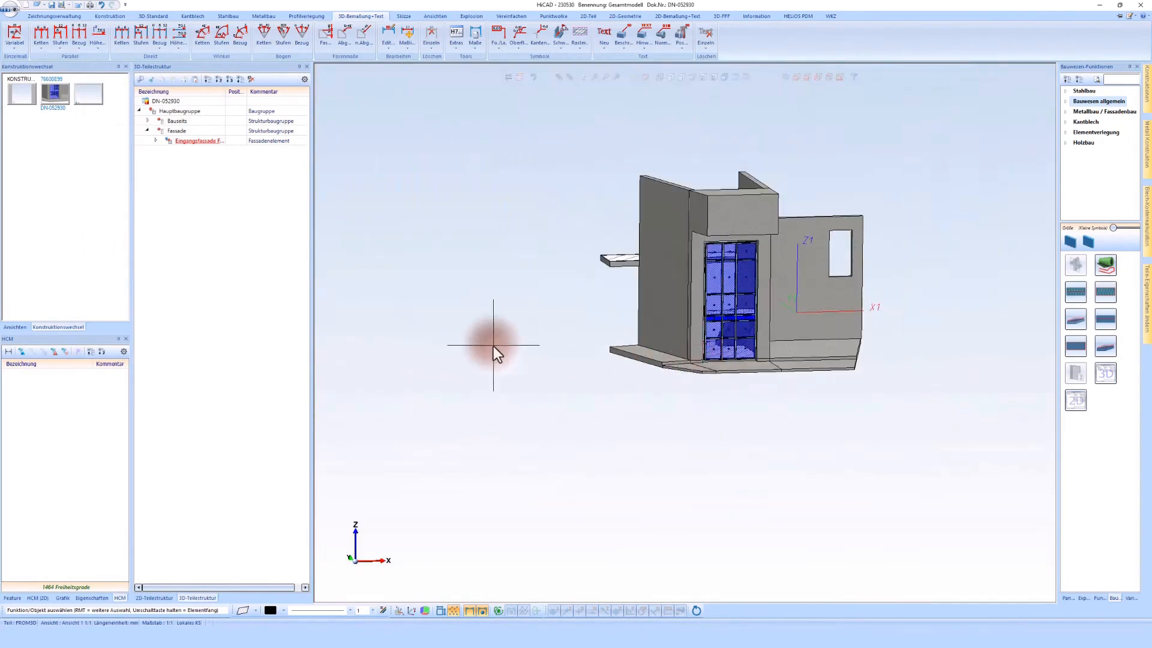
right_click(493, 347)
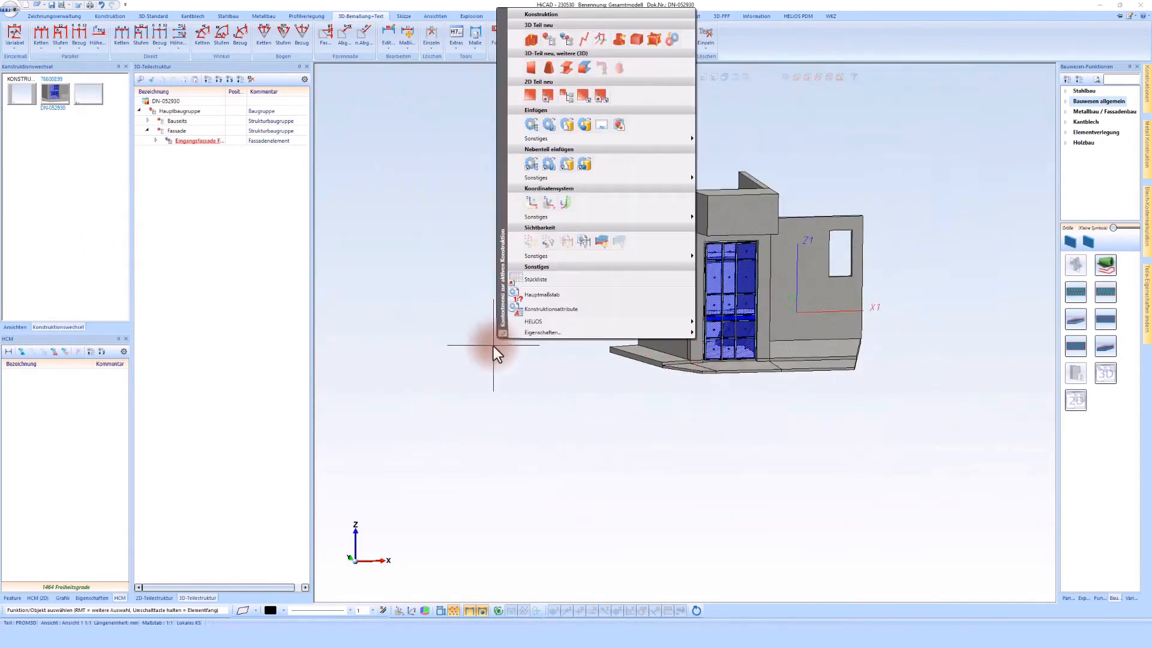
left_click(541, 294)
left_click(138, 48)
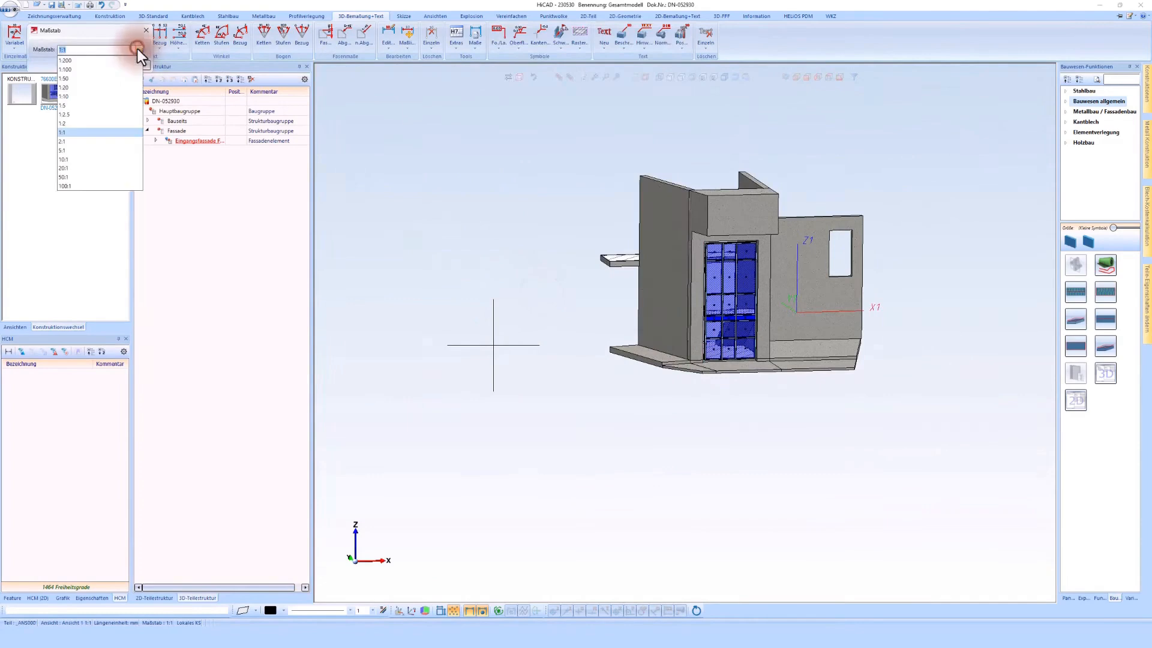
left_click(81, 99)
left_click(93, 65)
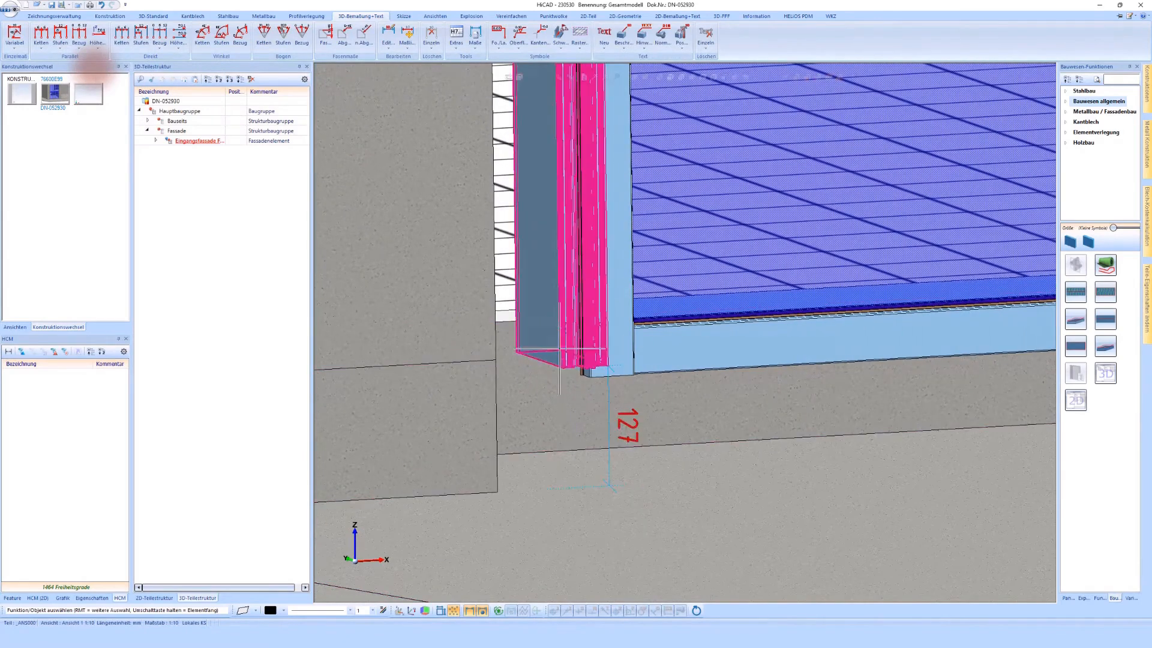
- Examine how the inserted facade sits in the wall opening at its base and at the upper corner
scroll(548, 375, "down", 9)
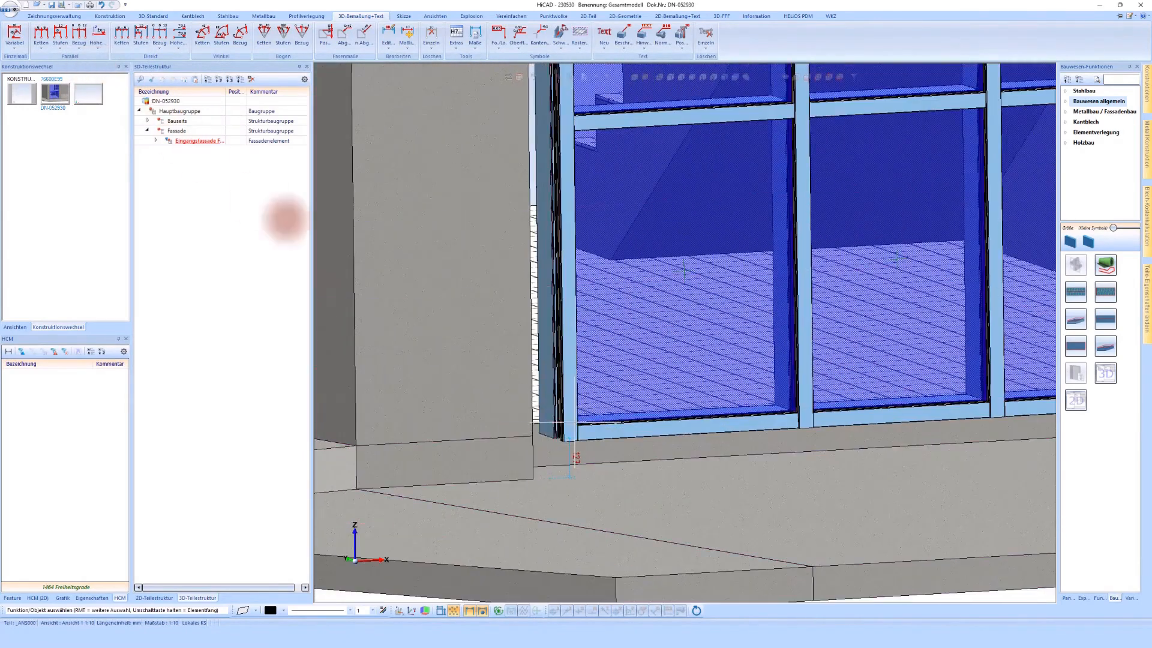
scroll(563, 438, "down", 7)
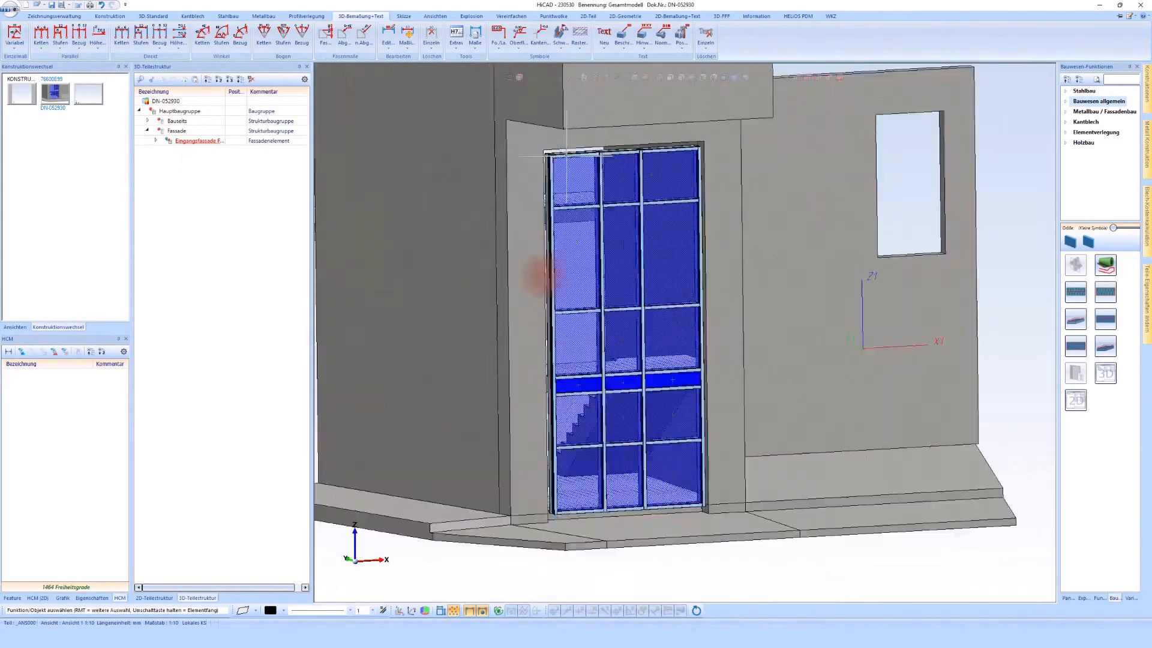
scroll(540, 180, "up", 10)
middle_click_drag(551, 194, 571, 233)
scroll(570, 231, "down", 6)
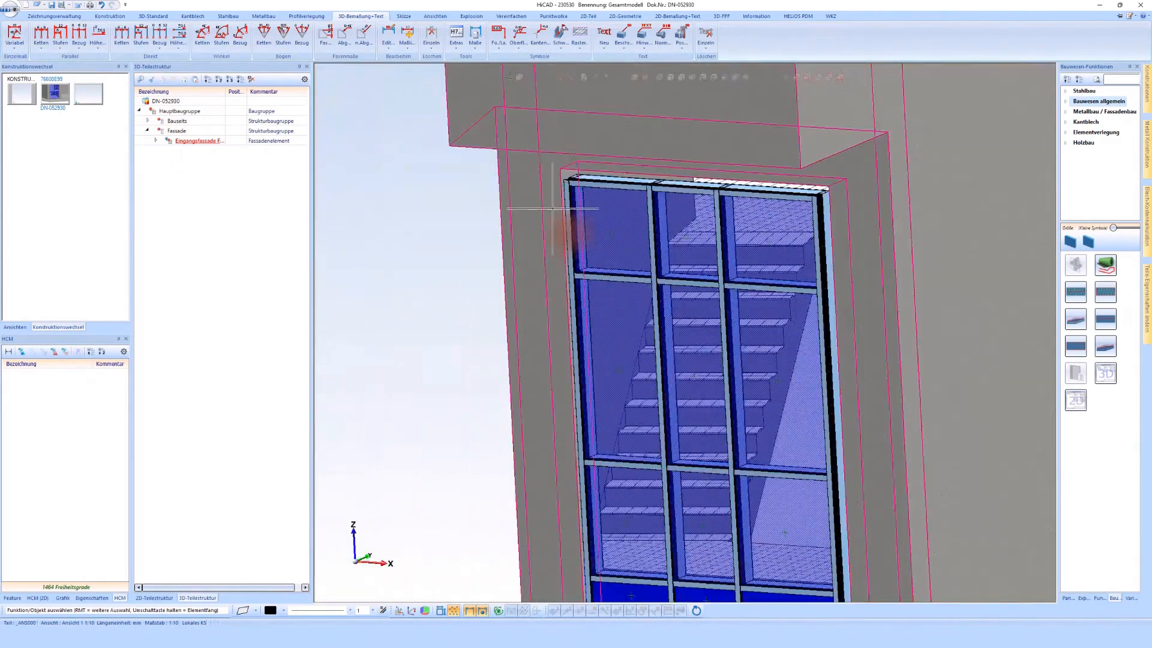
scroll(474, 486, "up", 8)
scroll(478, 487, "down", 2)
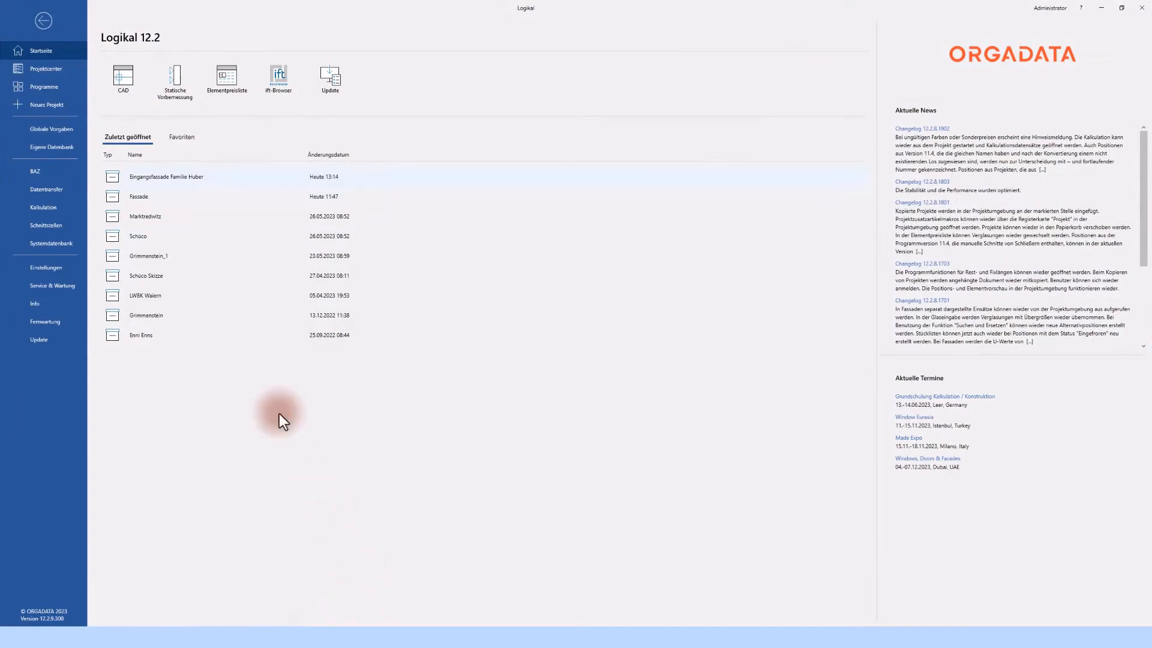
- Open the recently used entrance facade project and its position 001 for editing
double_click(160, 180)
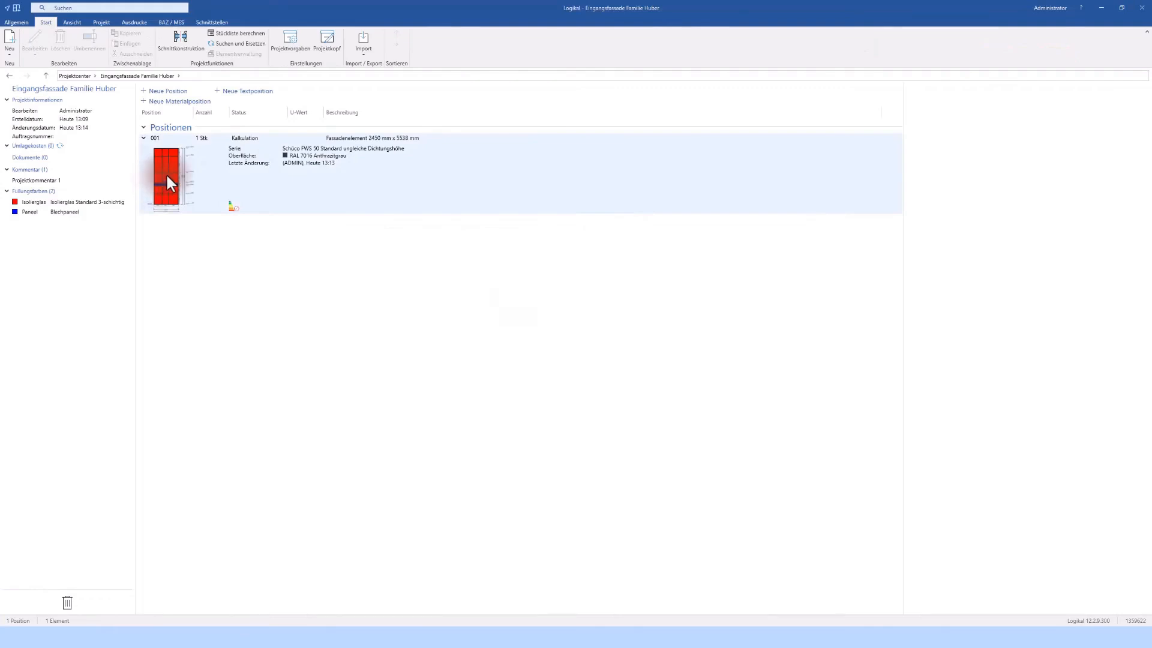
left_click(166, 173)
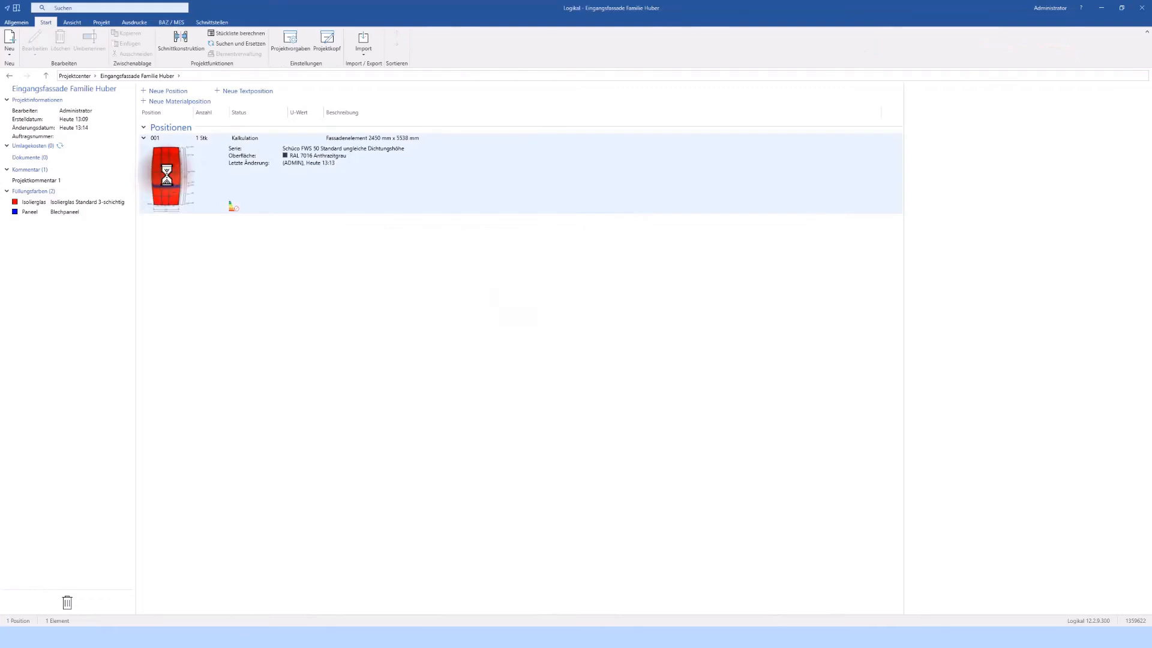
right_click(167, 175)
double_click(160, 153)
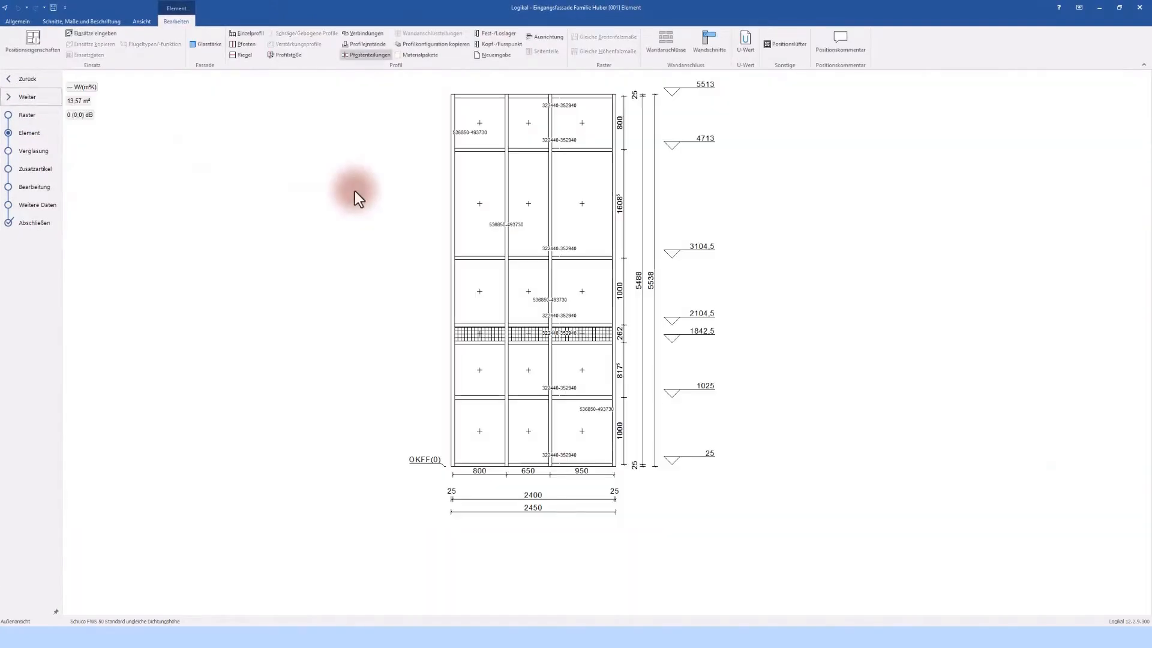
- Set the floor embedment of all mullions to 75 mm, then complete and save the position
left_click(362, 45)
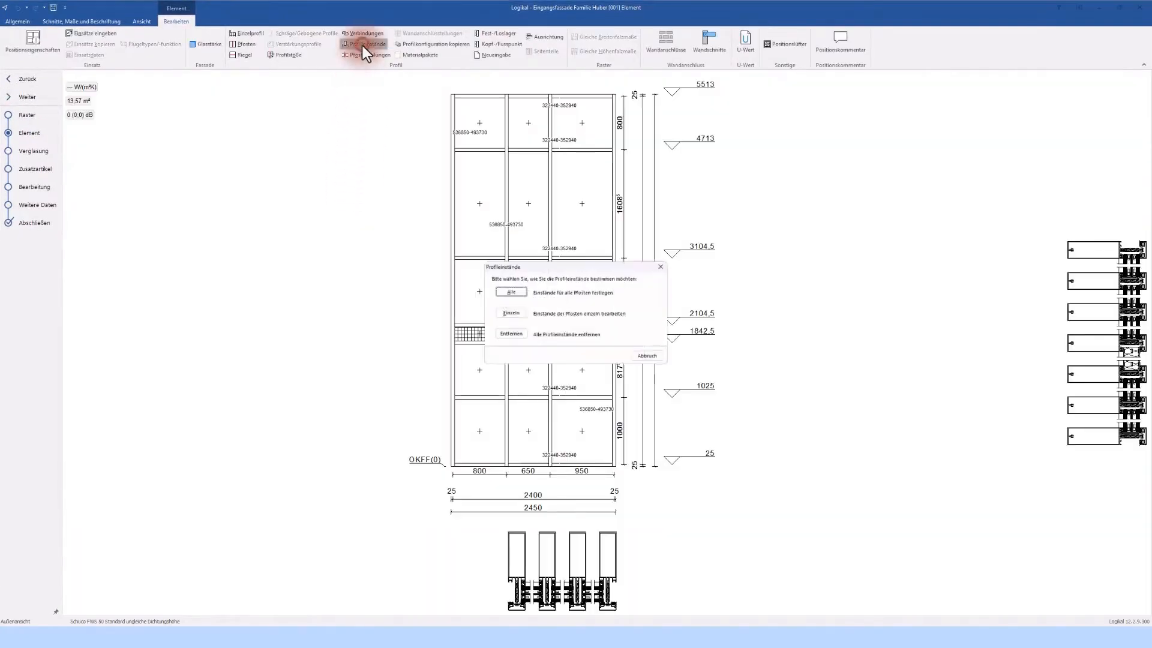
left_click(505, 292)
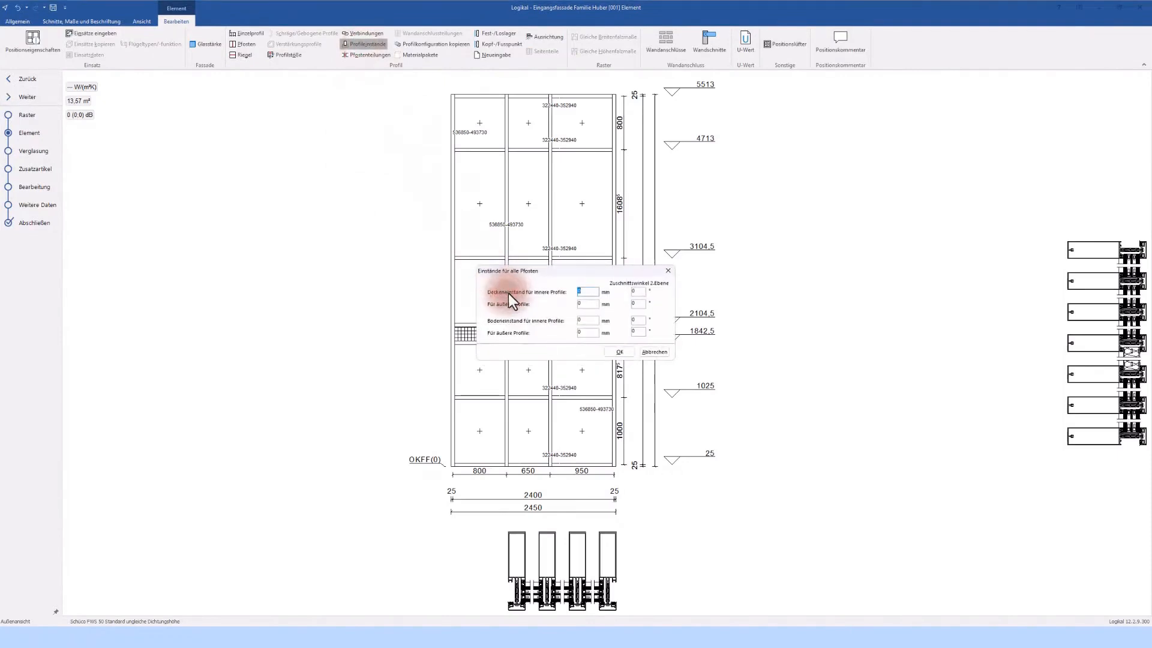
left_click(585, 321)
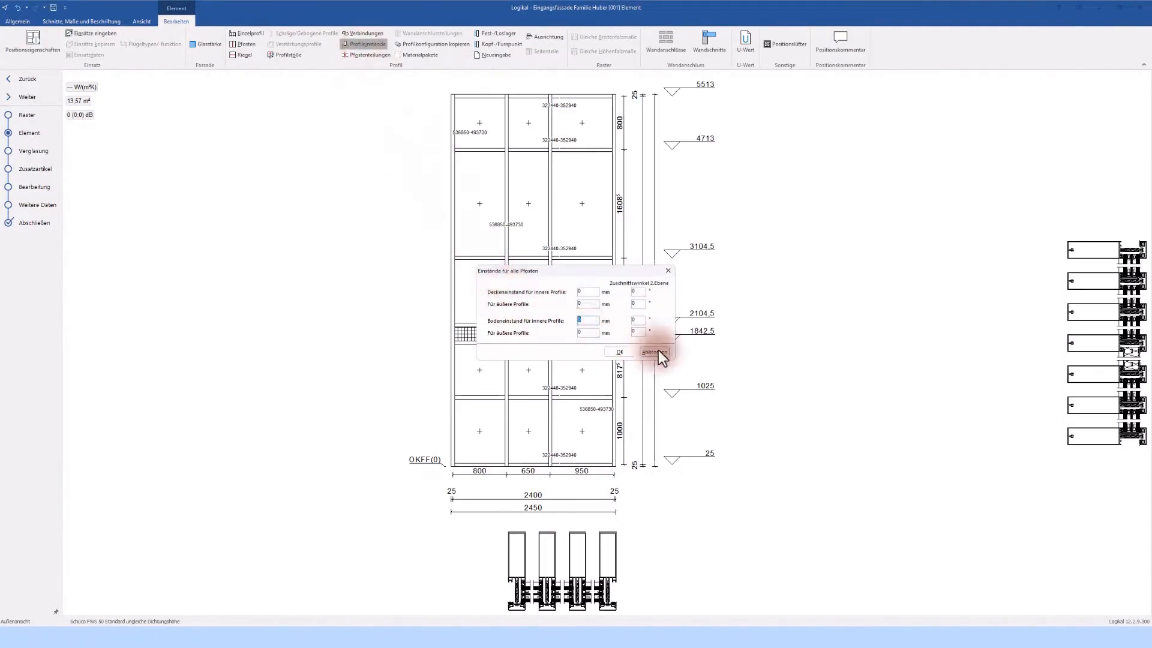
type("80")
type("5")
left_click(622, 352)
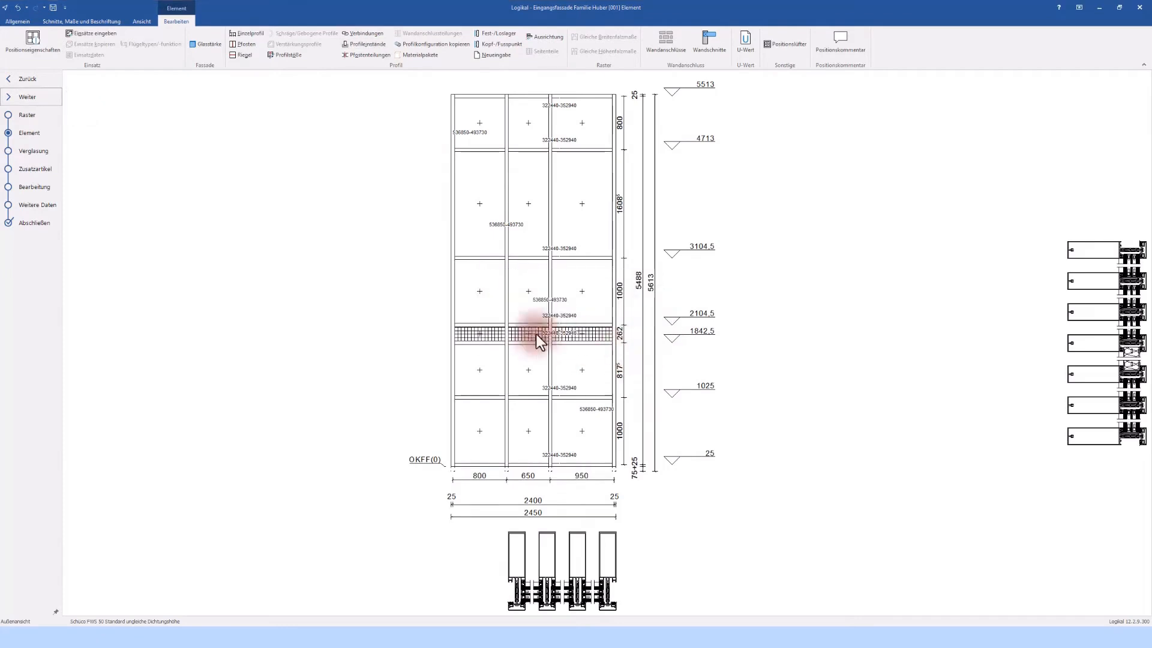
left_click(38, 222)
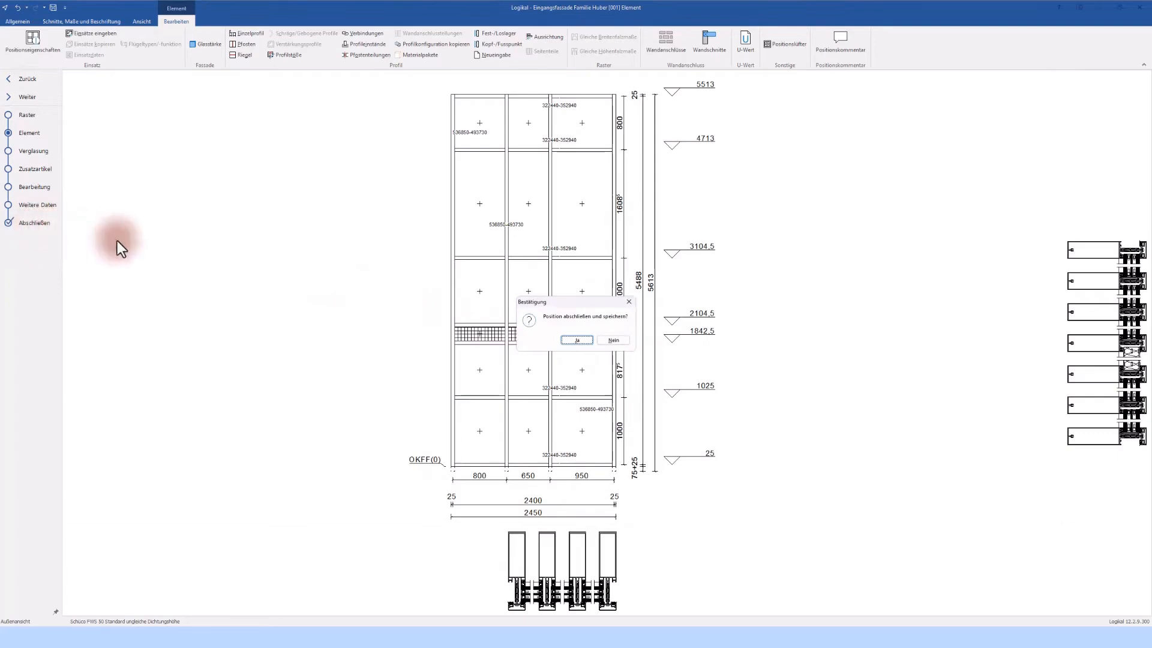
left_click(581, 341)
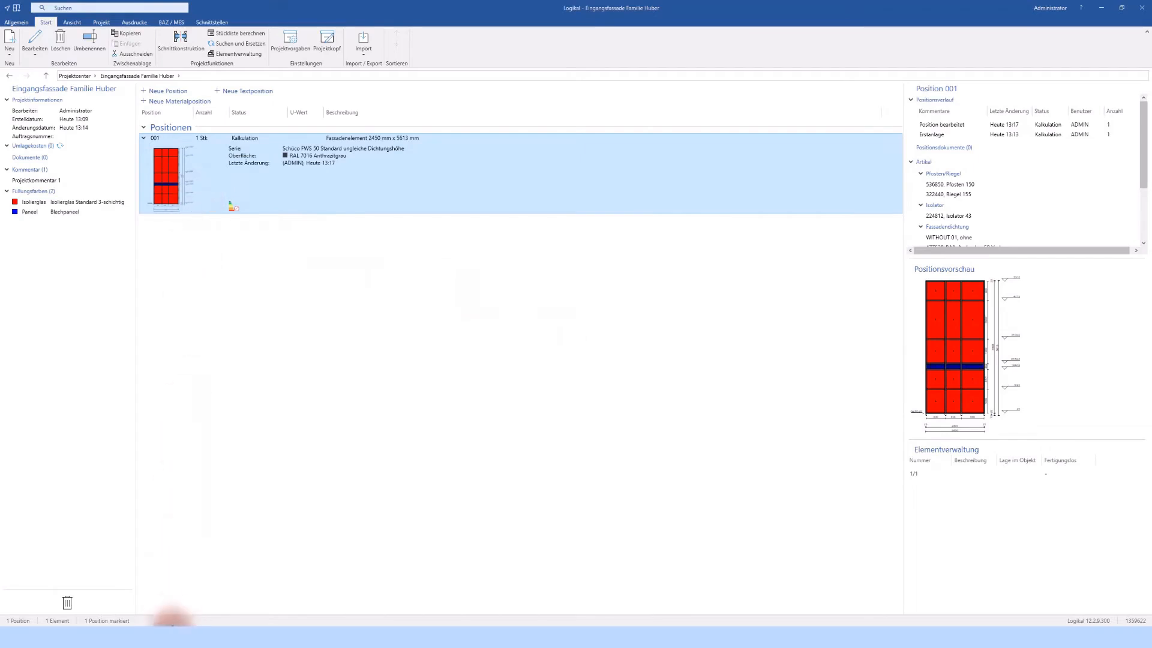
- Switch to HiCAD and update the inserted entrance facade element with the changed LogiKal position
left_click(172, 634)
scroll(409, 502, "down", 4)
scroll(414, 491, "down", 5)
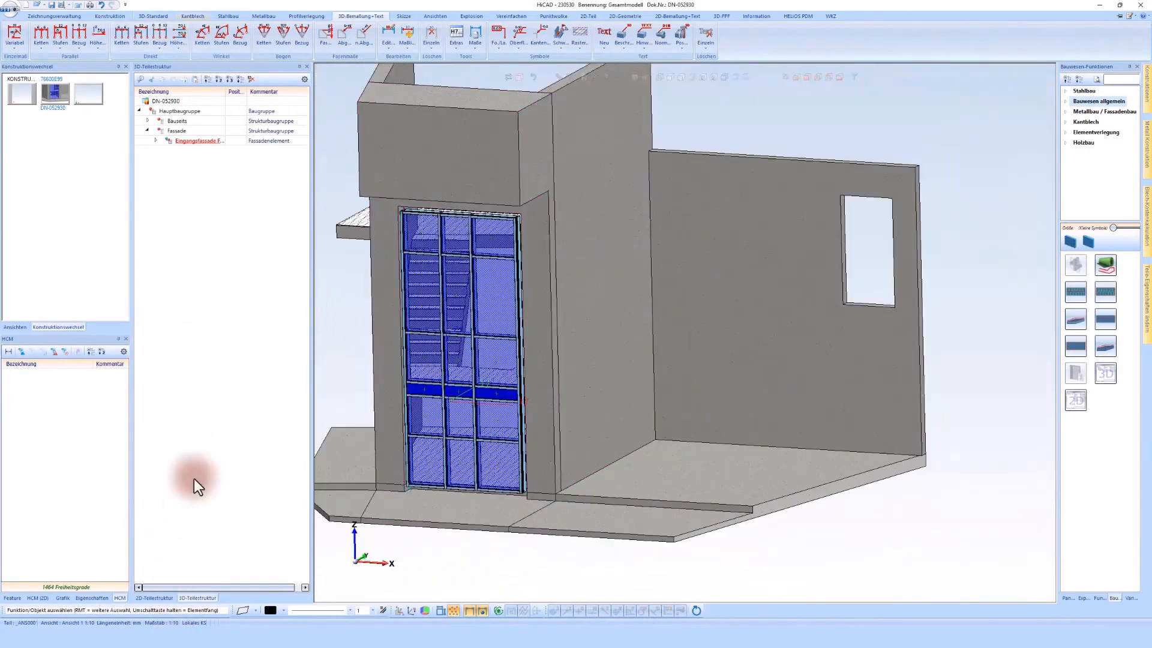
left_click(262, 16)
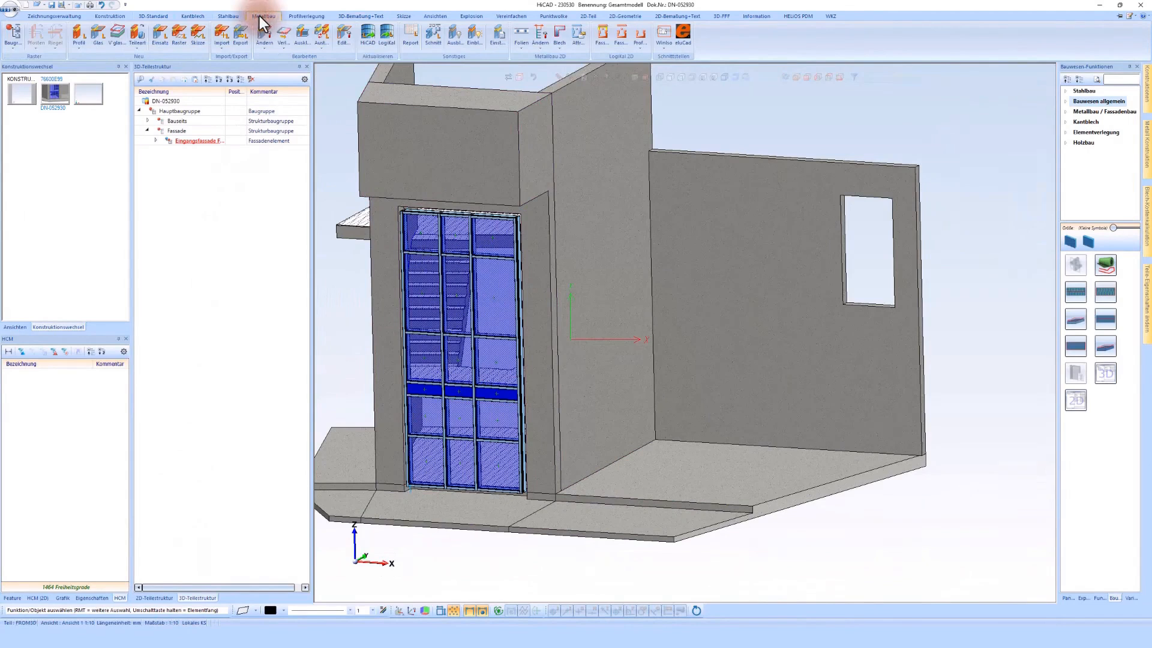
left_click(368, 31)
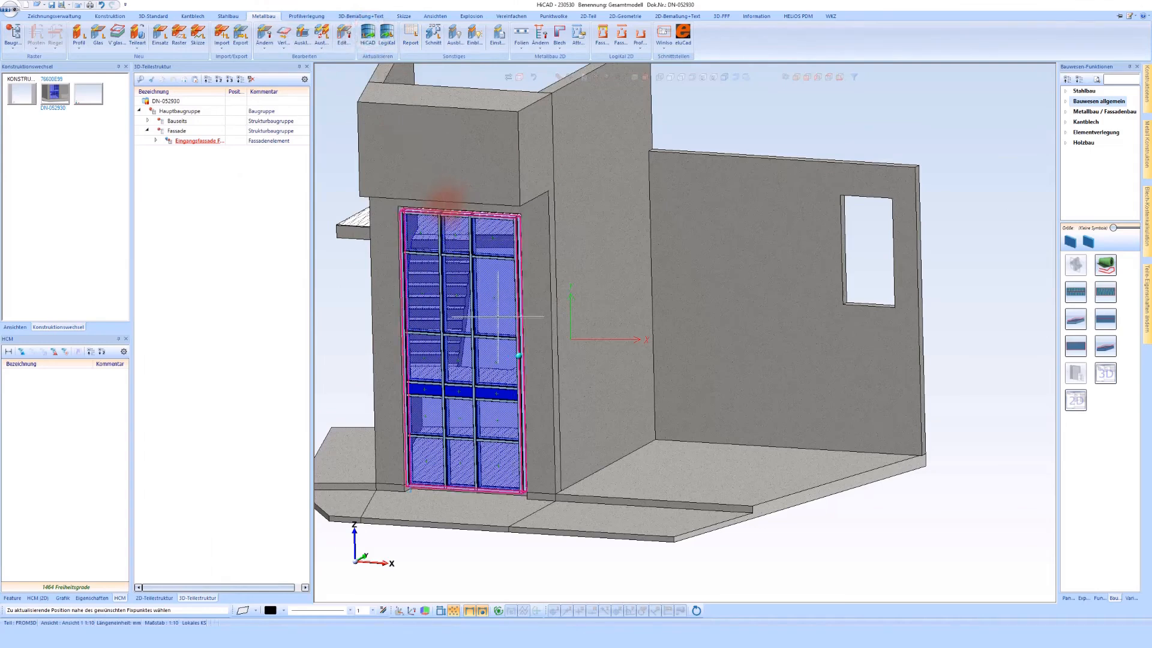
left_click(462, 231)
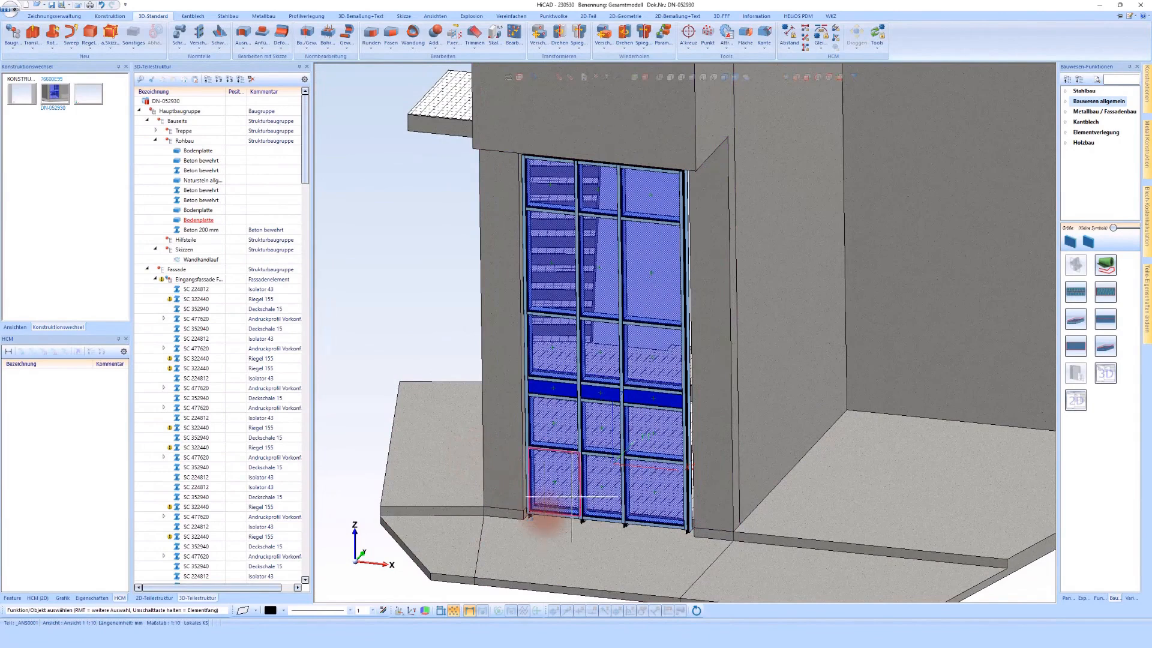
- Open the facade element's LogiKal grid sketch for editing and set the top row's height to 1200 mm
left_click(192, 282)
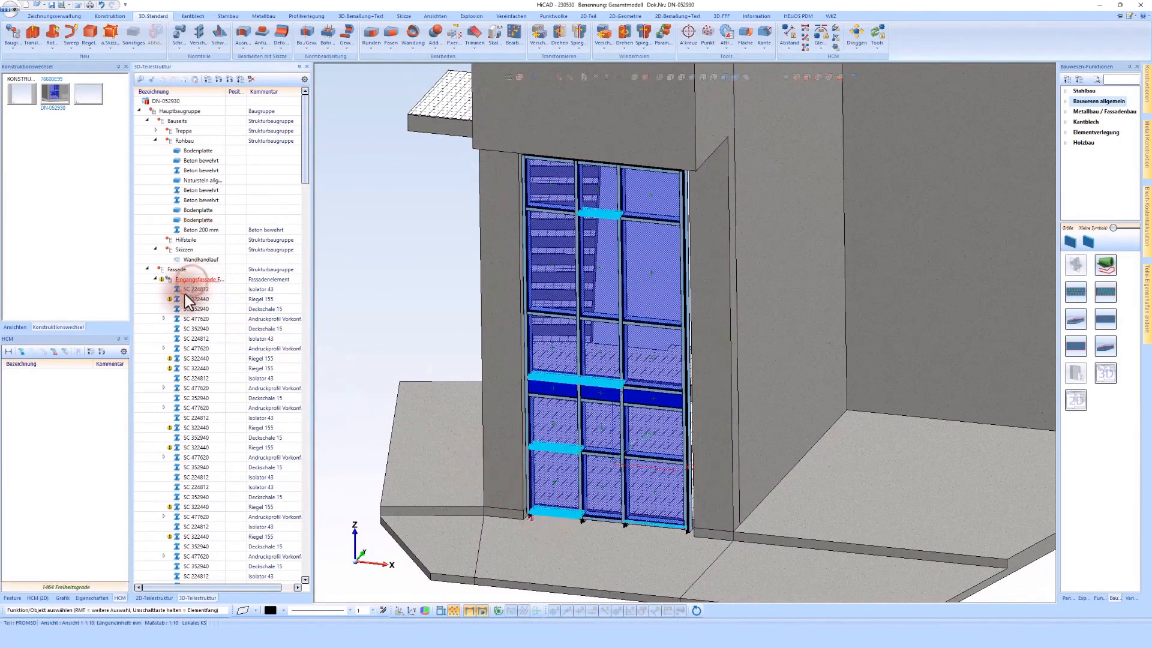
left_click(12, 598)
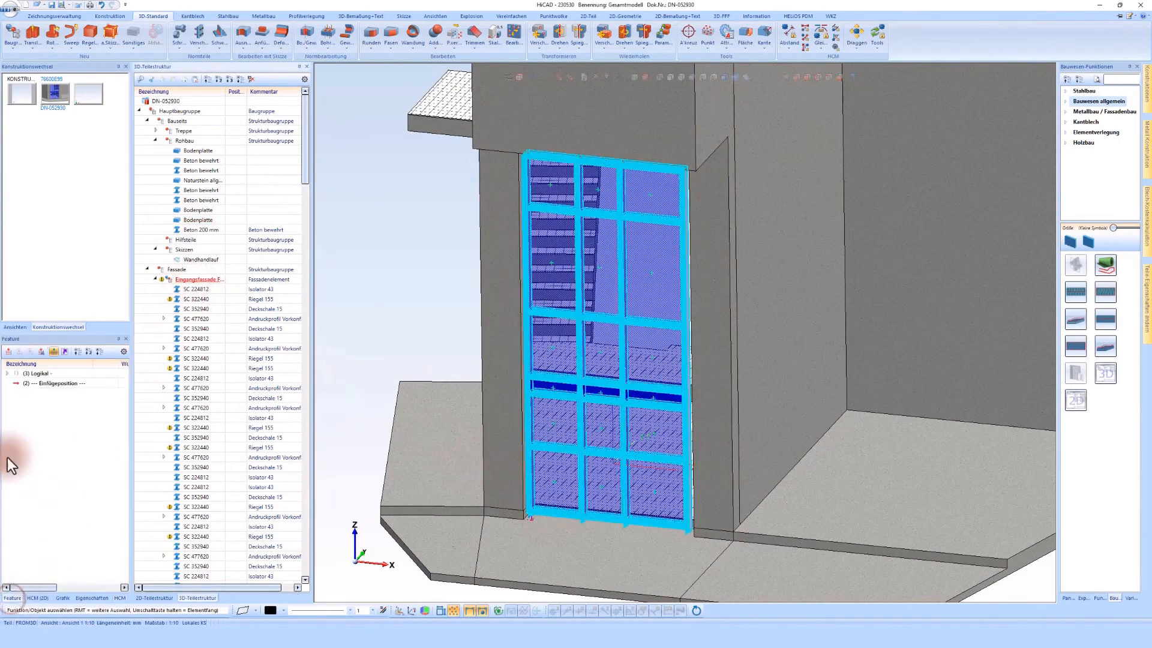
left_click(6, 373)
left_click(37, 383)
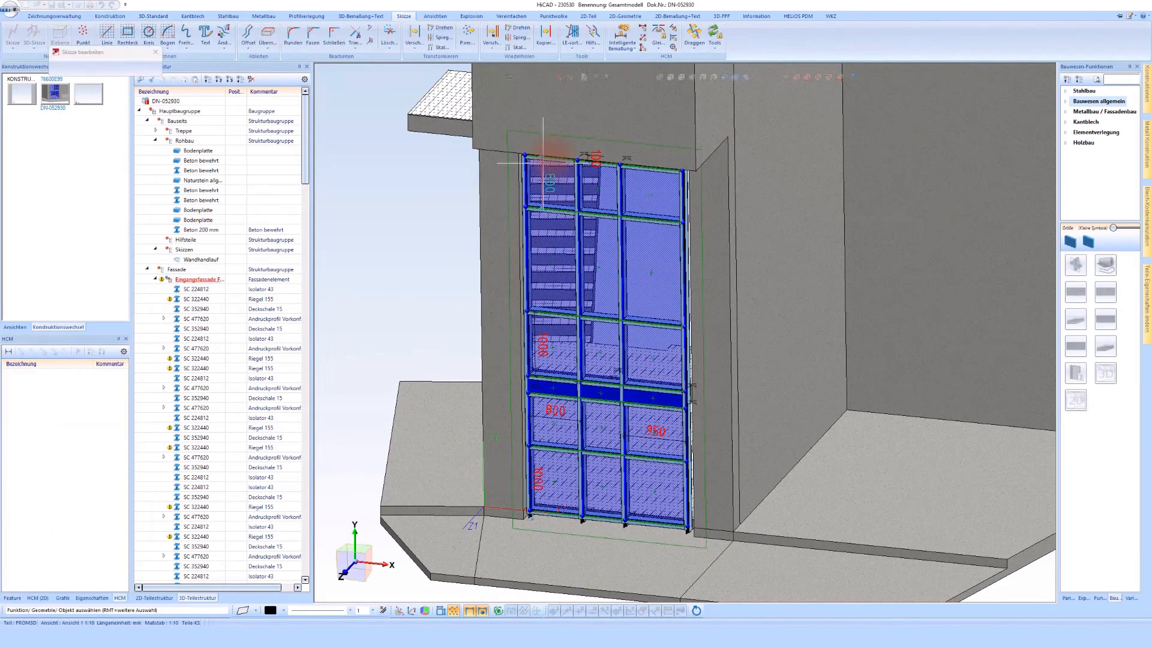
scroll(543, 161, "up", 3)
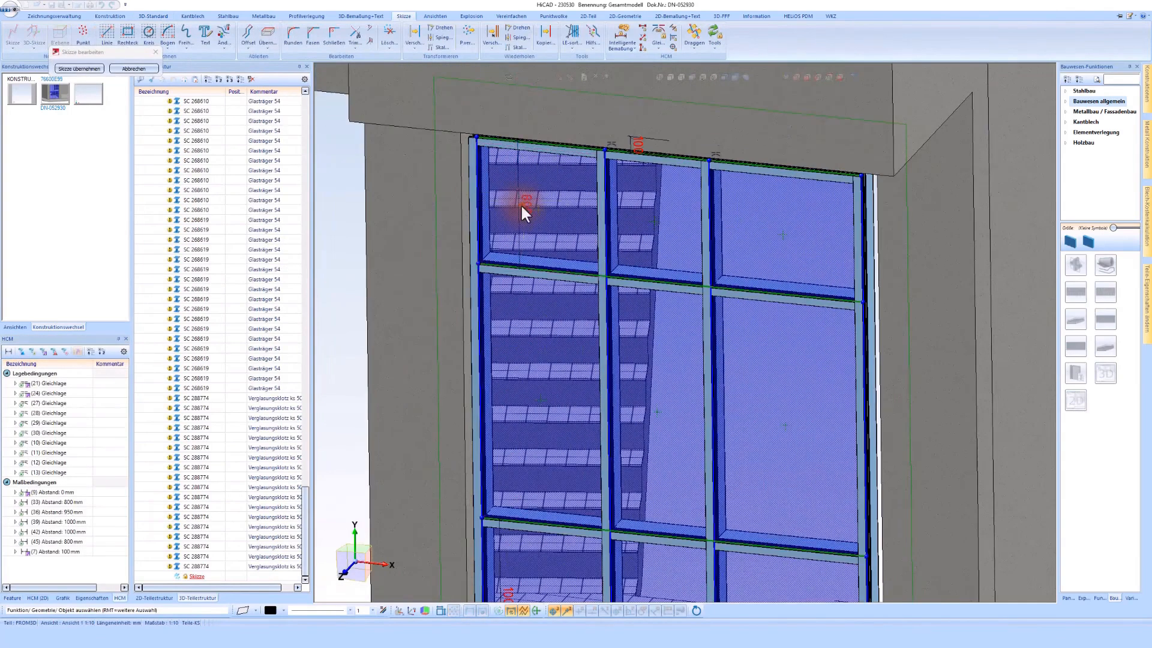
double_click(521, 205)
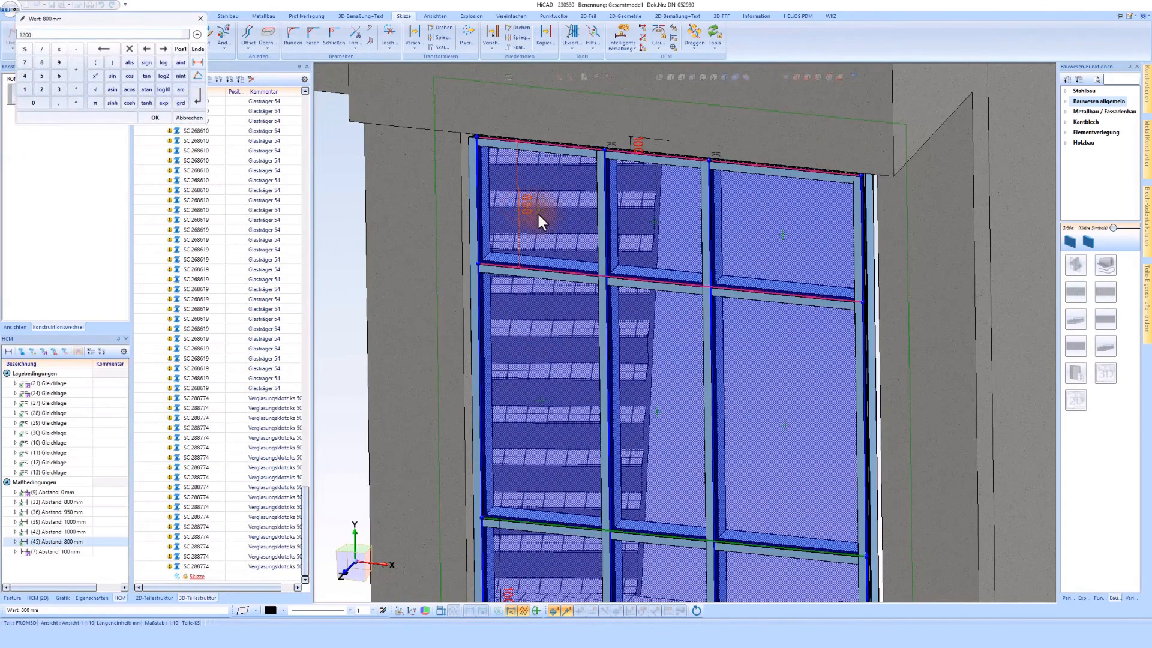
key("Return")
- Set the width of the facade's left column in the sketch to 600 mm
scroll(534, 195, "down", 5)
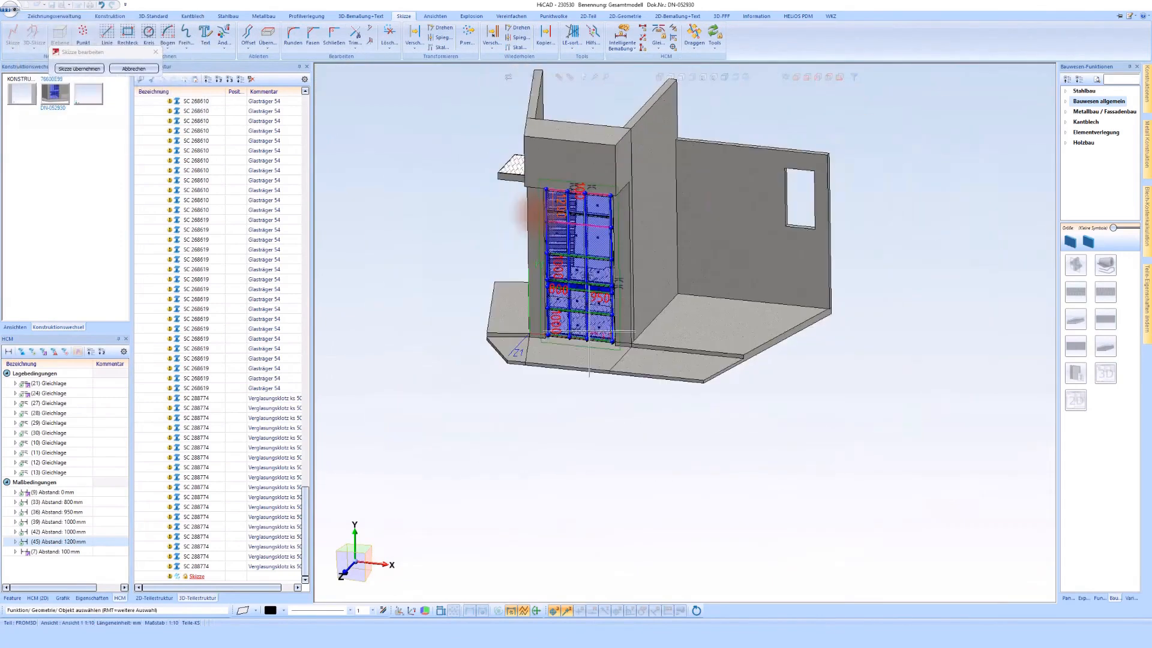
scroll(532, 201, "up", 5)
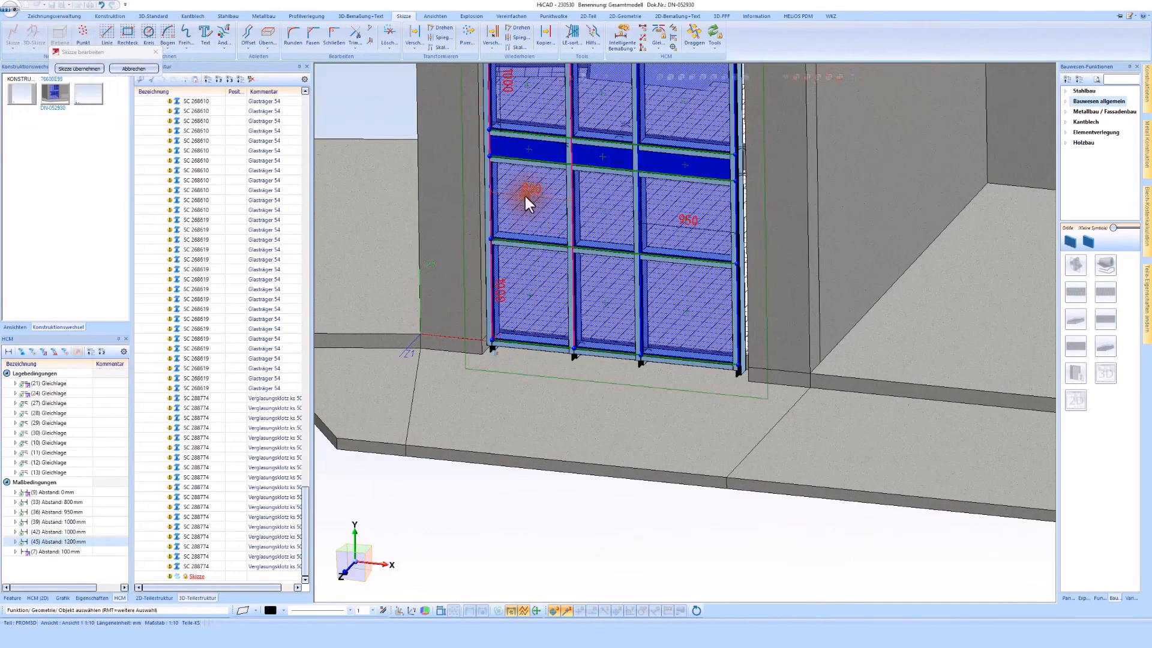
double_click(525, 193)
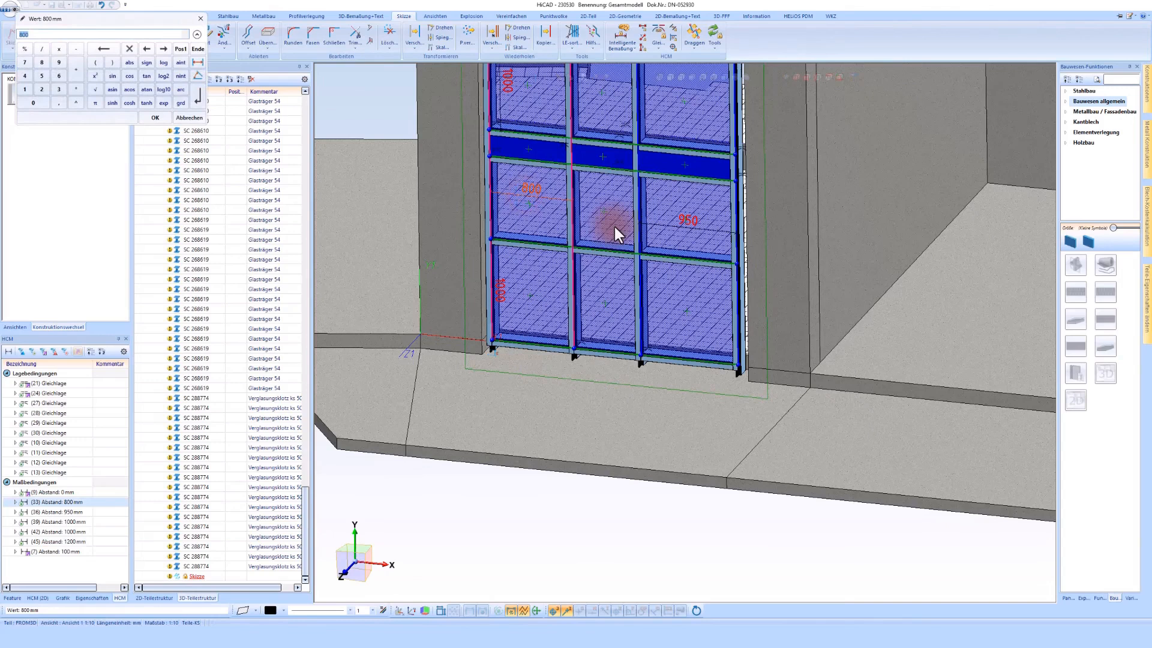
left_click(155, 117)
scroll(540, 402, "down", 2)
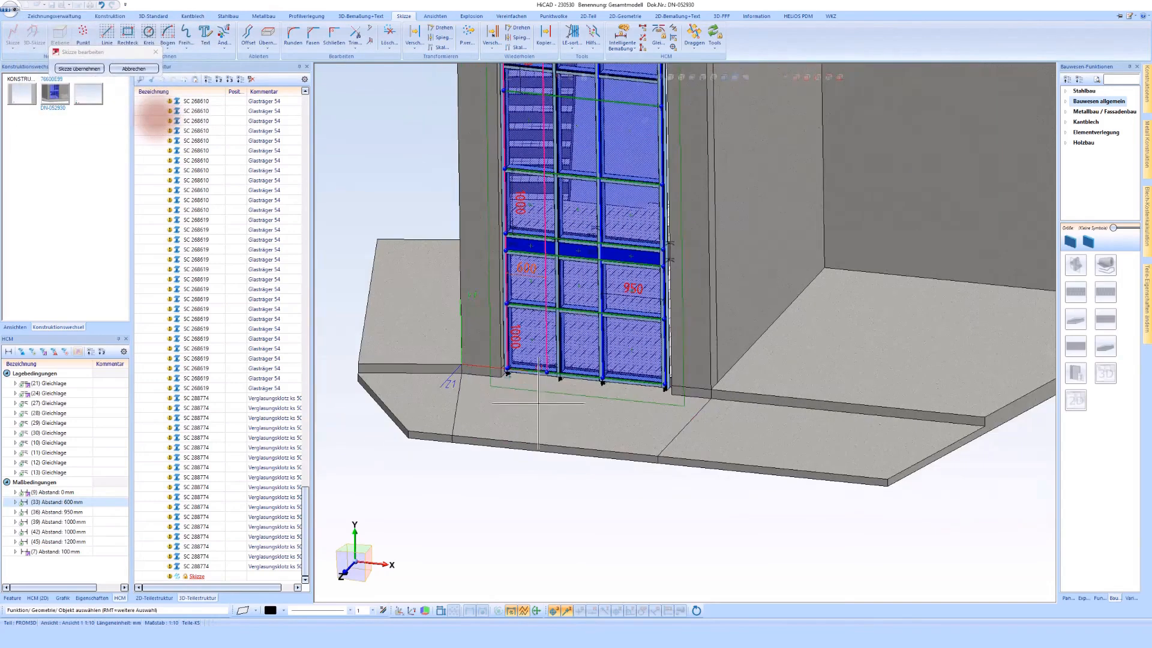
- Apply the edited grid sketch to the LogiKal position and continue from the grid to the element stage
scroll(549, 142, "up", 4)
scroll(541, 392, "down", 3)
scroll(542, 392, "down", 1)
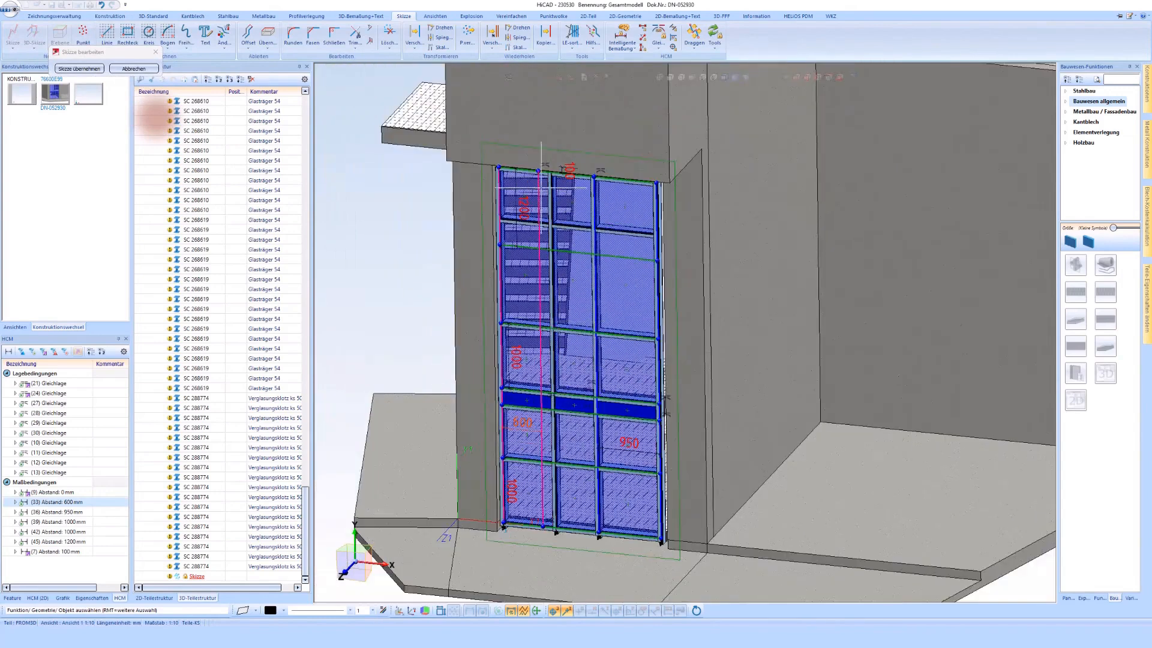
scroll(532, 241, "up", 2)
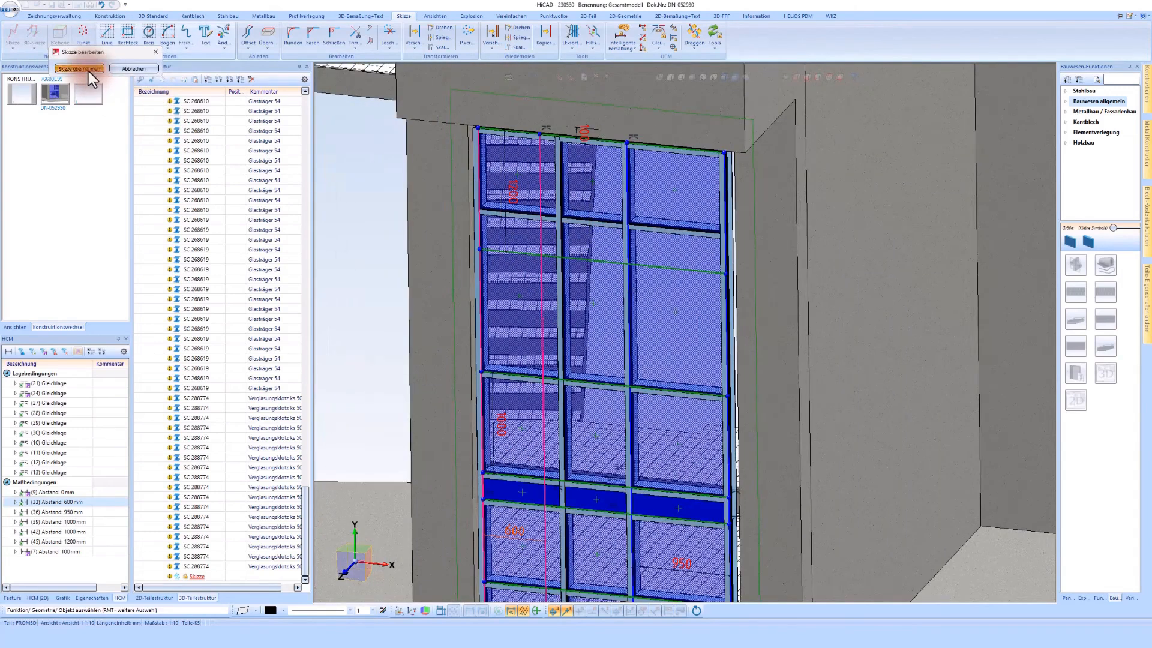
left_click(89, 69)
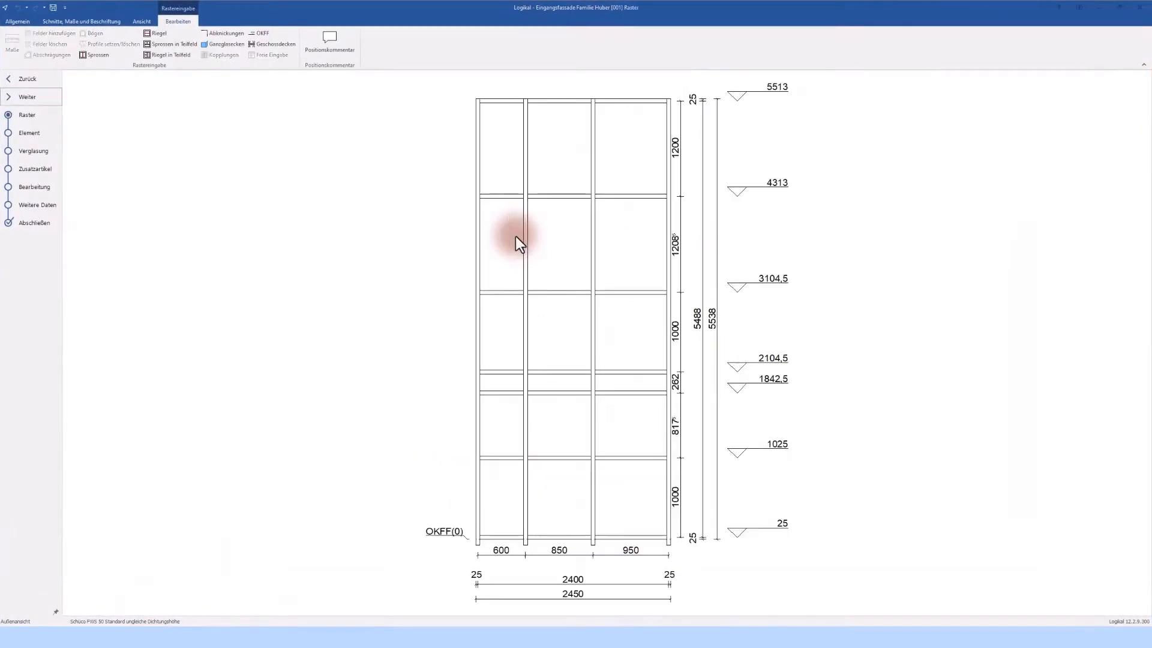
left_click(27, 96)
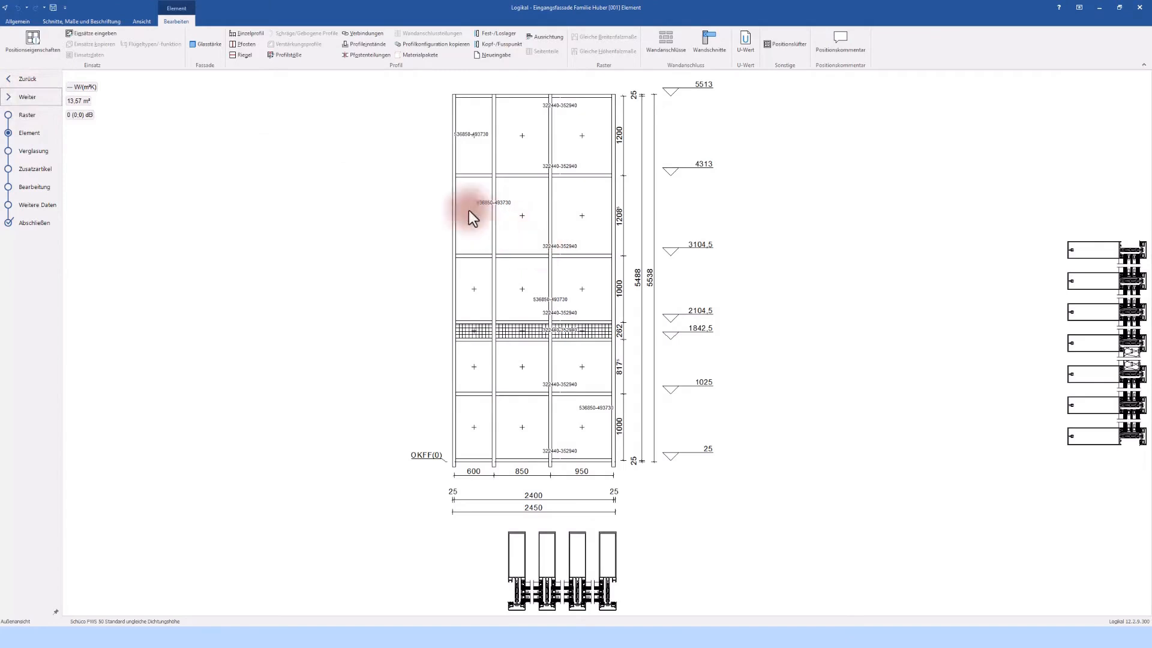
- Add a single window insert to the right field of the second row from the top, using the Schüco AWS/ADS 75.SI+ series
left_click(88, 34)
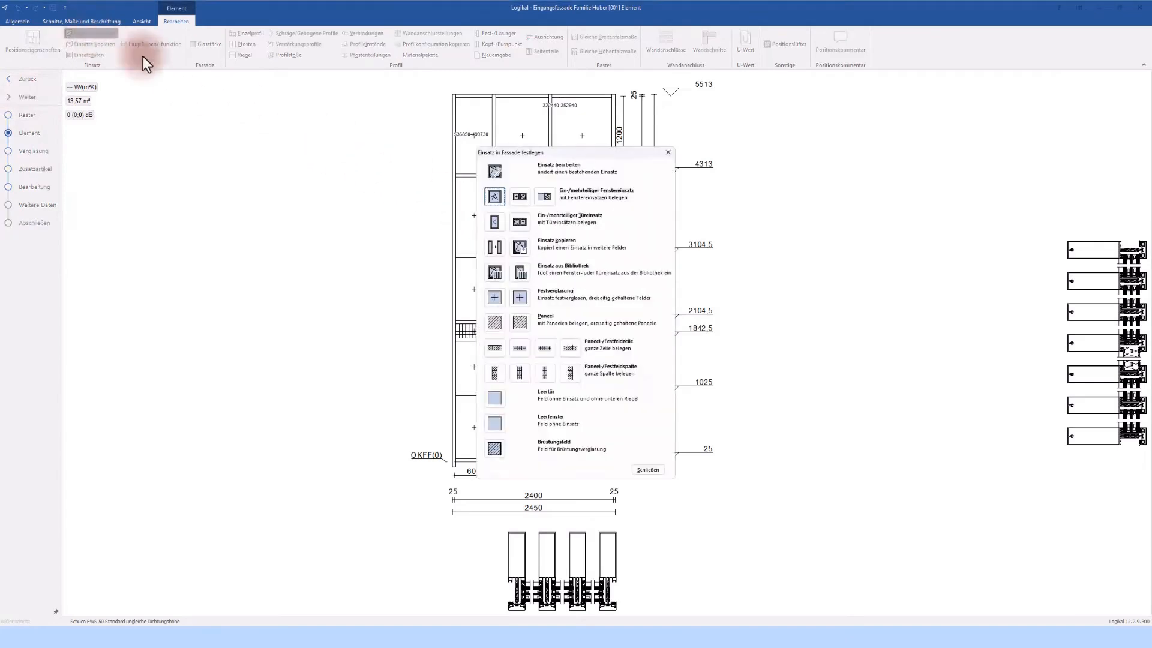
left_click(493, 196)
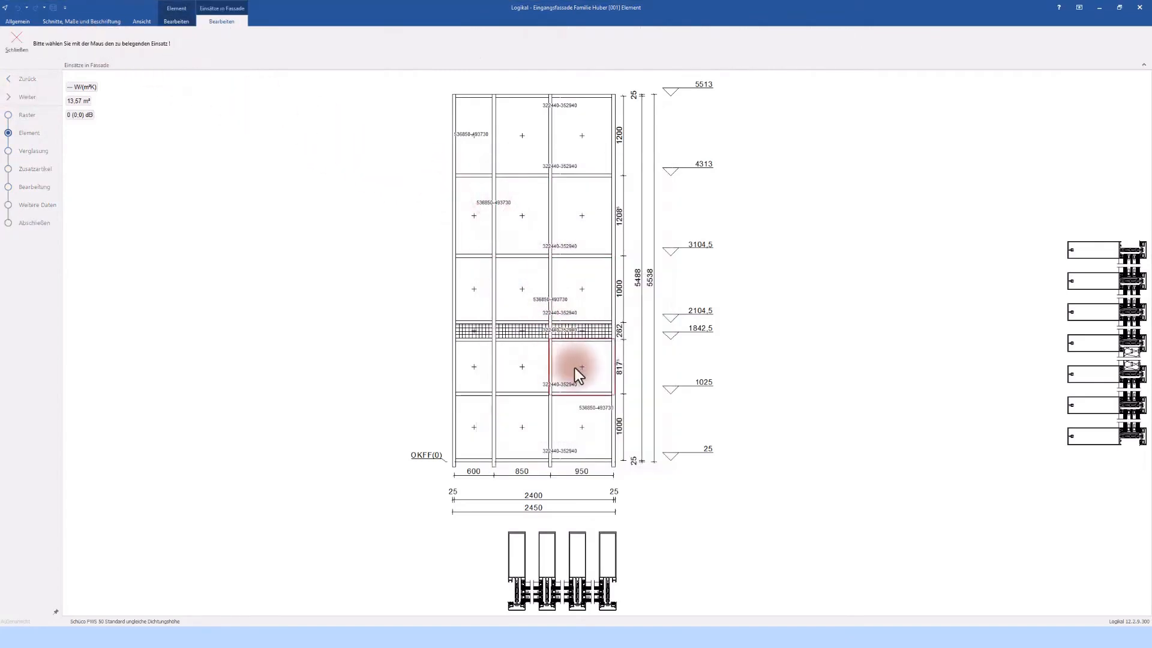
left_click(578, 220)
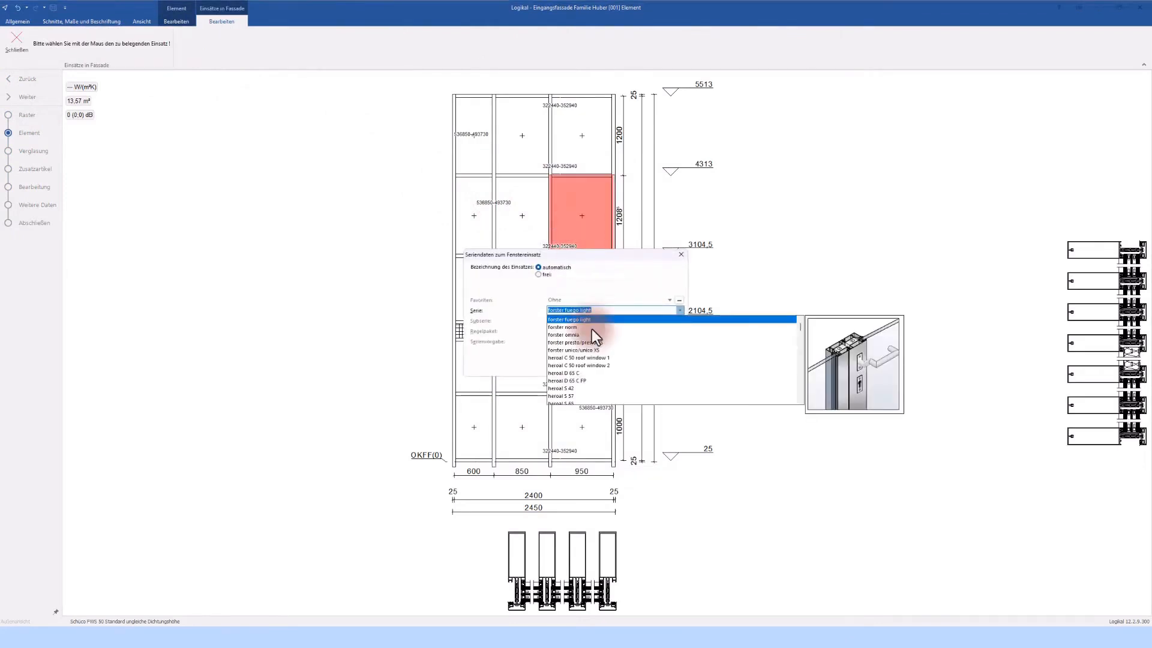
type("aws")
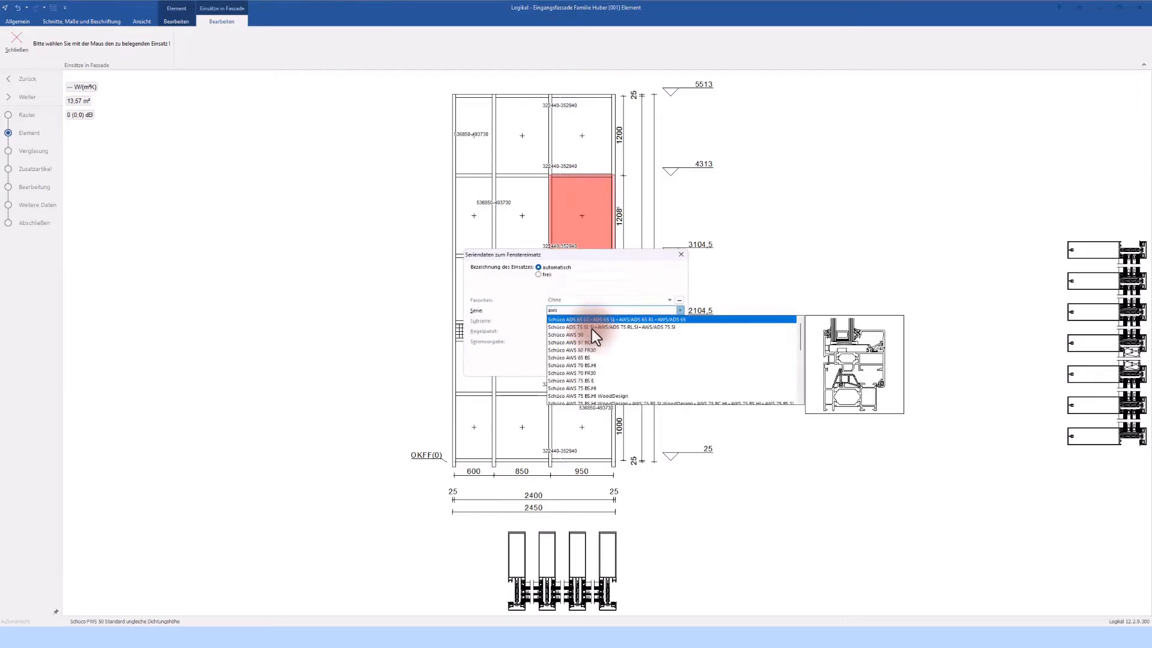
scroll(591, 328, "down", 10)
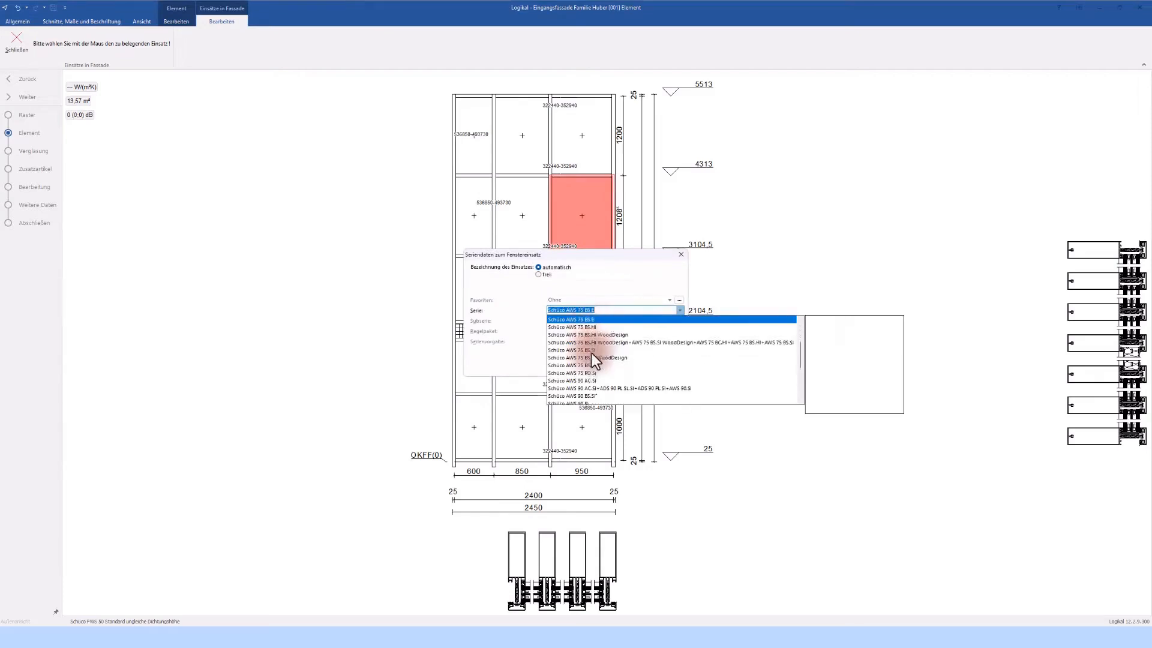
scroll(591, 358, "up", 10)
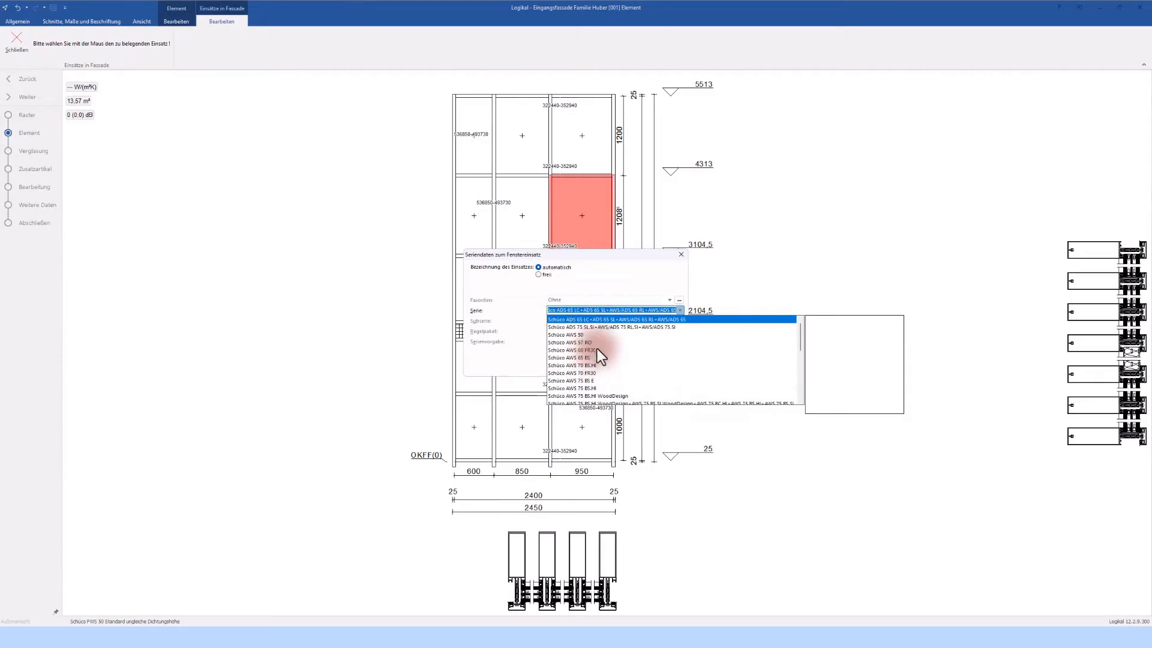
left_click(606, 328)
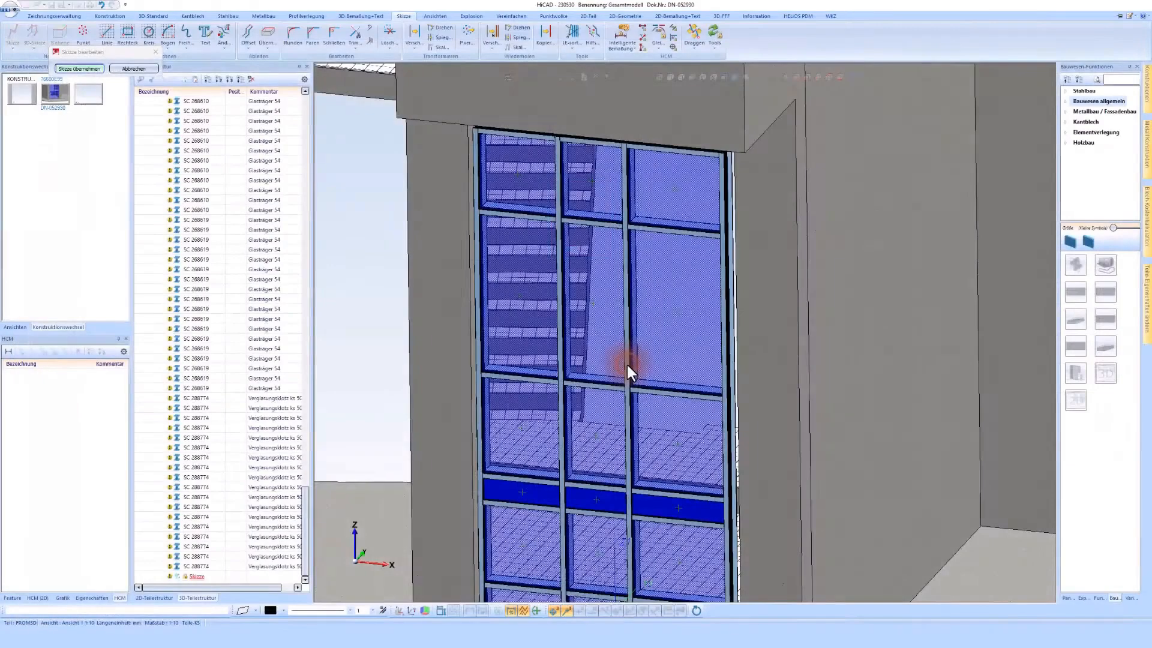
- Place a left-hand inward-opening turn-and-tilt sash (Dreh-Kippflügel DIN L) in the new window insert
double_click(627, 365)
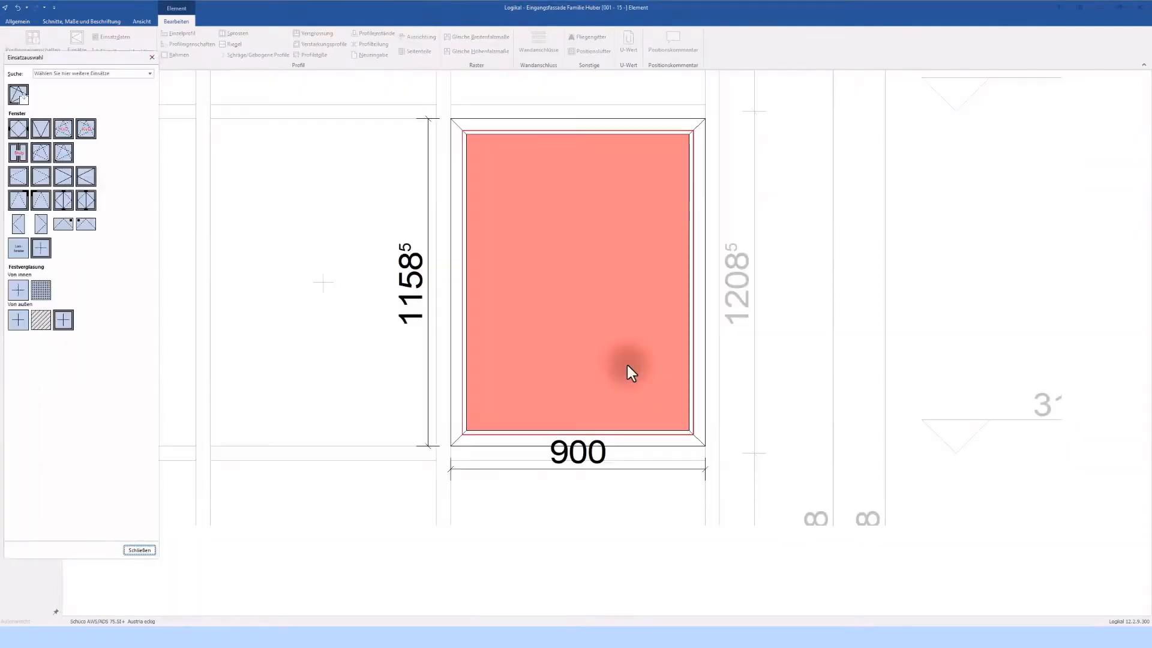
left_click(38, 157)
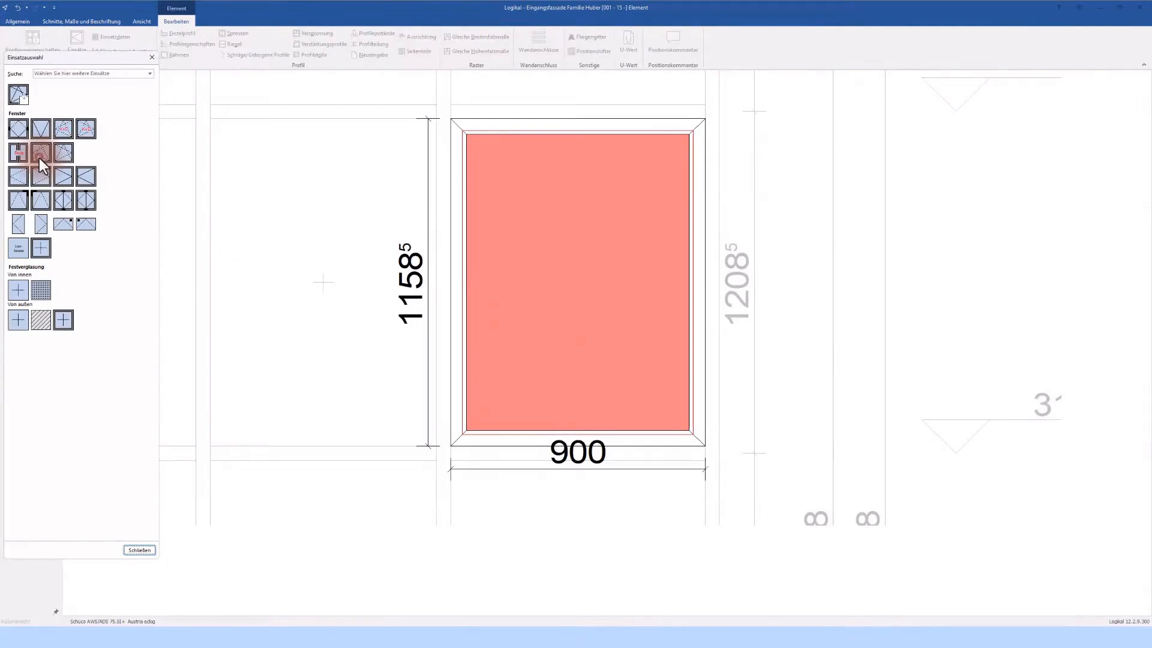
left_click(601, 339)
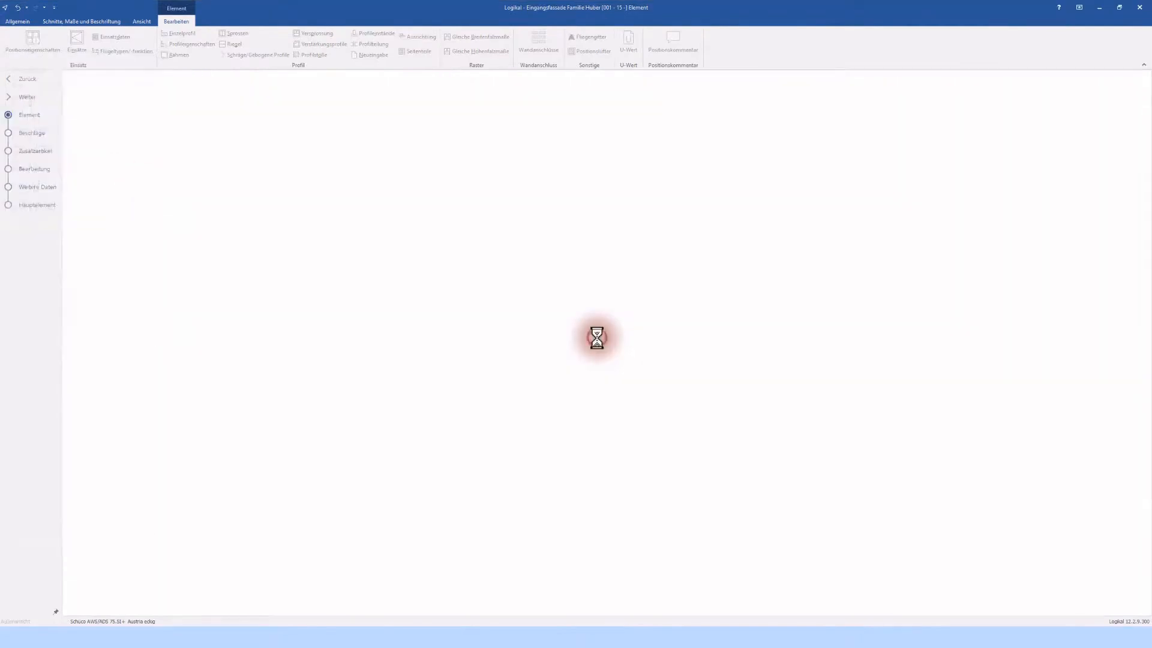
- Set the window insert's glazing bead variant to eckig and accept its remaining position properties
left_click(591, 202)
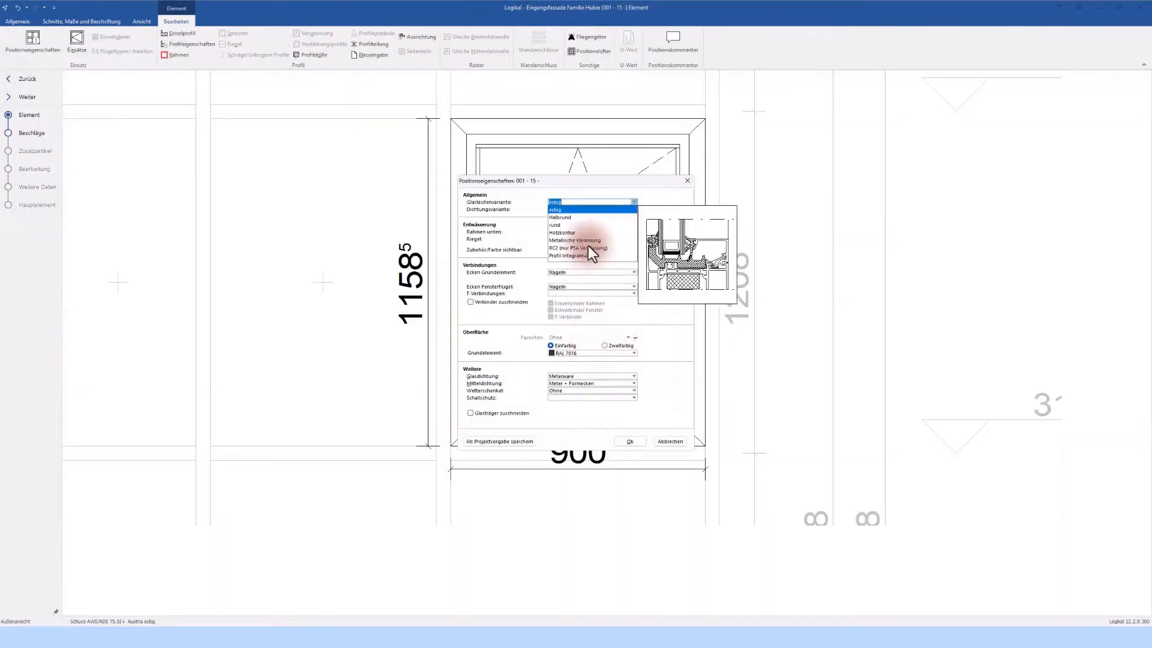
key("Return")
key("Return")
key("Return")
key("Return")
key("Return")
key("Return")
key("Return")
key("Return")
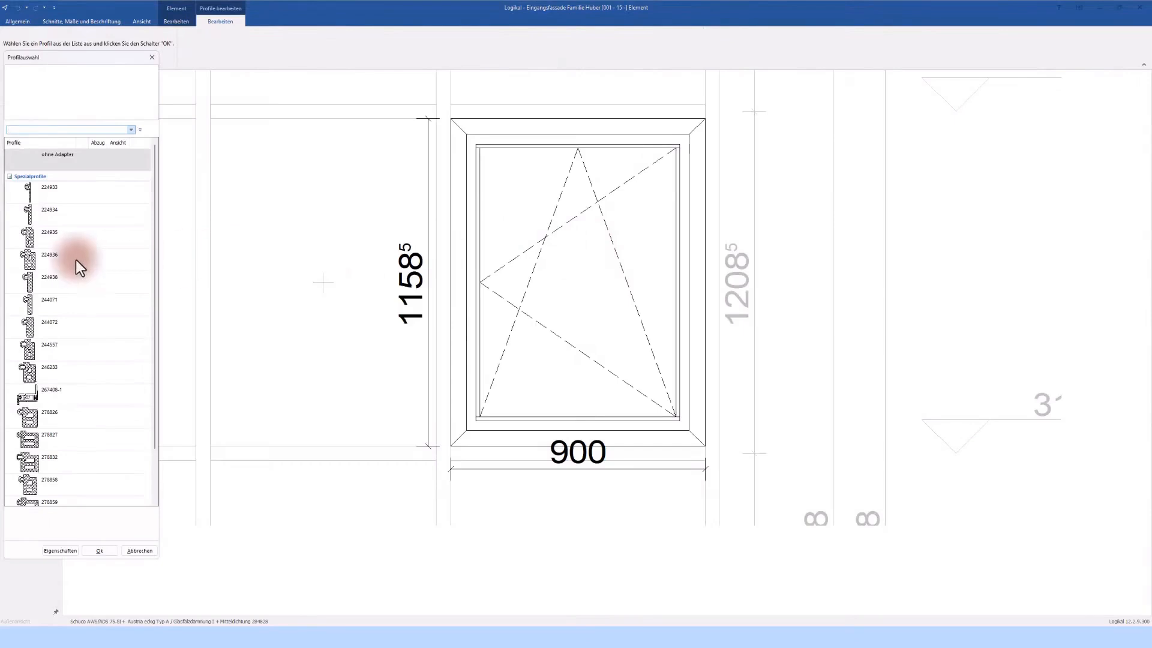
- Assign adapter profile 224936 and sash profile 466470 (Flügelrahmen 56/41) to the turn-and-tilt window insert and save its profiles
left_click(50, 260)
double_click(50, 260)
left_click(535, 344)
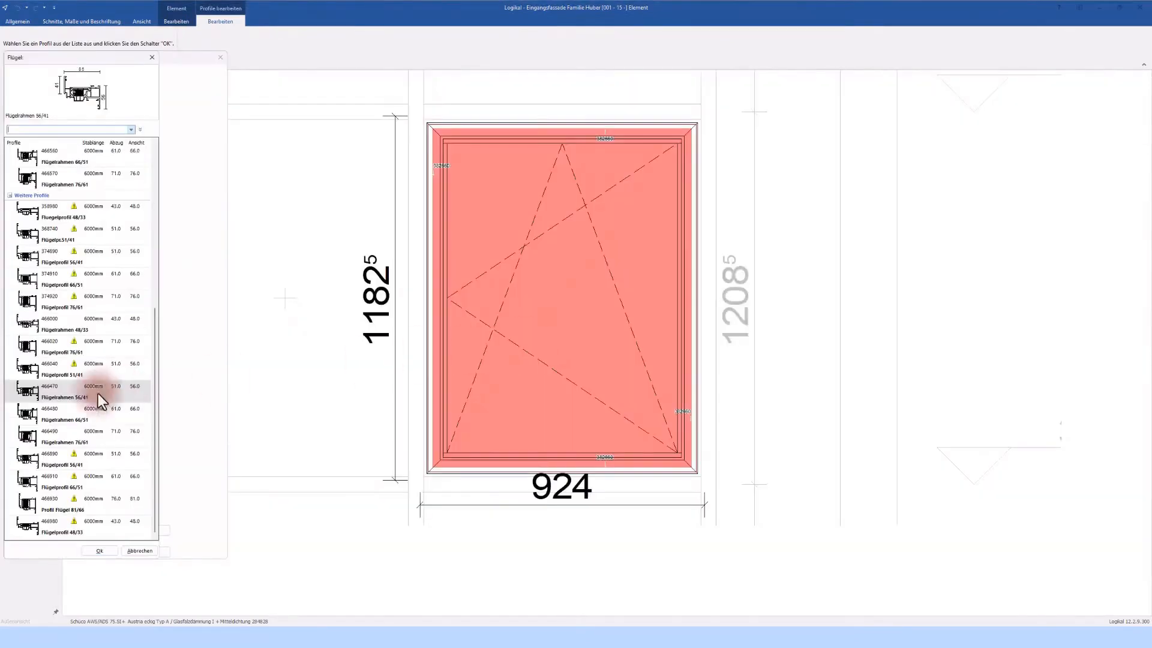
left_click(58, 391)
double_click(59, 391)
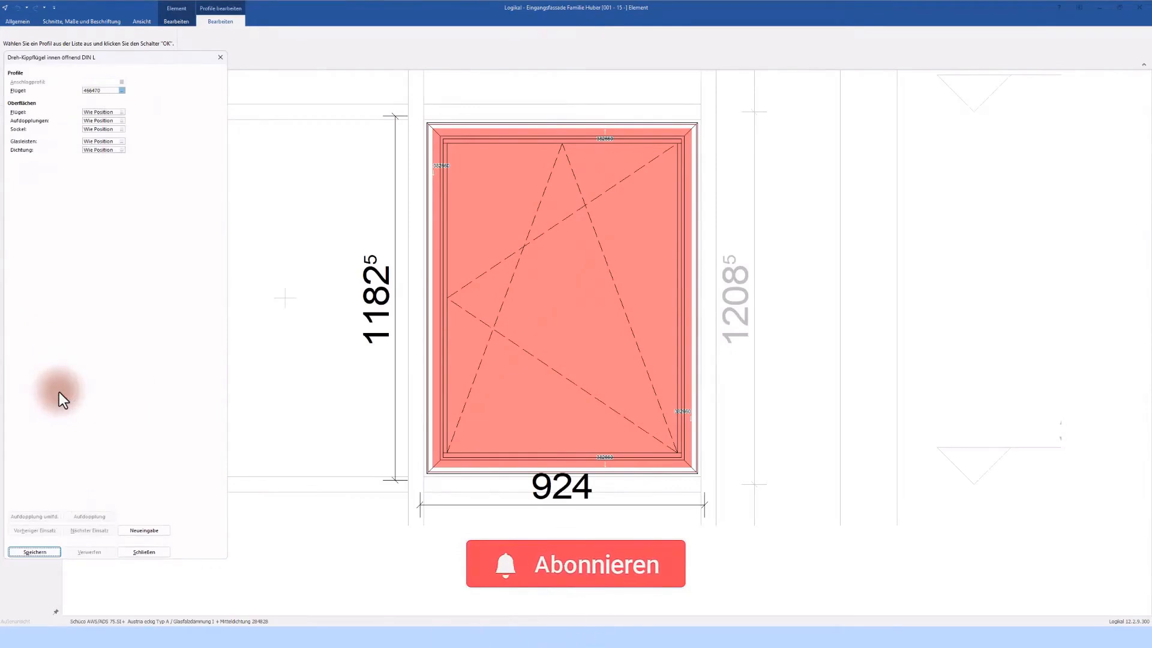
left_click(43, 554)
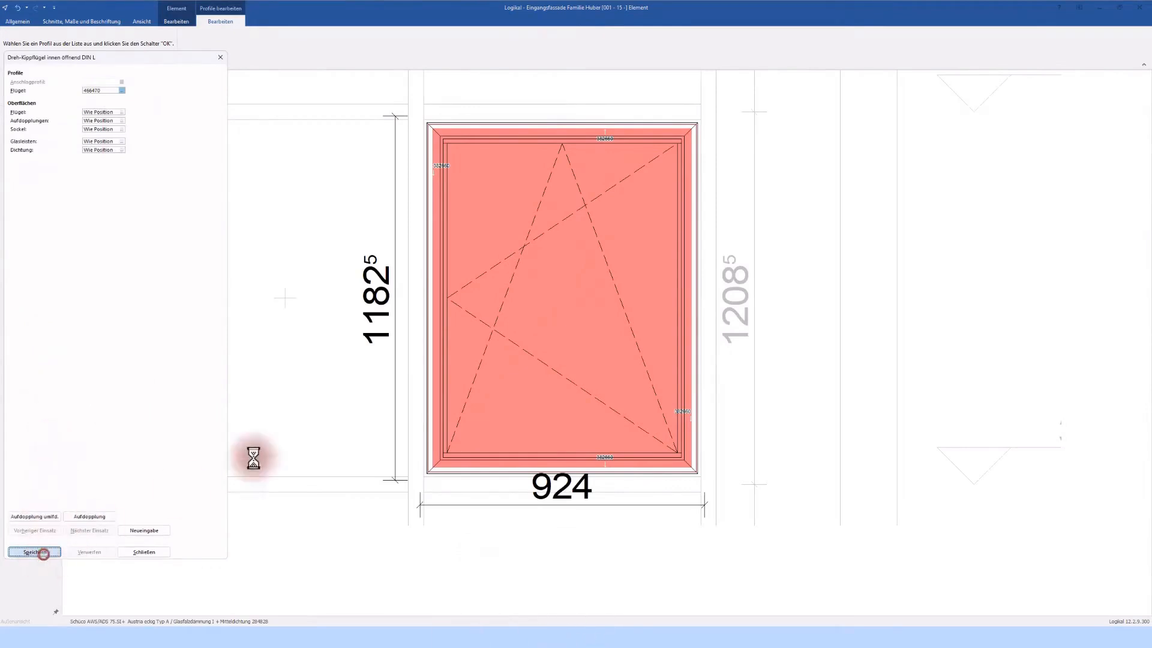
left_click(161, 550)
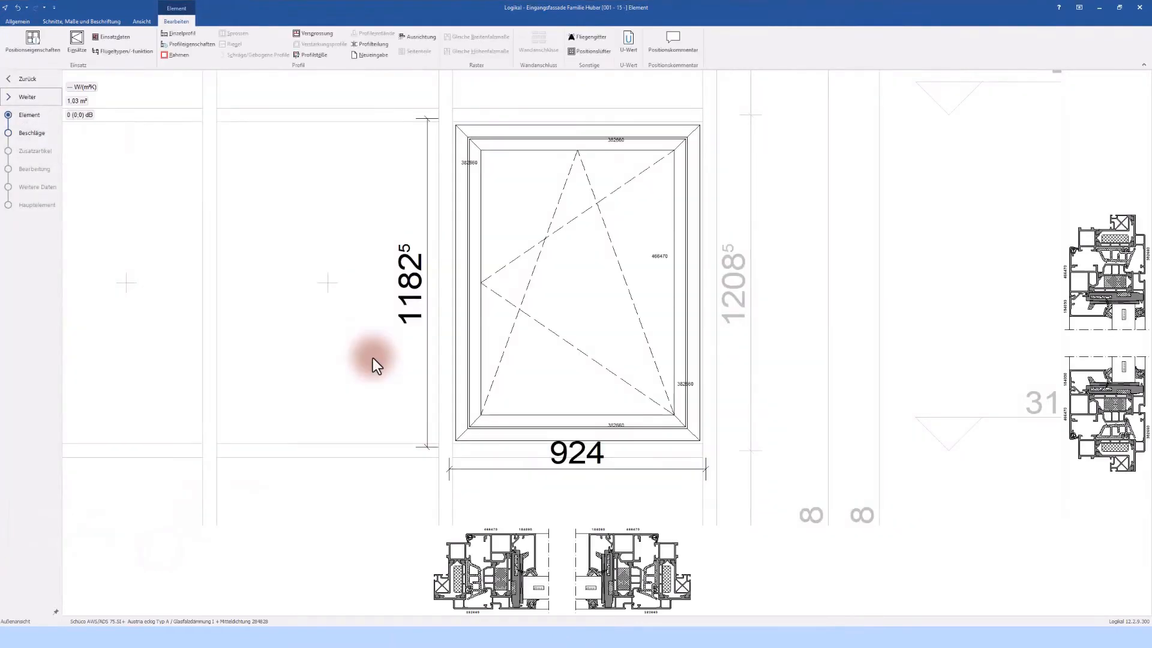
- Continue to the insert's fittings and assign the ##OHNE TEILE window fitting to the turn-and-tilt sash
left_click(29, 99)
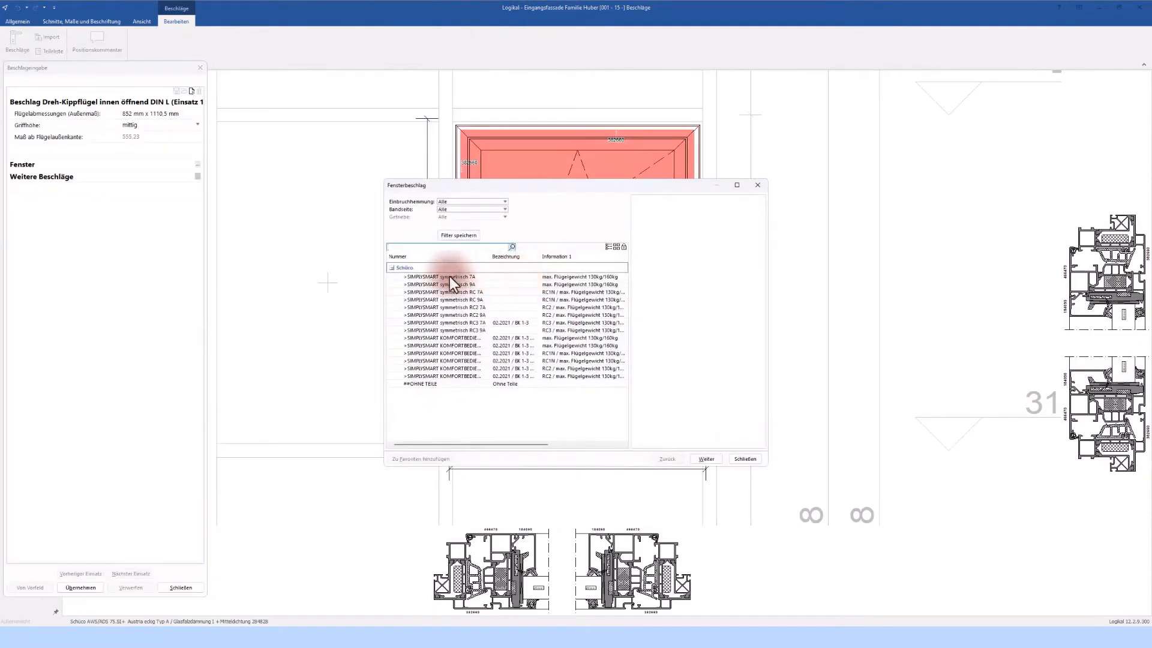
double_click(433, 383)
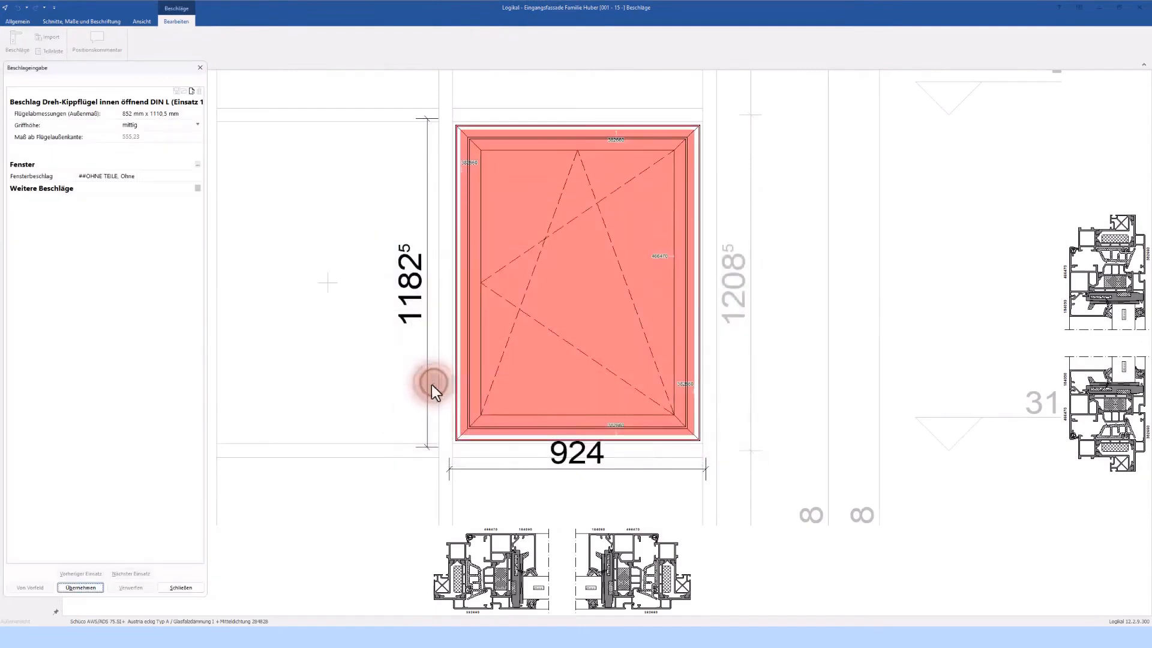
left_click(84, 588)
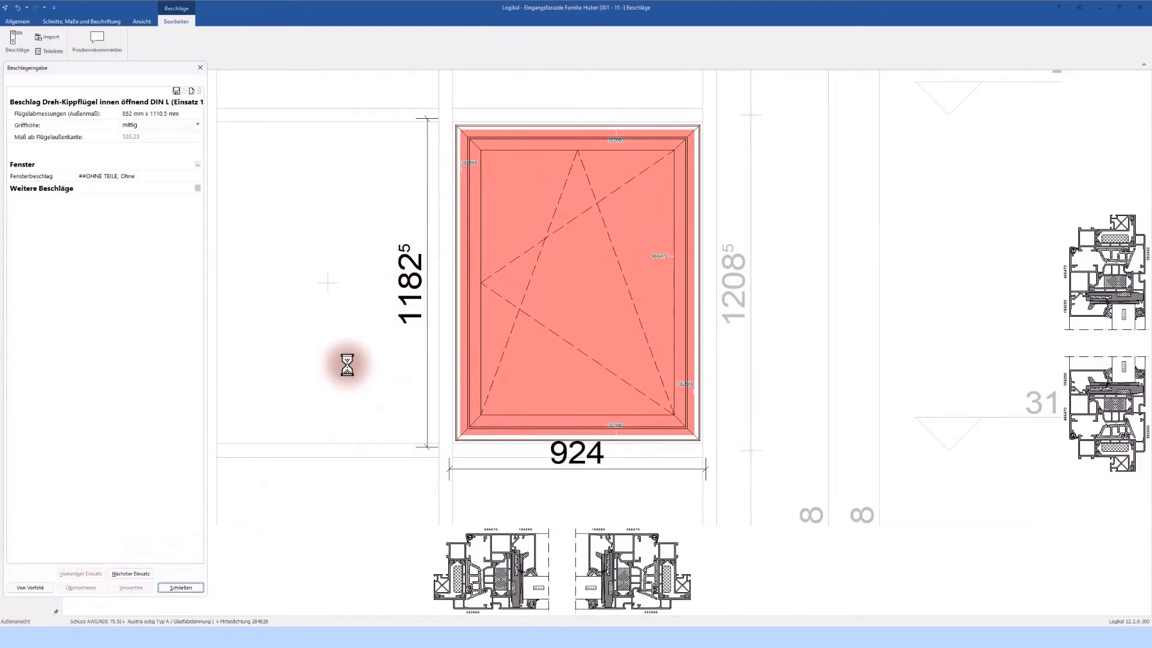
left_click(178, 588)
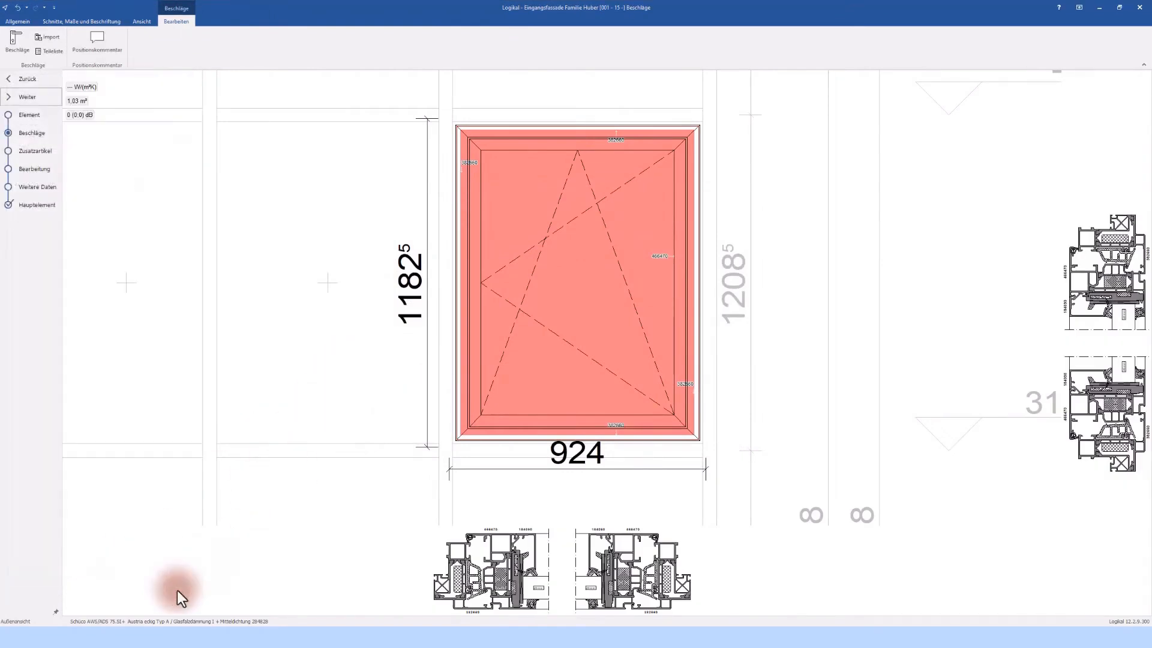
- Pass through the window insert's remaining stages back to the main element and continue the facade to the glazing stage
left_click(25, 99)
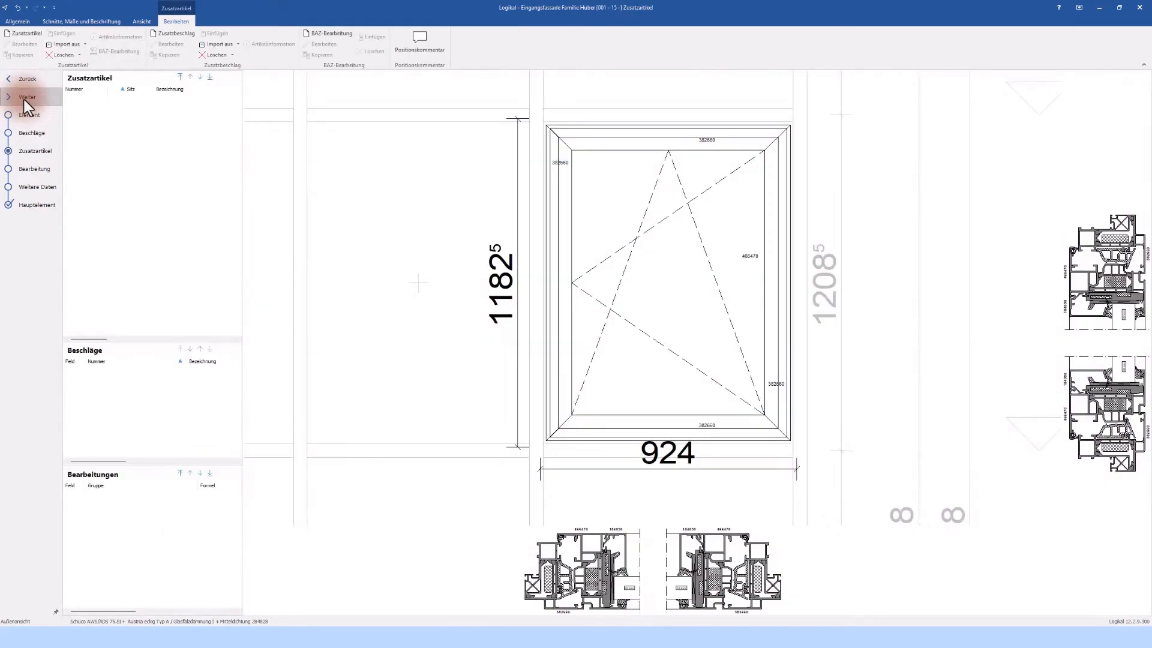
left_click(24, 99)
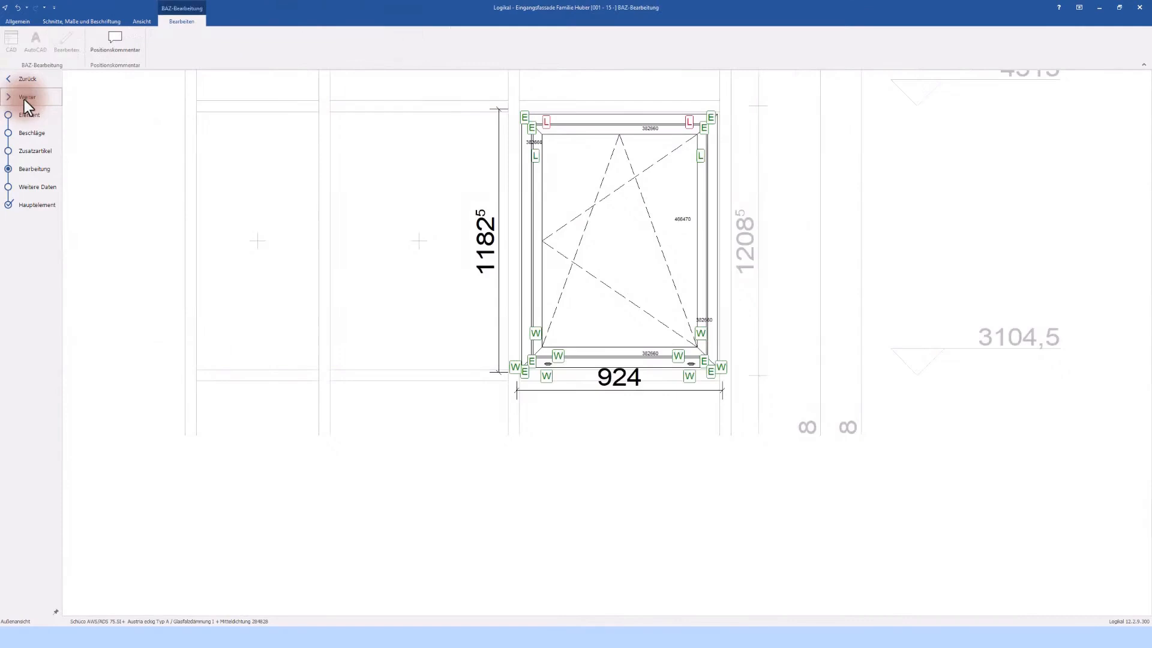
left_click(27, 97)
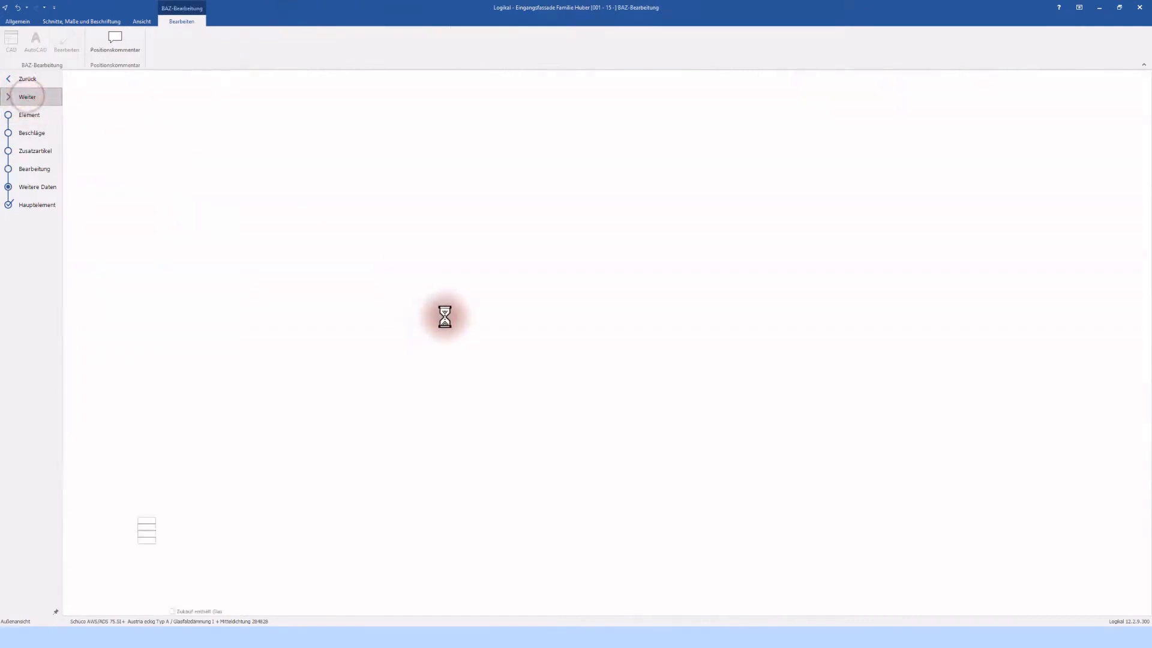
left_click(34, 104)
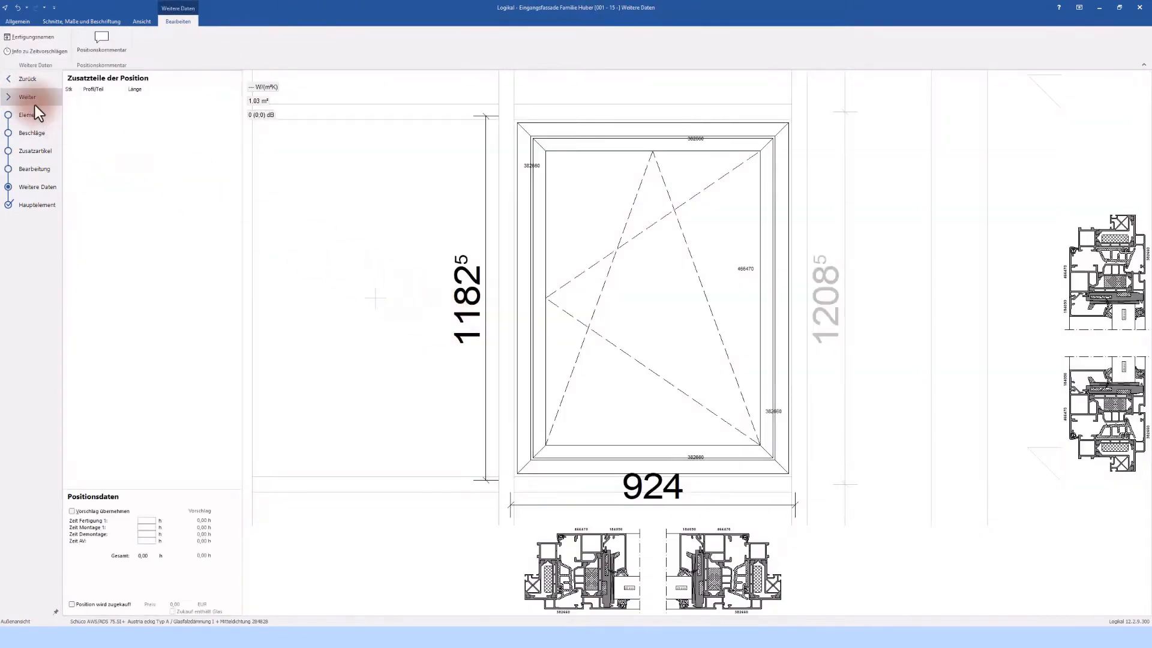
left_click(592, 291)
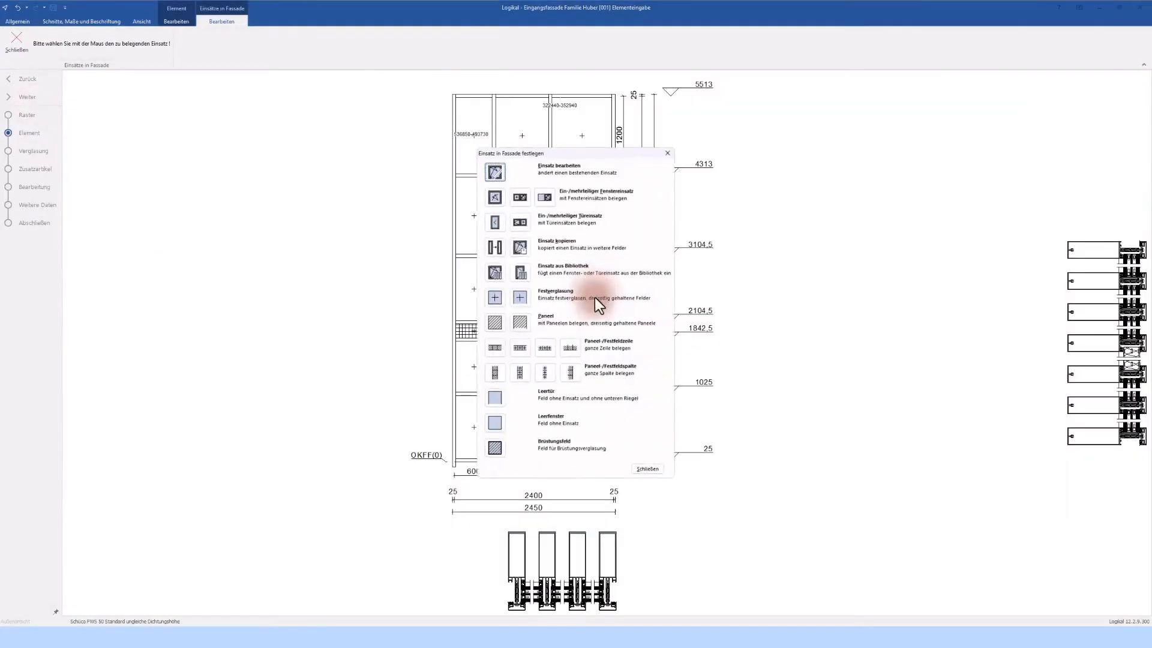
left_click(646, 474)
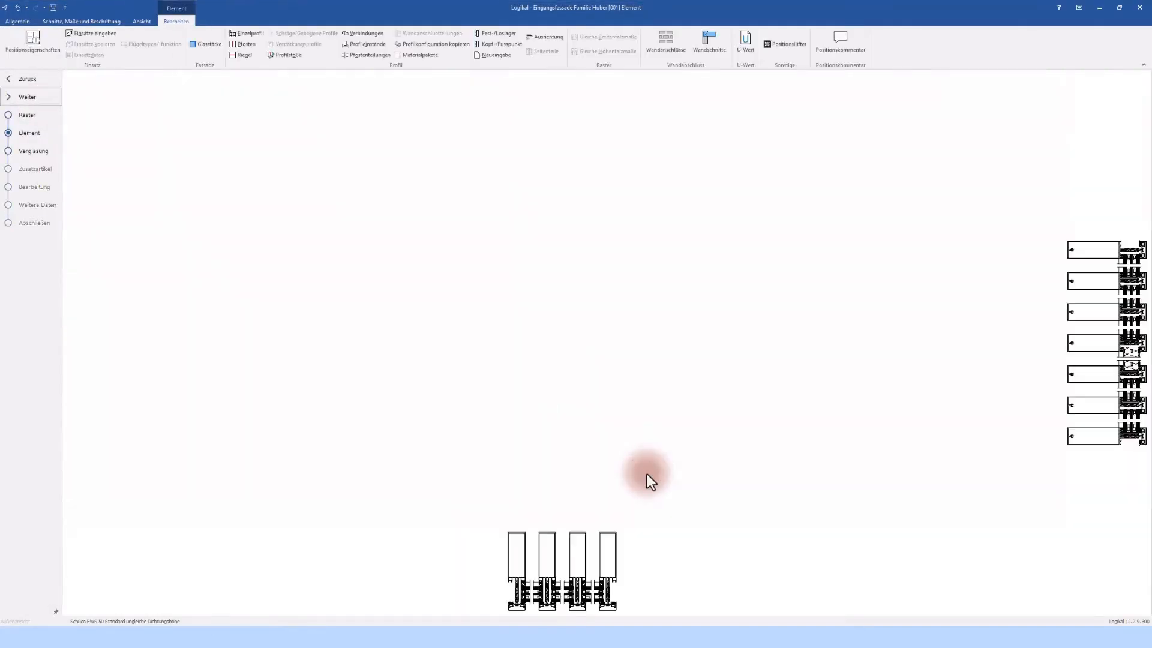
left_click(29, 99)
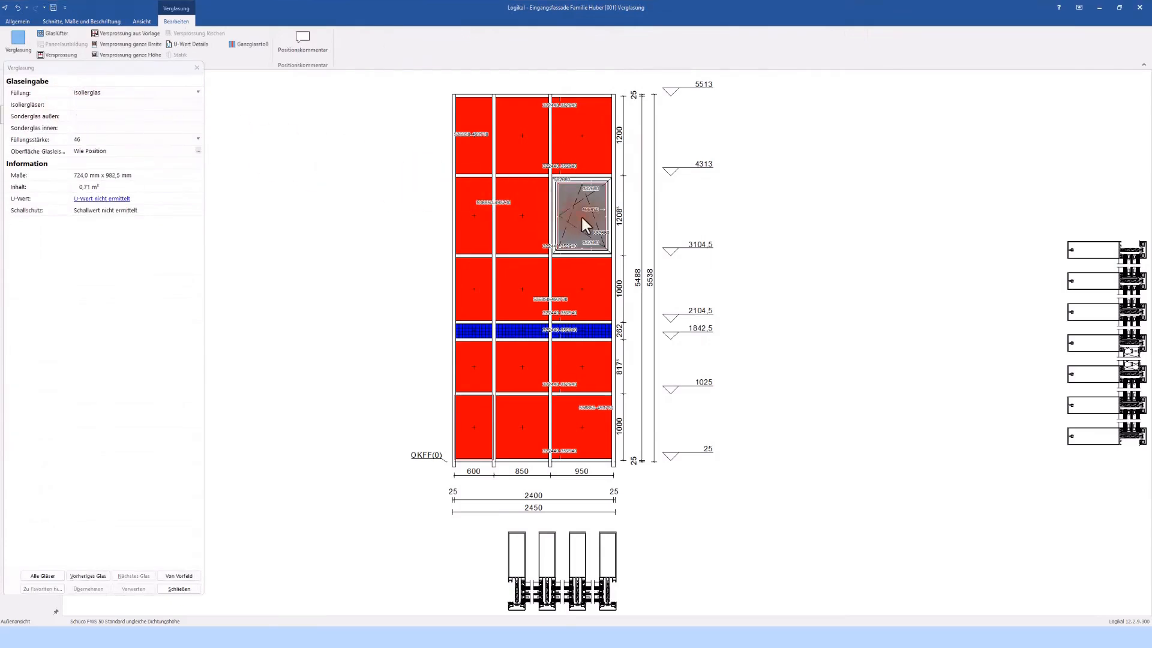
left_click(581, 217)
left_click(104, 91)
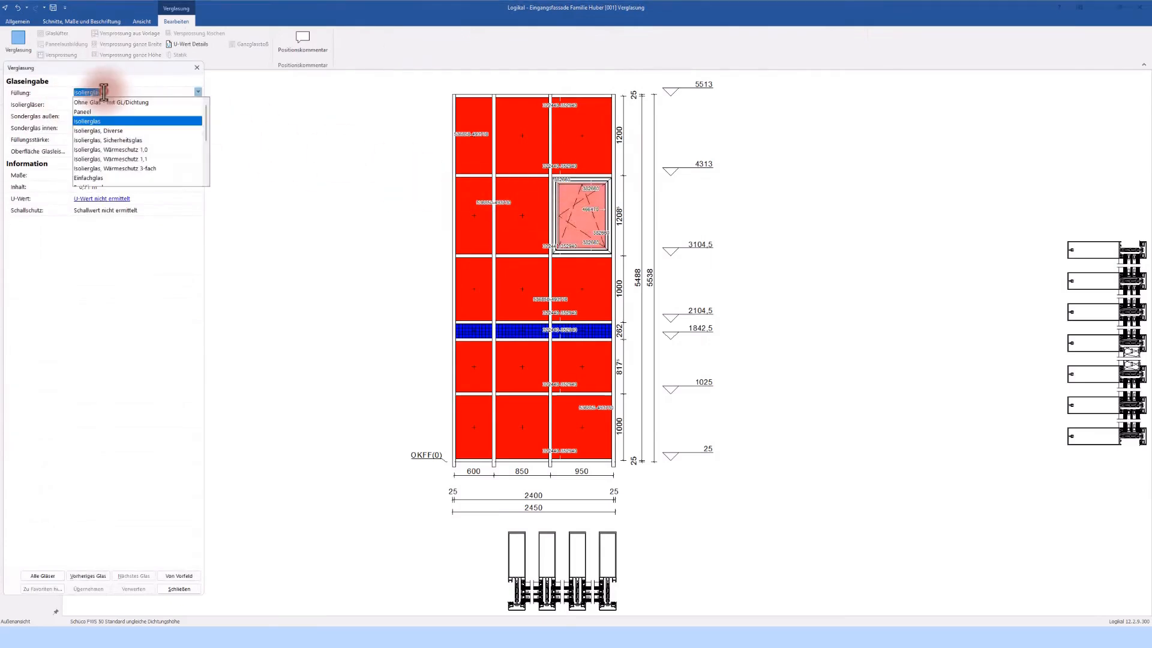
left_click(84, 122)
left_click(132, 145)
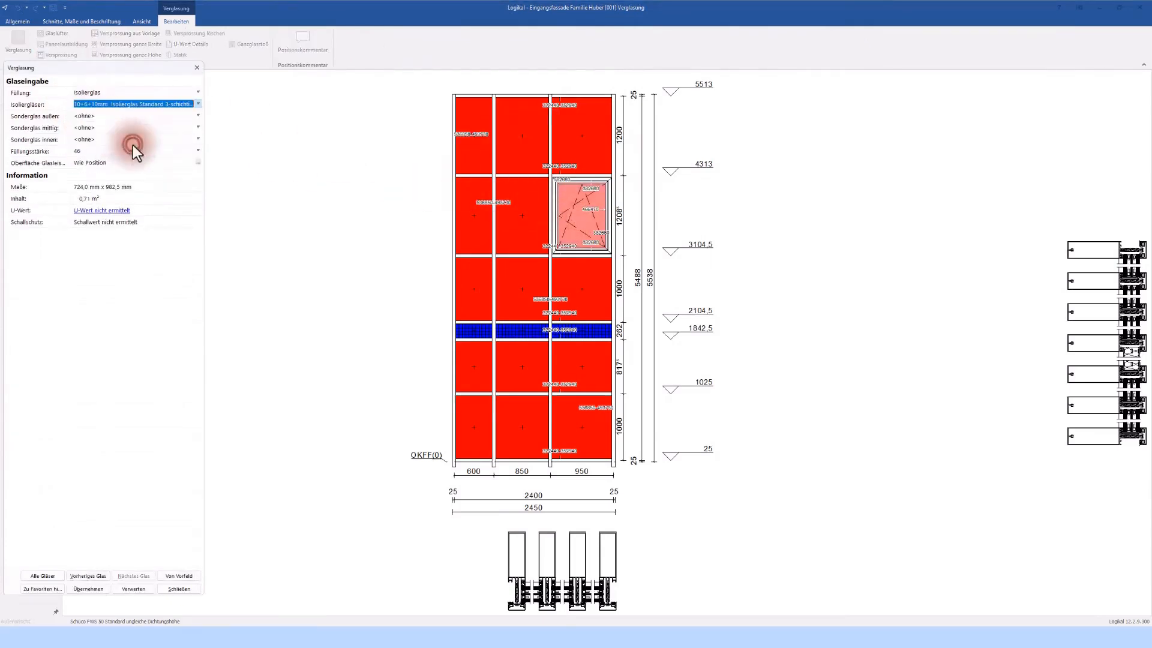
left_click(96, 151)
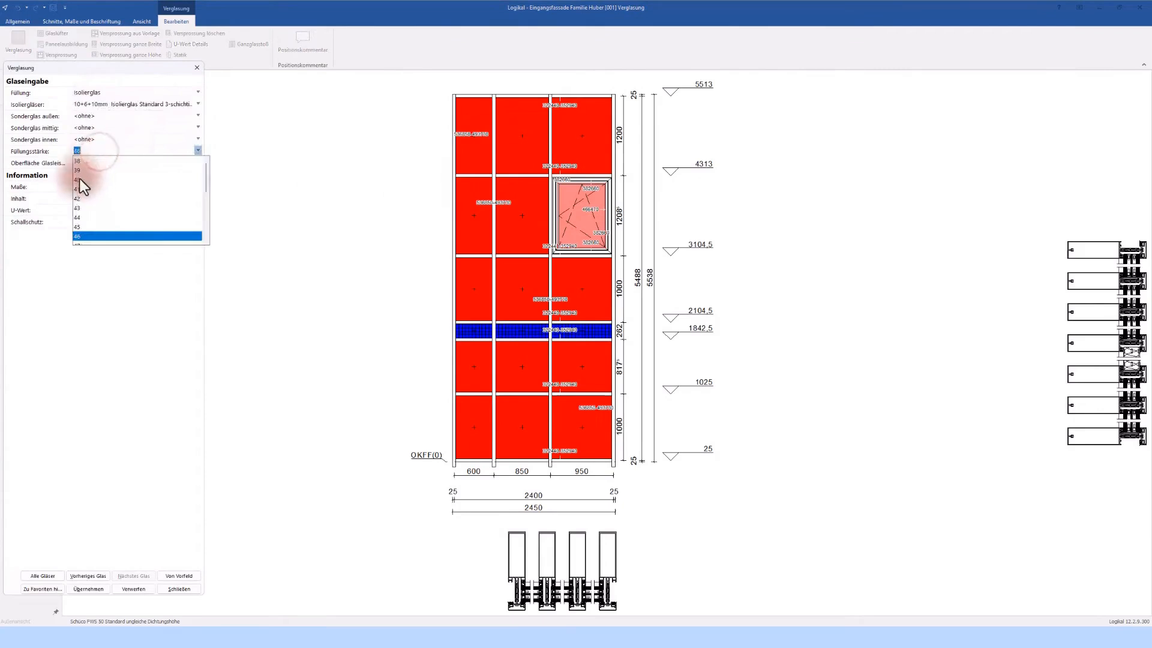
left_click(79, 179)
left_click(180, 590)
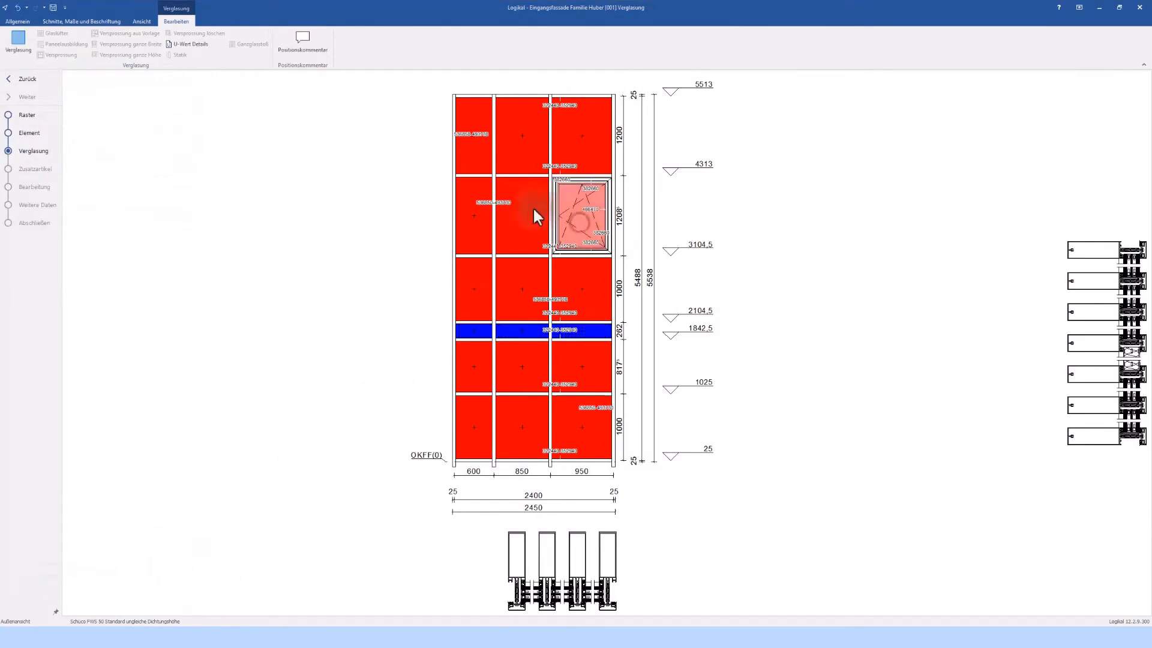
- Glaze the window insert with 10+6+10mm Isolierglas Standard 3-schichtig at a filling thickness of 40 and apply it
left_click(12, 41)
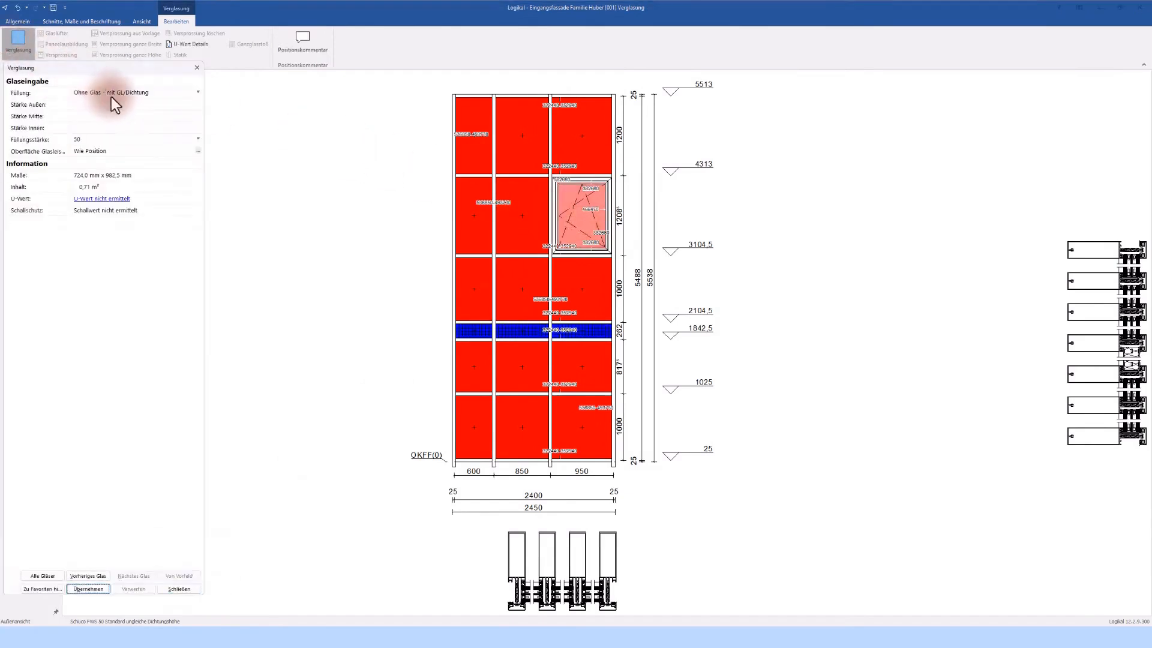
left_click(111, 93)
left_click(89, 121)
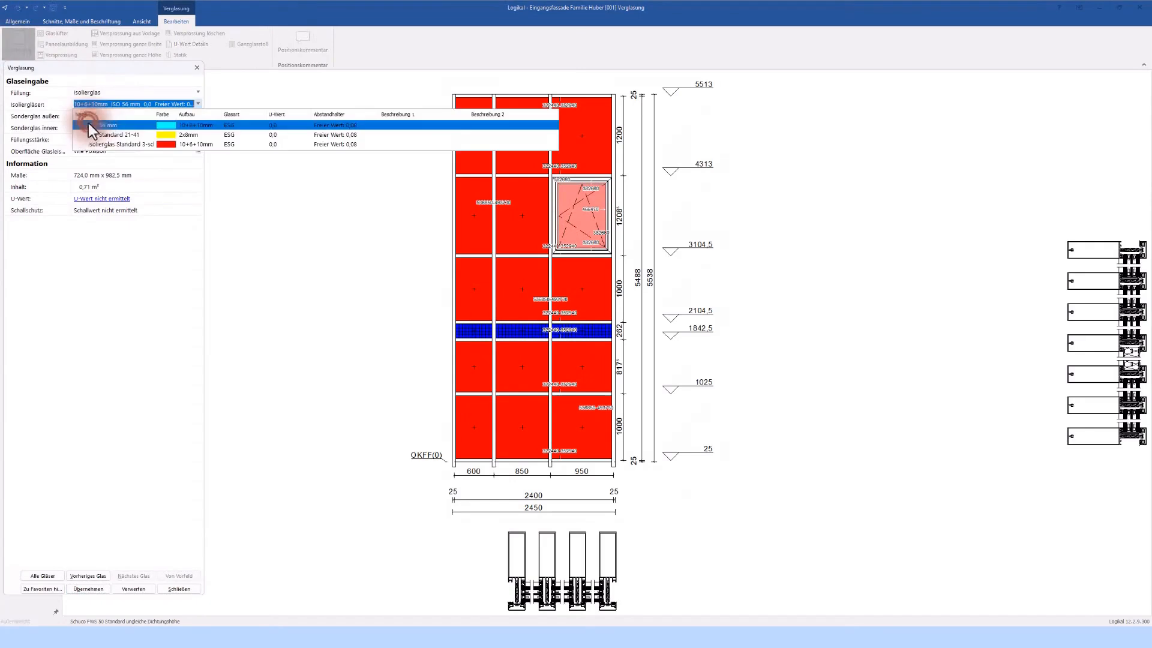
left_click(114, 144)
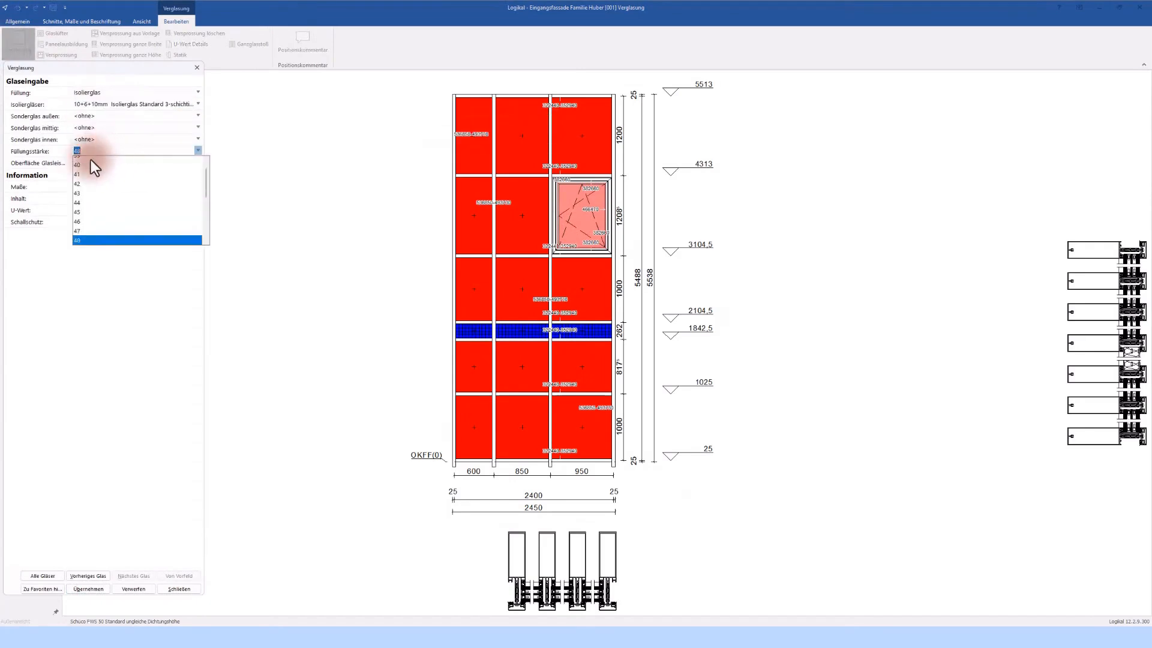
left_click(82, 165)
left_click(89, 589)
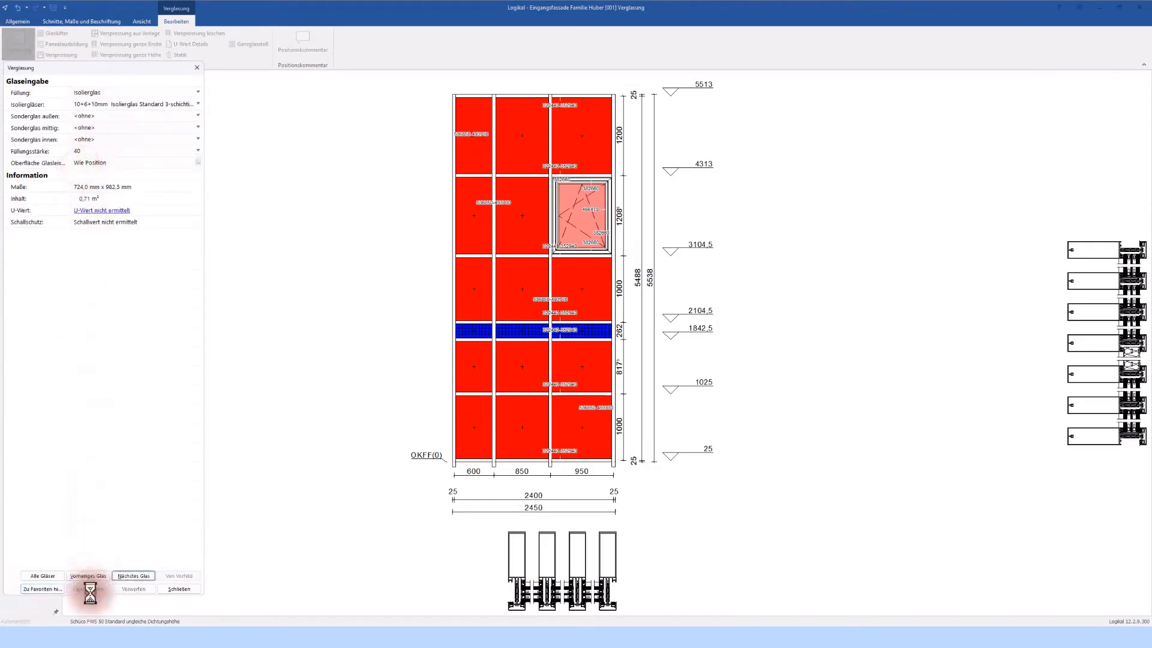
left_click(176, 590)
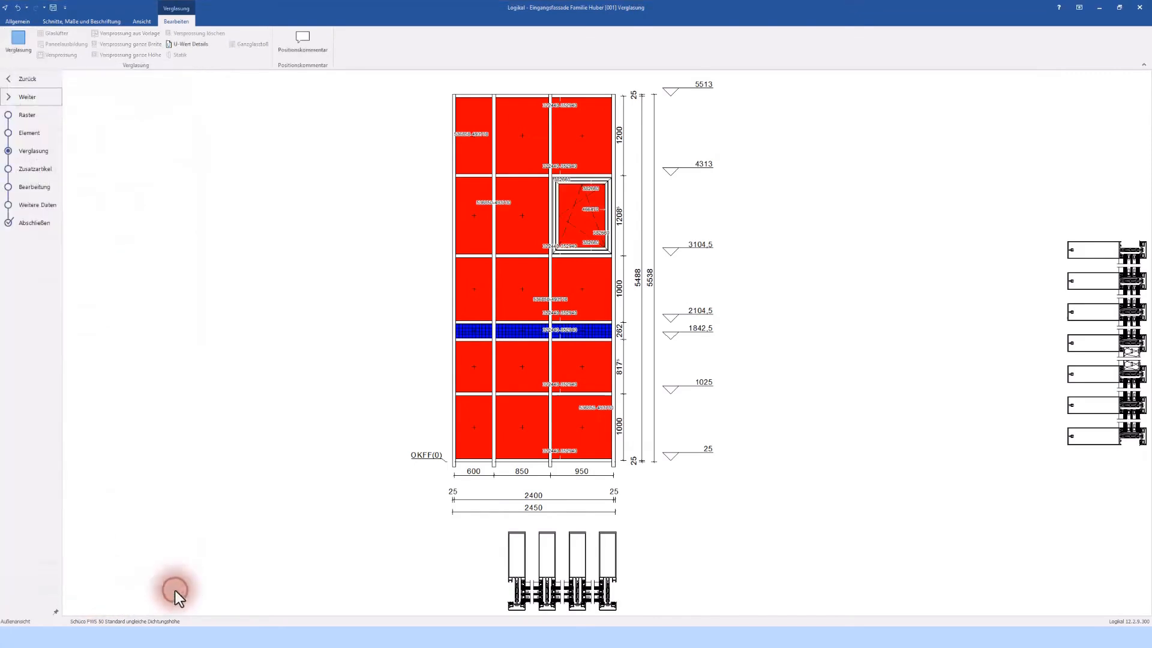
- Complete the LogiKal position, transfer the revised facade to the HiCAD model and dismiss the error log
left_click(34, 226)
left_click(578, 340)
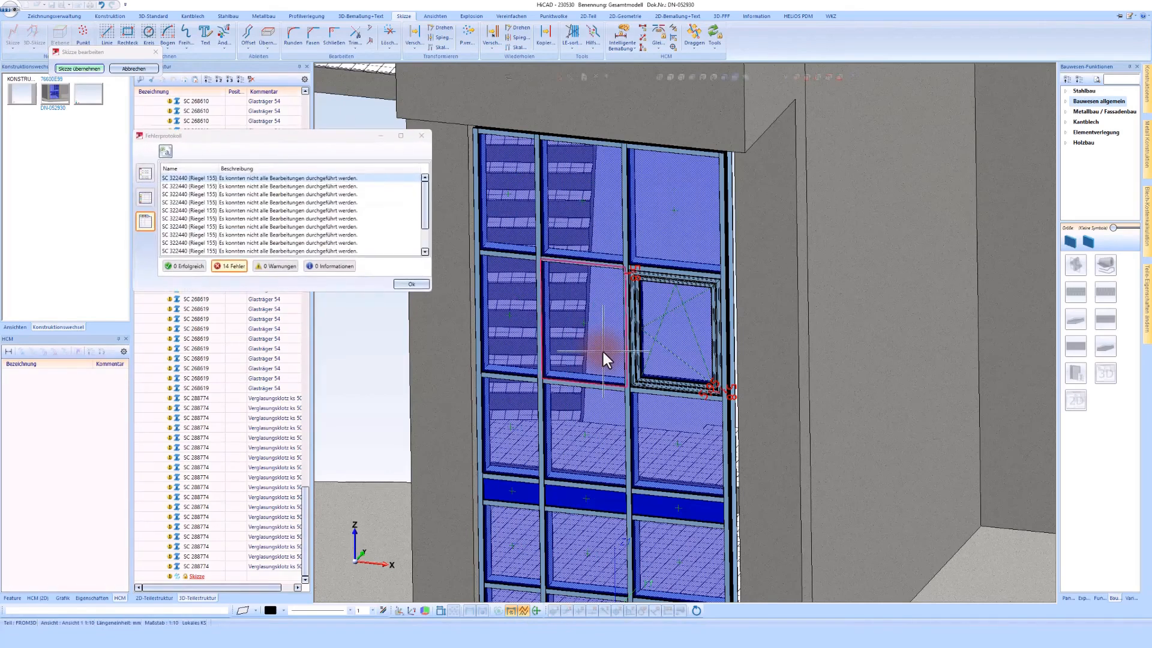
left_click(412, 283)
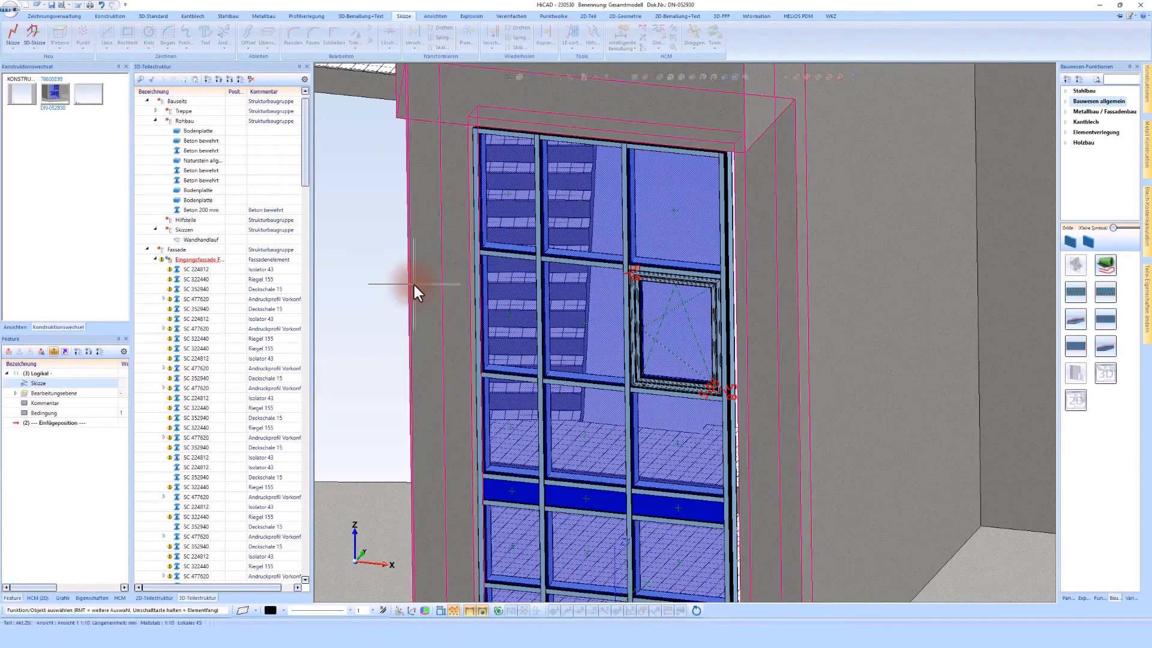
- Inspect the updated facade with its window insert in the building and examine the foot of its corner mullion
left_click(362, 288)
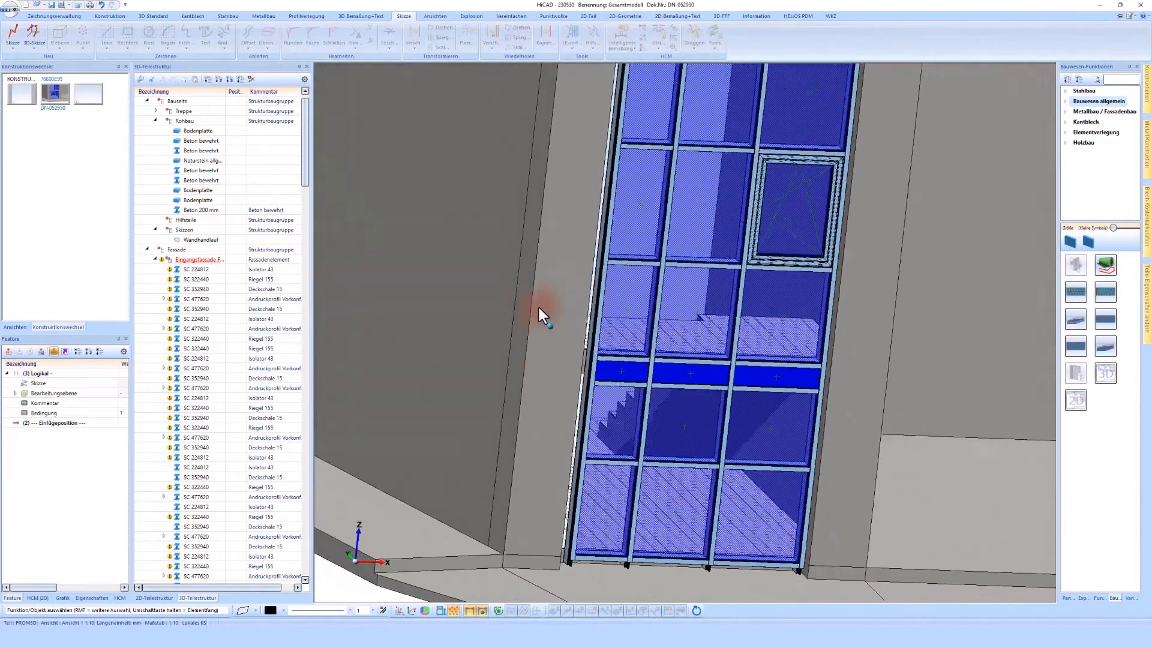
scroll(573, 507, "down", 5)
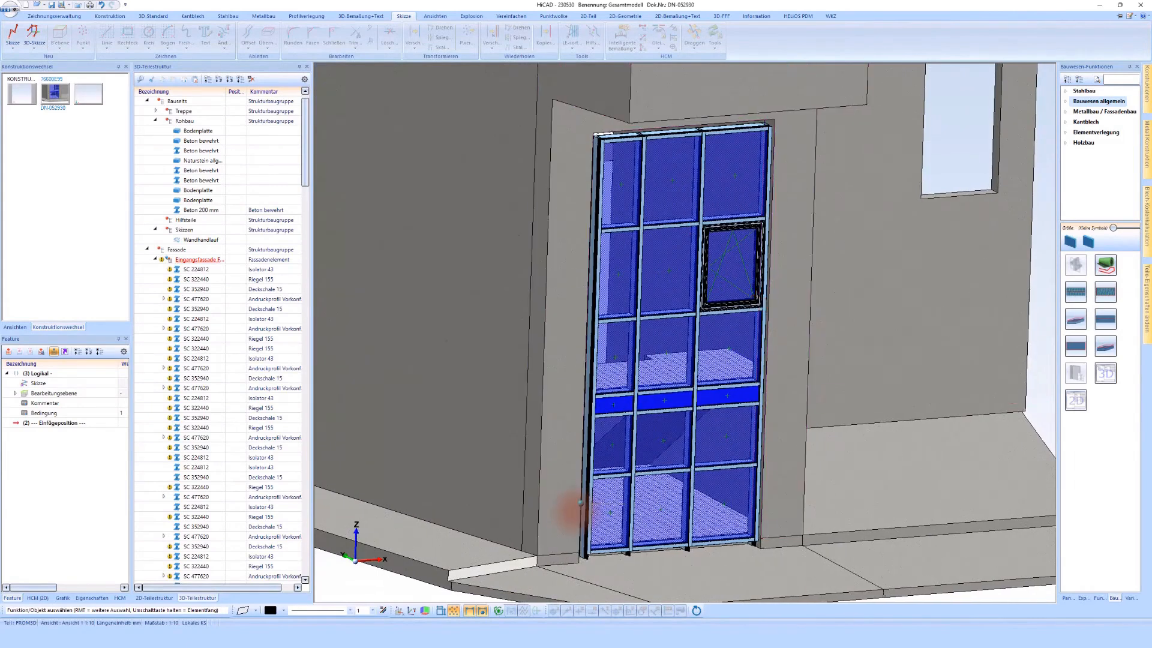
scroll(573, 507, "up", 1)
mouse_move(579, 504)
middle_mouse_down()
mouse_move(586, 493)
mouse_move(579, 504)
middle_mouse_up()
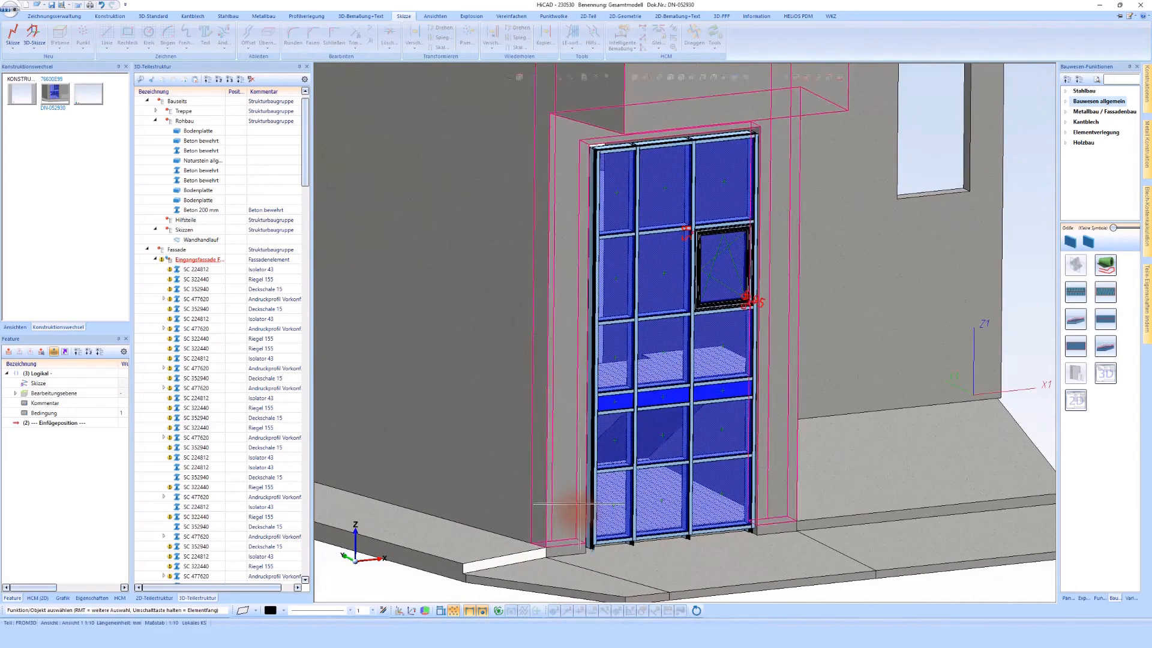
scroll(579, 504, "up", 6)
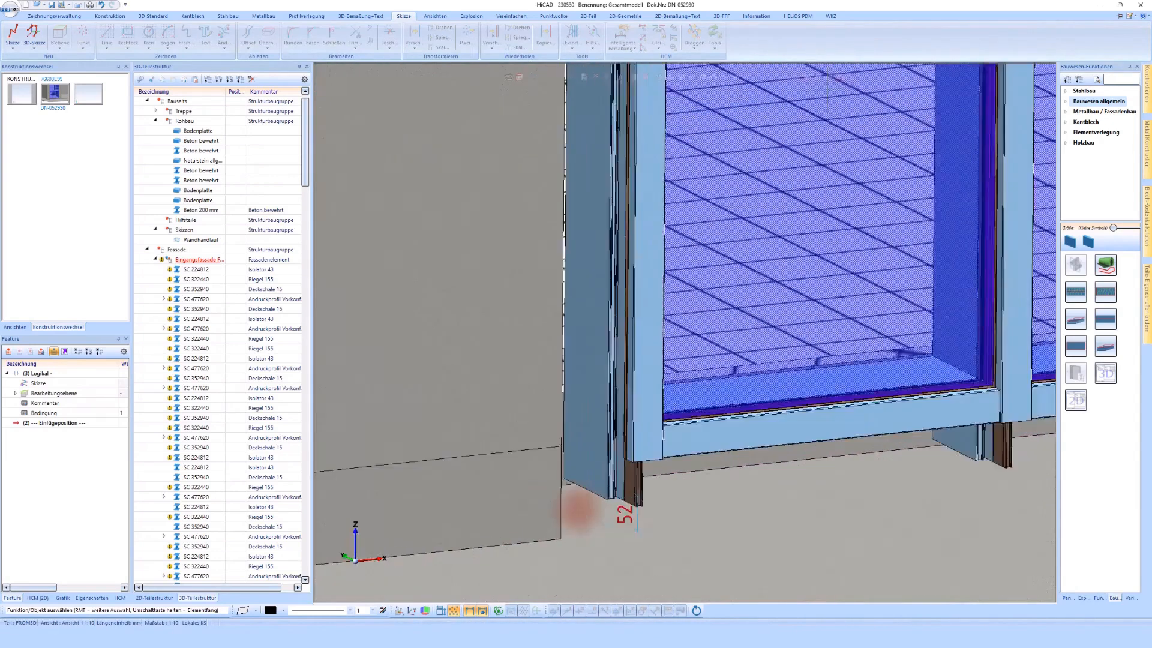
- Select the facade's corner mullion and examine its foot below the bottom transom and how the whole facade sits in the building
scroll(612, 477, "up", 1)
left_click(607, 464)
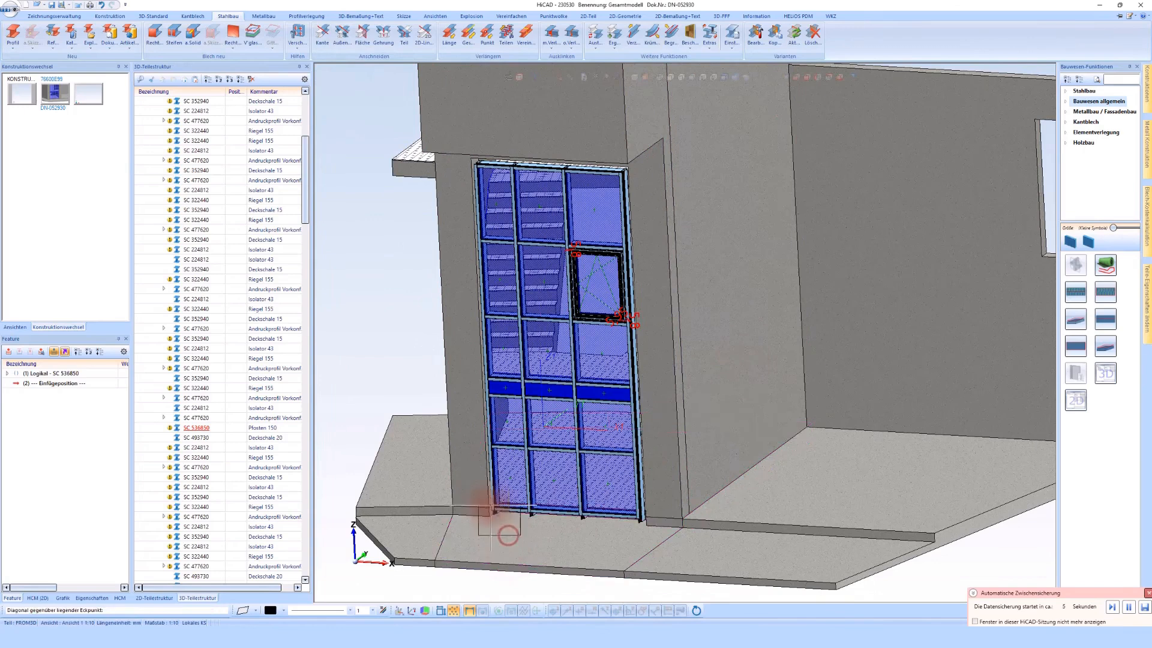
left_click(480, 495)
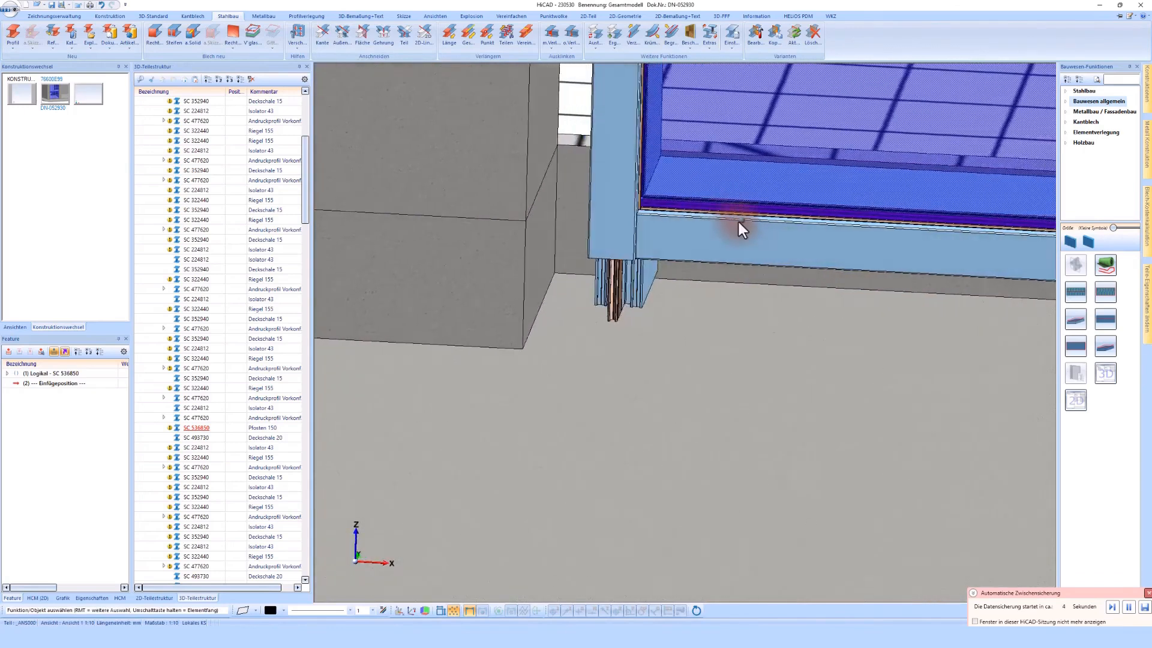
middle_click_drag(739, 222, 723, 214)
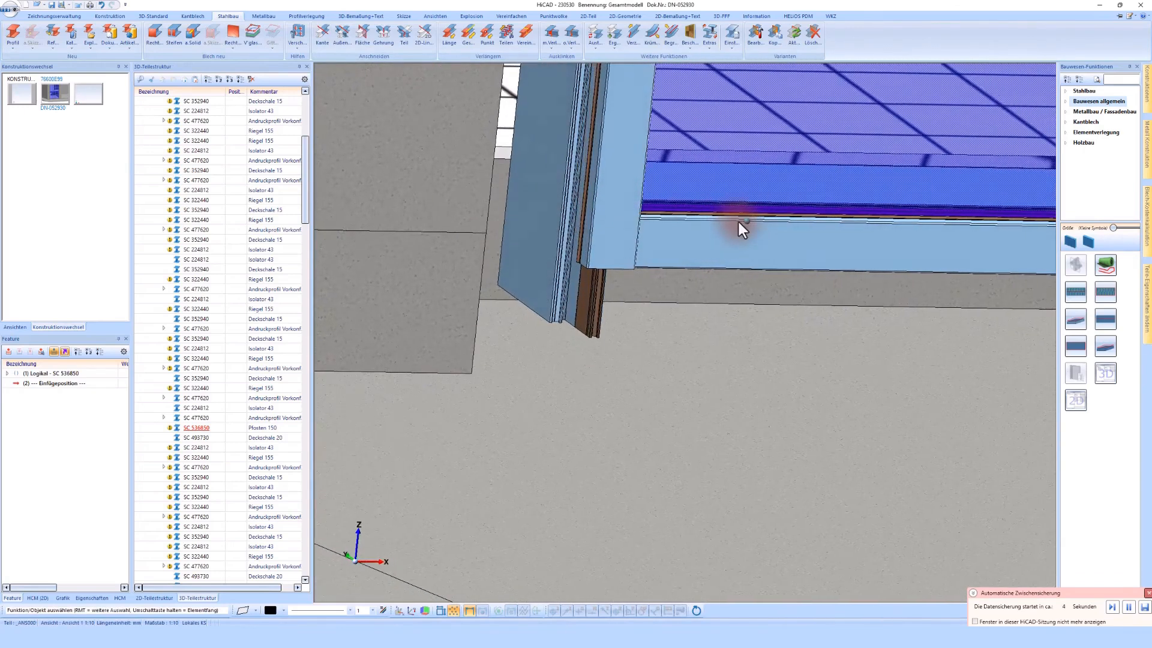
scroll(739, 222, "down", 6)
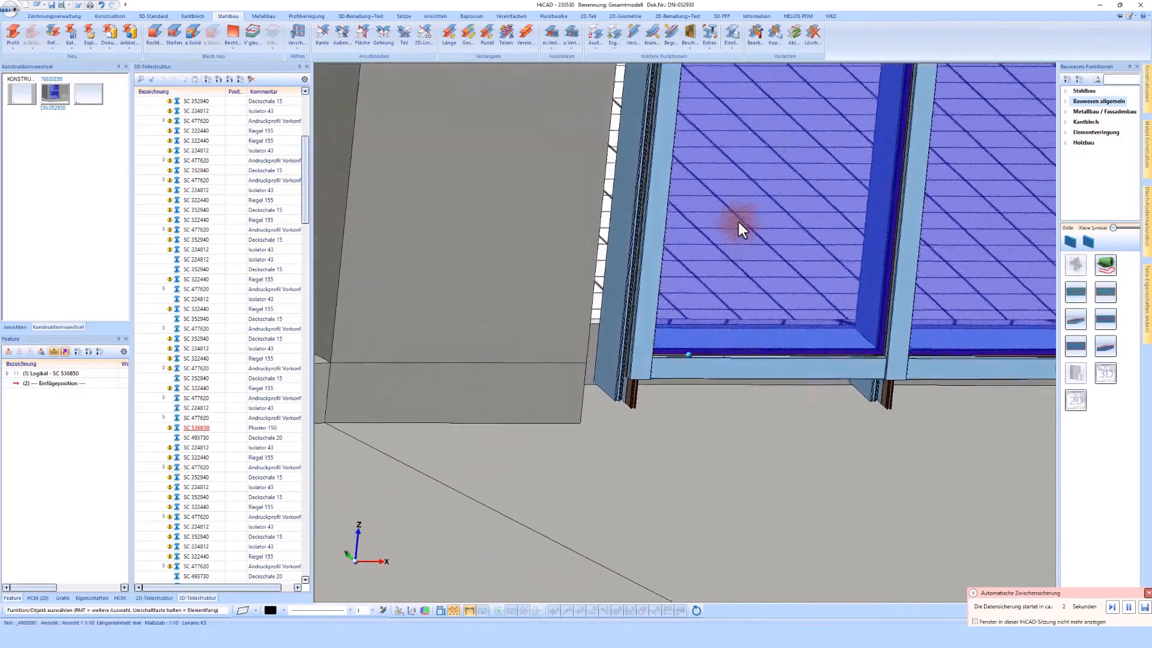
scroll(739, 222, "down", 5)
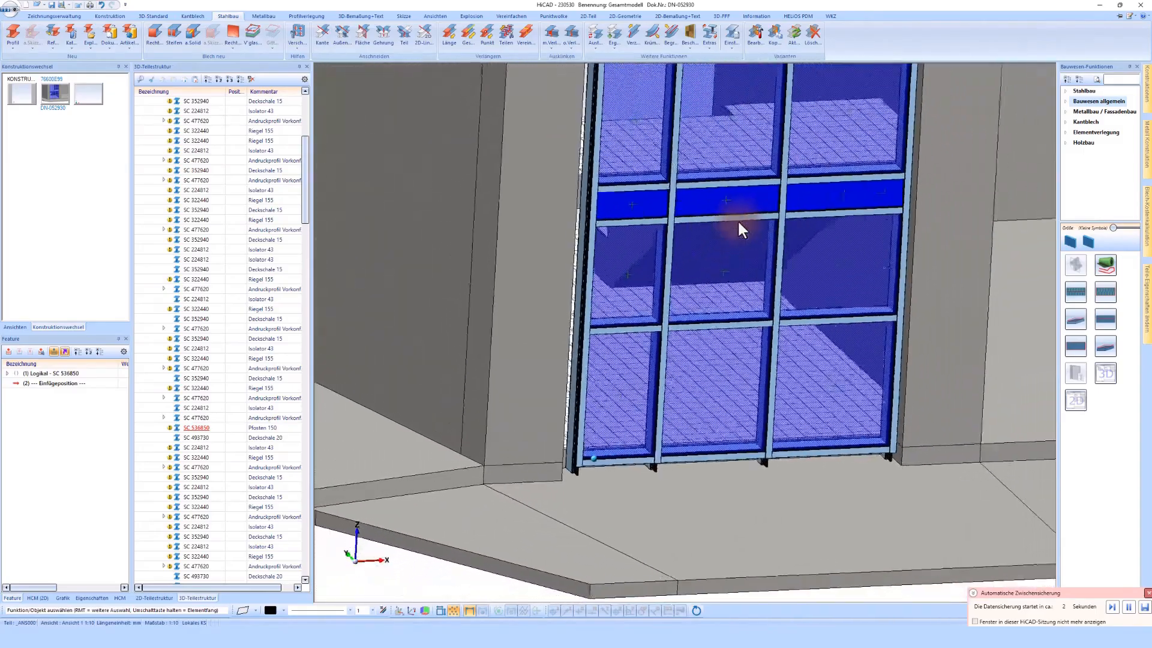
middle_click_drag(739, 222, 738, 223)
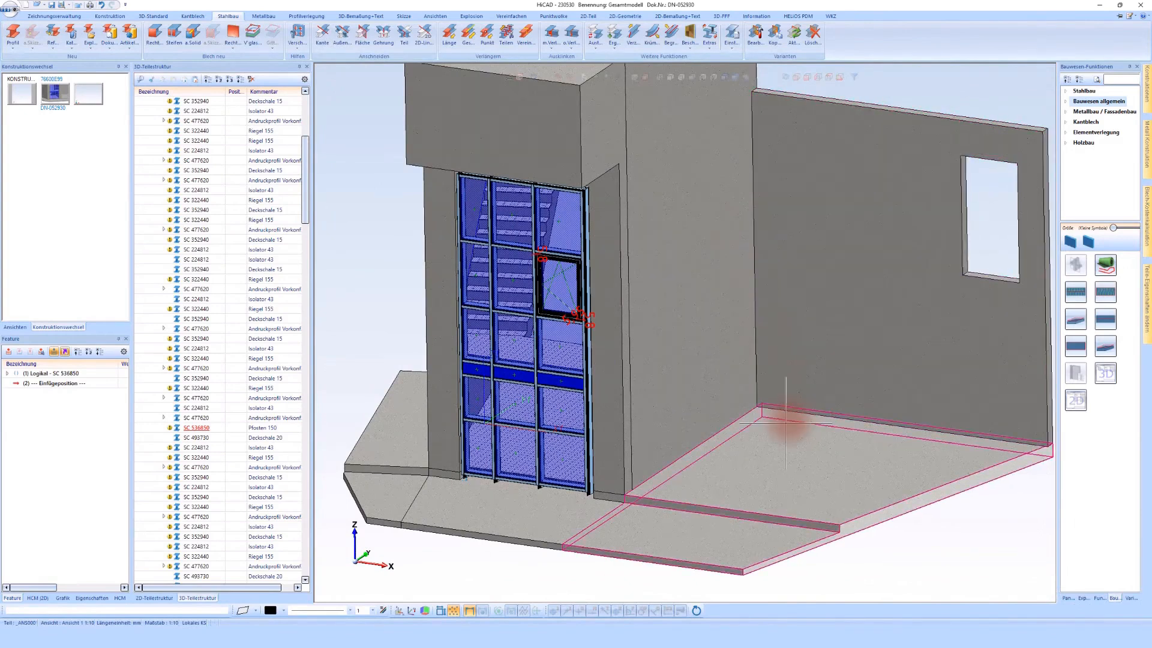
left_click(785, 423)
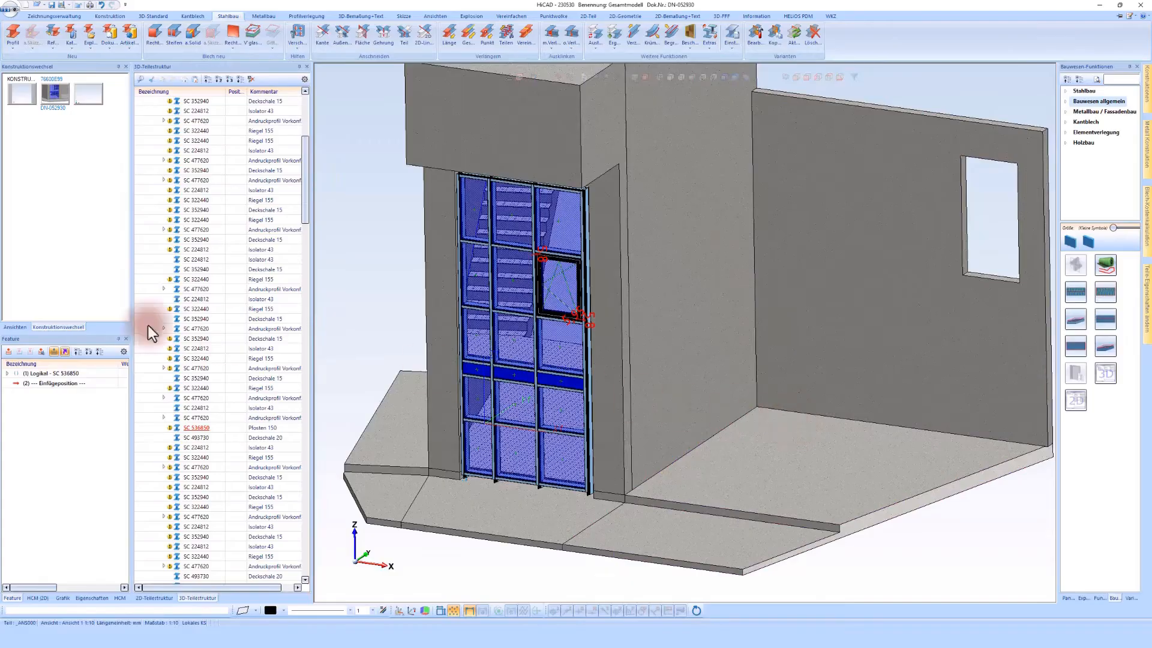